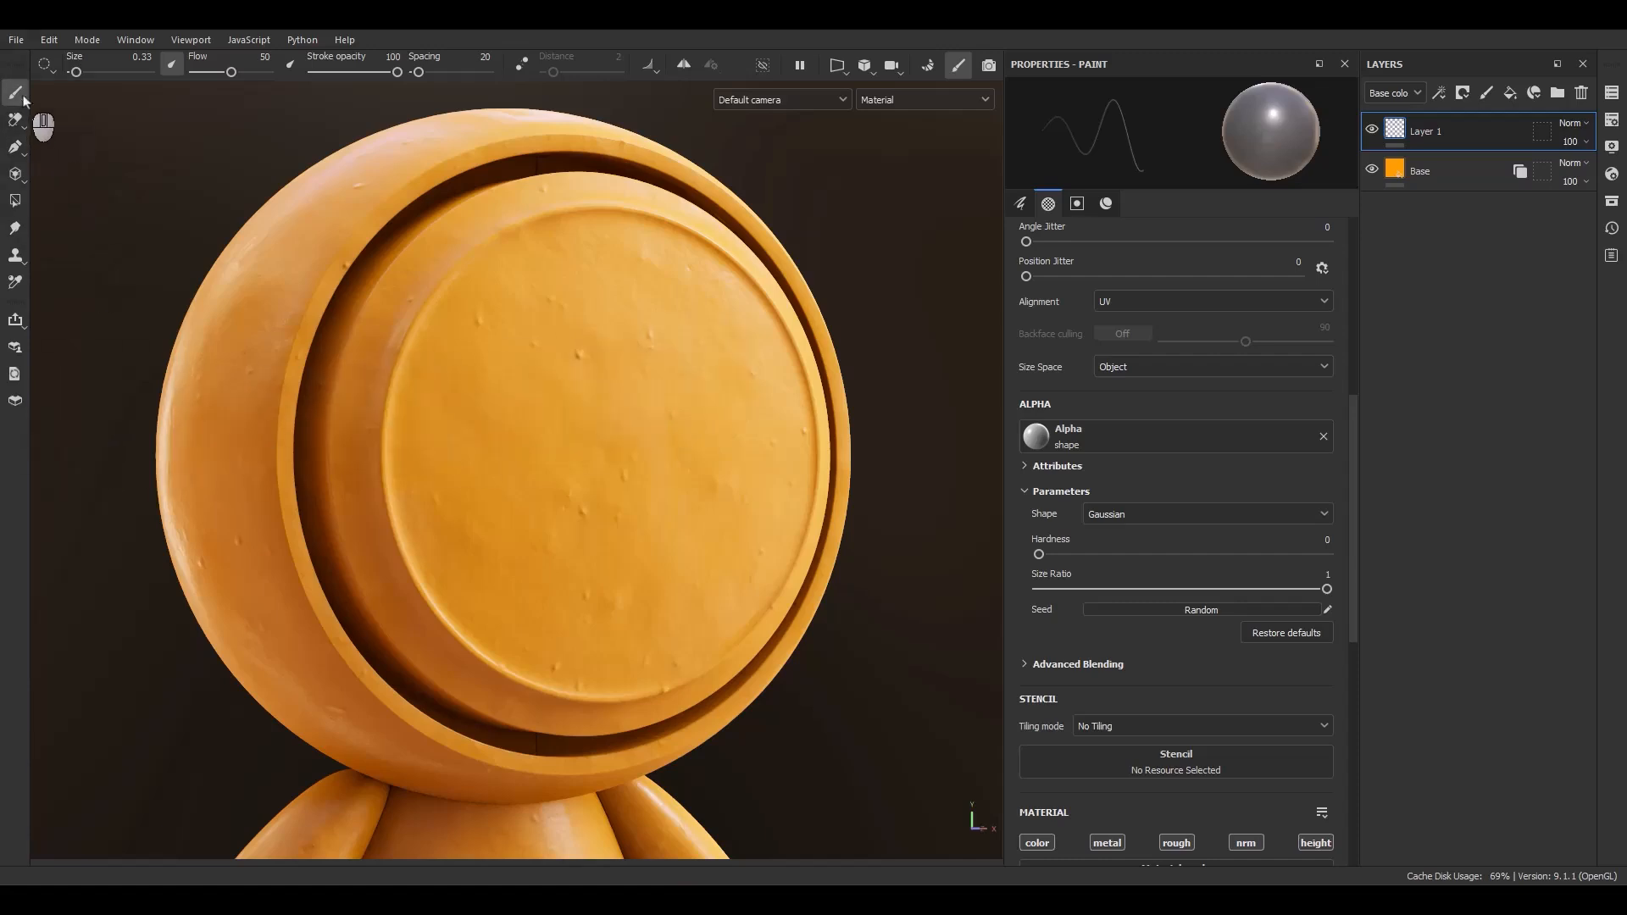
Step: Switch the paint tool to Physical paint, expand Advanced Blending, and review the brush and physics parameters
mouse_move(23, 100)
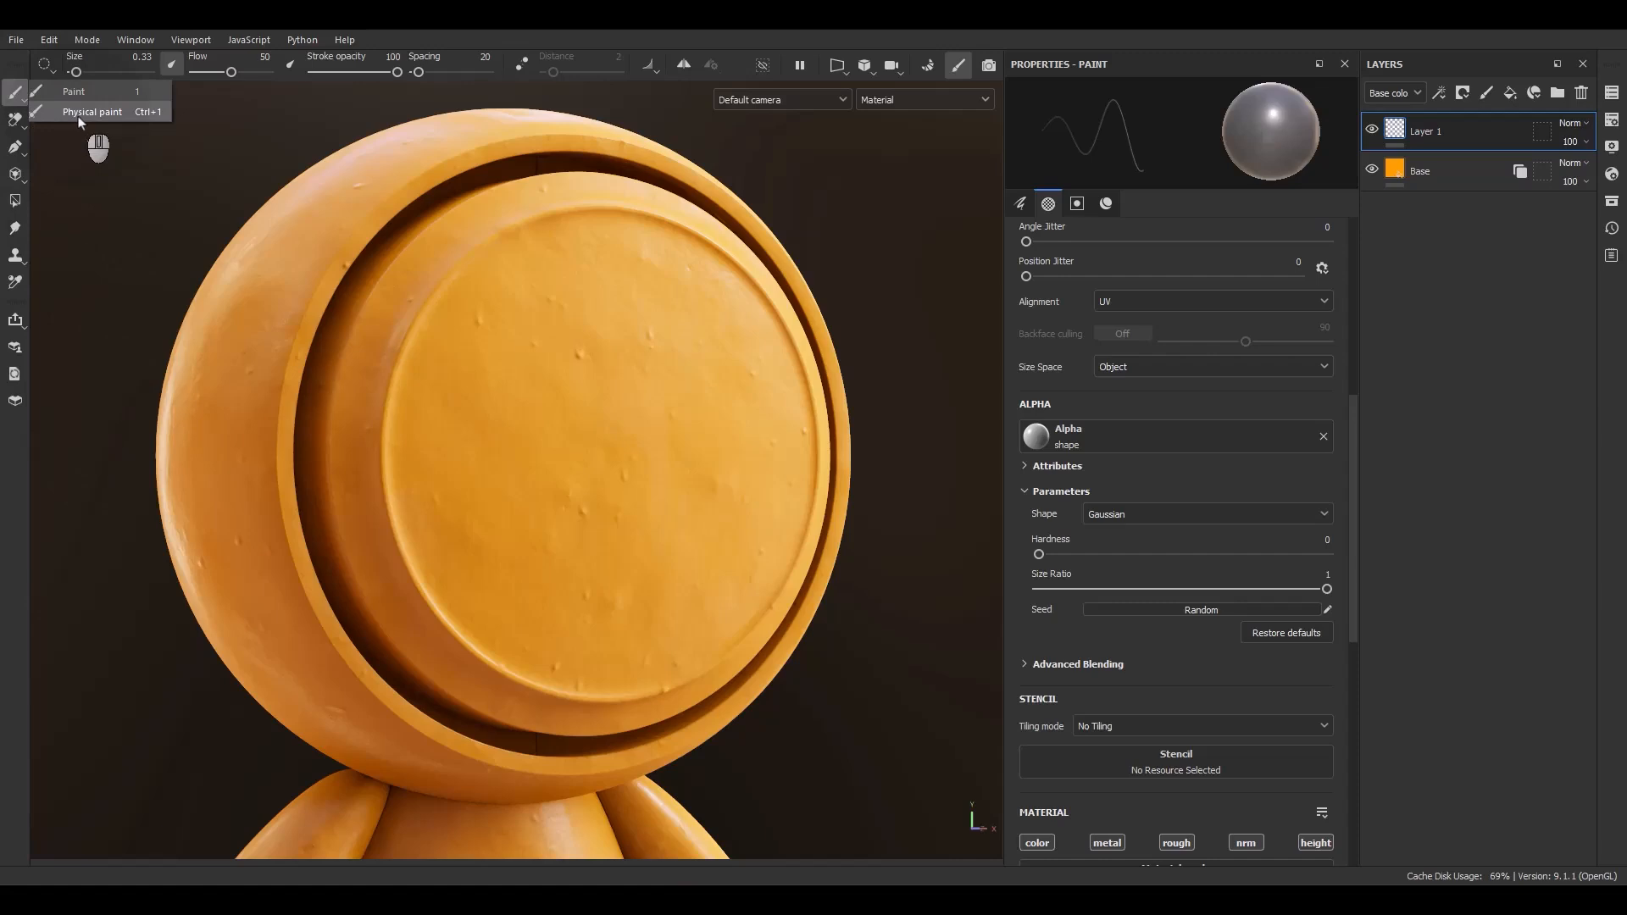
key("ctrl+1")
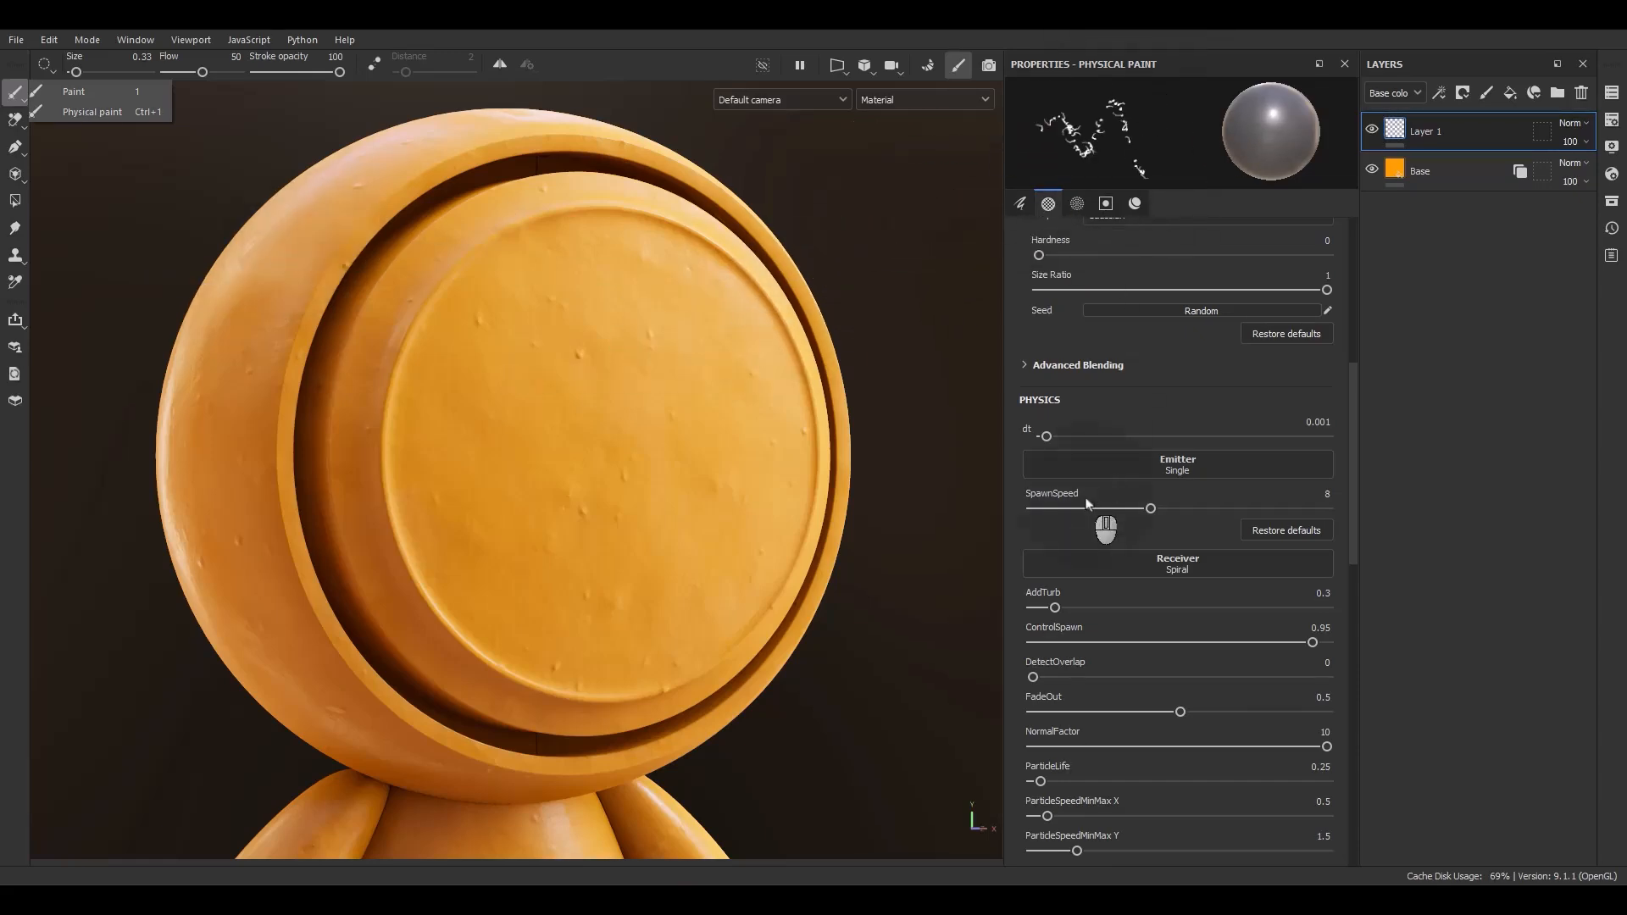
left_click(1218, 366)
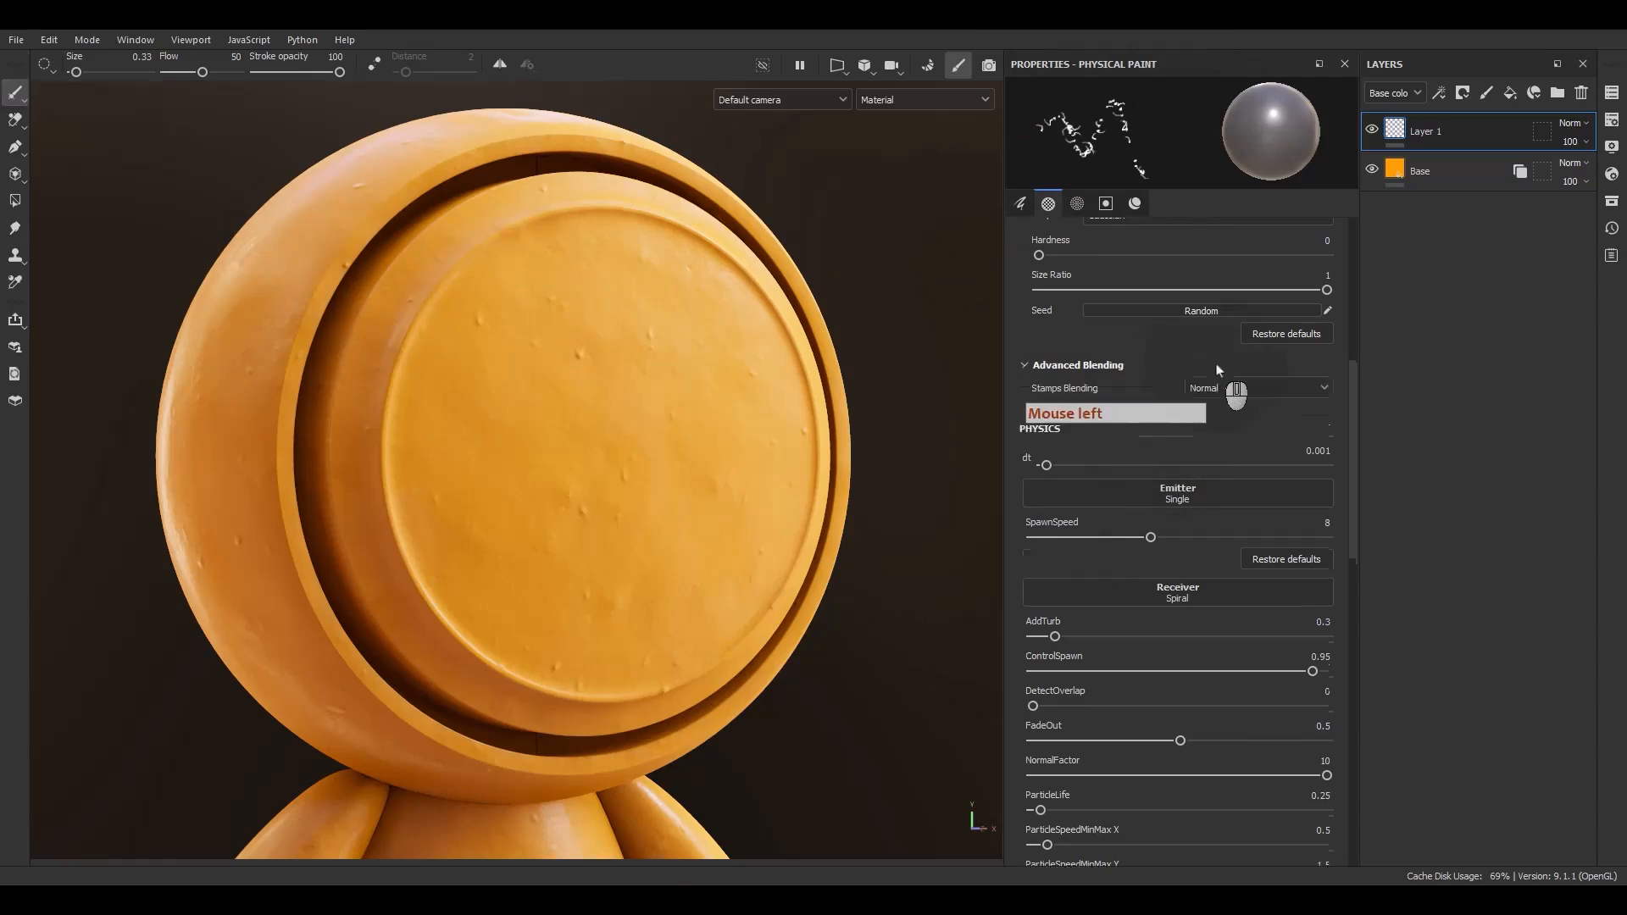
scroll(1204, 382, "up", 3)
scroll(1085, 529, "up", 3)
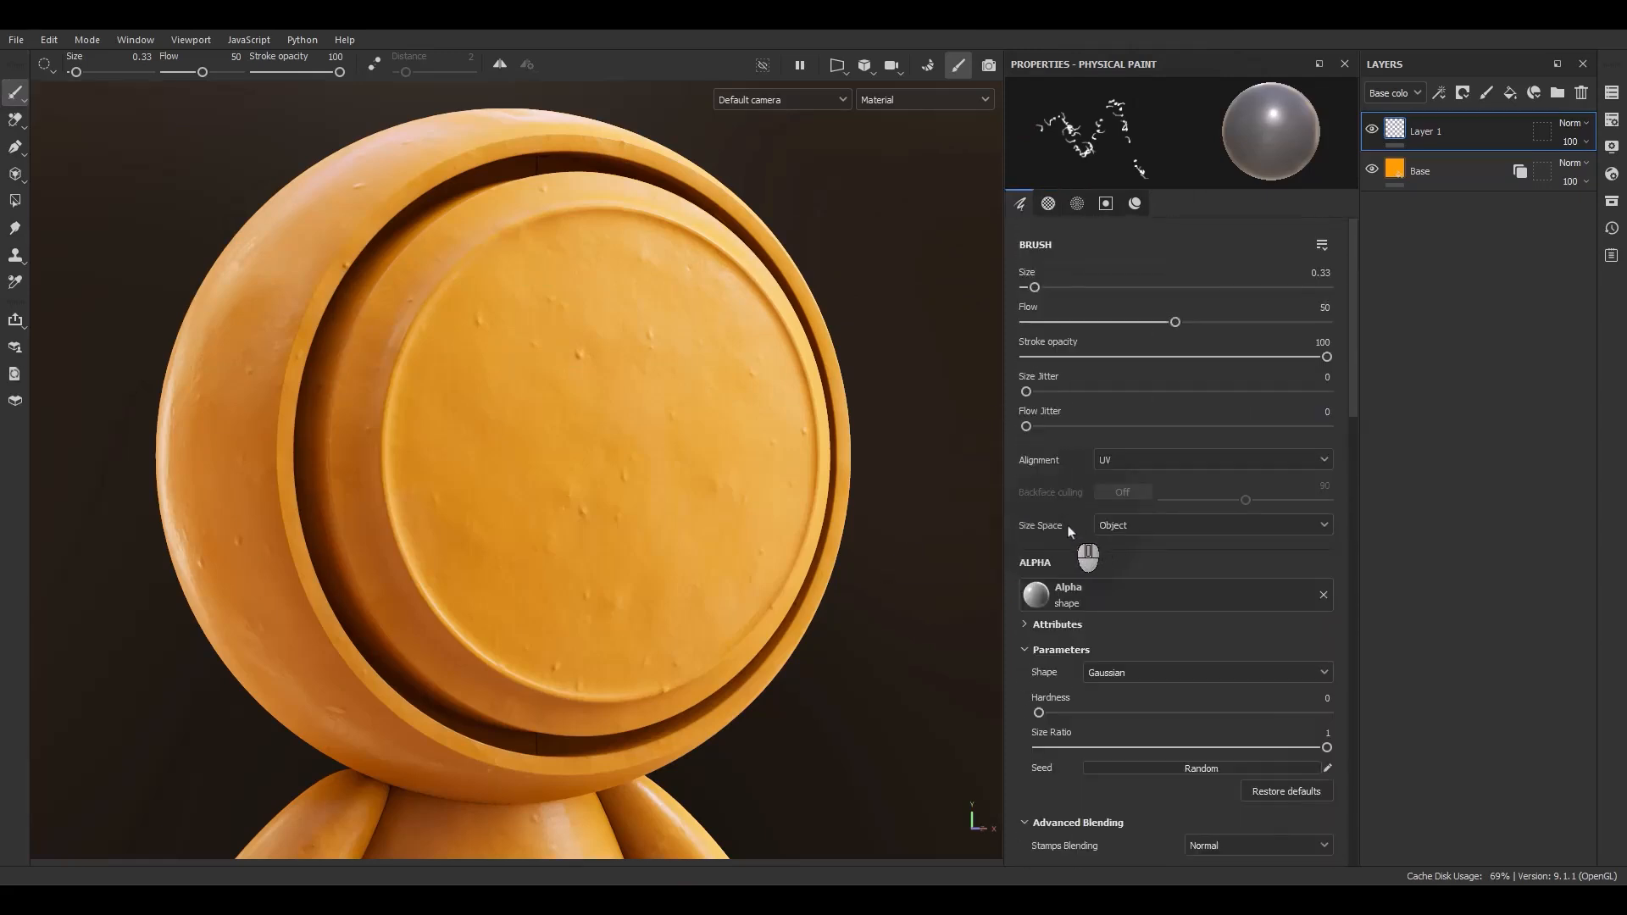
scroll(1069, 531, "down", 8)
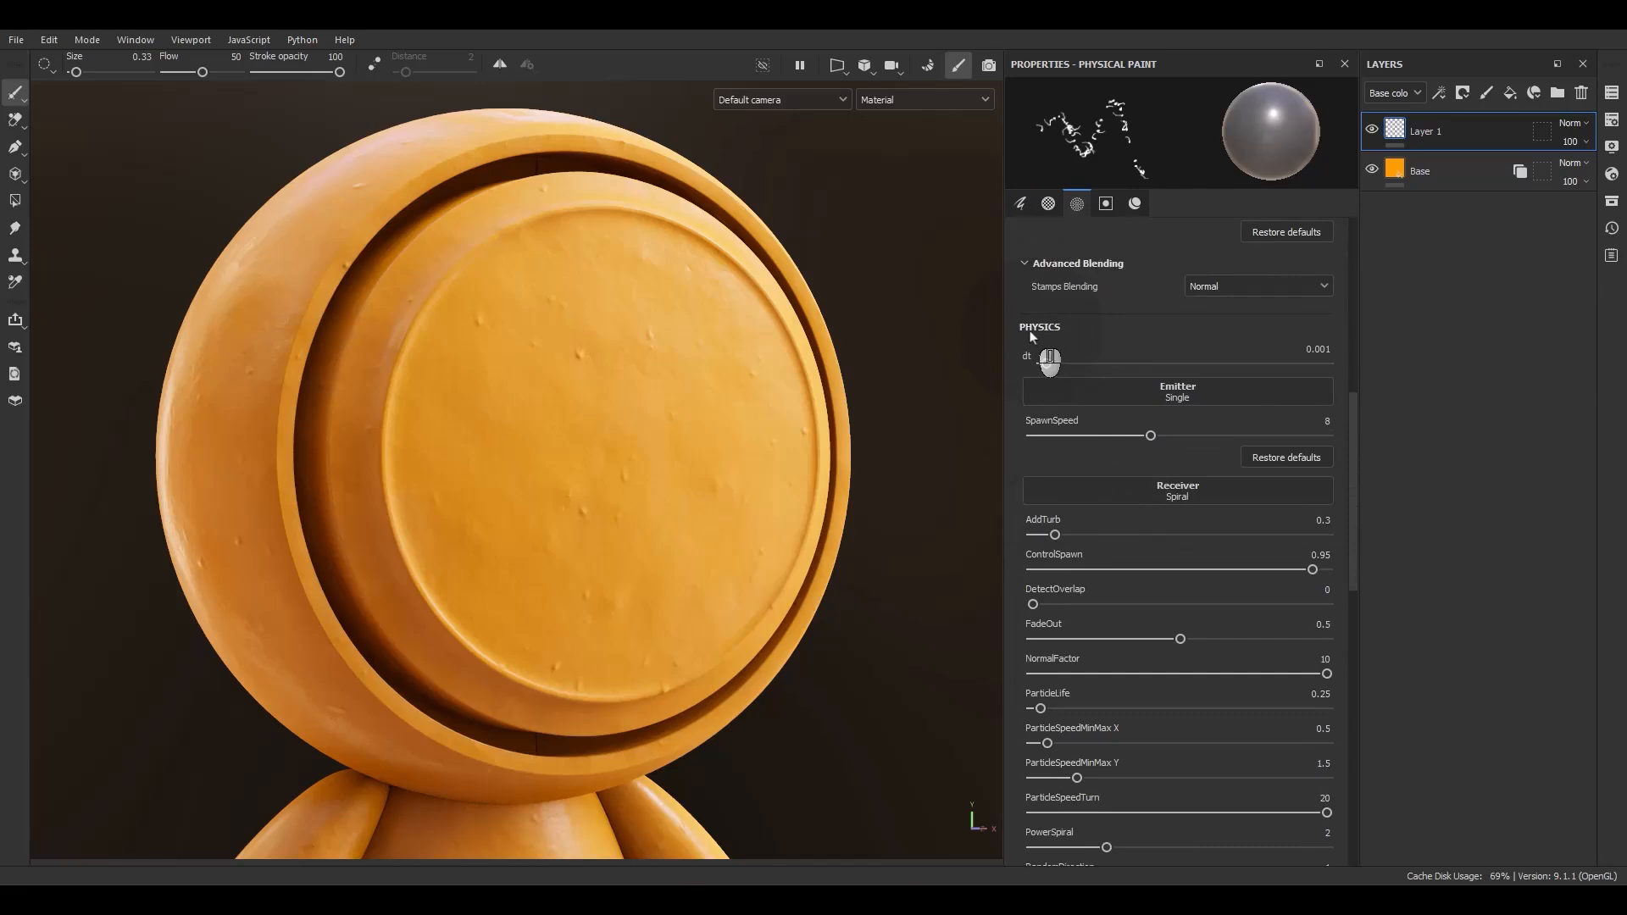
scroll(1060, 349, "down", 1)
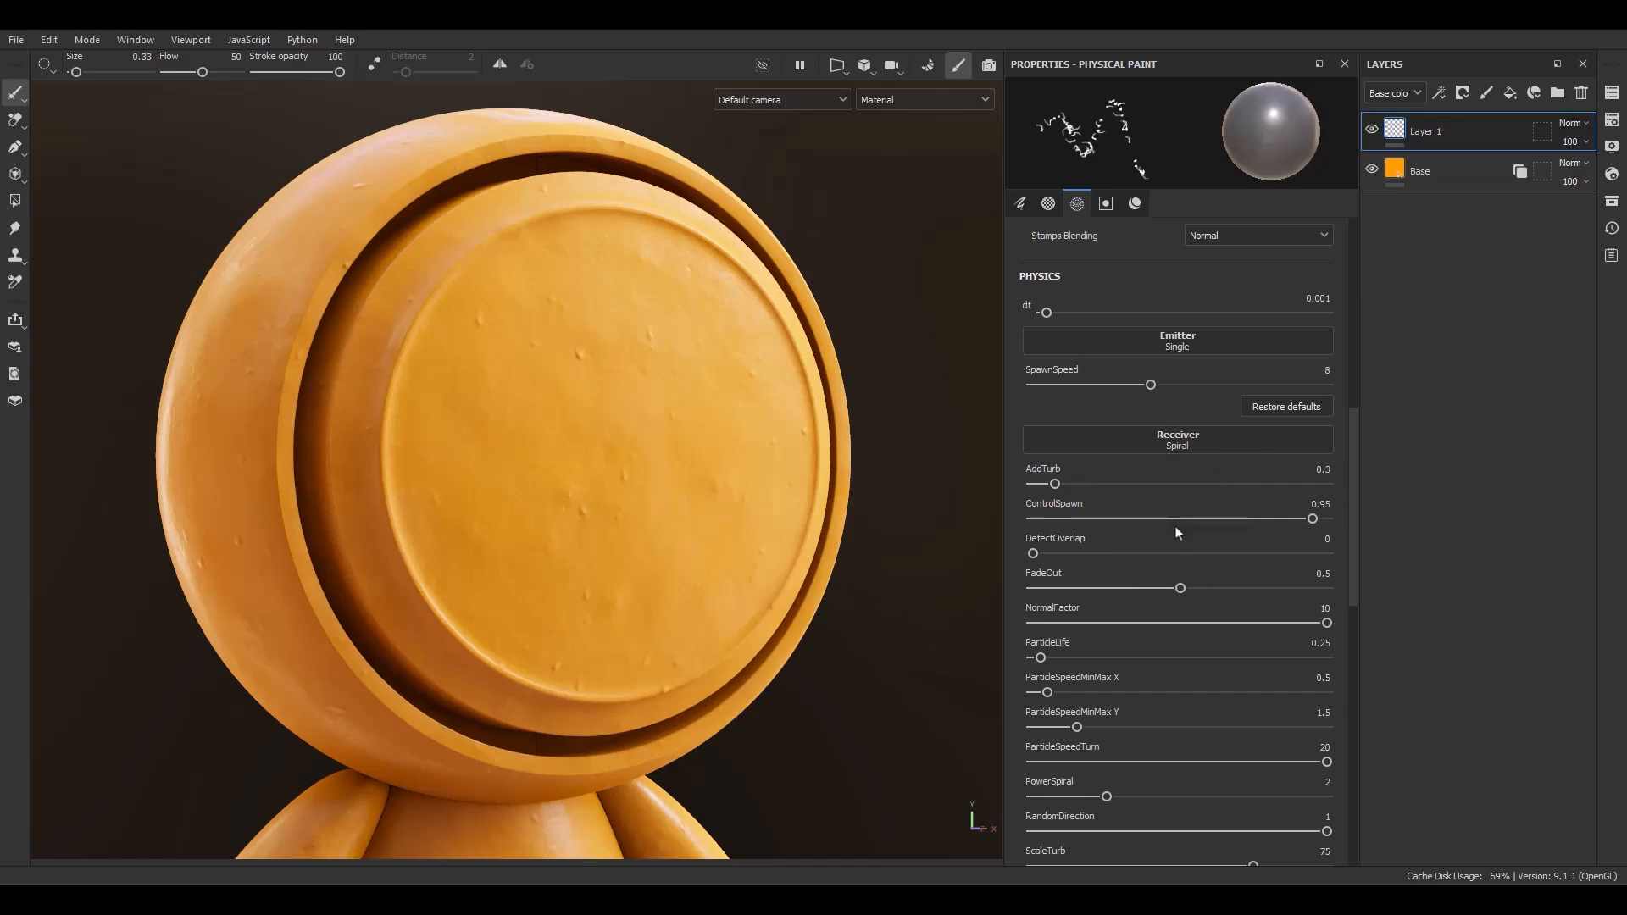
Step: Open the asset library over the viewport, enlarge it, and search the brushes for "particle"
left_click(1612, 208)
left_click_drag(1474, 207, 878, 148)
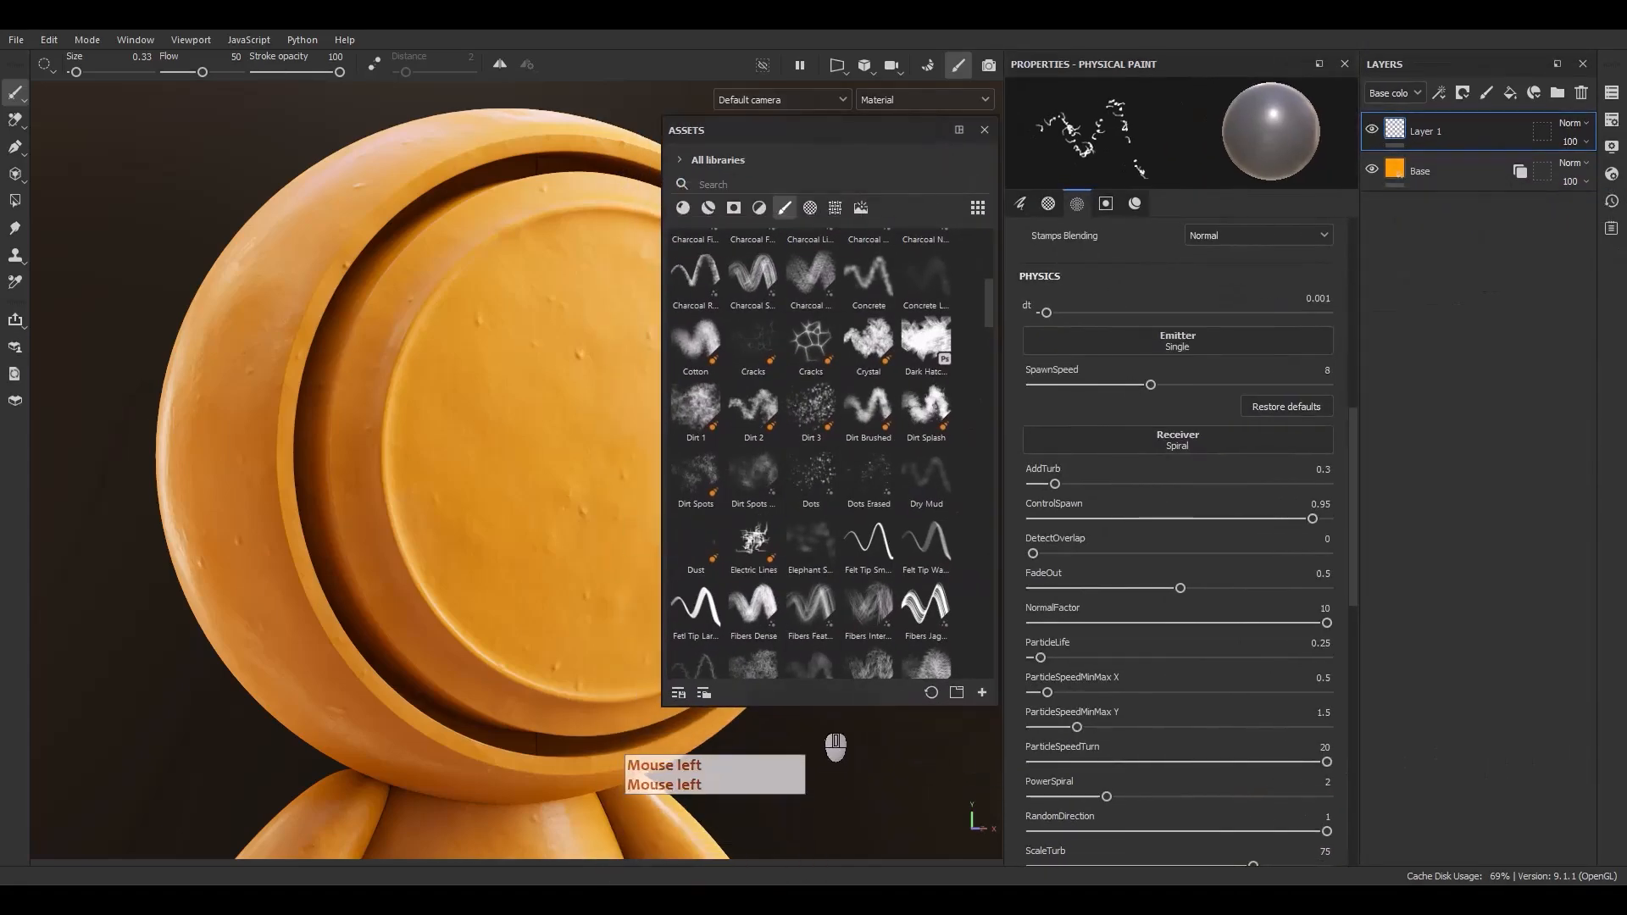
left_click_drag(819, 708, 819, 807)
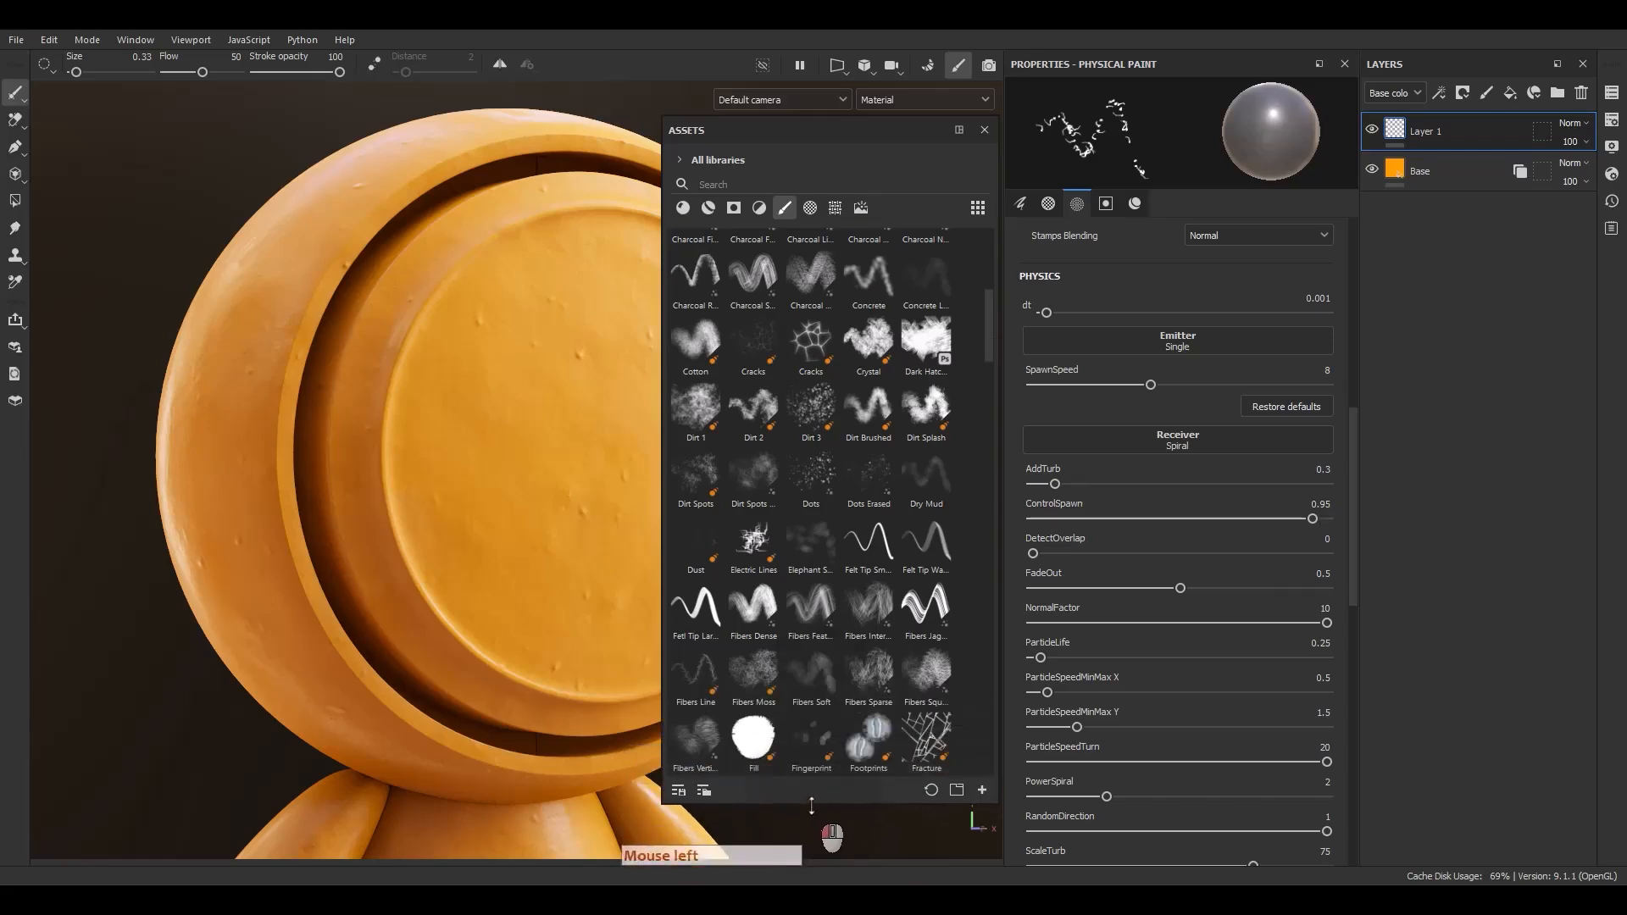
left_click(719, 188)
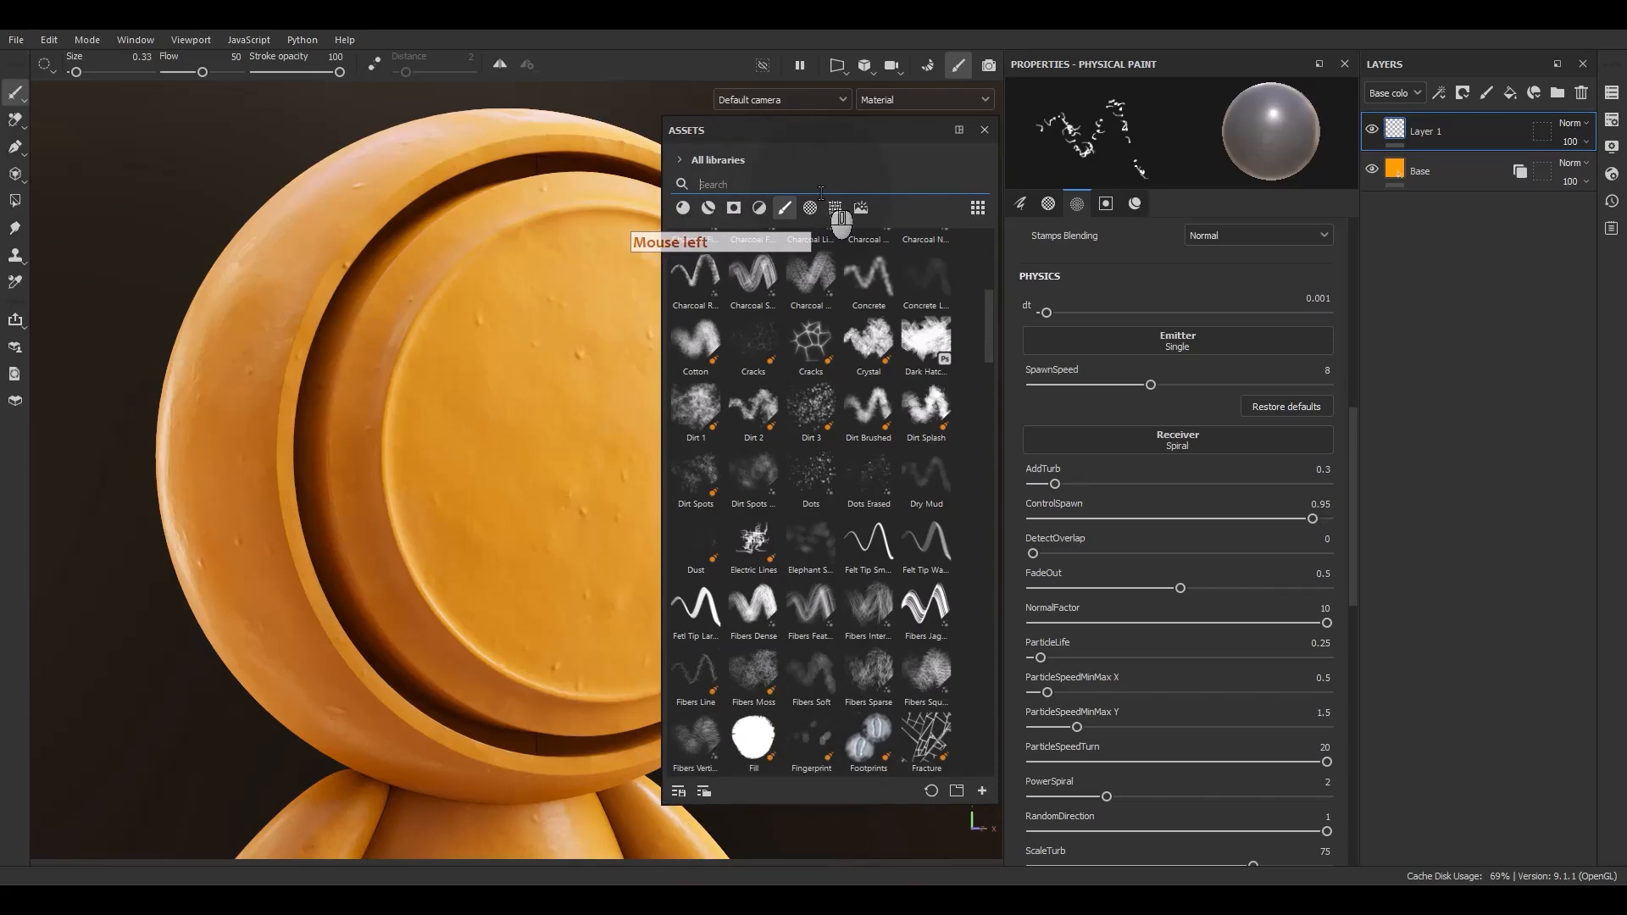
type("particl")
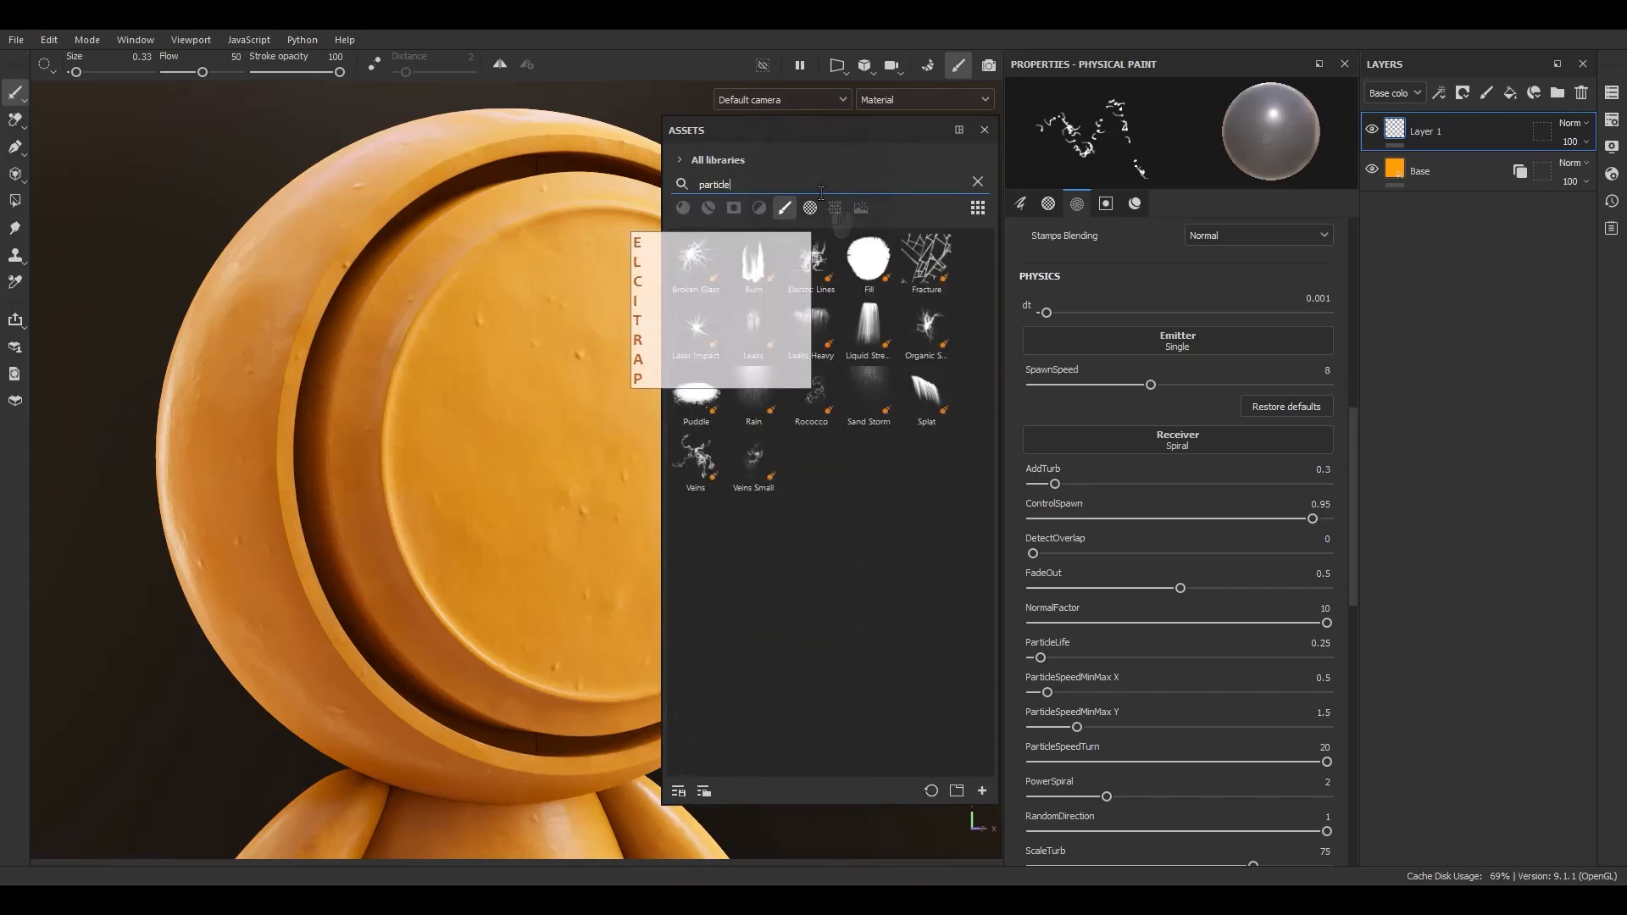
type("e")
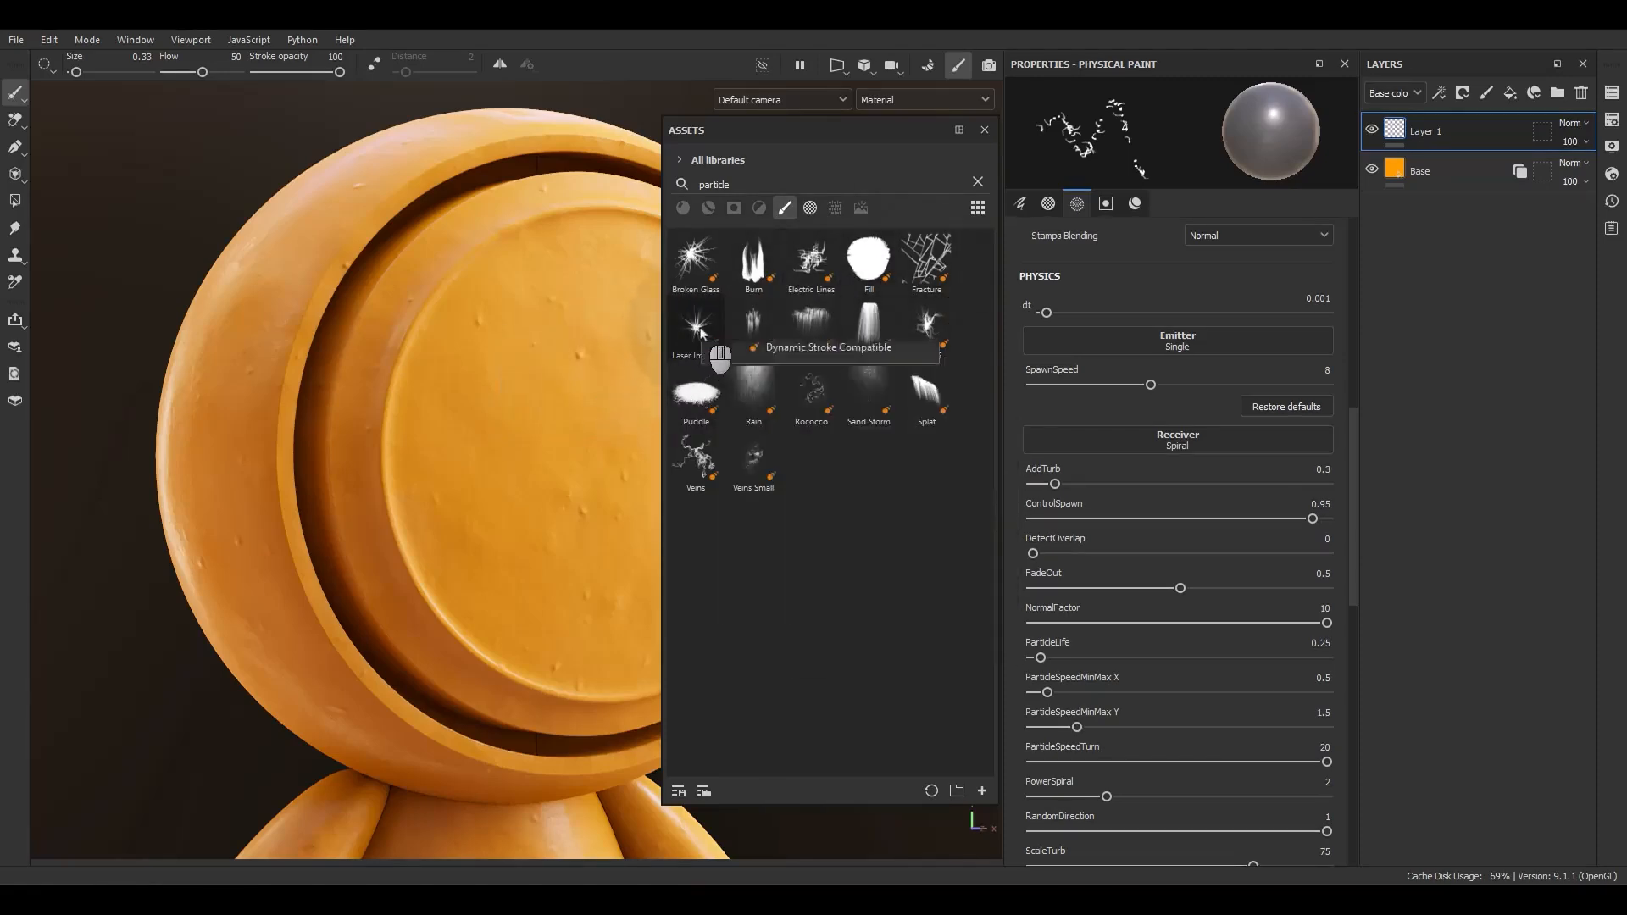
Step: Select the Broken Glass particle brush and stamp five impact marks around the front disc
left_click(694, 263)
middle_click_drag(577, 460, 385, 458, "alt")
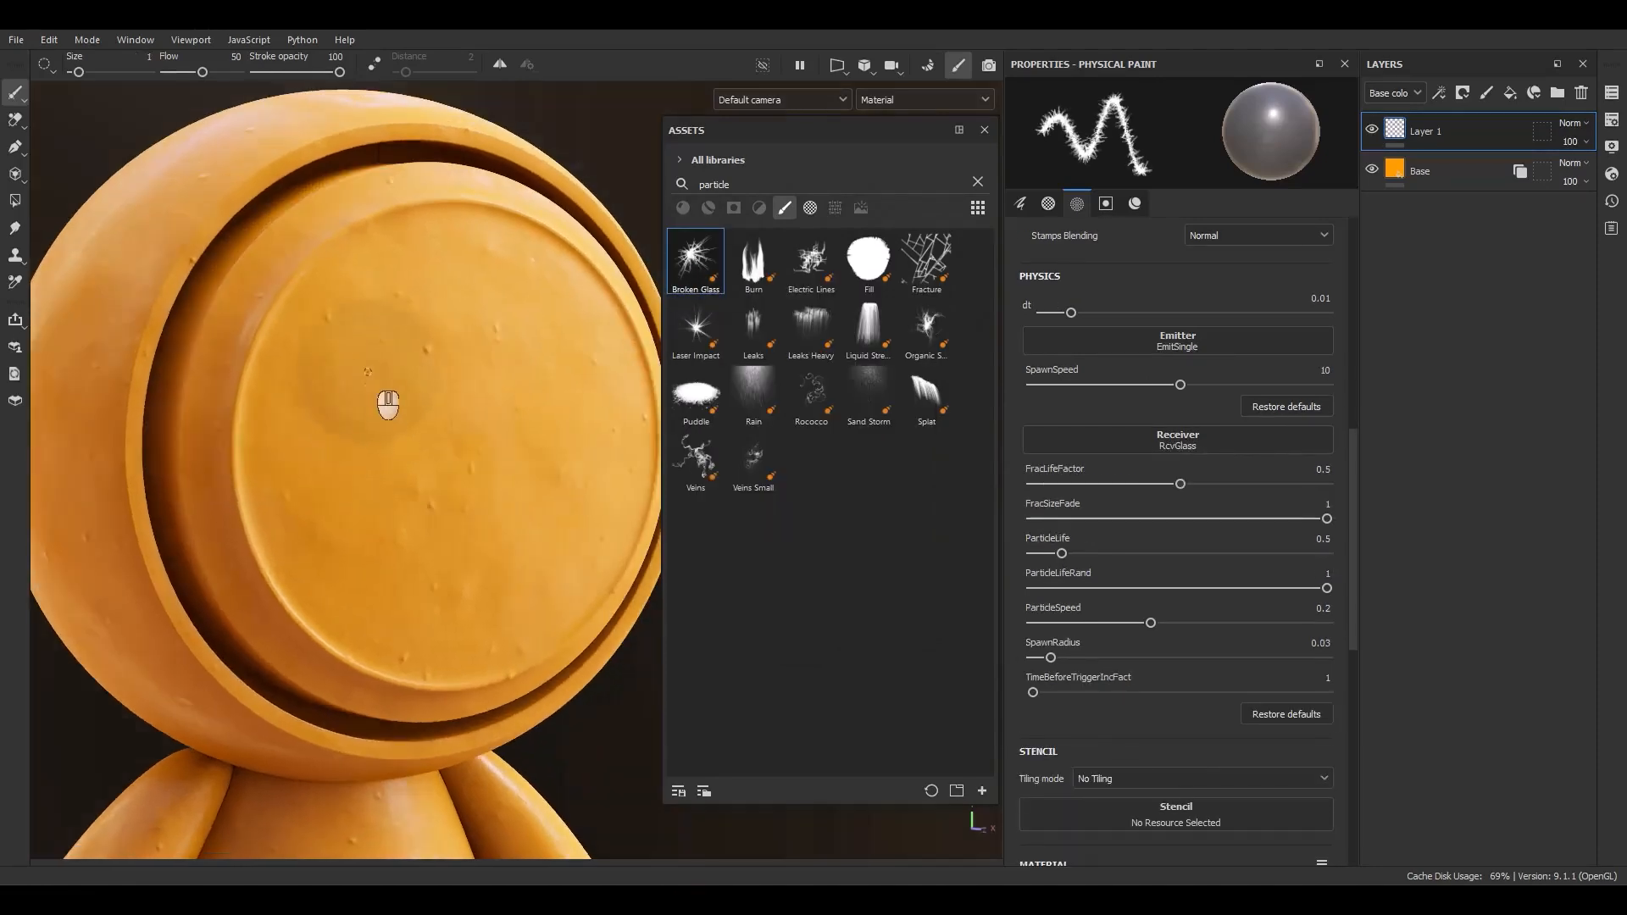
left_click(367, 332)
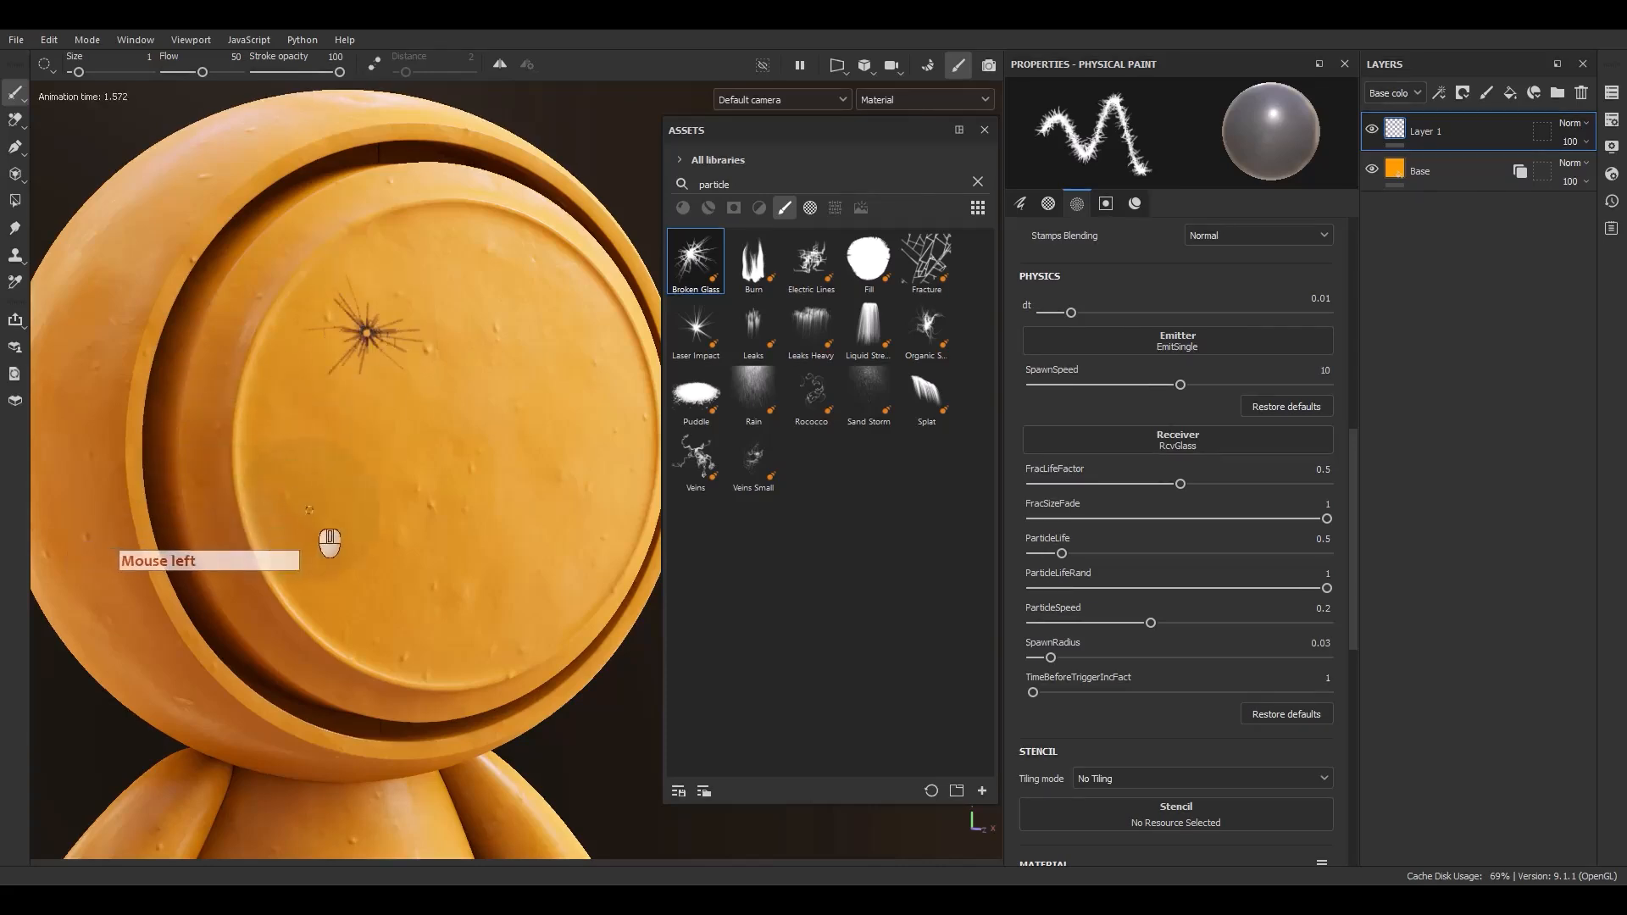
left_click(308, 509)
left_click(423, 559)
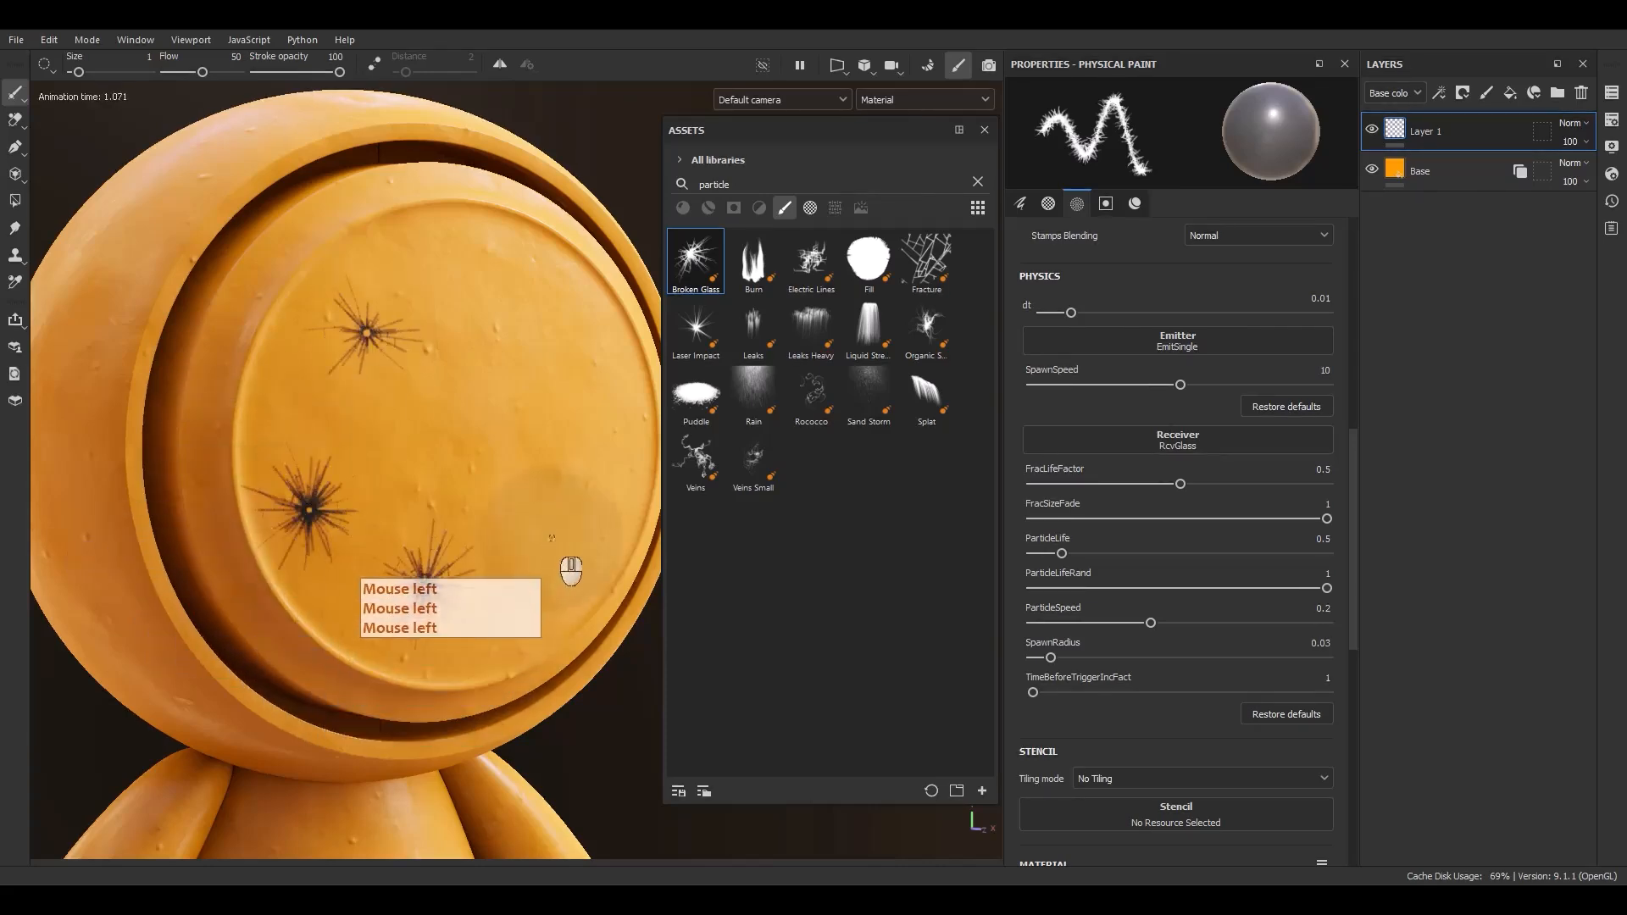
left_click(551, 533)
left_click(546, 332)
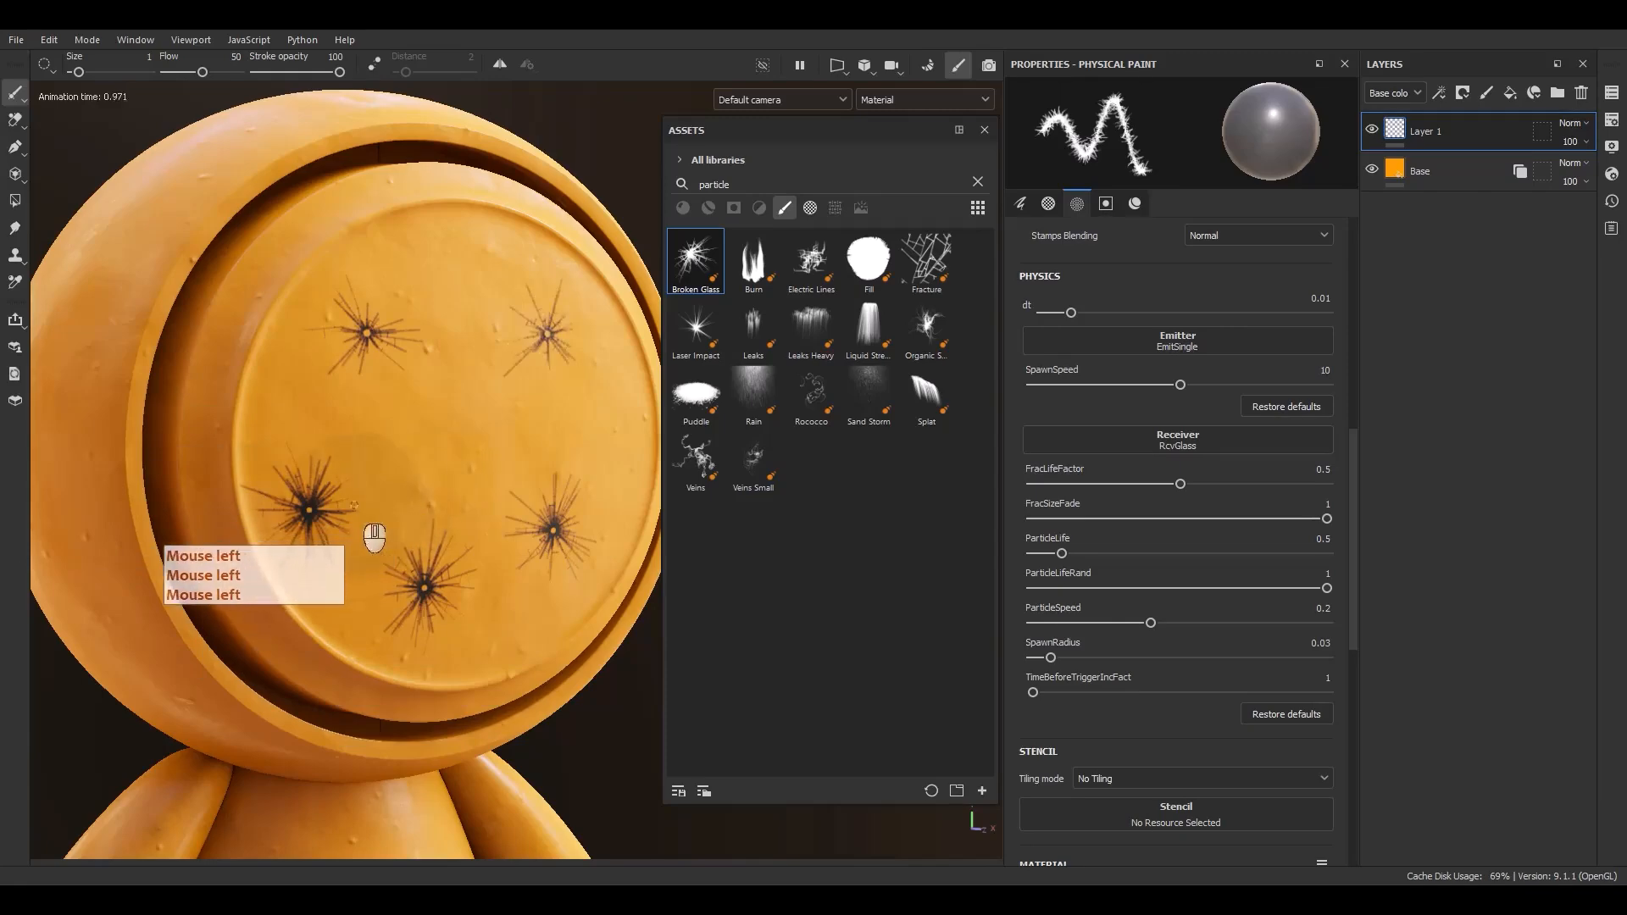
Step: Stamp two more Broken Glass marks on the raised edge beside the front disc
left_click_drag(355, 505, 270, 351, "alt")
scroll(270, 351, "up", 4)
left_click(291, 331)
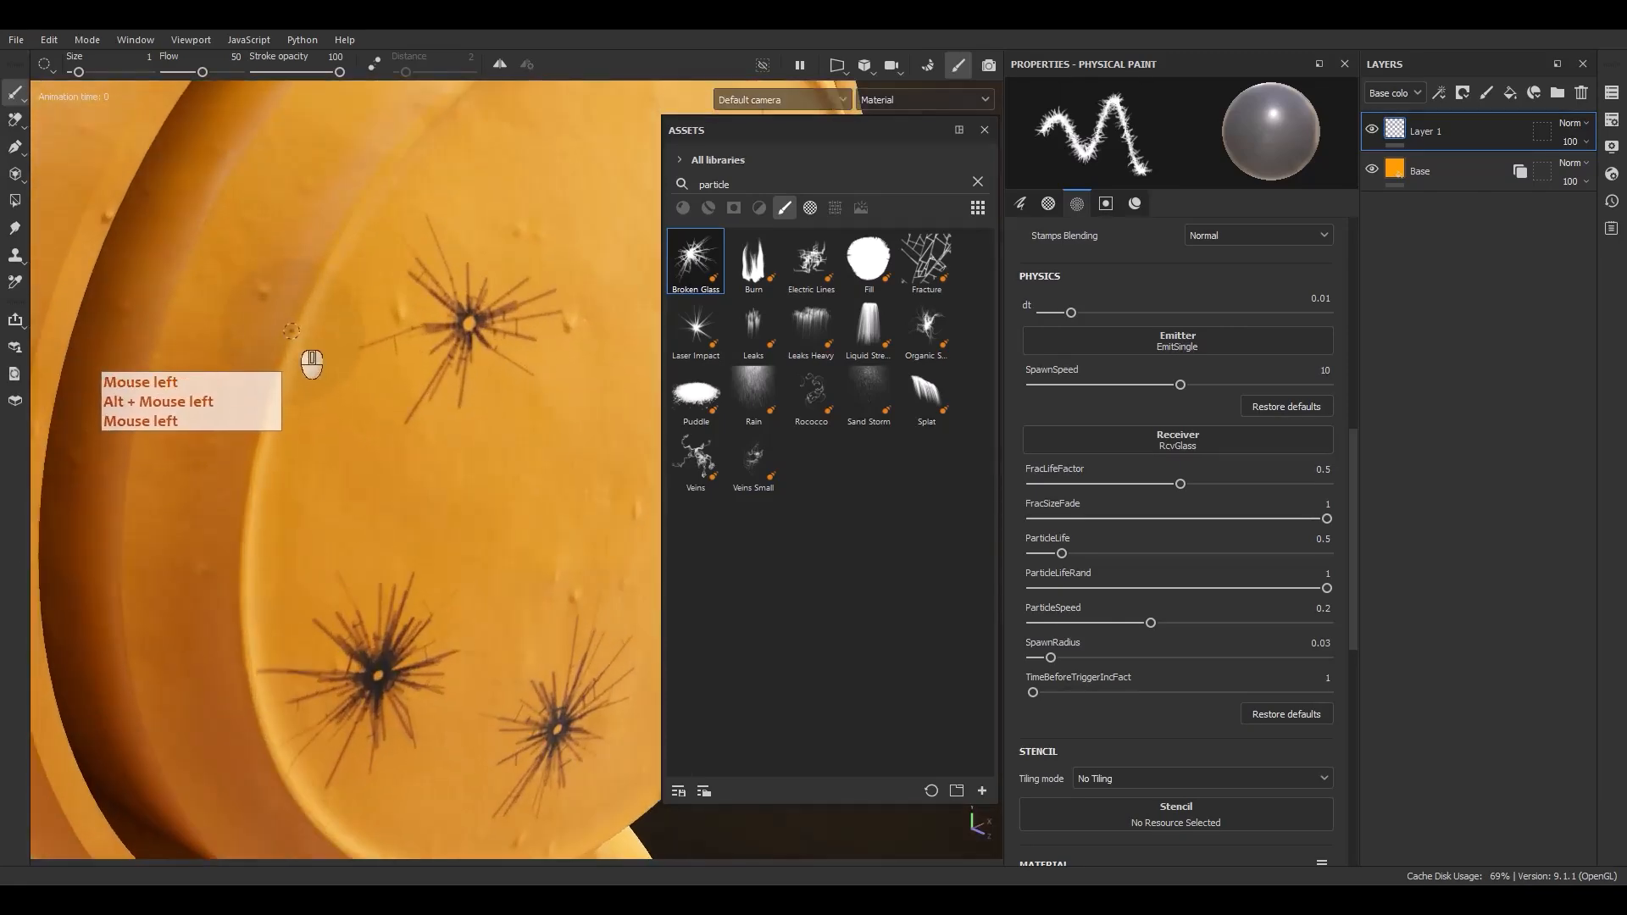
mouse_move(299, 450)
left_mouse_down("alt")
mouse_move(247, 384)
mouse_move(211, 240)
mouse_move(313, 432)
left_mouse_up("alt")
left_click(182, 247)
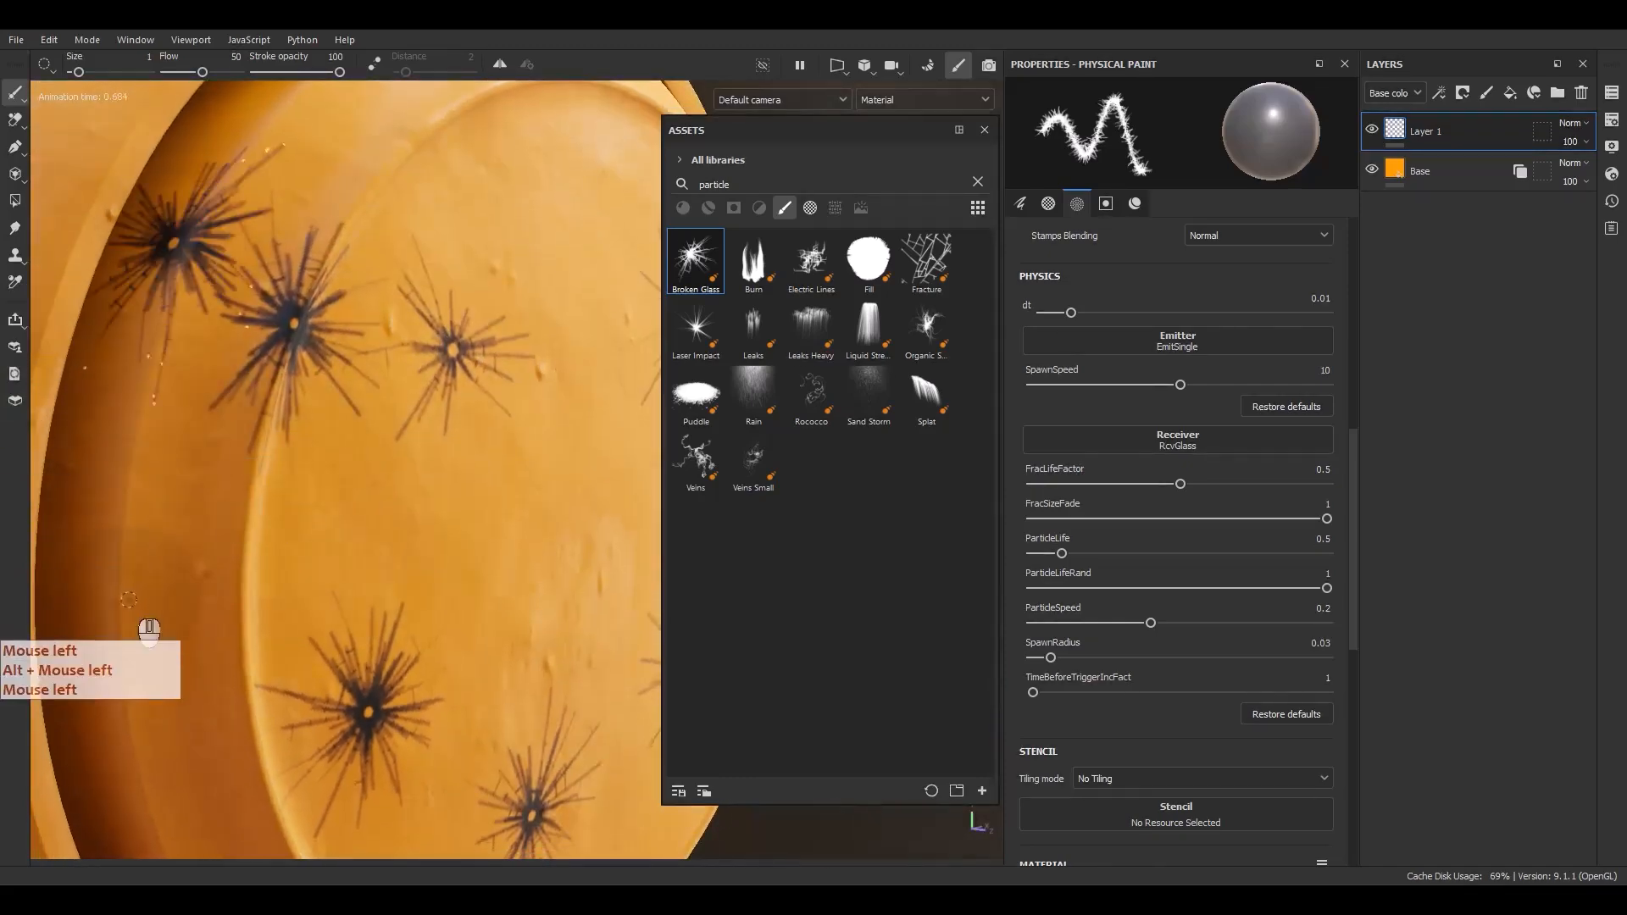
right_click_drag(191, 576, 71, 49, "alt")
middle_click_drag(369, 457, 367, 436, "alt")
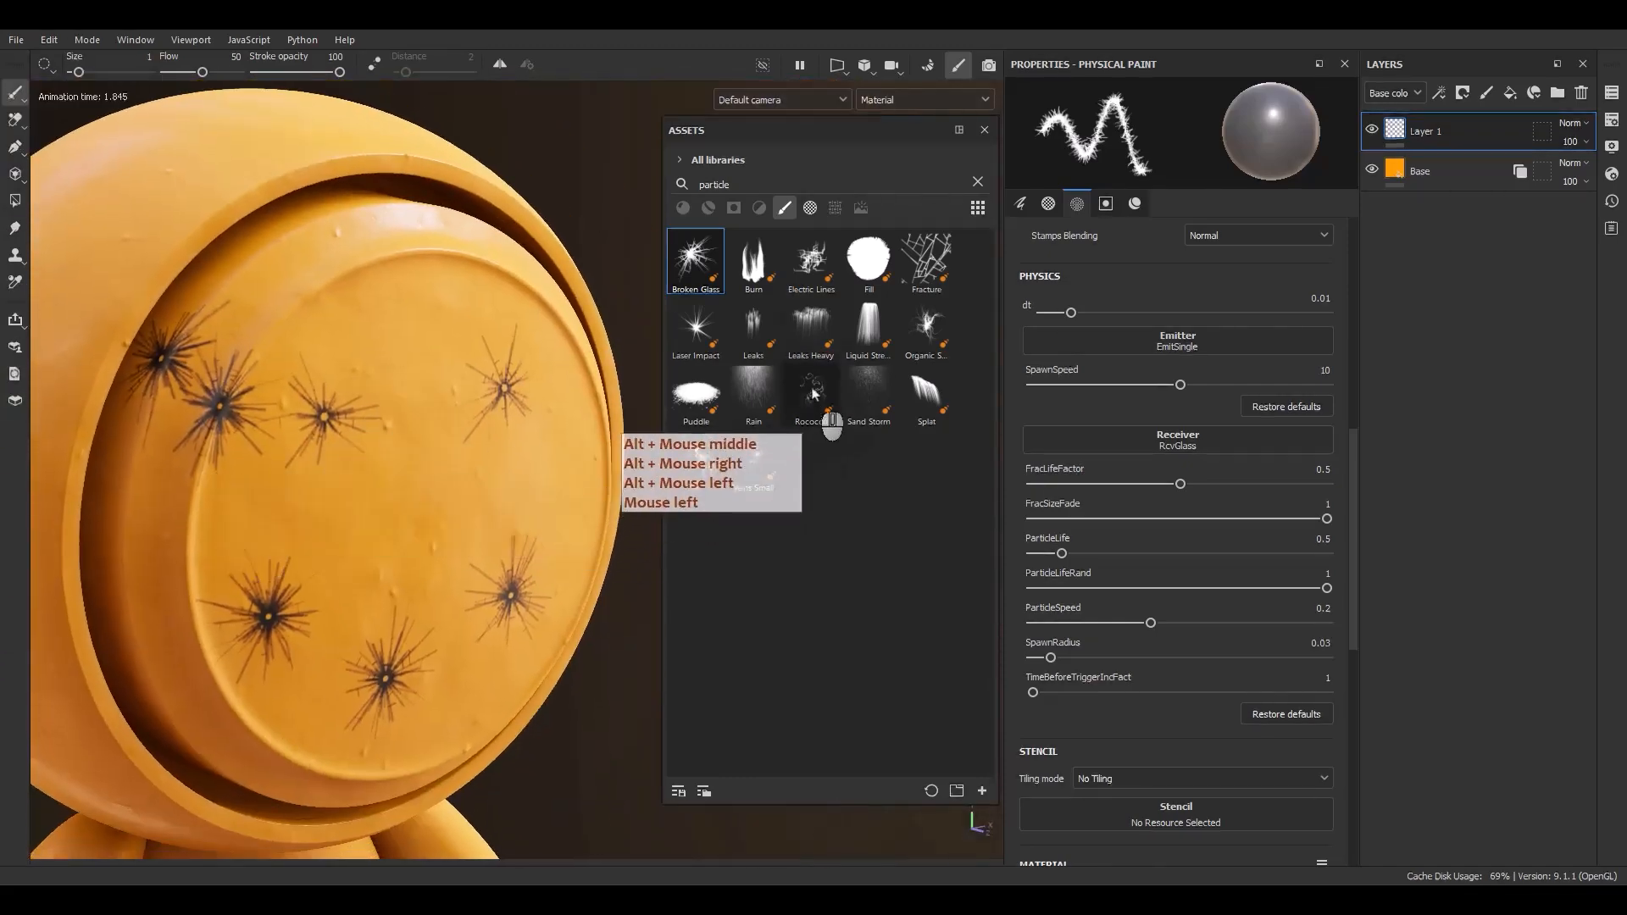
Step: Select the Leaks particle brush and paint dripping streaks down the side of the ring around the front disc
mouse_move(754, 337)
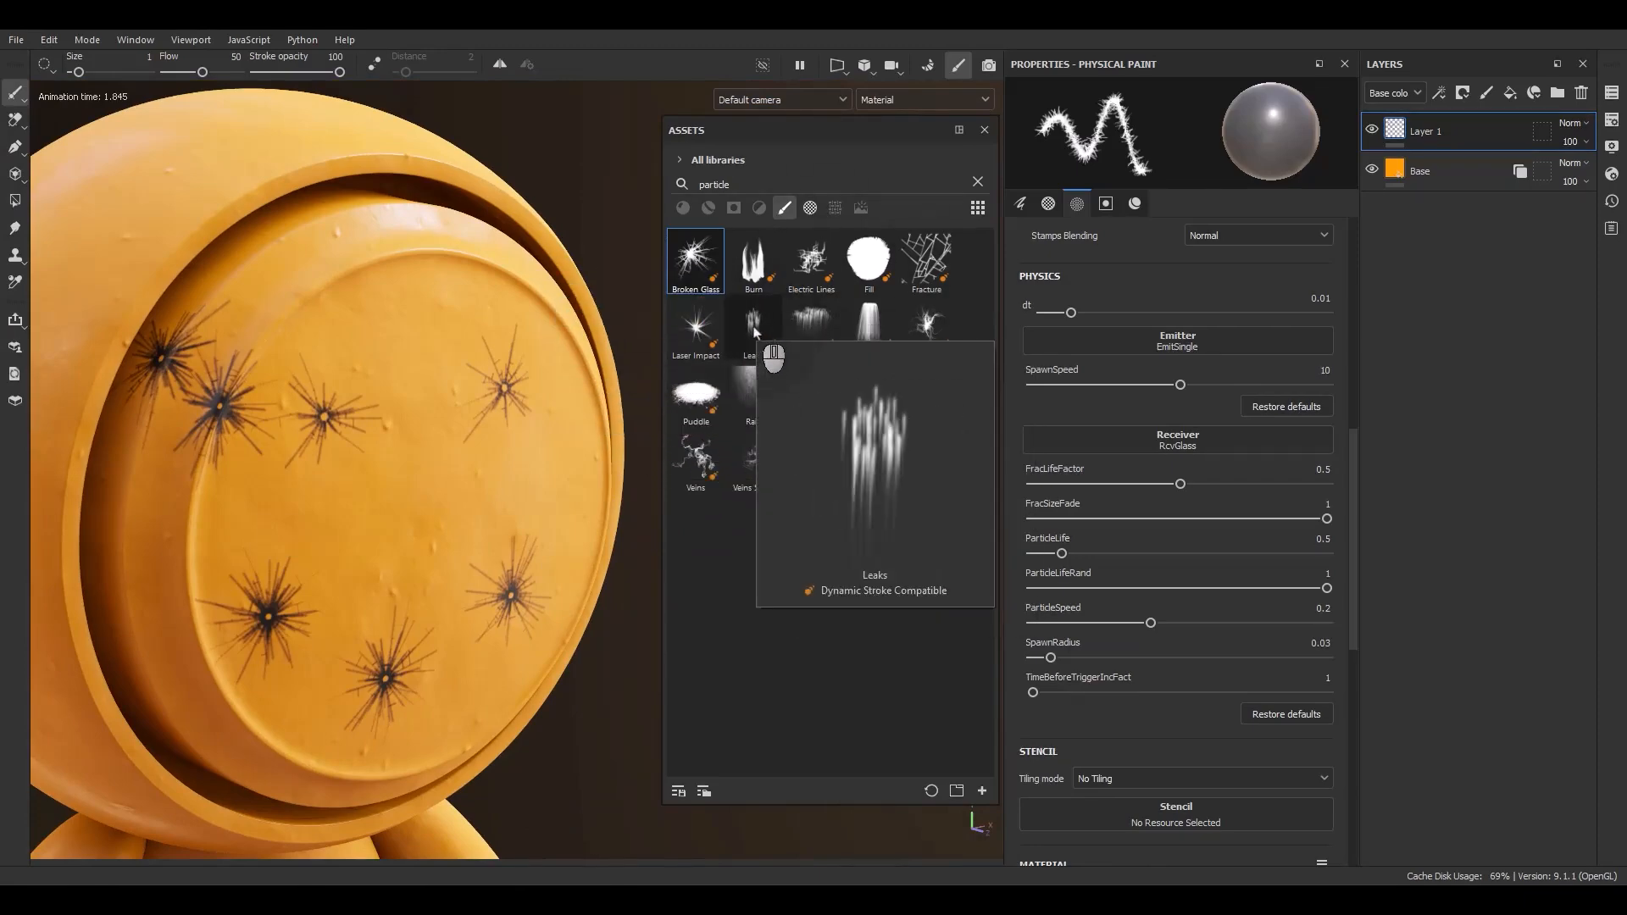
left_click(754, 332)
left_click_drag(352, 291, 139, 382, "alt")
middle_click_drag(327, 388, 265, 396, "alt")
left_click_drag(271, 385, 330, 296, "alt")
right_click_drag(318, 356, 365, 415, "alt")
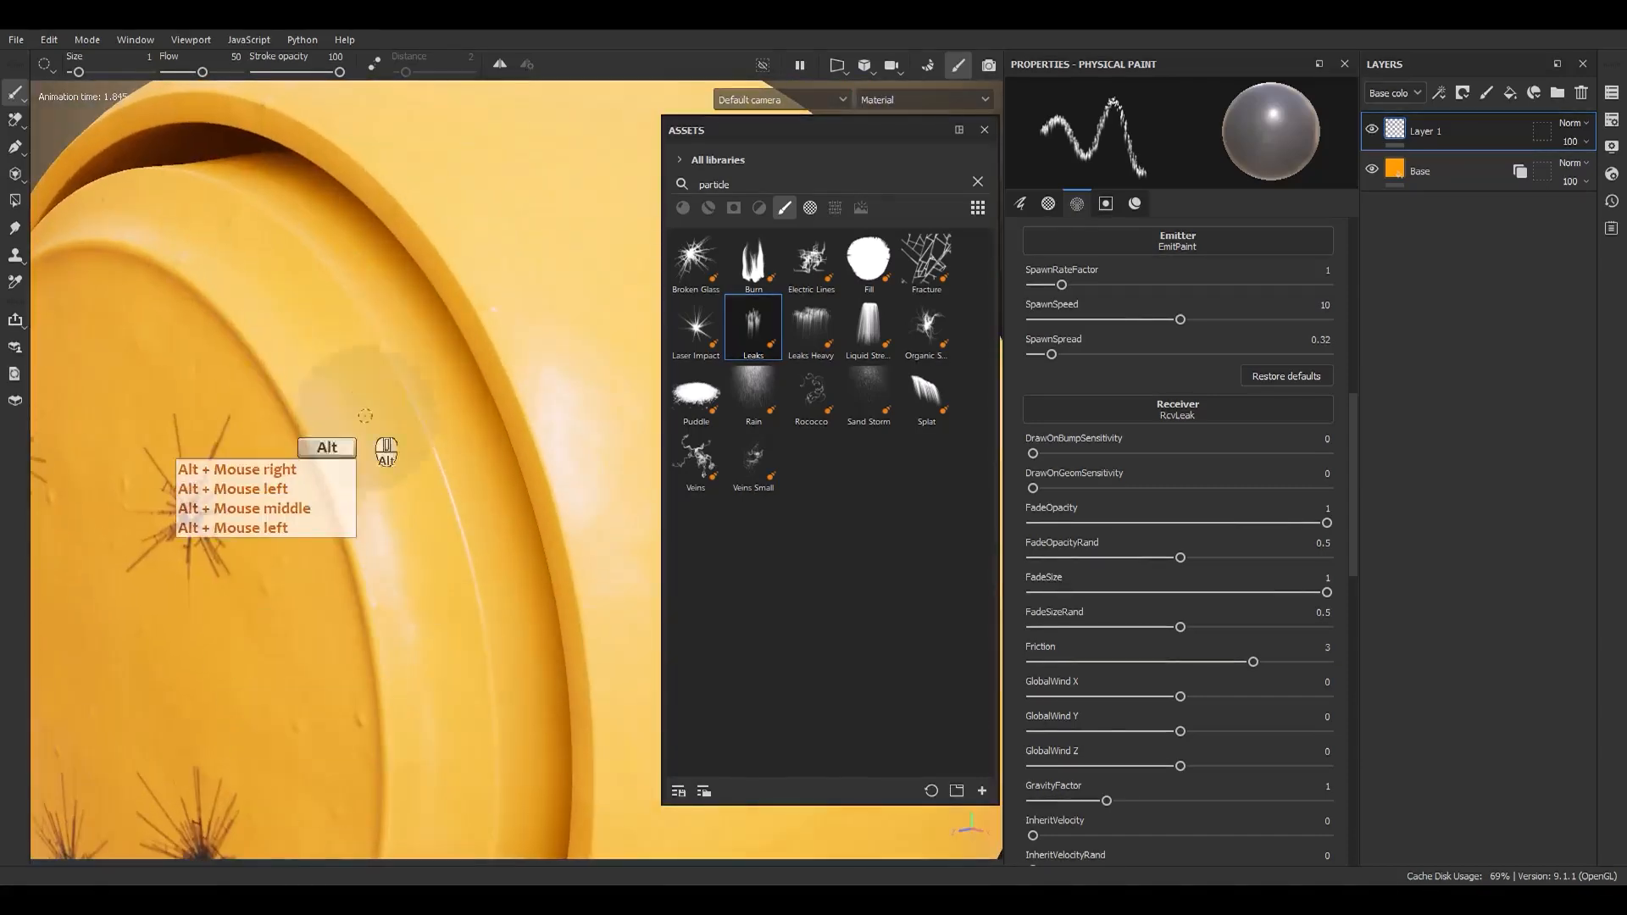
left_click(358, 305)
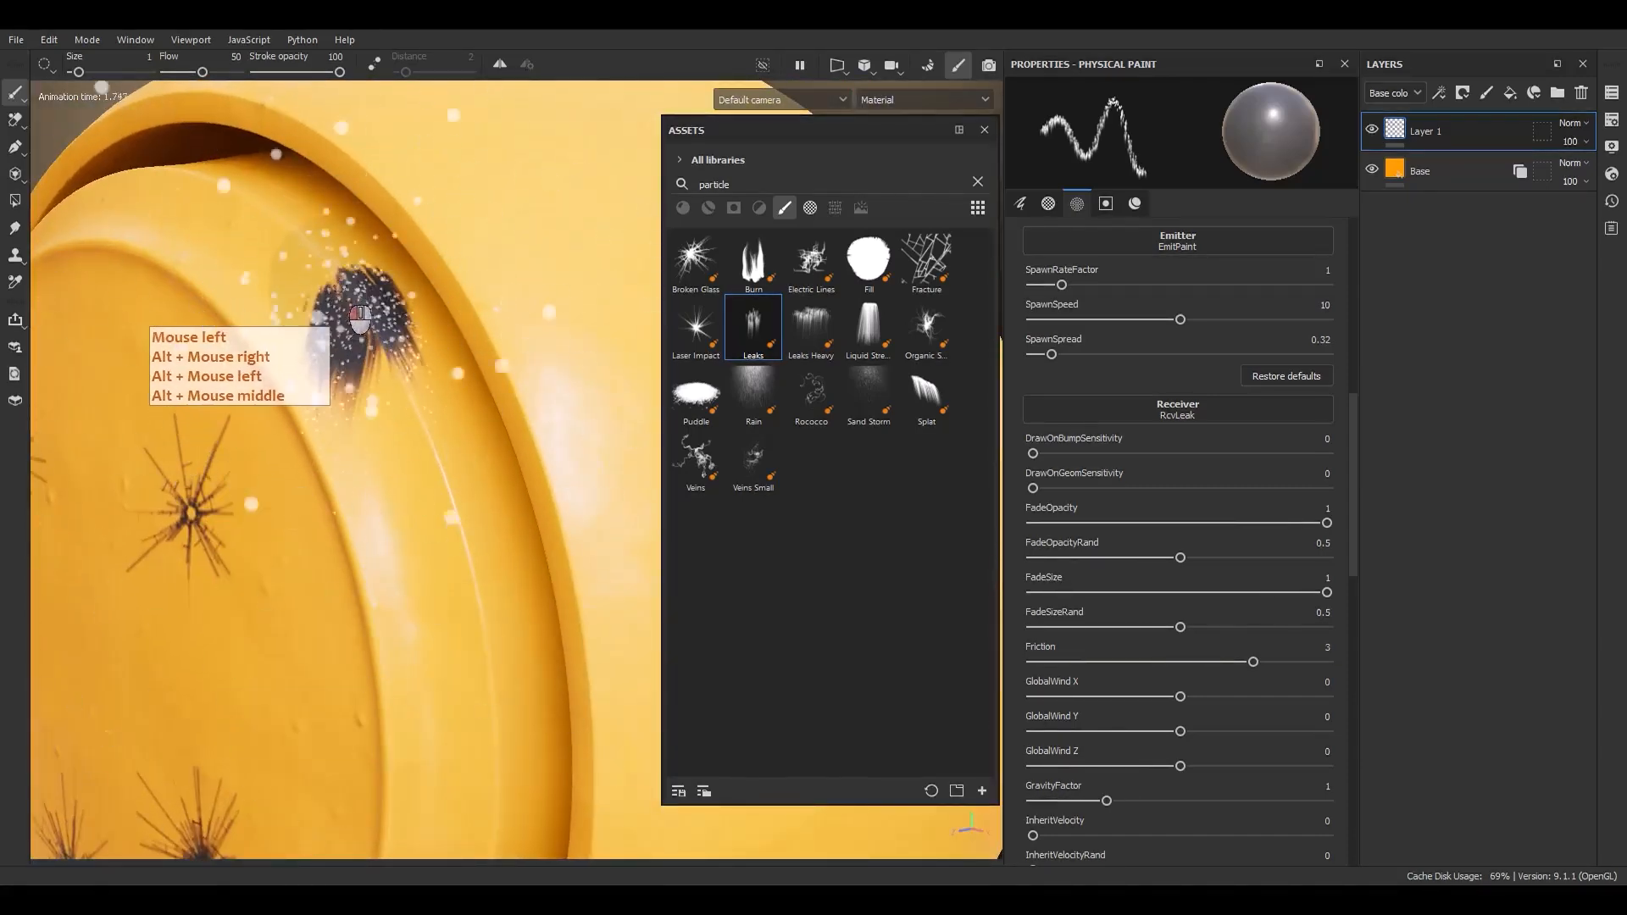
left_click_drag(360, 319, 340, 320)
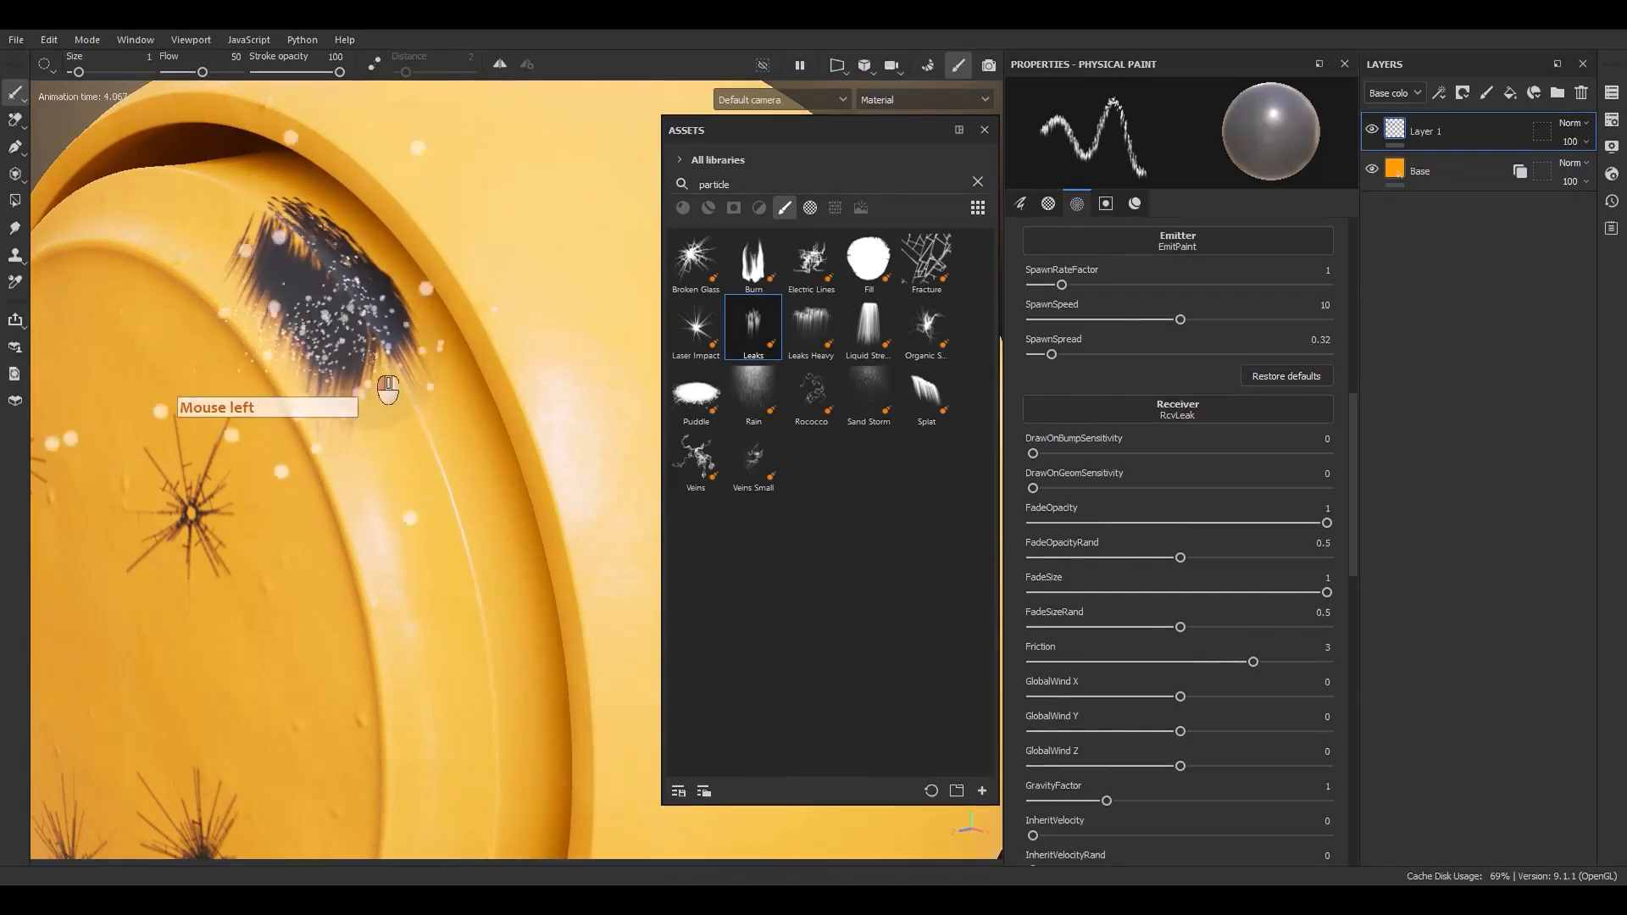
mouse_move(452, 489)
left_mouse_down()
mouse_move(475, 657)
mouse_move(458, 691)
mouse_move(349, 414)
left_mouse_up()
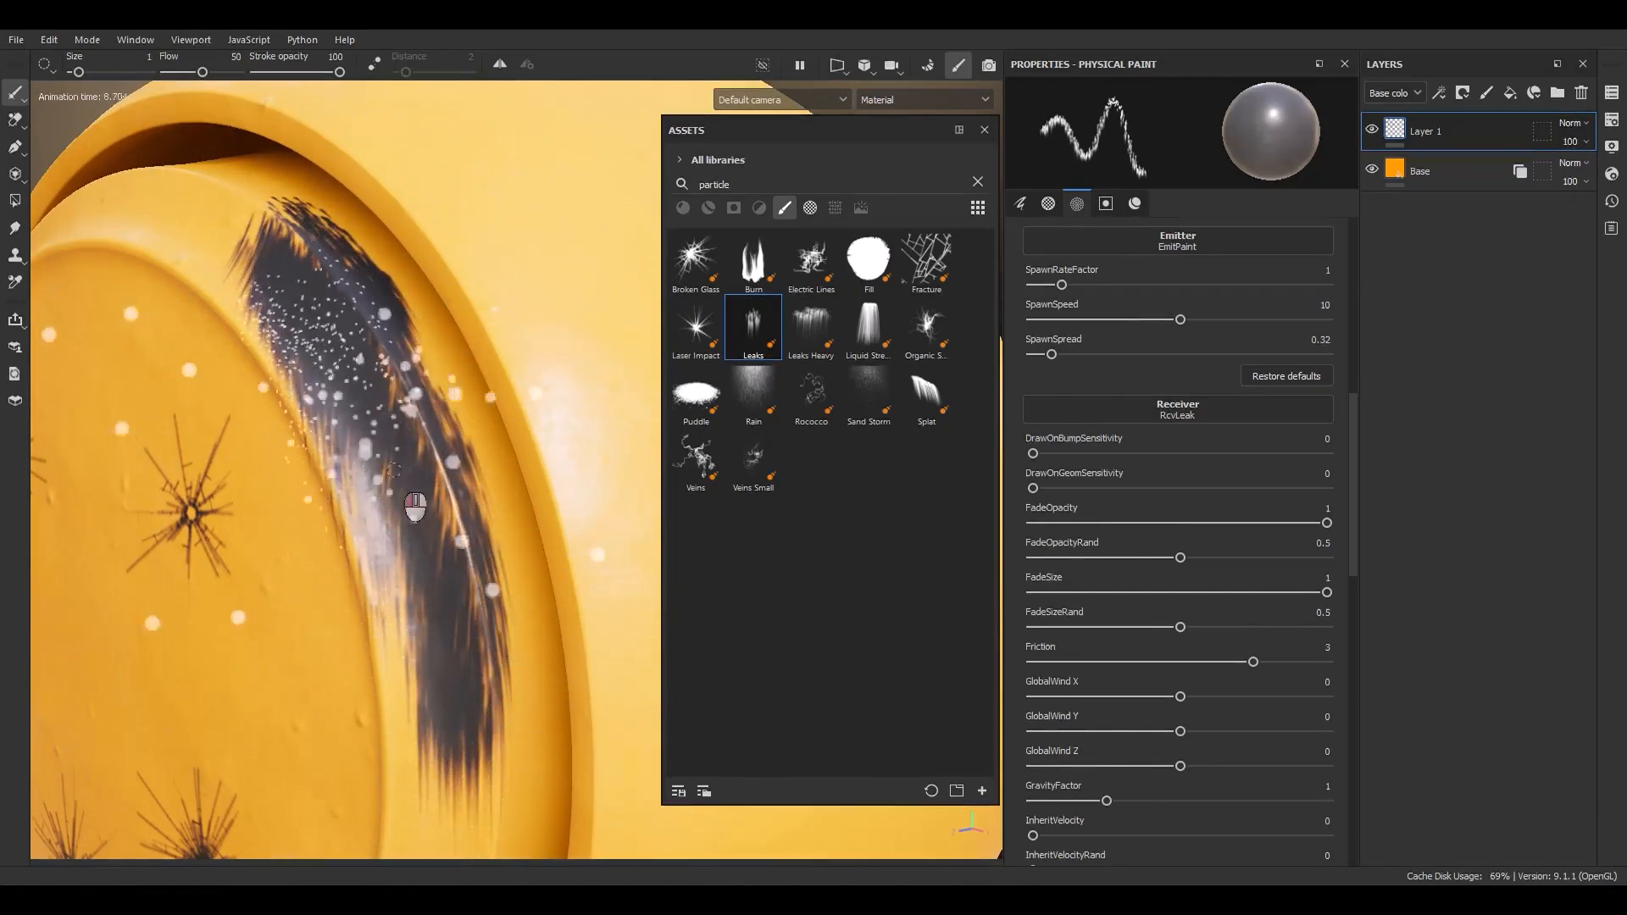
left_click_drag(451, 500, 458, 679)
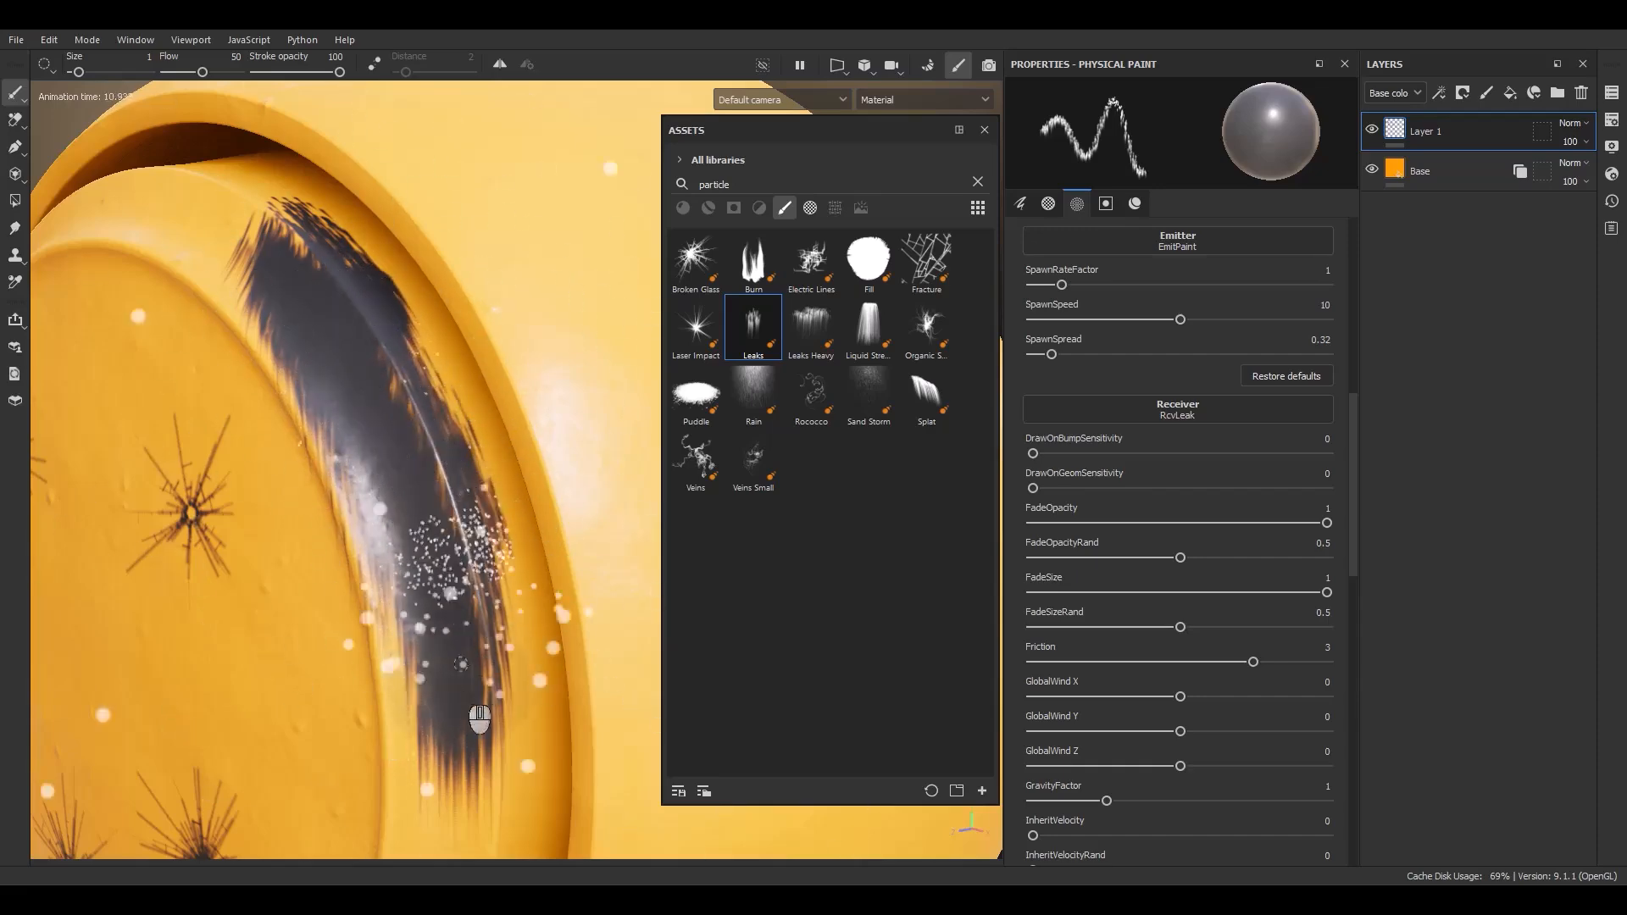
middle_click_drag(464, 585, 352, 187, "alt")
left_click_drag(353, 186, 355, 211, "alt")
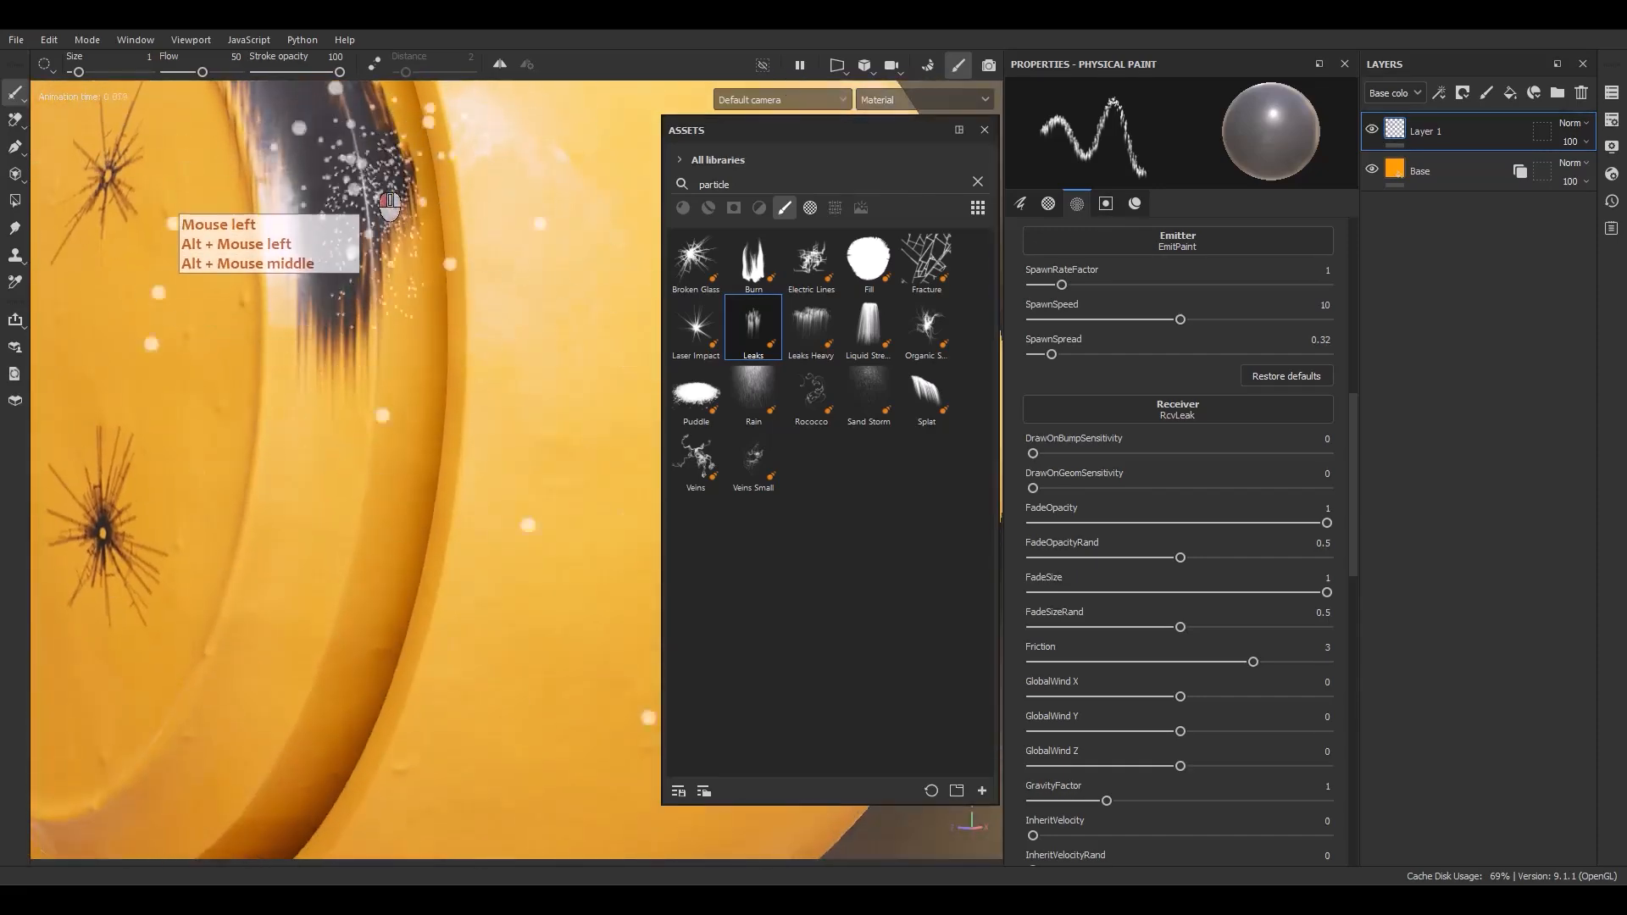
left_click_drag(384, 436, 383, 476)
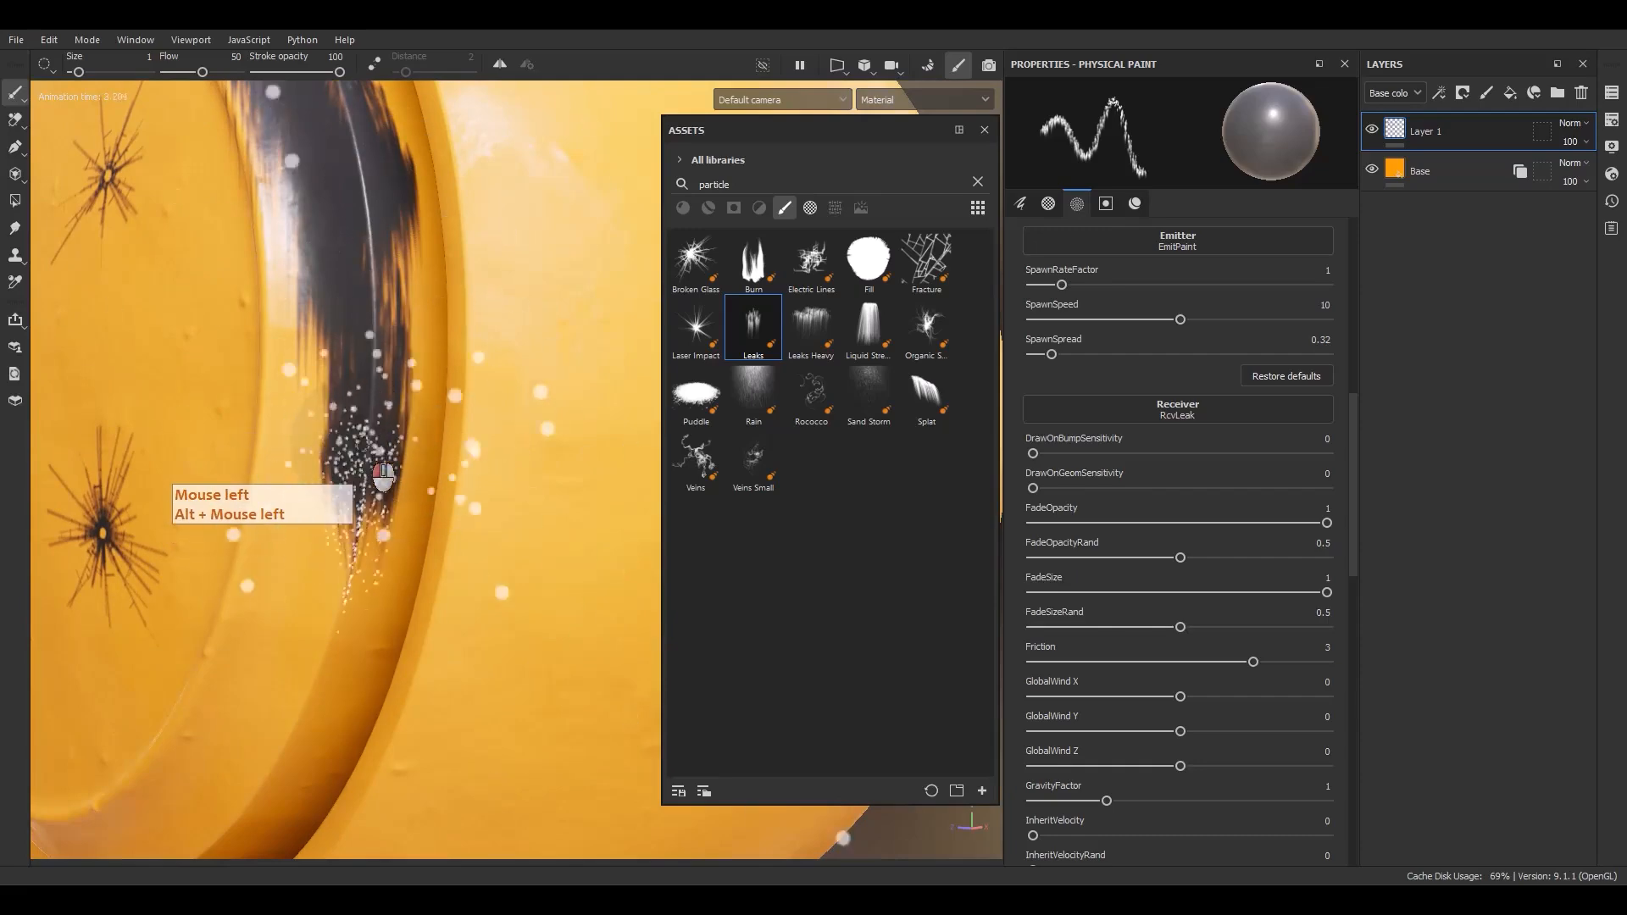
Step: Paint a horizontal band of Leaks drips across the upper part of the front disc
mouse_move(368, 620)
left_mouse_down("alt")
mouse_move(587, 613)
mouse_move(364, 638)
mouse_move(368, 661)
left_mouse_up("alt")
right_click_drag(368, 661, 352, 286, "alt")
middle_click_drag(353, 286, 384, 617, "alt")
left_click_drag(384, 618, 243, 581, "alt")
middle_click_drag(244, 581, 431, 367, "alt")
left_click_drag(432, 367, 376, 468, "alt")
left_click_drag(281, 440, 443, 395, "alt")
middle_click_drag(254, 347, 414, 359, "alt")
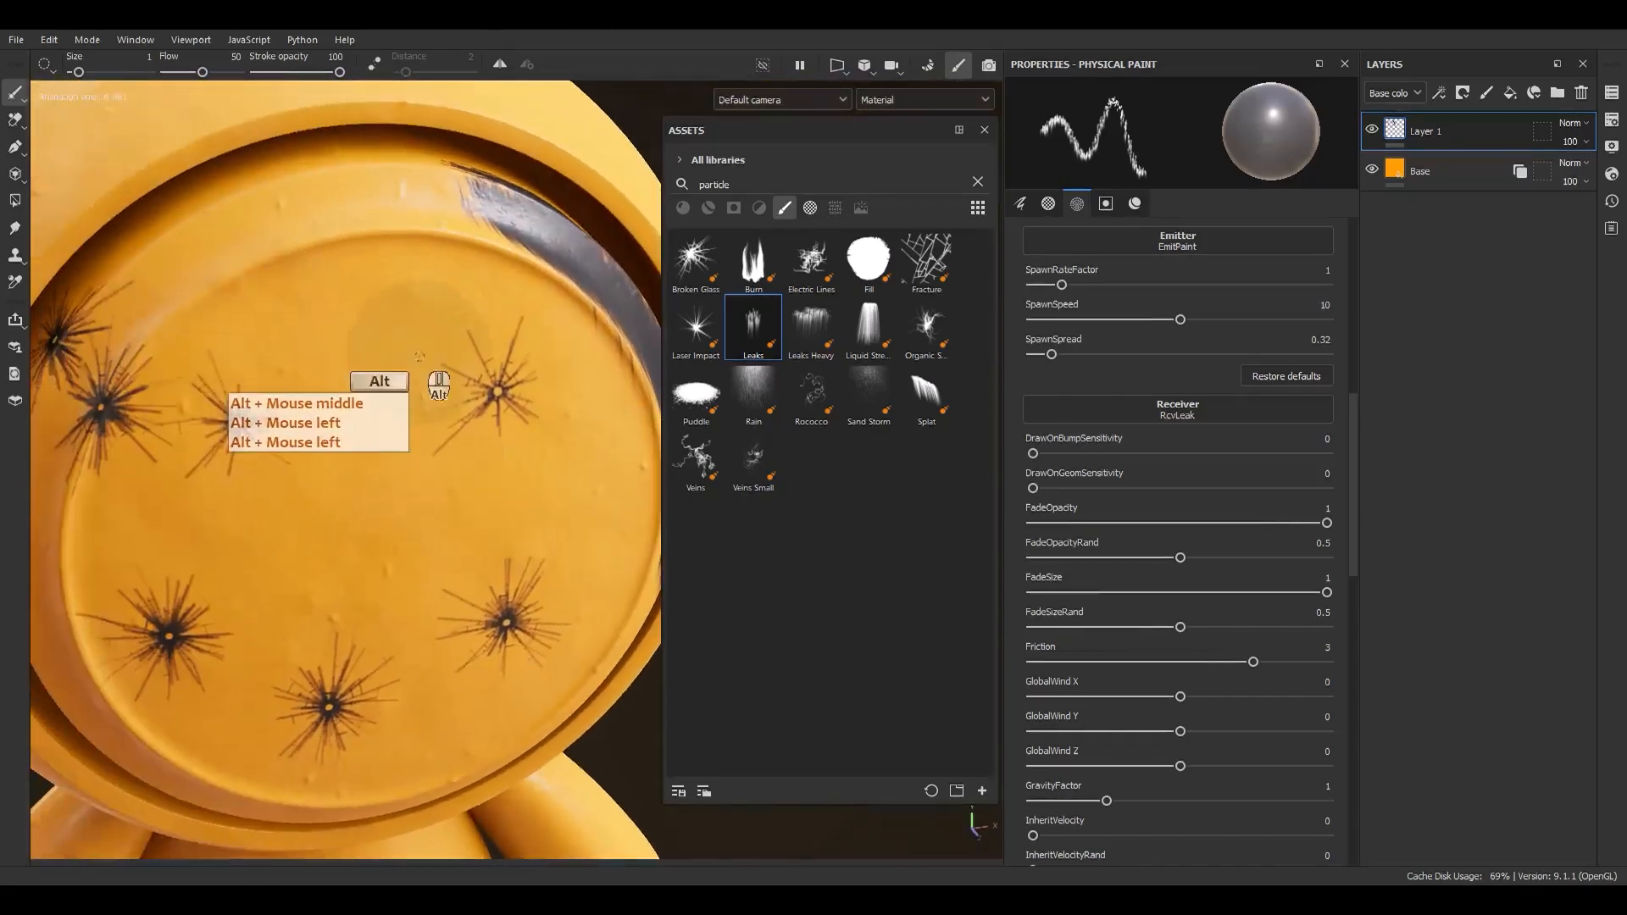
left_click_drag(415, 360, 402, 331, "alt")
mouse_move(216, 306)
left_mouse_down()
mouse_move(253, 251)
mouse_move(355, 234)
mouse_move(585, 283)
left_mouse_up()
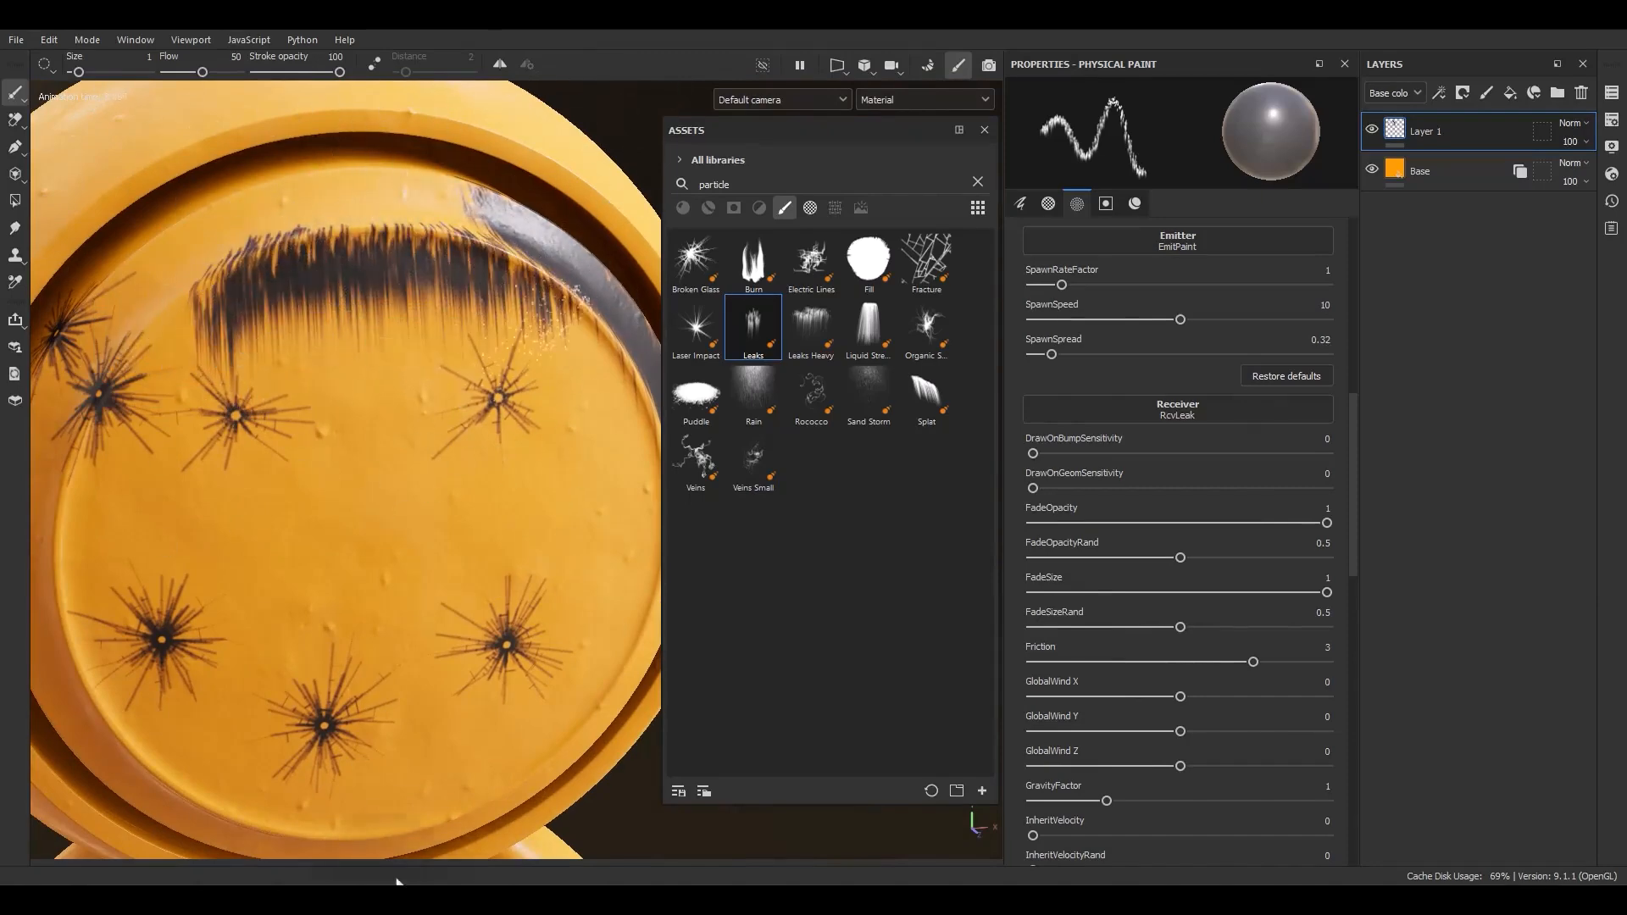
Step: Replace the painted layer with a new paint layer and cover the front disc with the Veins particle brush
left_click(1581, 92)
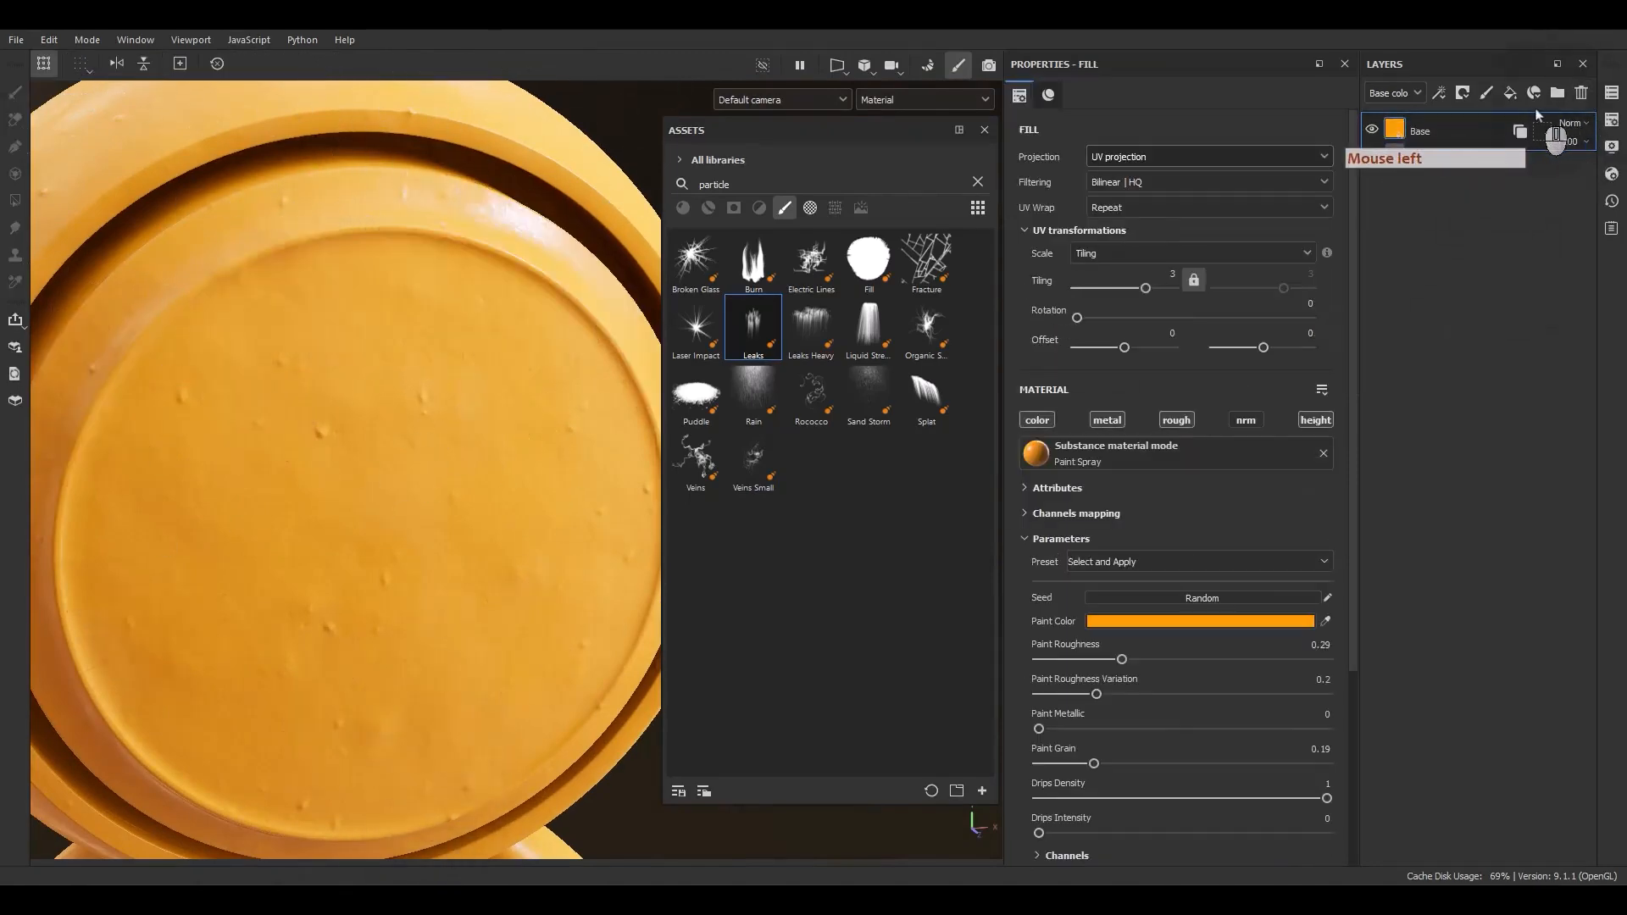
left_click(1486, 92)
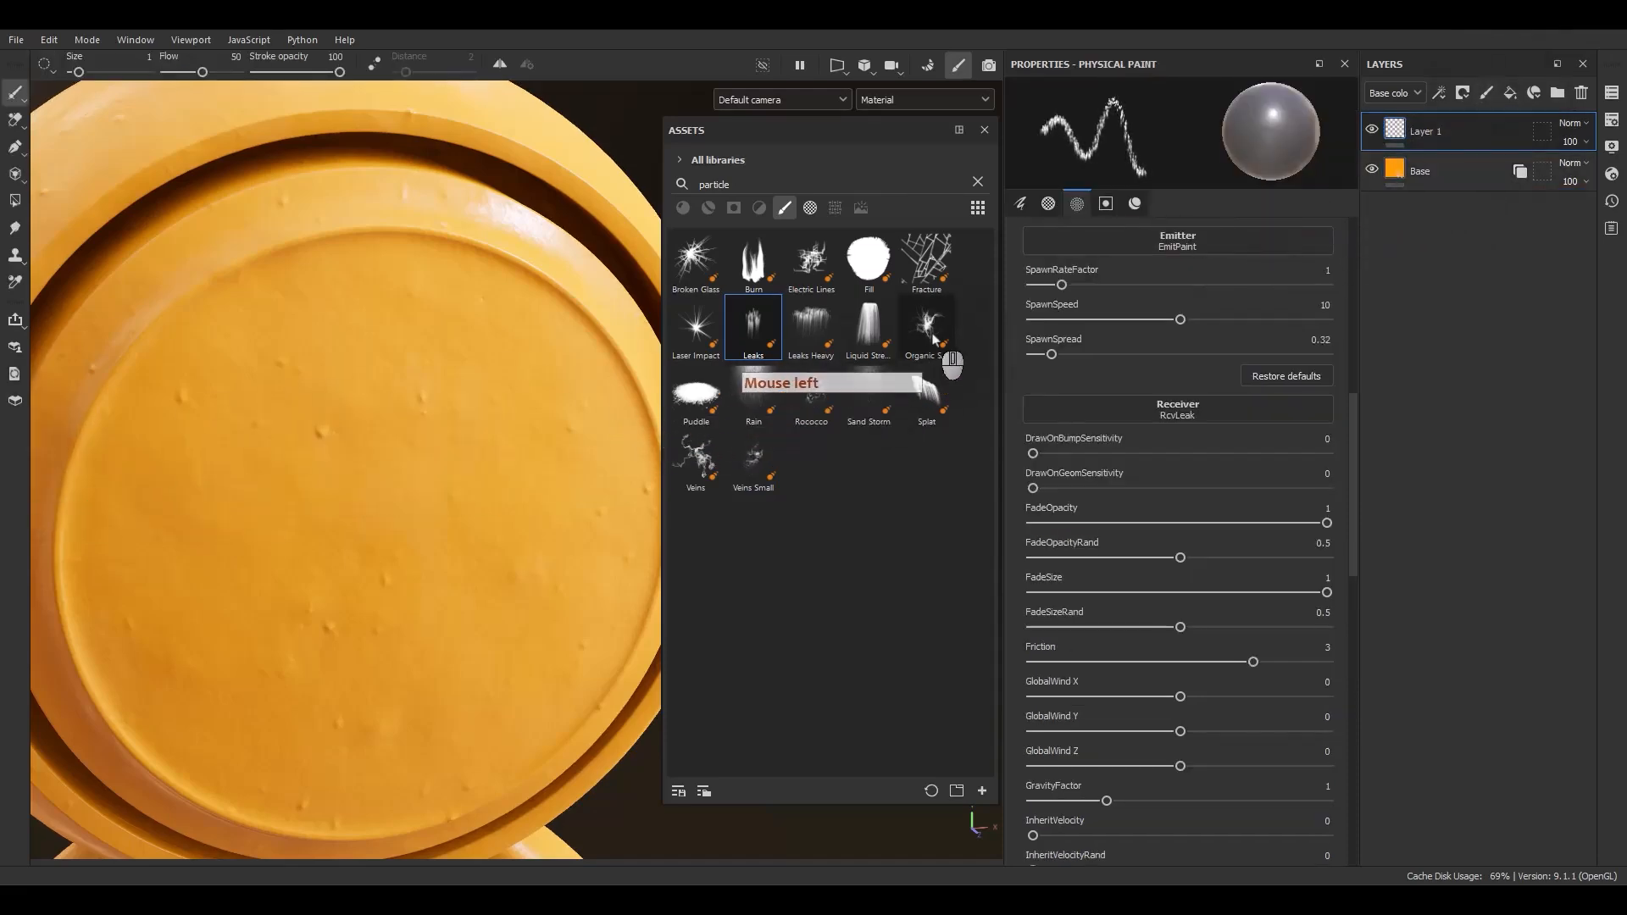
left_click(697, 455)
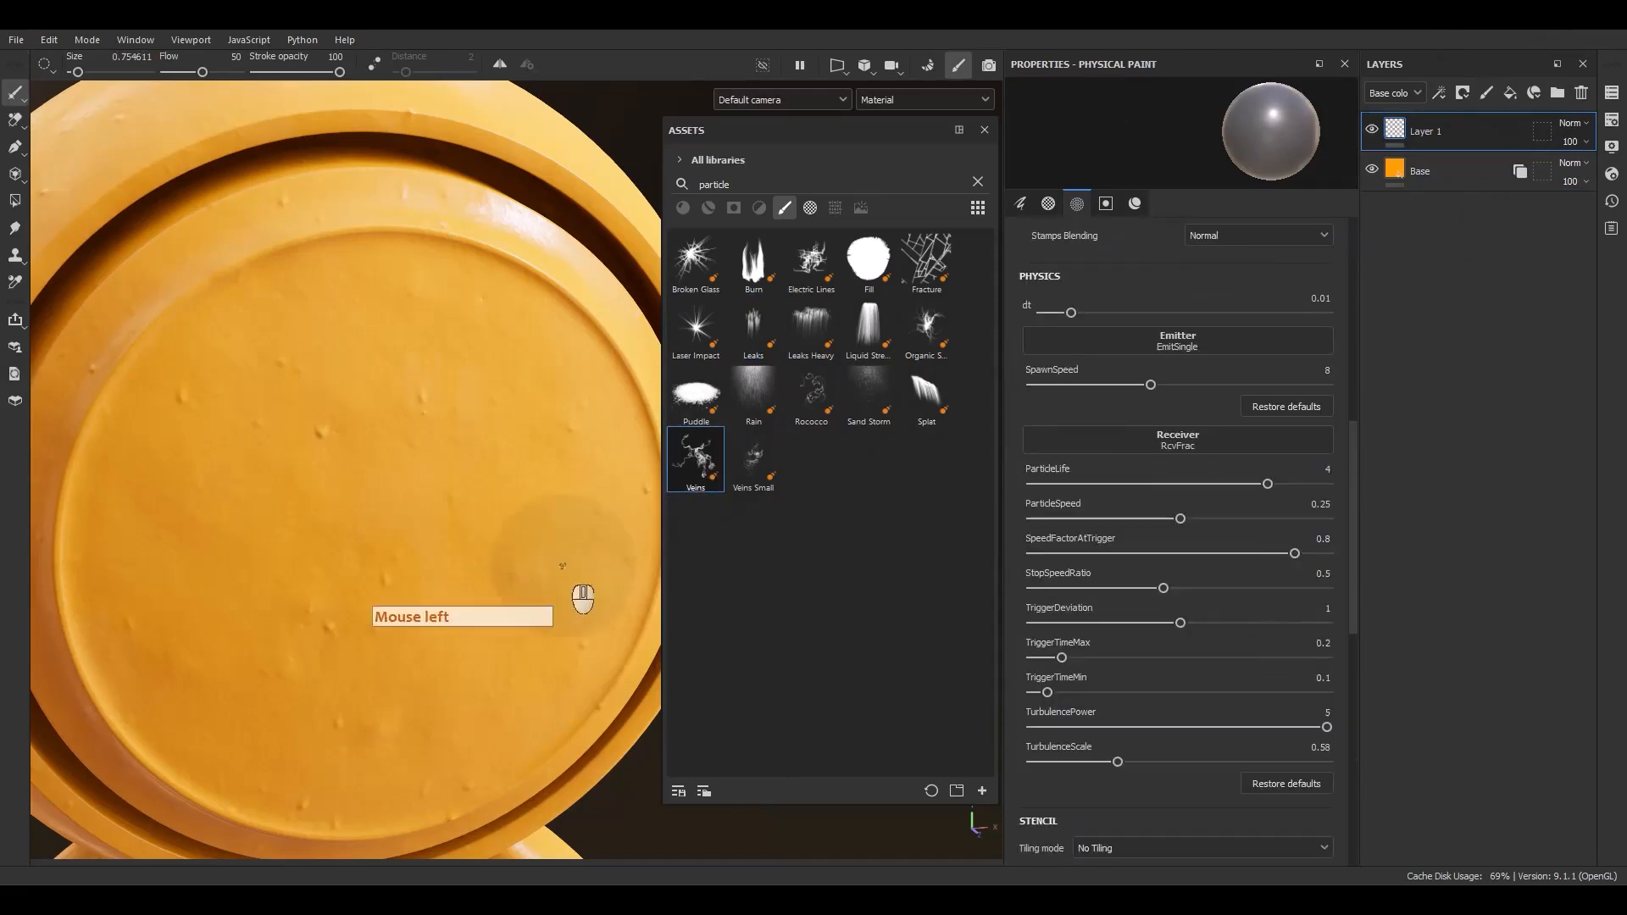
left_click(363, 458)
mouse_move(306, 346)
left_mouse_down()
mouse_move(520, 608)
mouse_move(223, 514)
mouse_move(528, 303)
mouse_move(635, 583)
mouse_move(474, 746)
mouse_move(225, 664)
mouse_move(91, 530)
mouse_move(159, 429)
mouse_move(151, 623)
mouse_move(356, 796)
mouse_move(514, 754)
mouse_move(639, 551)
mouse_move(625, 356)
mouse_move(517, 259)
mouse_move(271, 196)
mouse_move(134, 329)
mouse_move(134, 385)
mouse_move(303, 301)
mouse_move(458, 356)
mouse_move(432, 407)
mouse_move(526, 750)
mouse_move(625, 459)
left_mouse_up()
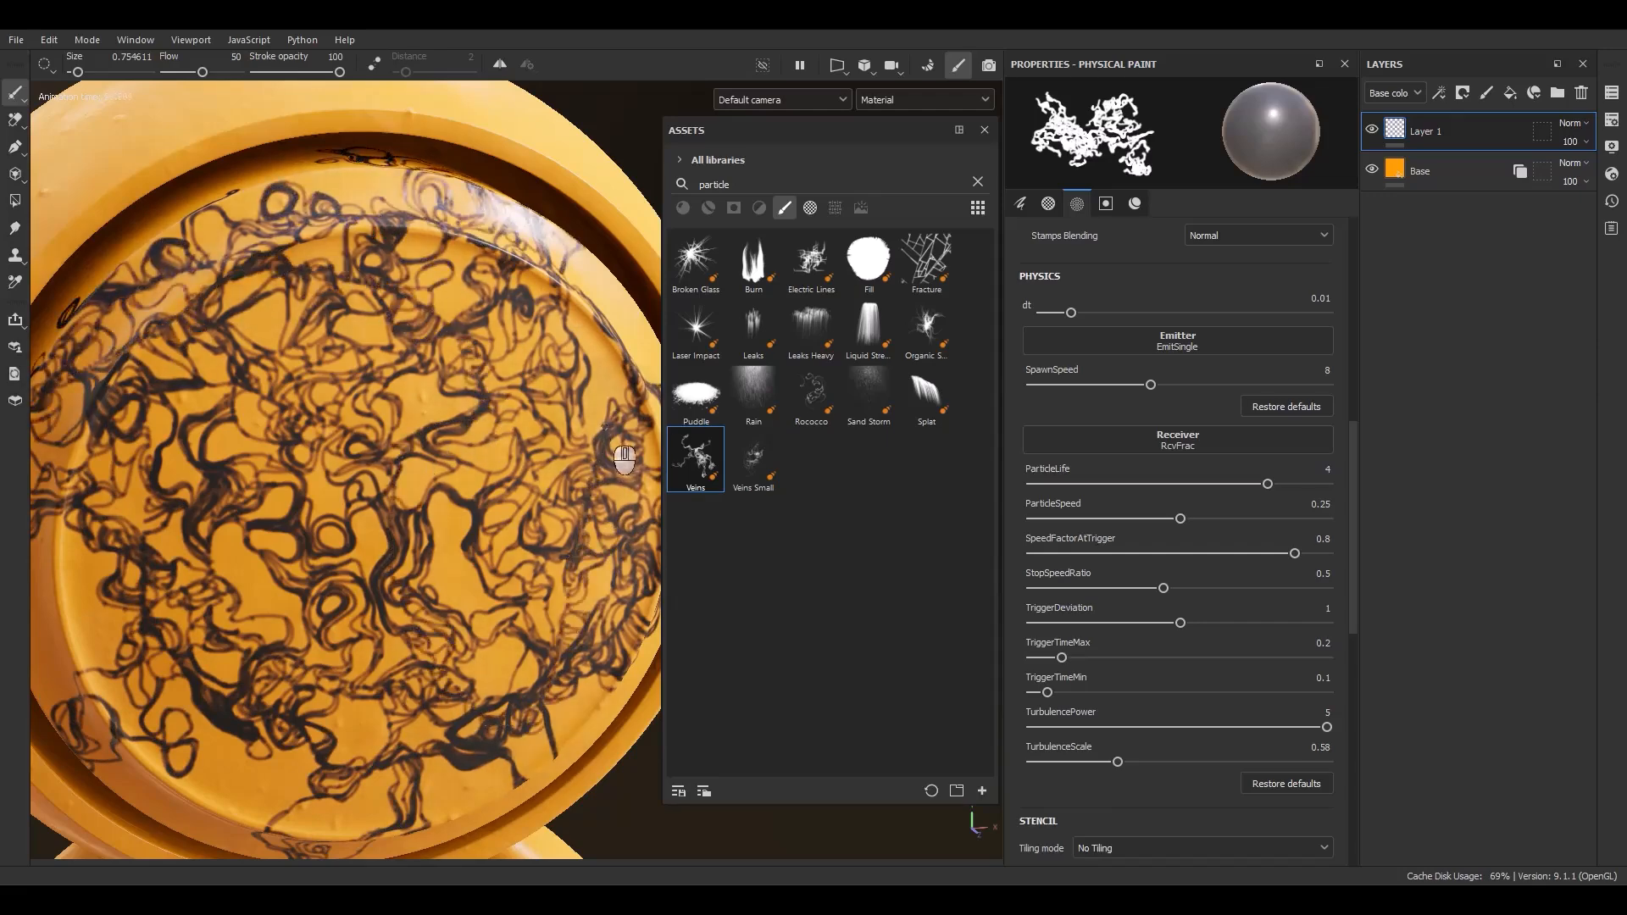
Step: Undo the Veins painting on the front disc
left_click_drag(312, 419, 381, 322, "alt")
right_click_drag(381, 322, 336, 152, "alt")
middle_click_drag(509, 623, 579, 484, "alt")
key("ctrl+z")
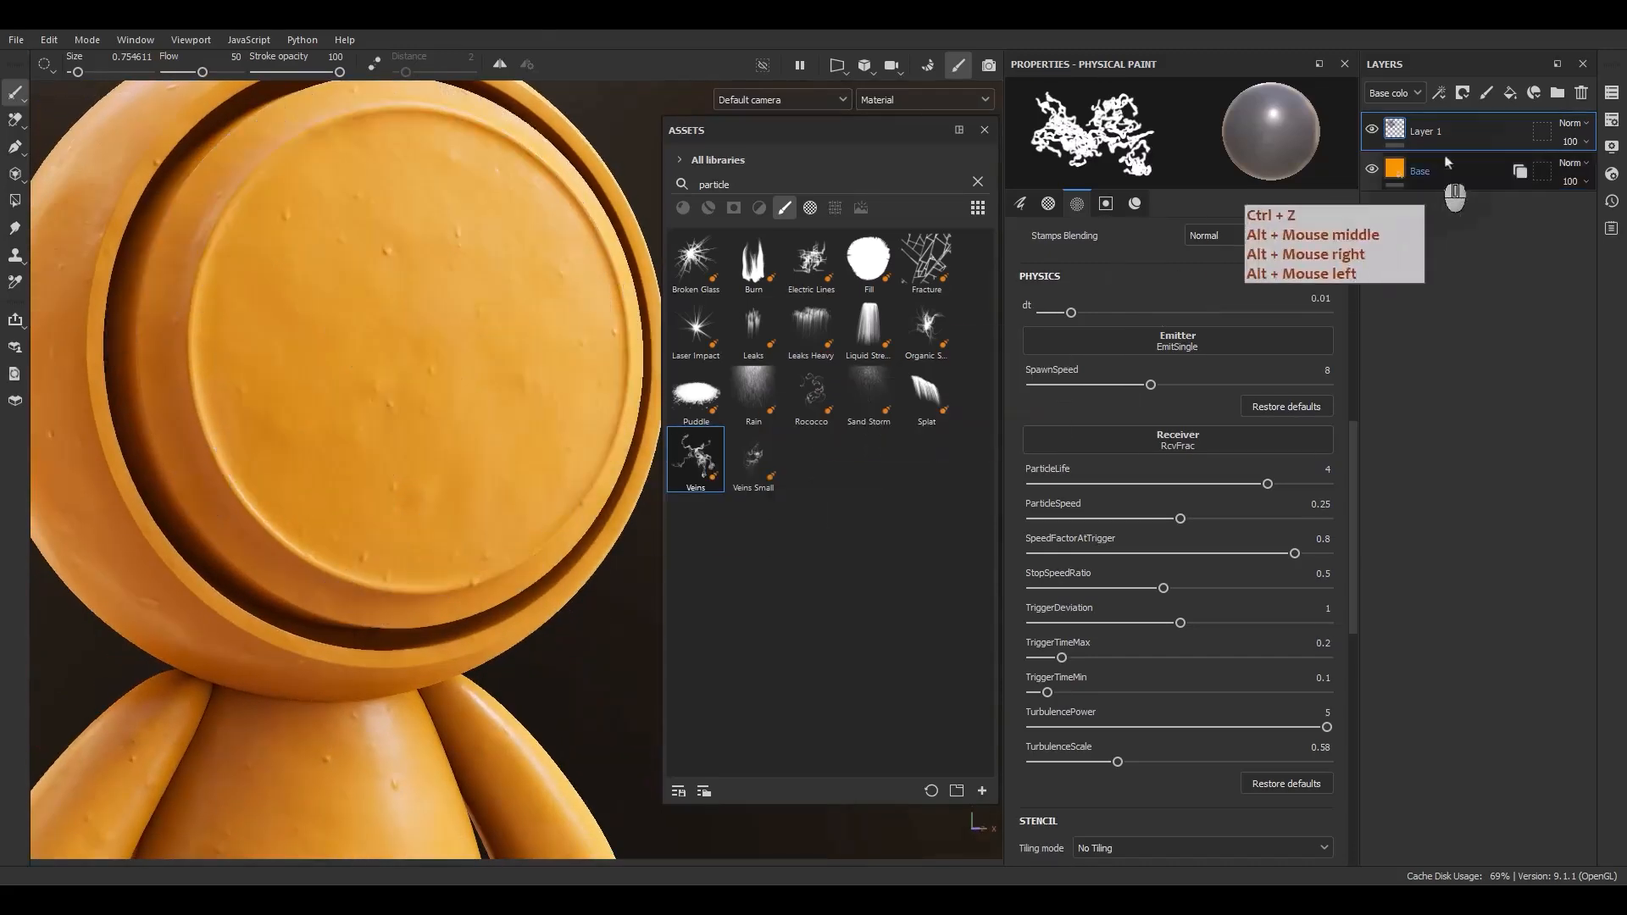
Step: Replace the paint layer with a fill layer that has a black mask, and add a paint effect to the mask
left_click(1581, 92)
left_click(1510, 92)
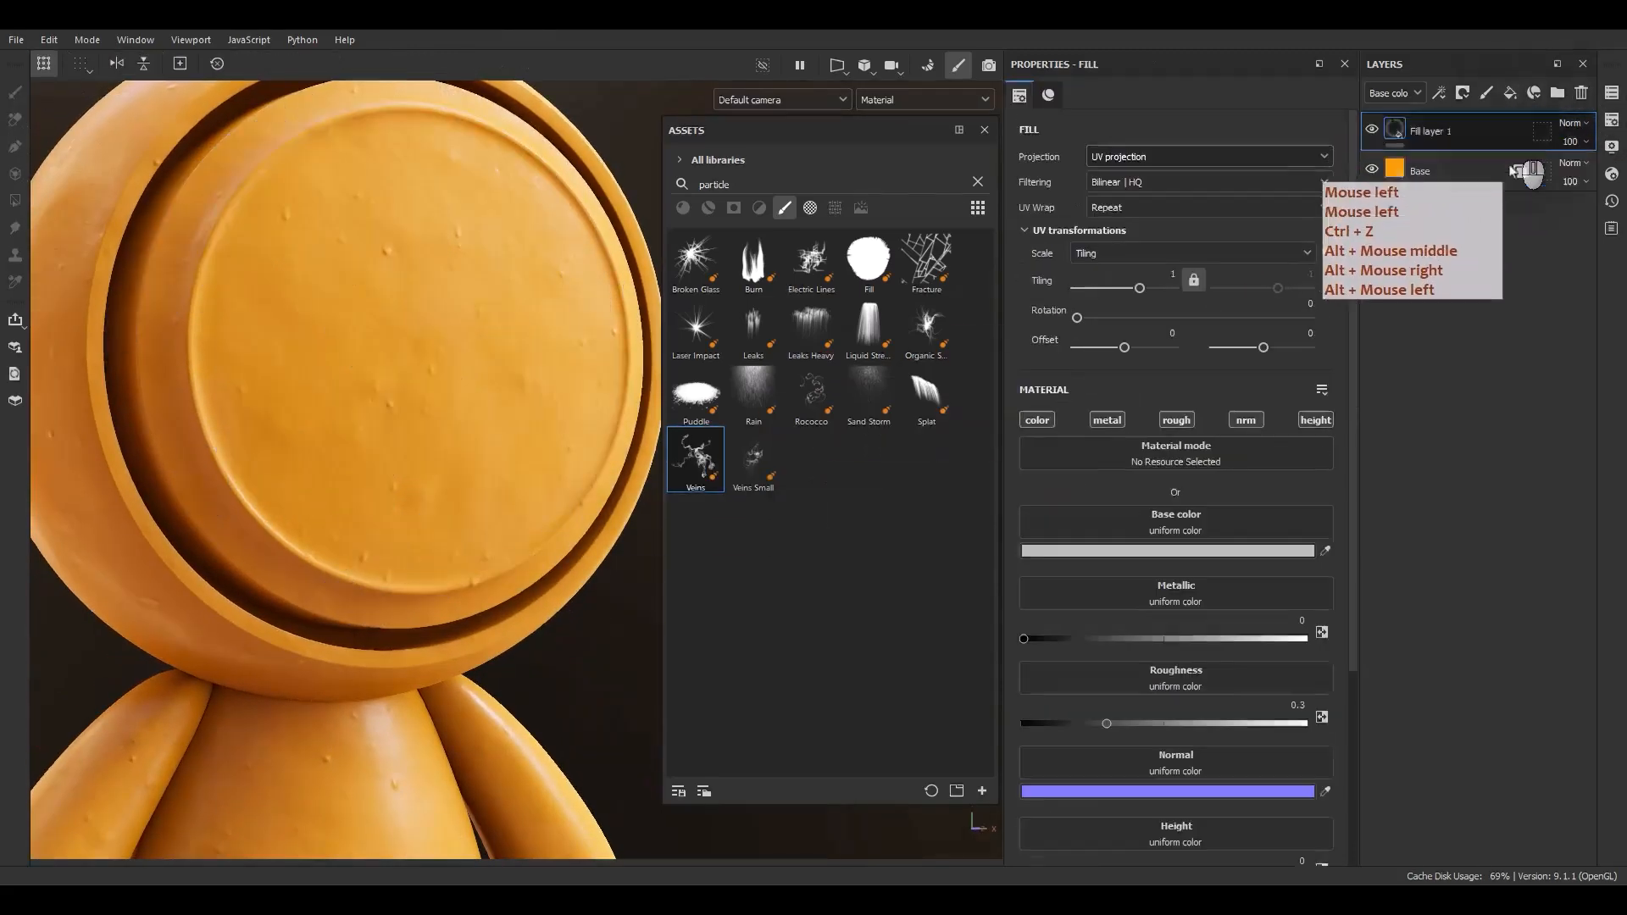
right_click(1457, 154)
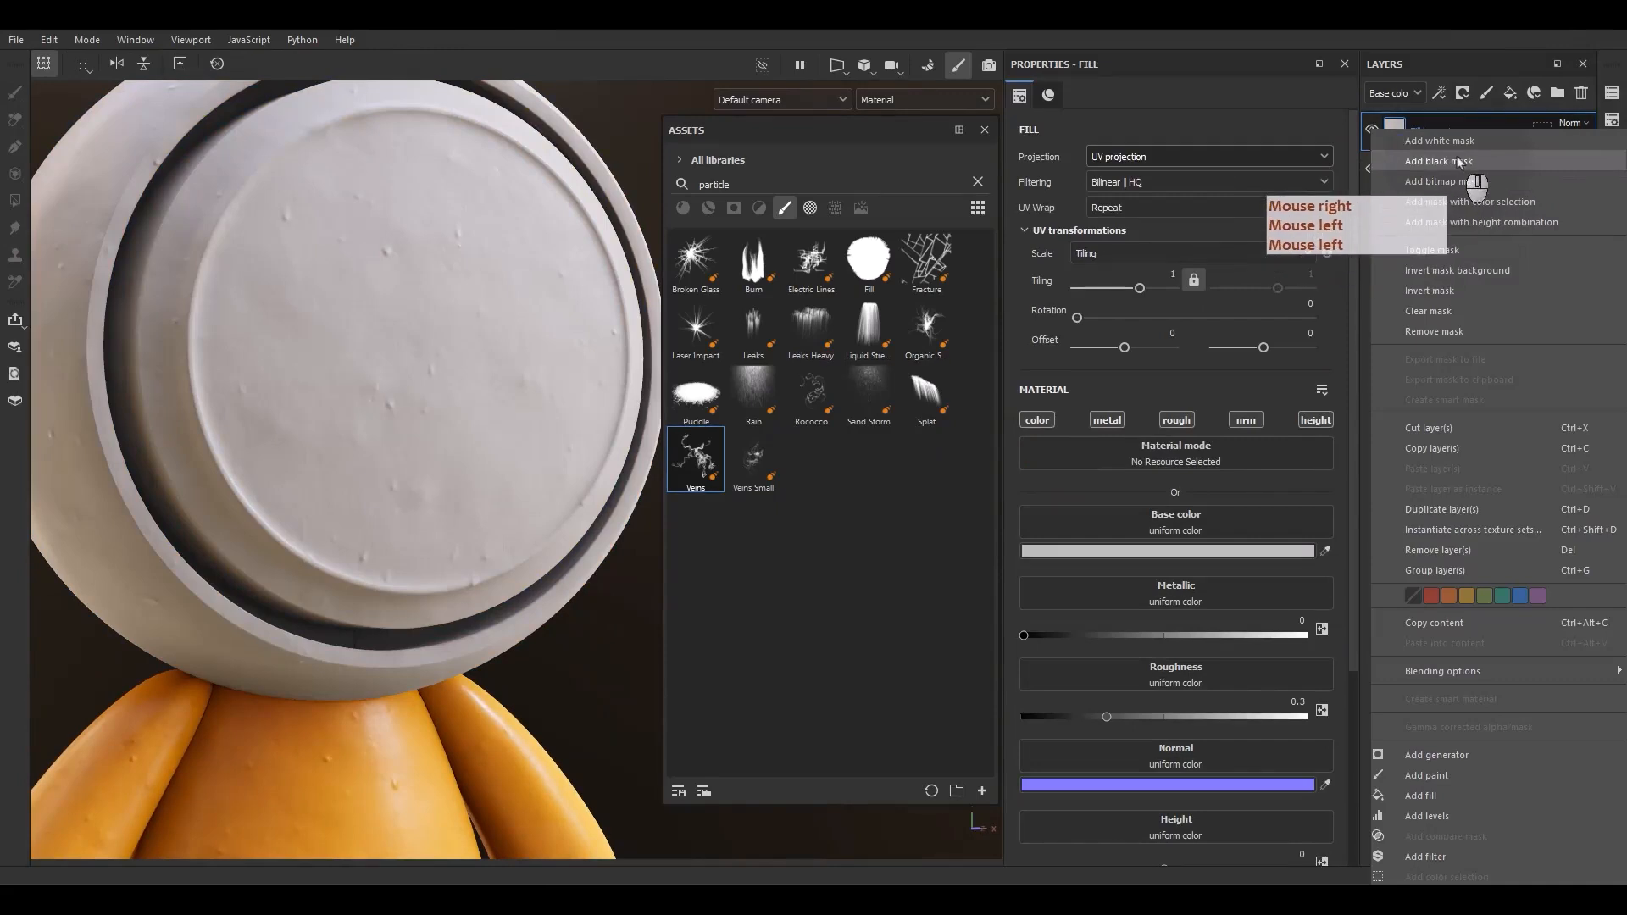
left_click(1458, 161)
right_click(1437, 153)
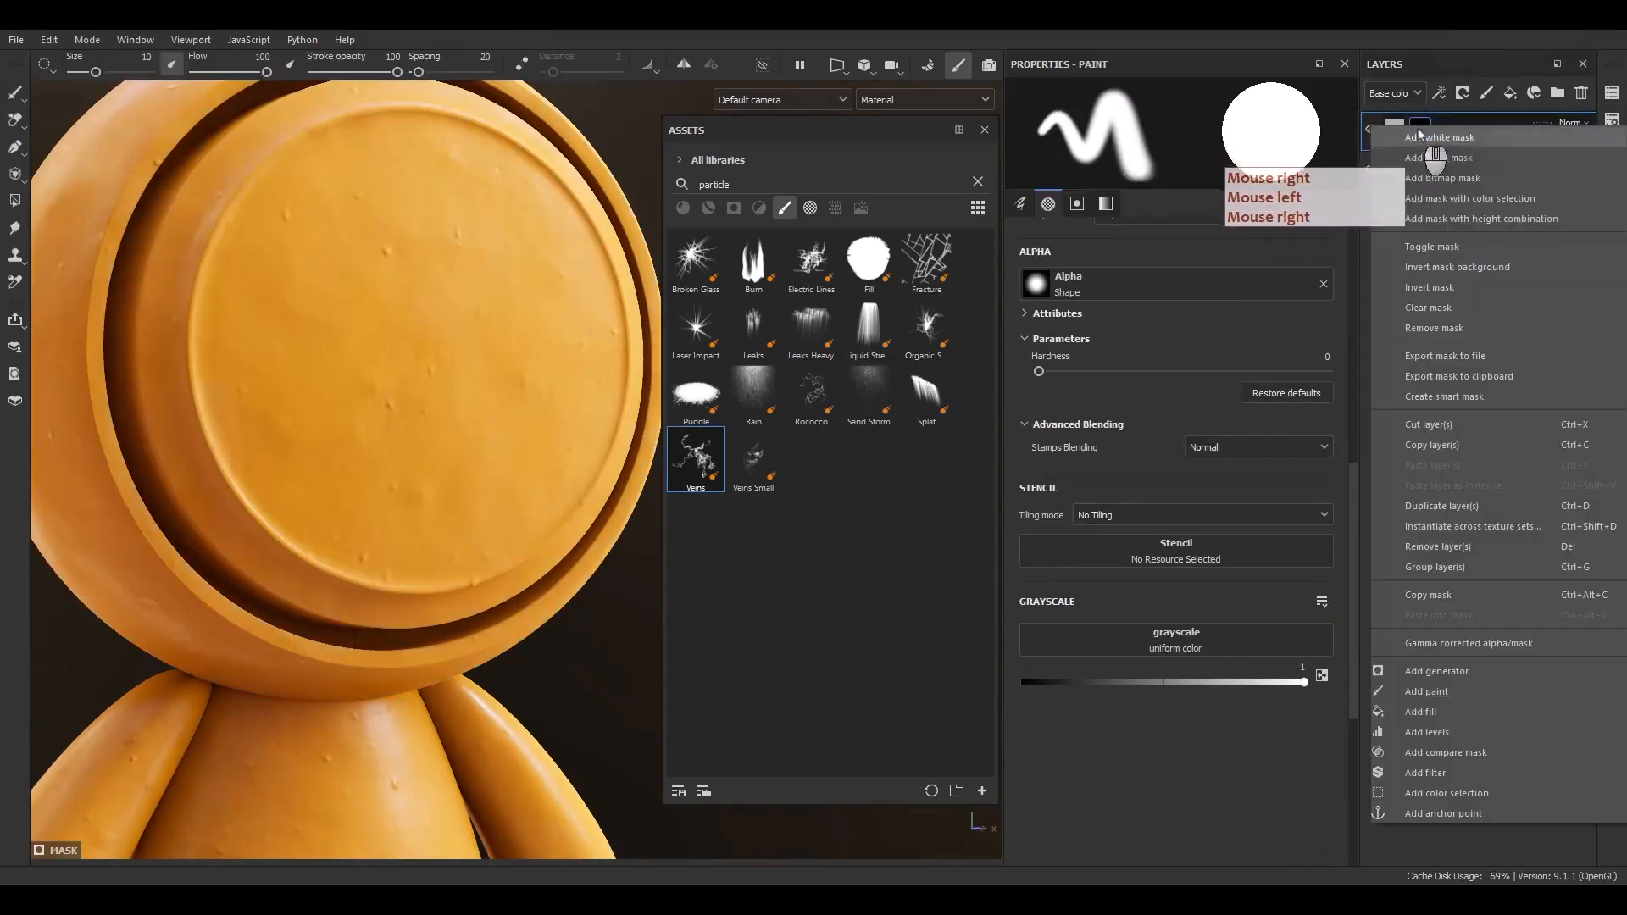
left_click(1417, 693)
left_click(428, 303)
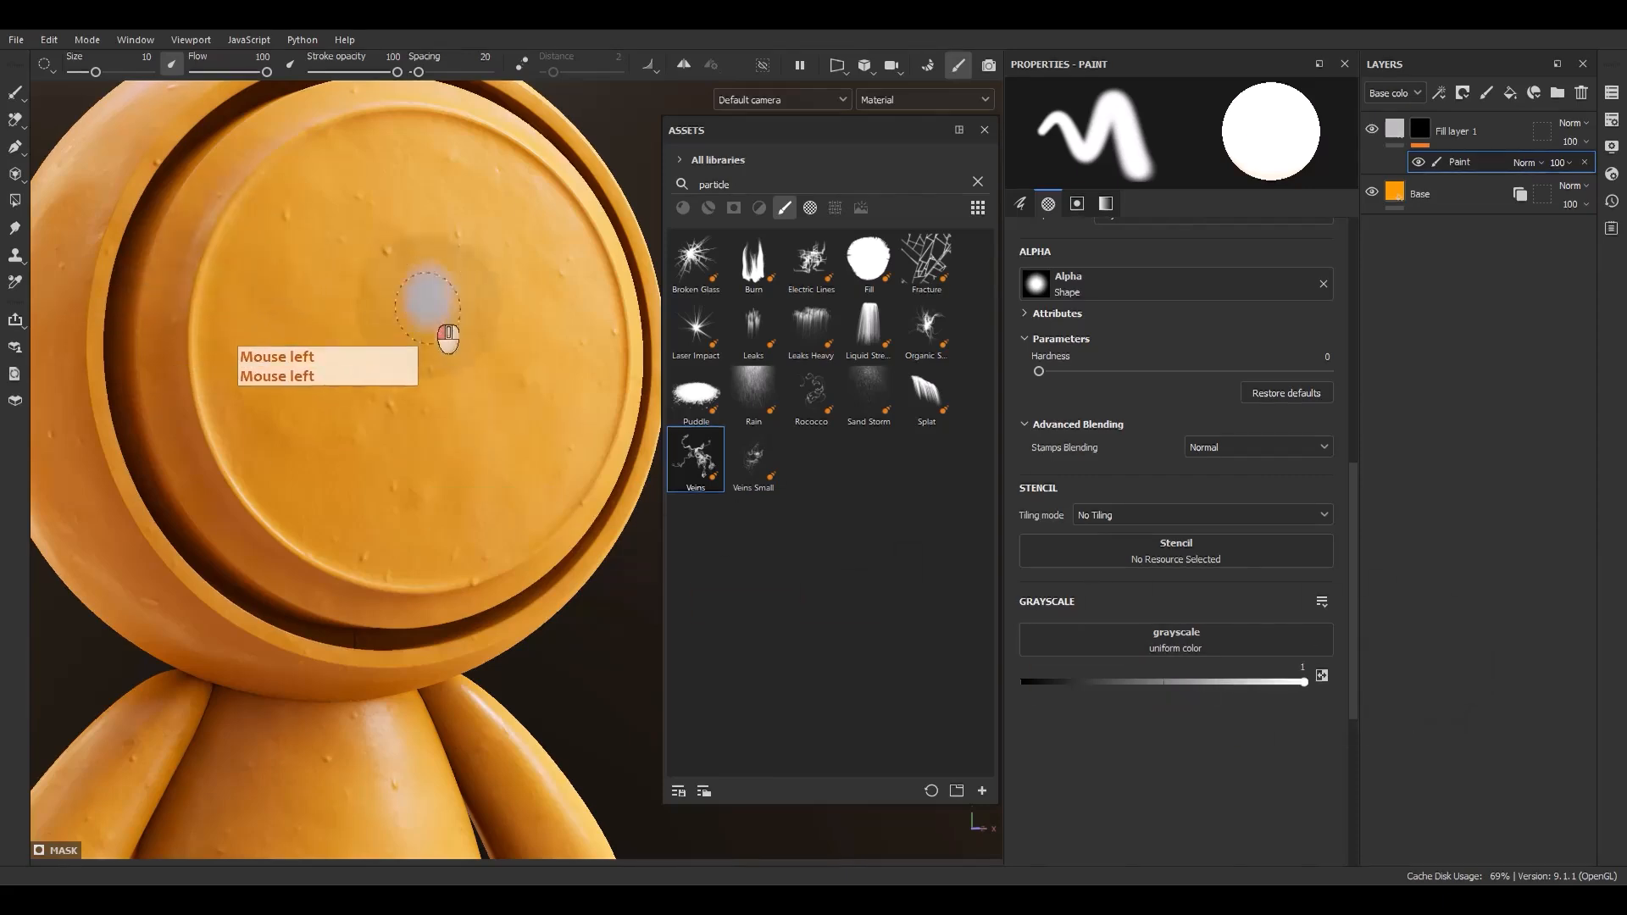
mouse_move(449, 337)
left_mouse_down()
mouse_move(454, 458)
mouse_move(491, 450)
left_mouse_up()
key("ctrl+z")
Step: Select the Veins particle brush and paint veins across the front disc in the fill layer's mask
left_click(697, 463)
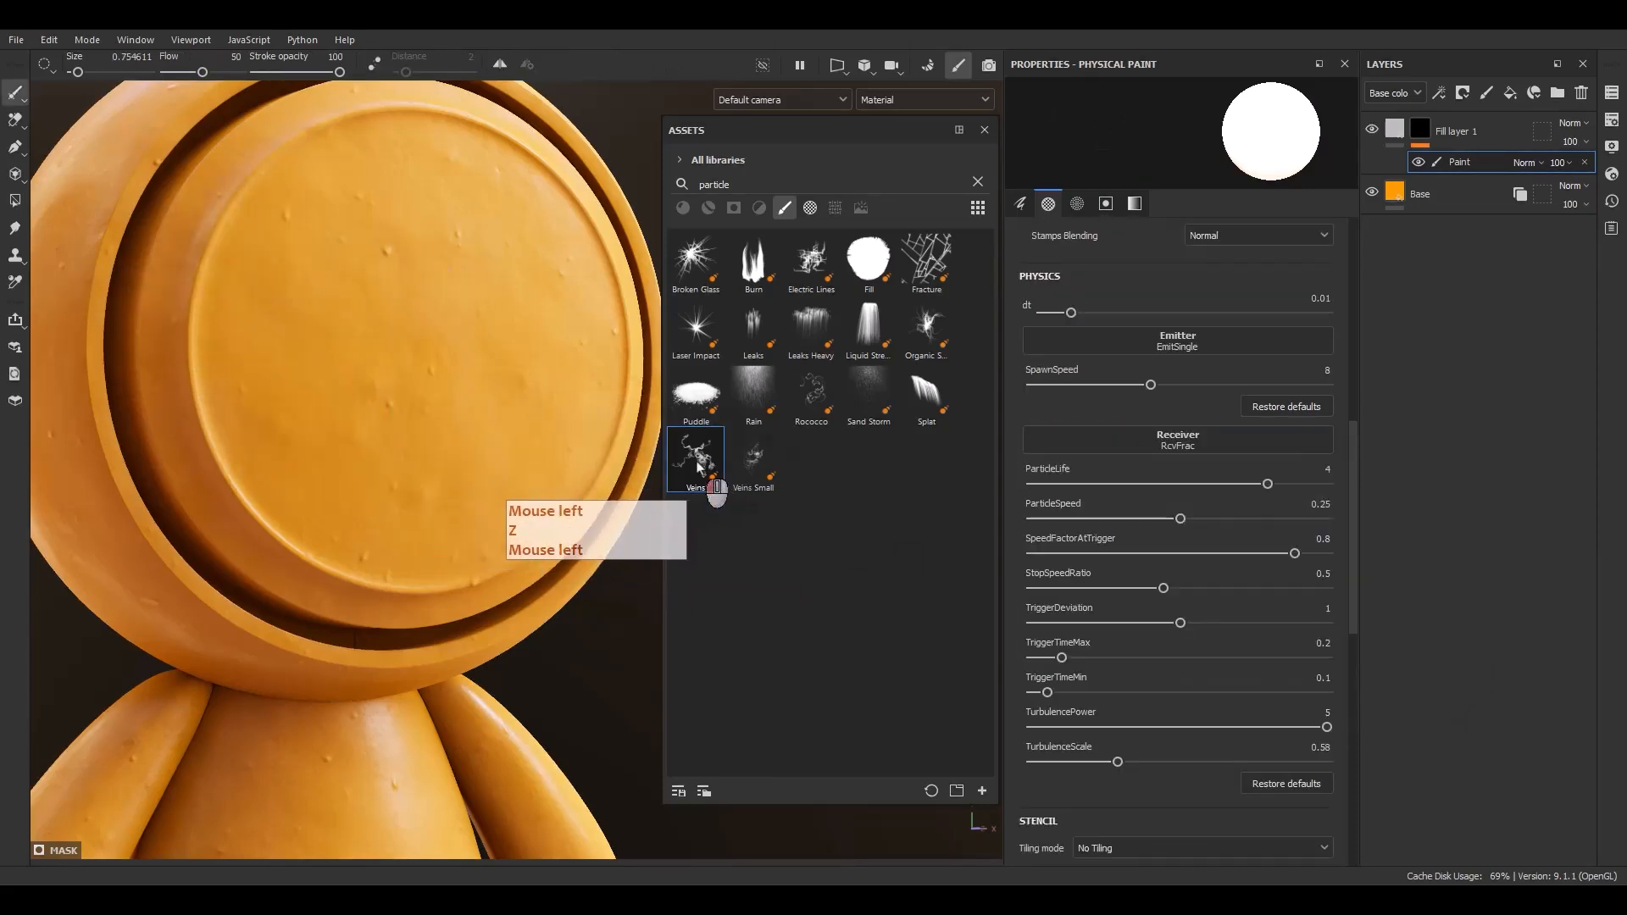
left_click(697, 464)
mouse_move(476, 306)
left_mouse_down()
mouse_move(421, 374)
mouse_move(346, 231)
mouse_move(476, 164)
mouse_move(491, 398)
mouse_move(317, 398)
mouse_move(441, 246)
mouse_move(561, 269)
mouse_move(639, 356)
mouse_move(512, 546)
mouse_move(237, 377)
mouse_move(239, 211)
mouse_move(262, 348)
mouse_move(320, 265)
mouse_move(275, 432)
mouse_move(447, 537)
mouse_move(606, 421)
mouse_move(520, 163)
mouse_move(430, 367)
mouse_move(180, 346)
mouse_move(496, 394)
left_mouse_up()
right_click_drag(500, 406, 627, 788, "alt")
middle_click_drag(498, 534, 525, 661, "alt")
right_click_drag(526, 661, 498, 564, "alt")
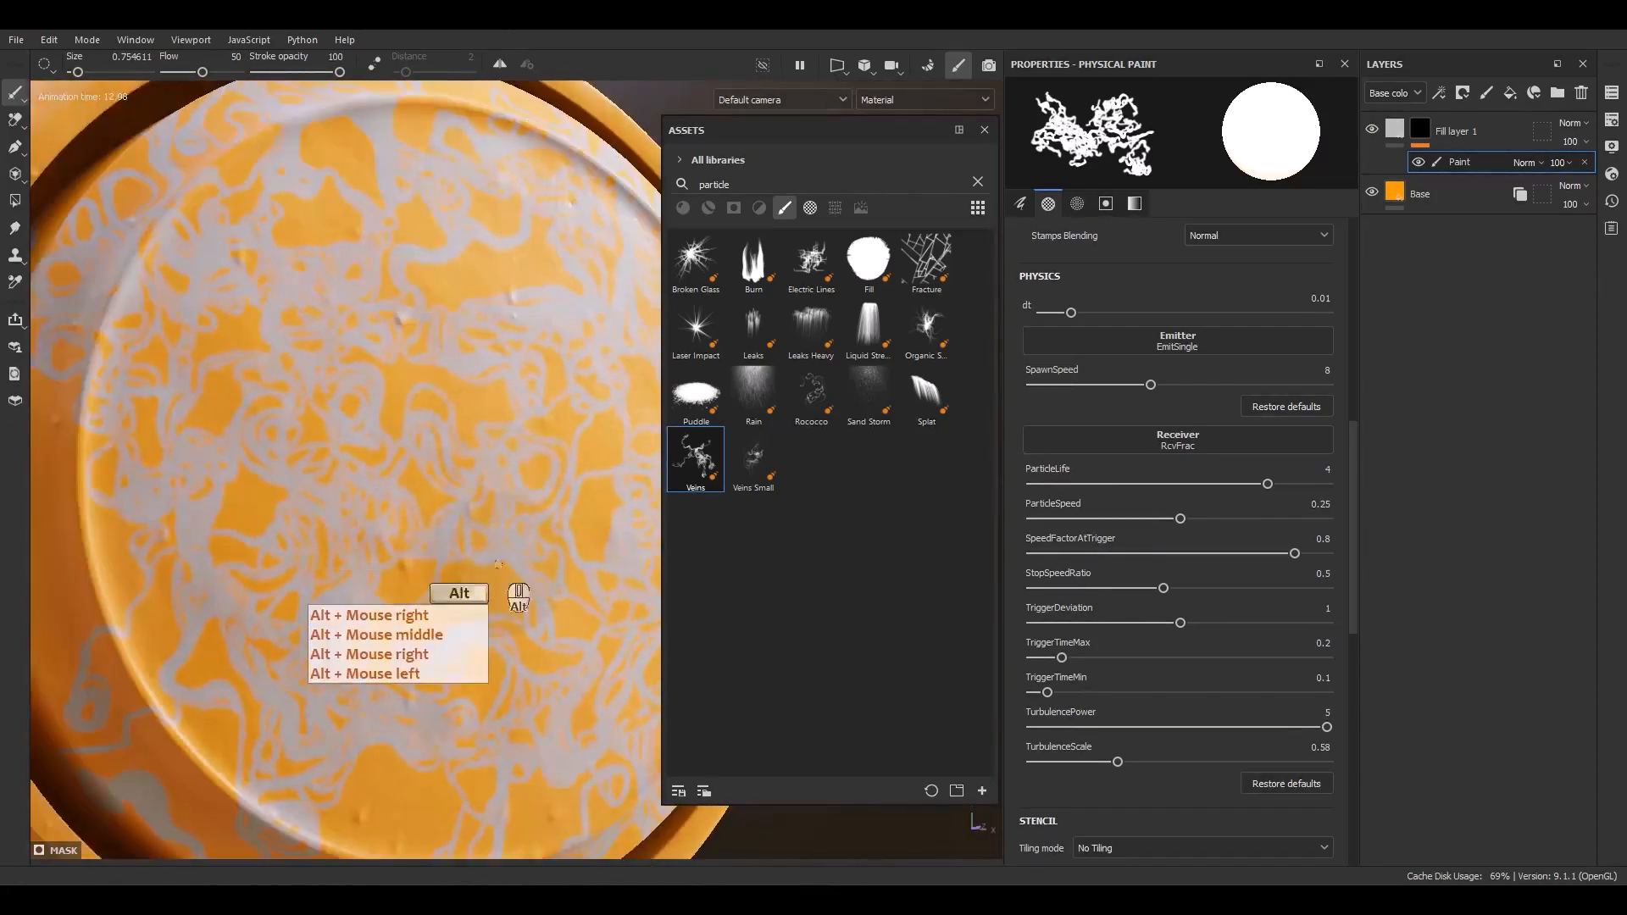
Step: View the fill layer's mask on its own, then set the fill's Height to 0.0828
left_click(1419, 129, "alt")
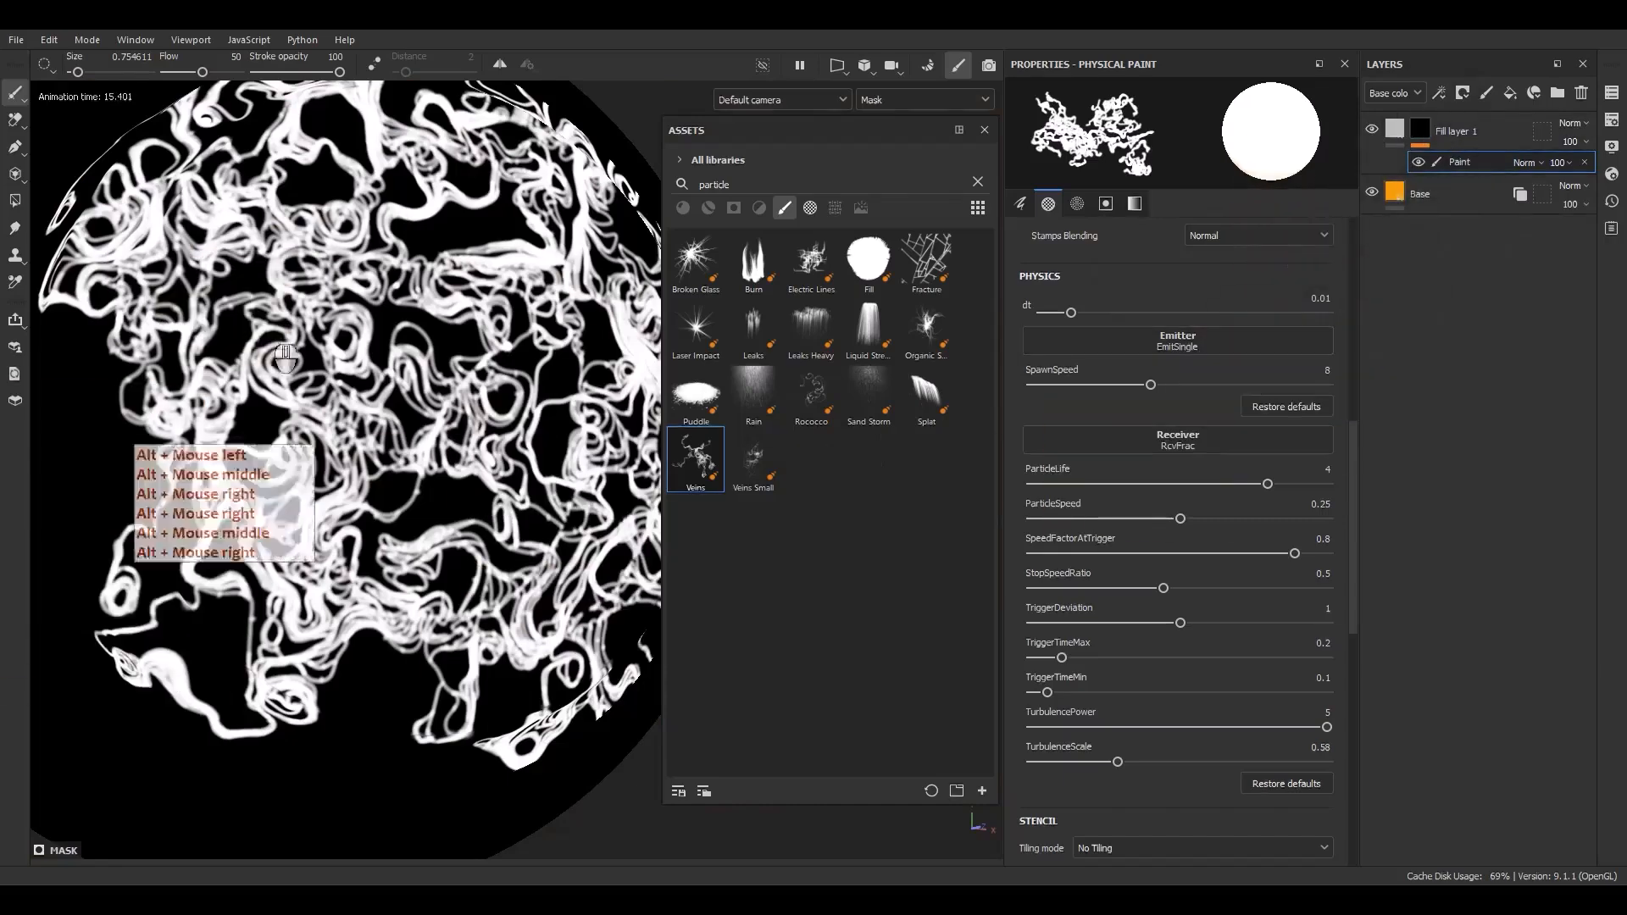
left_click(1393, 132)
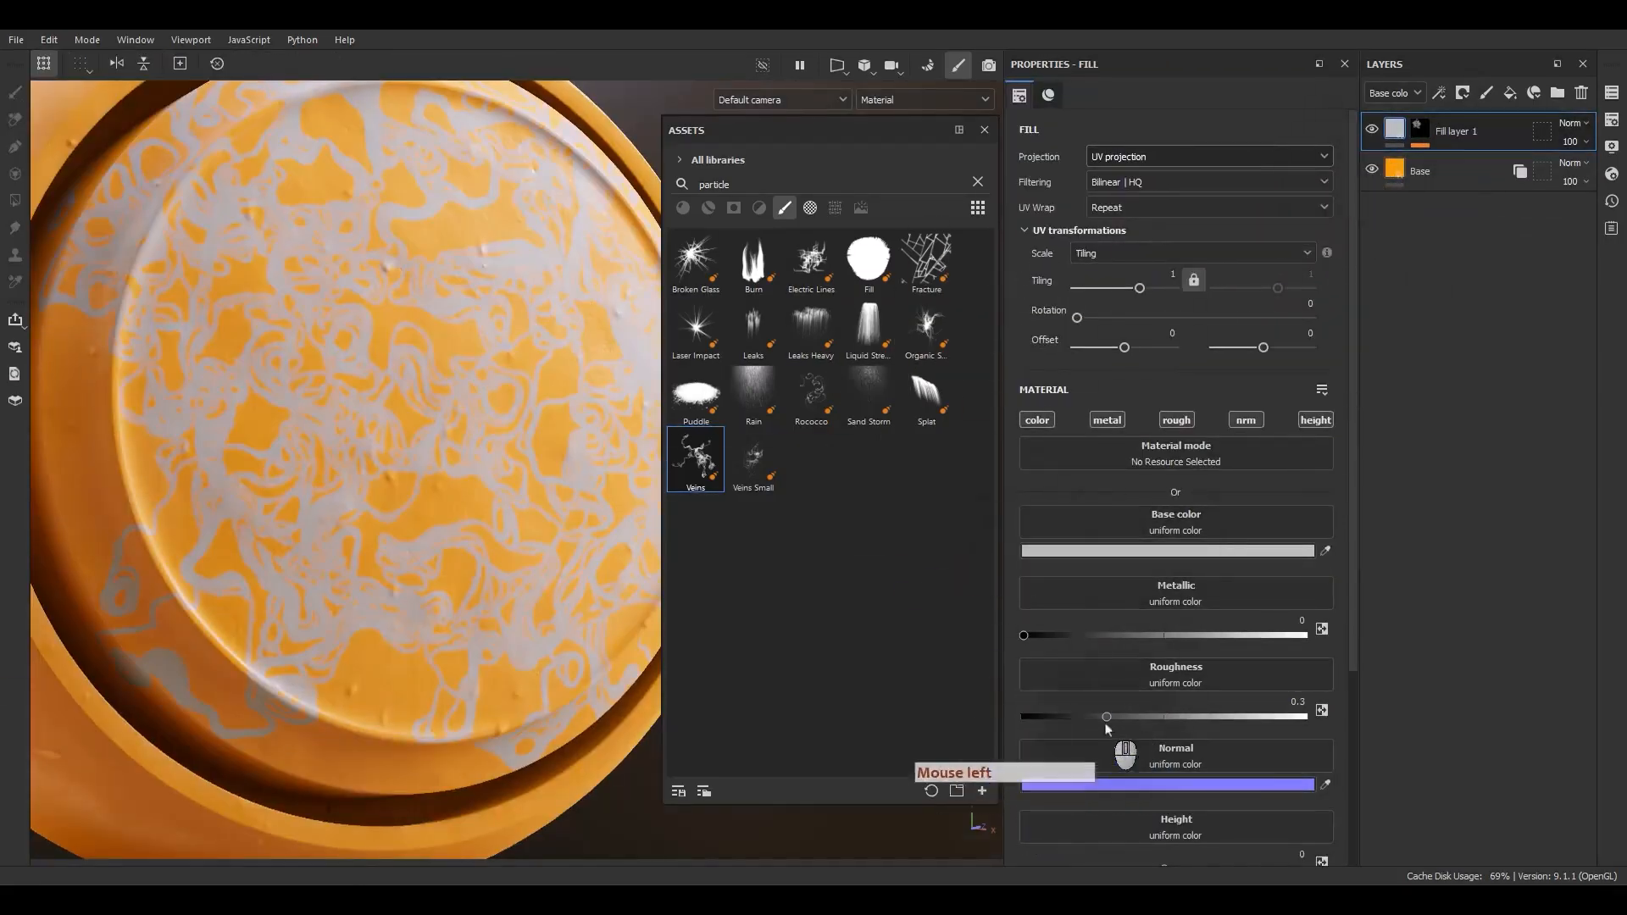
scroll(1110, 733, "down", 3)
mouse_move(1166, 726)
left_mouse_down()
mouse_move(1144, 731)
mouse_move(1175, 727)
left_mouse_up()
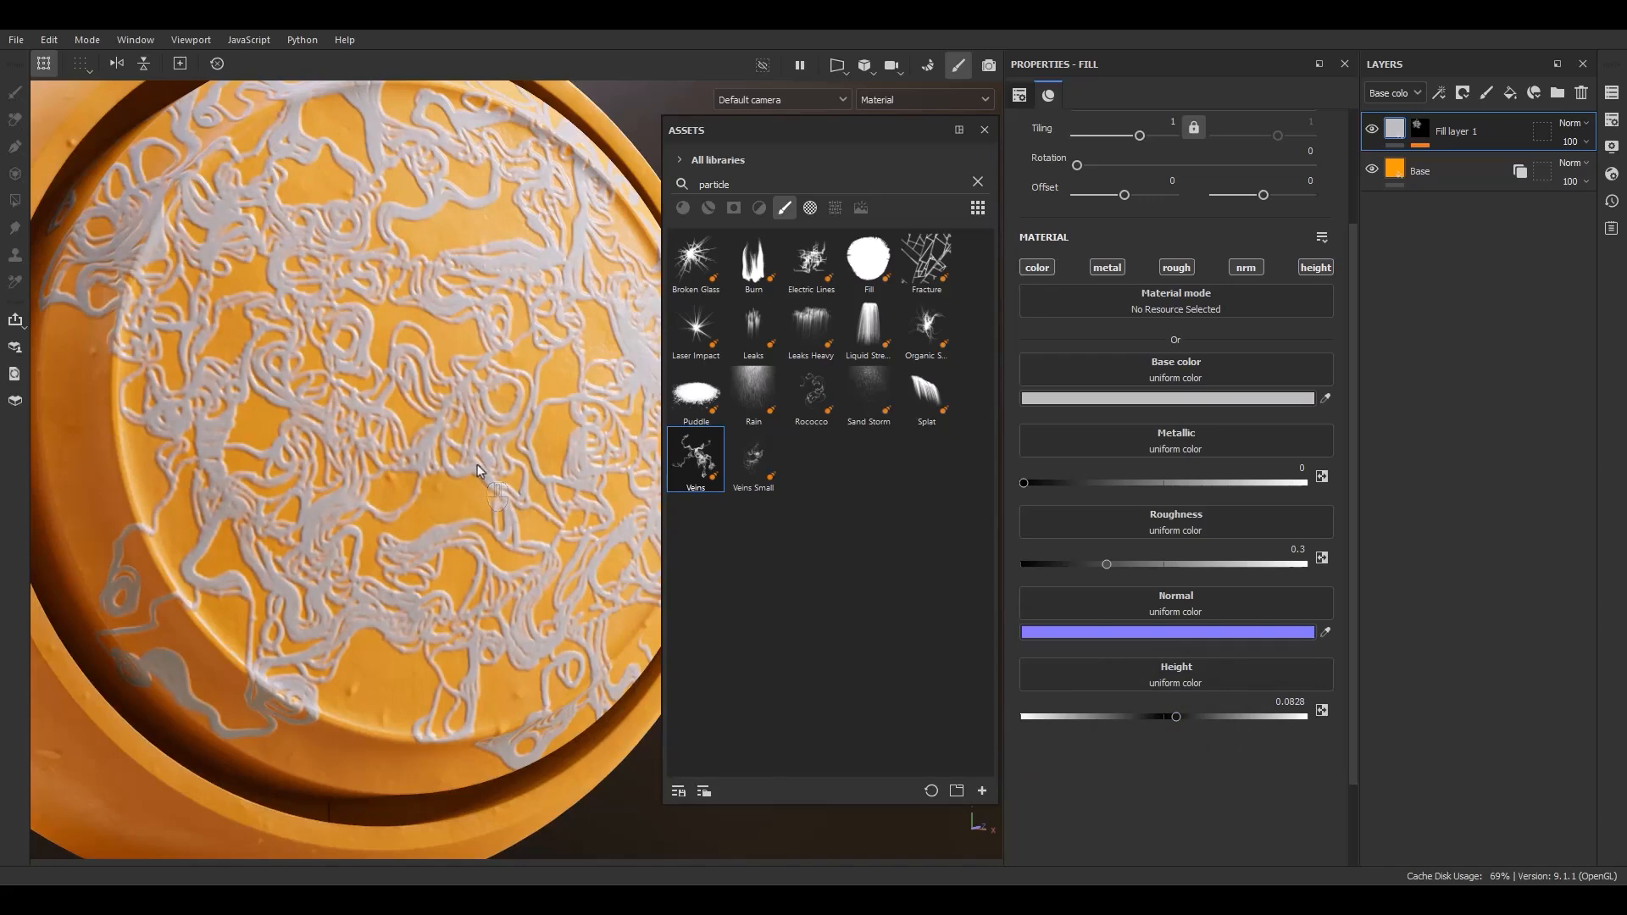
Step: Replace the masked fill layer with a new paint layer and paint veins around the disc's centre with the Veins particle brush
left_click(1580, 95)
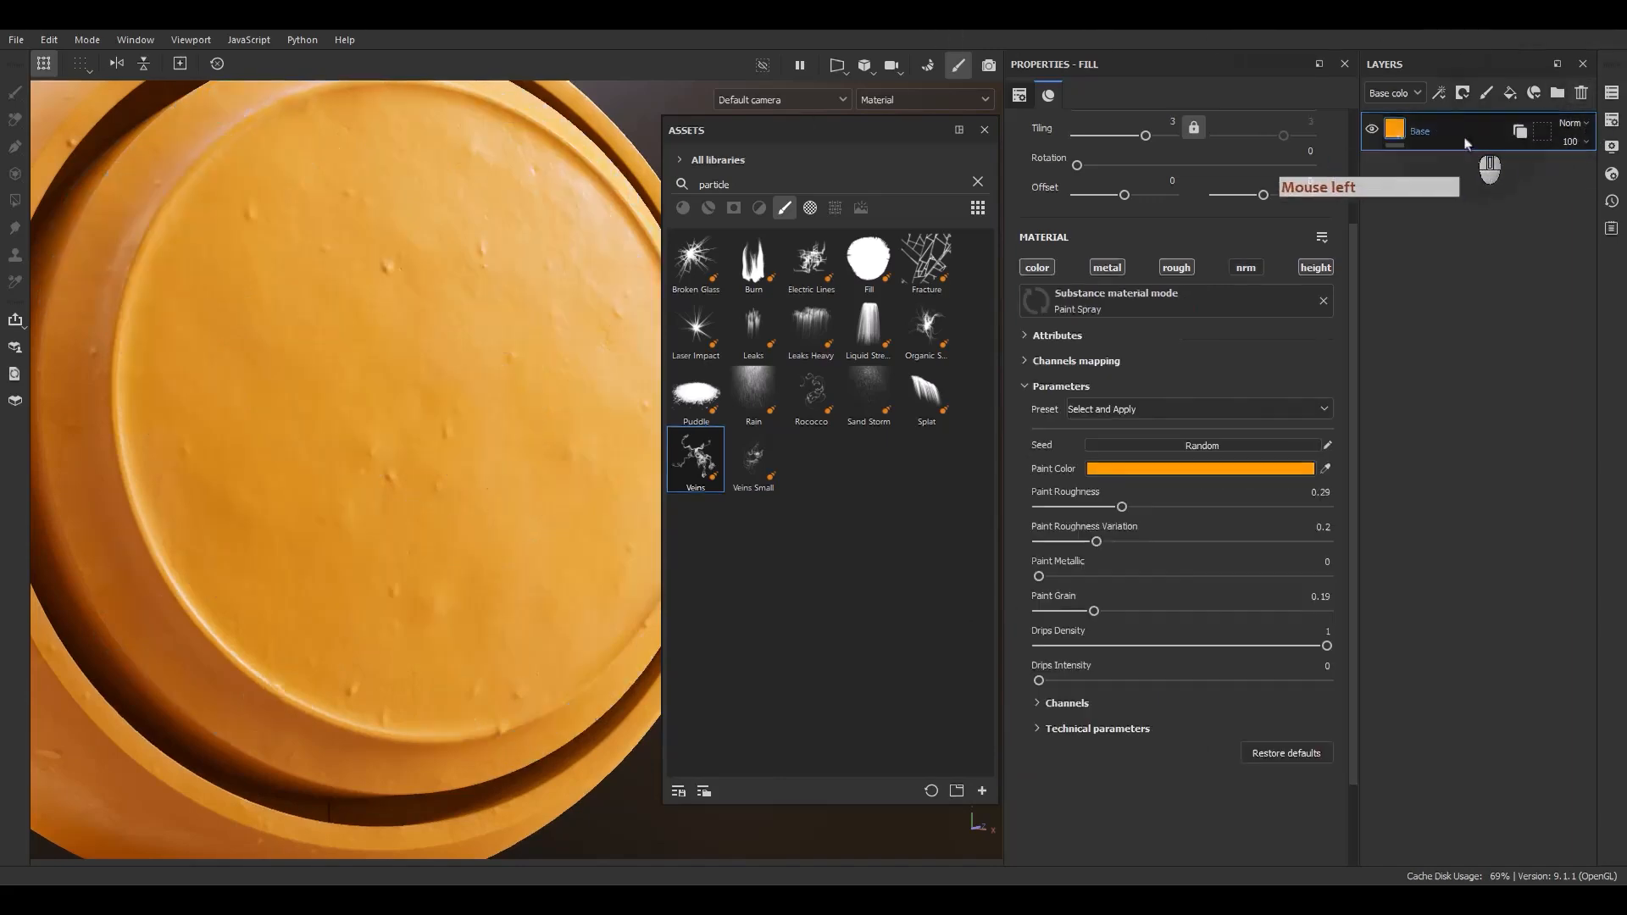
left_click(1487, 92)
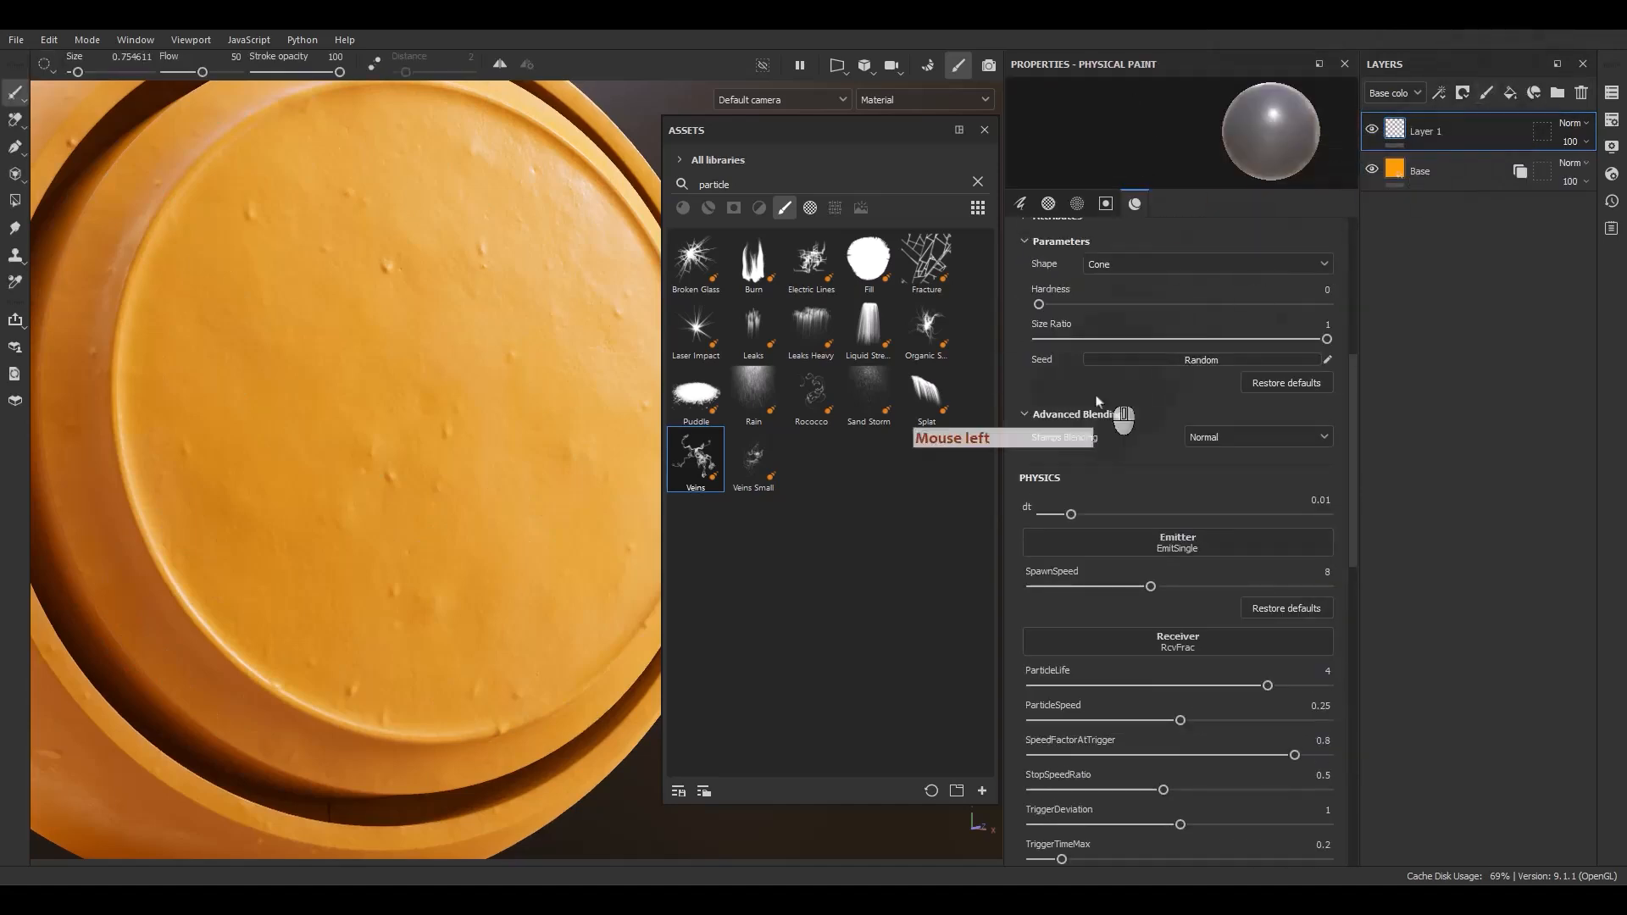
left_click(693, 468)
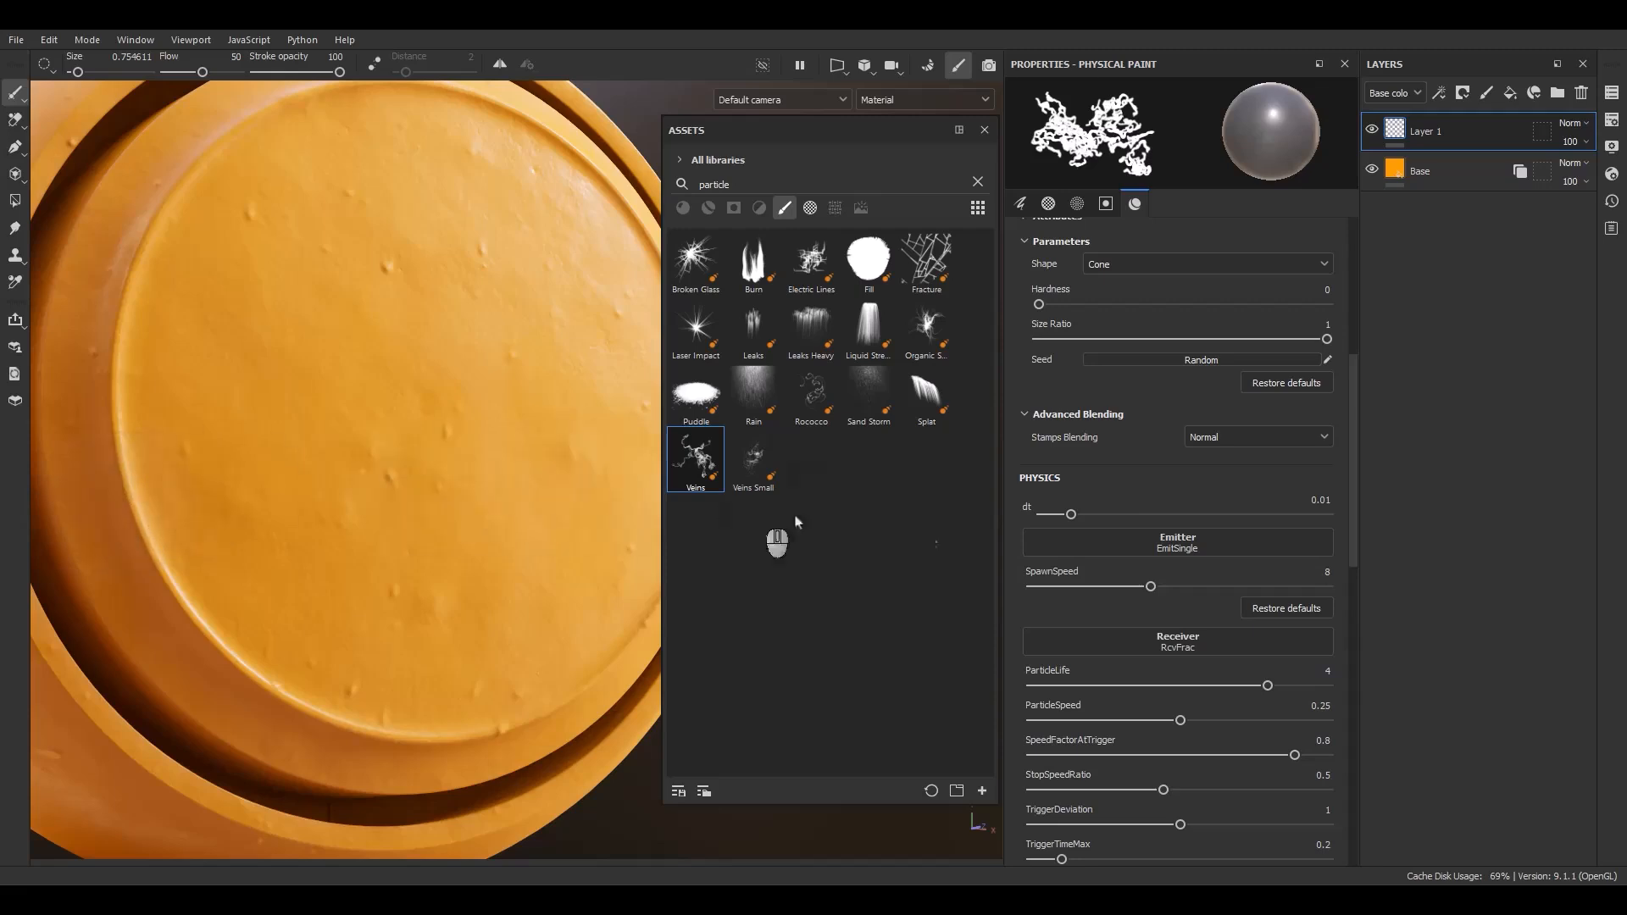
scroll(1093, 691, "down", 2)
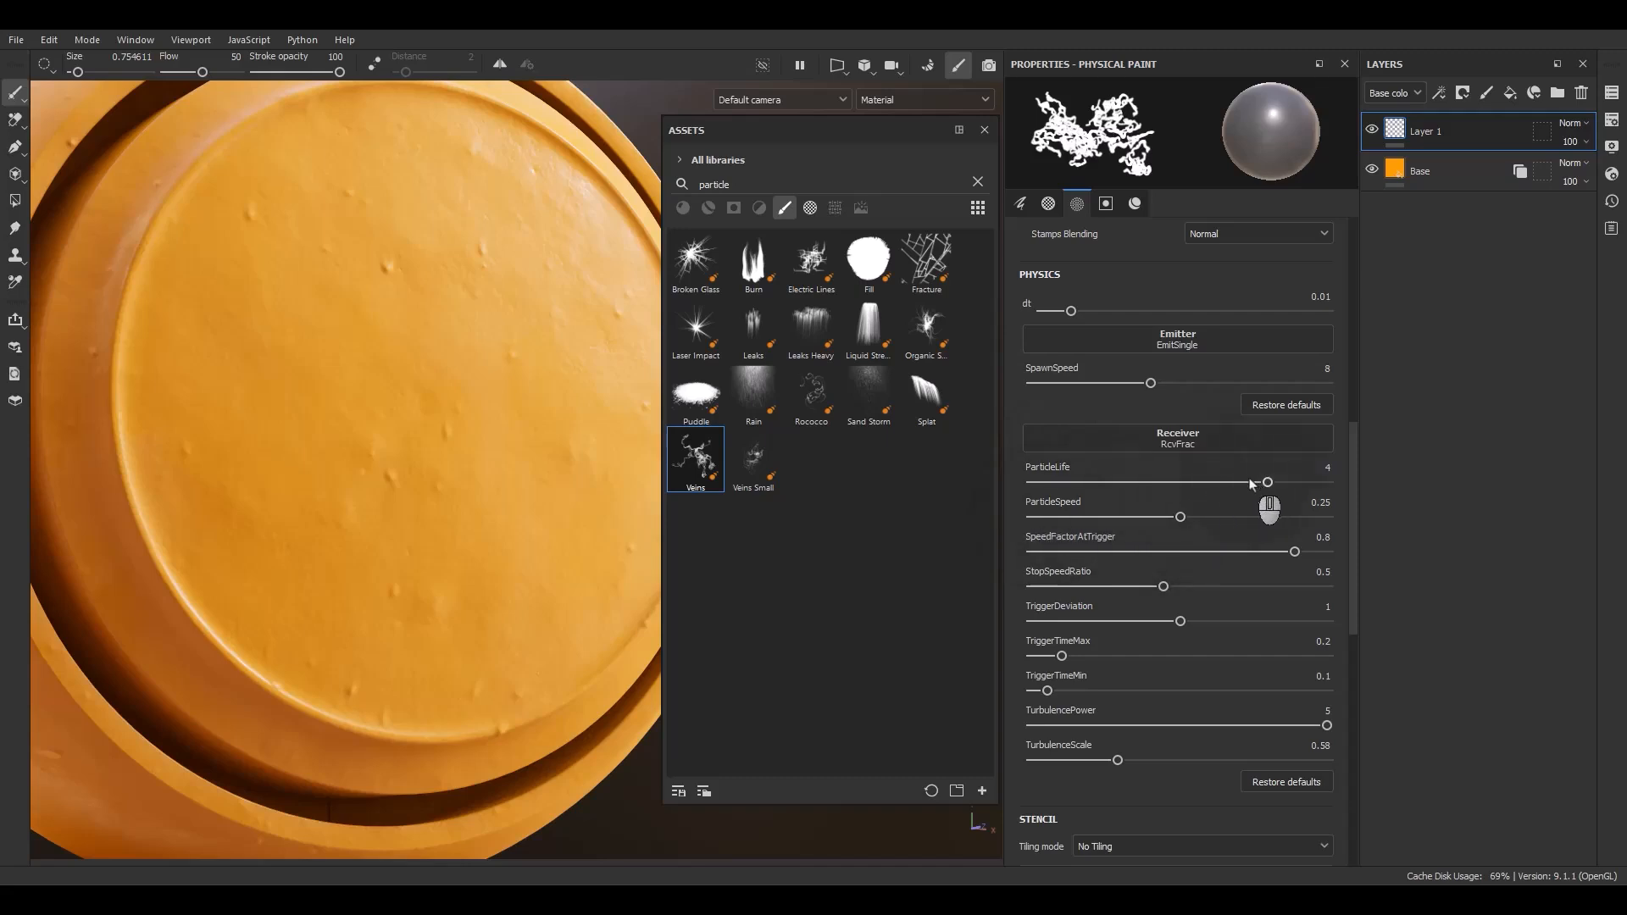
left_click(451, 397)
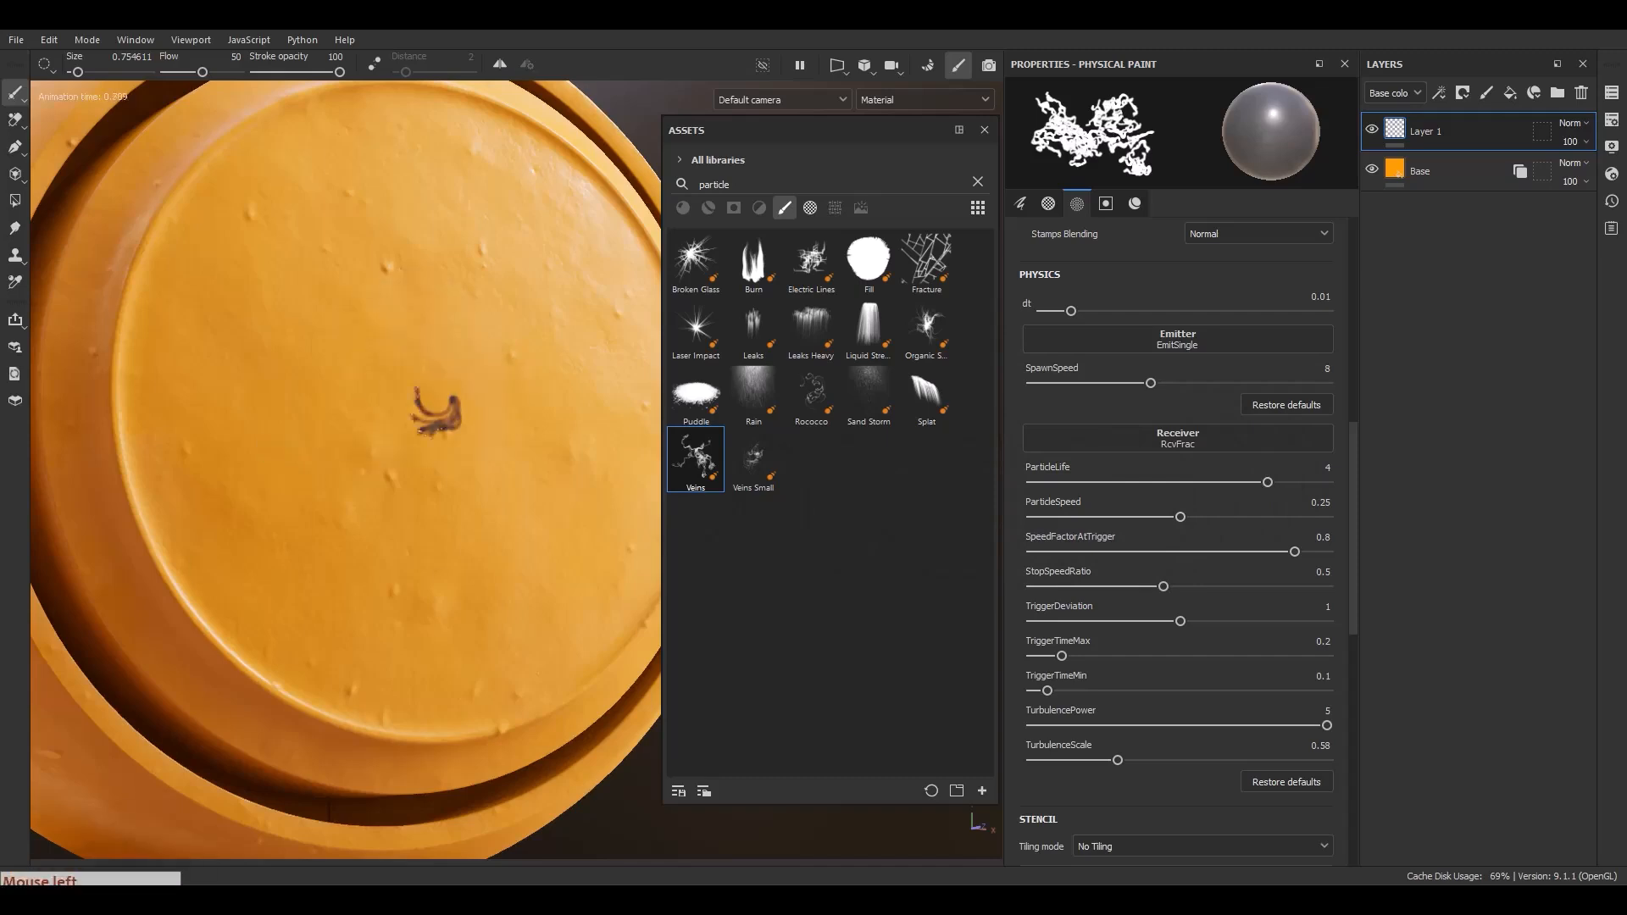
mouse_move(425, 402)
left_mouse_down()
mouse_move(349, 275)
mouse_move(377, 237)
mouse_move(371, 282)
left_mouse_up()
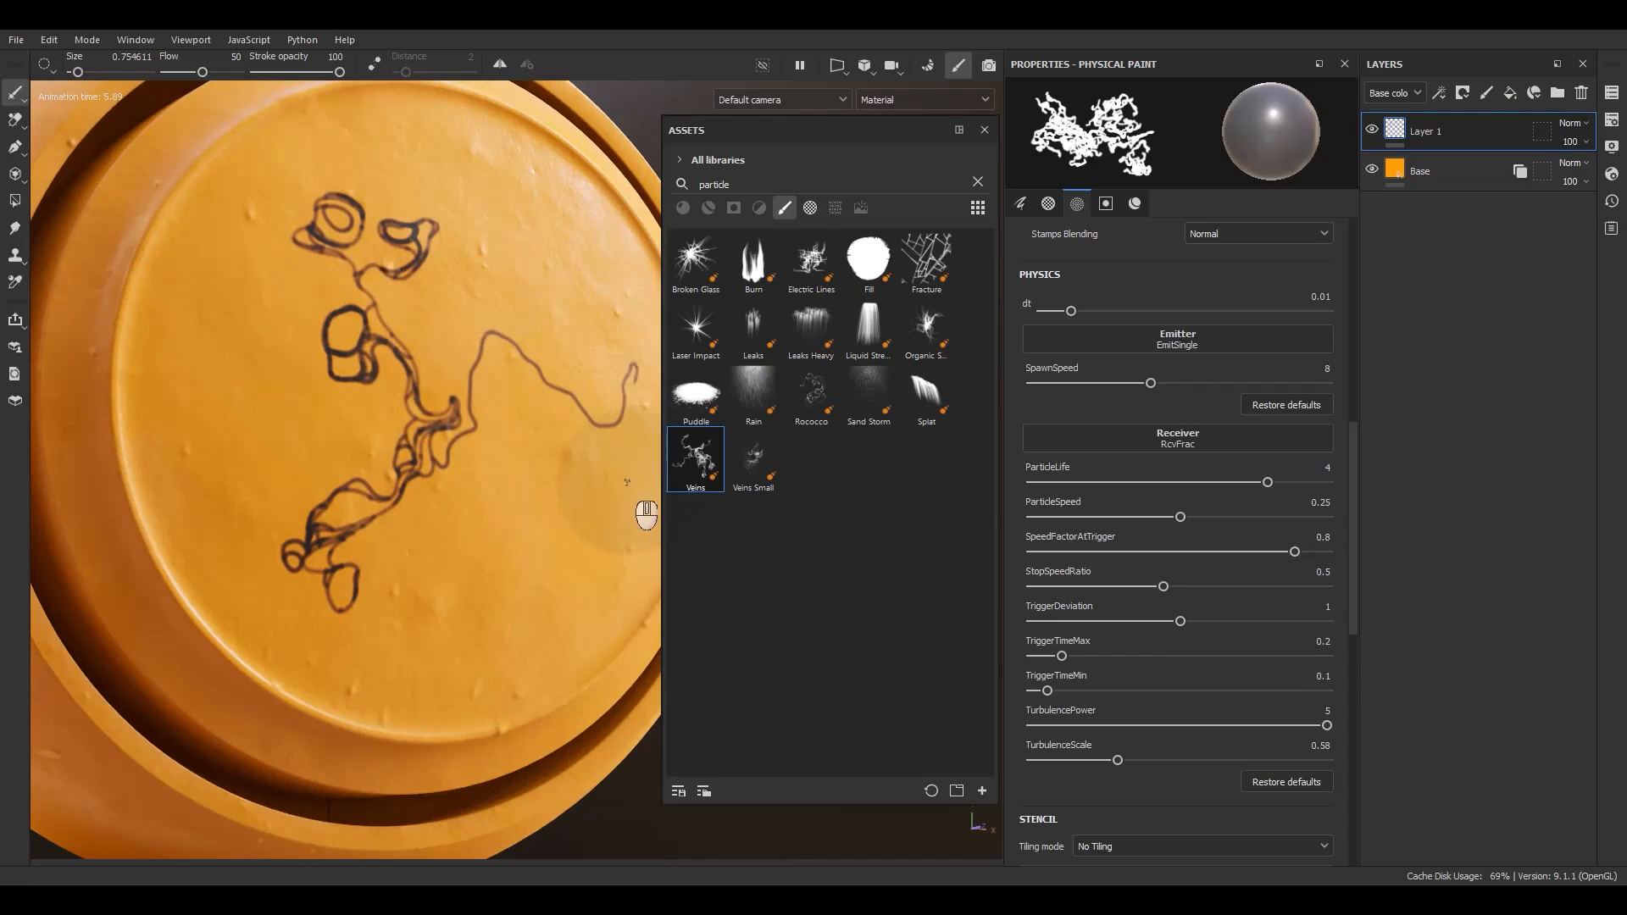
Step: Set the Veins brush's ParticleLife to 0.81 and paint test dabs on the lower part of the front disc
left_click(1080, 482)
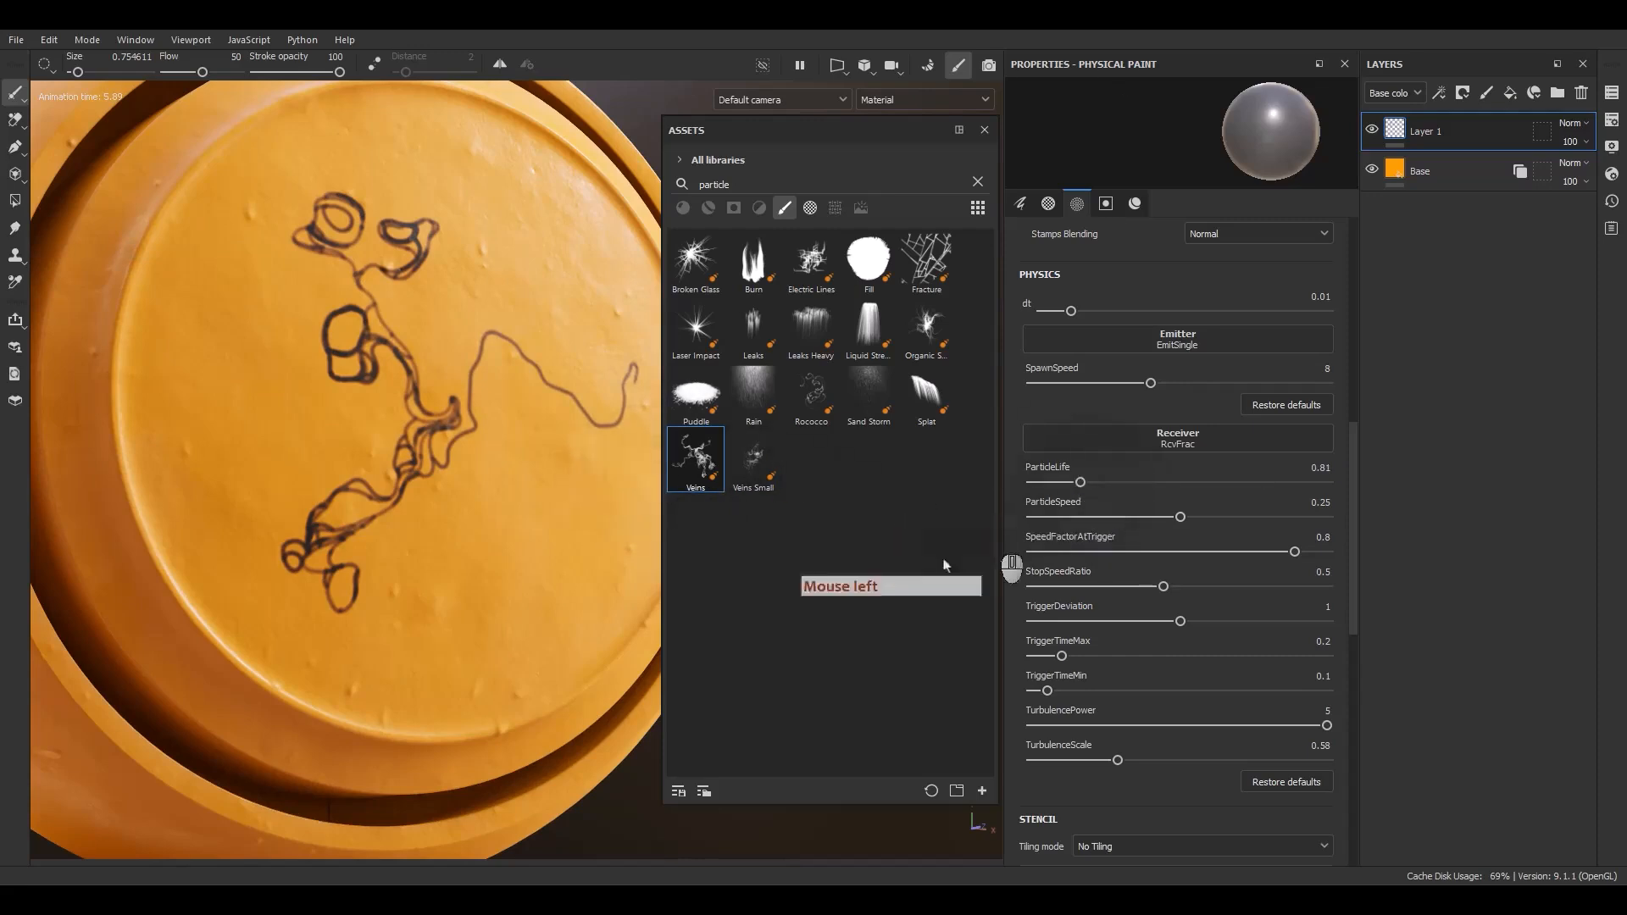
left_click(433, 754)
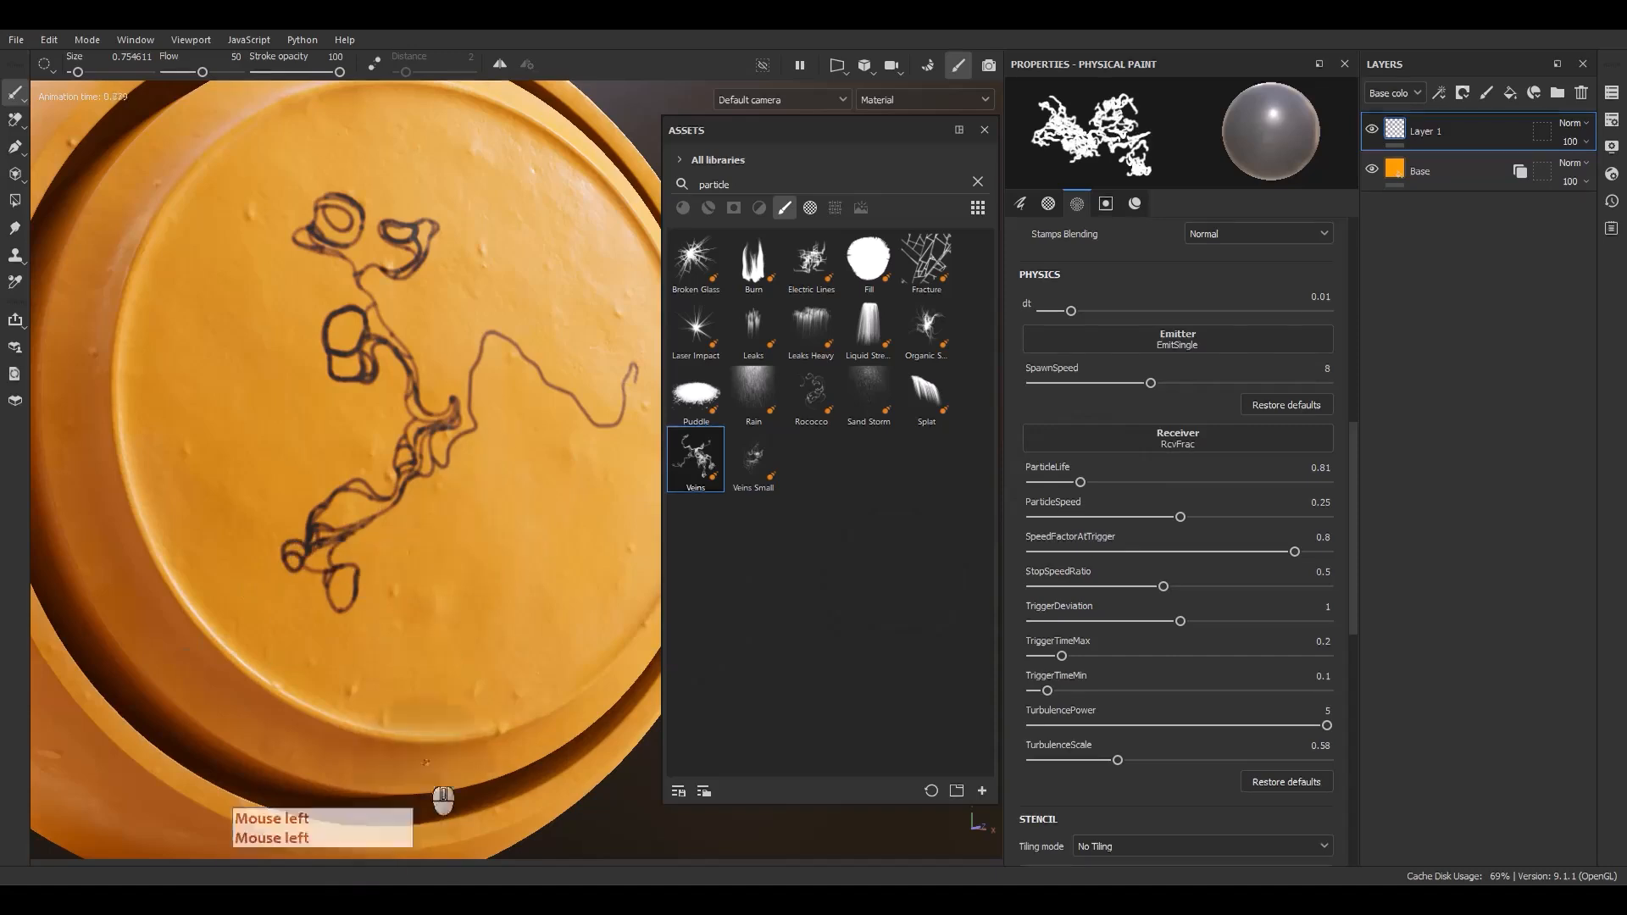
left_click(505, 580)
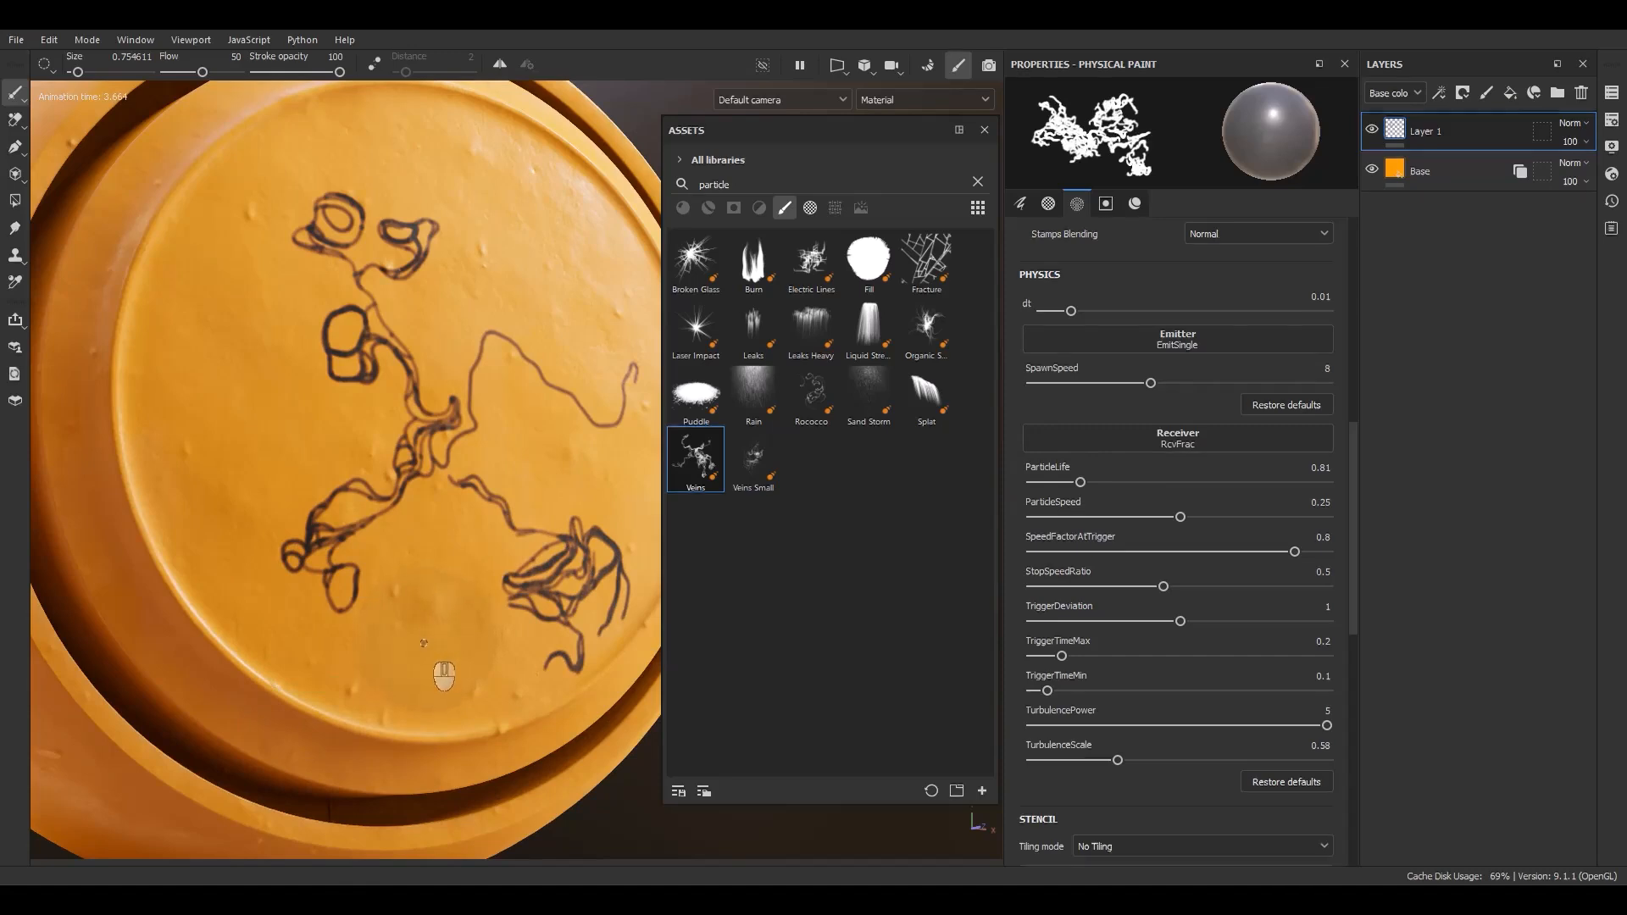
Step: Set the Veins brush's ParticleLife to 5 and paint longer veins from the upper part of the front disc
left_click(1296, 482)
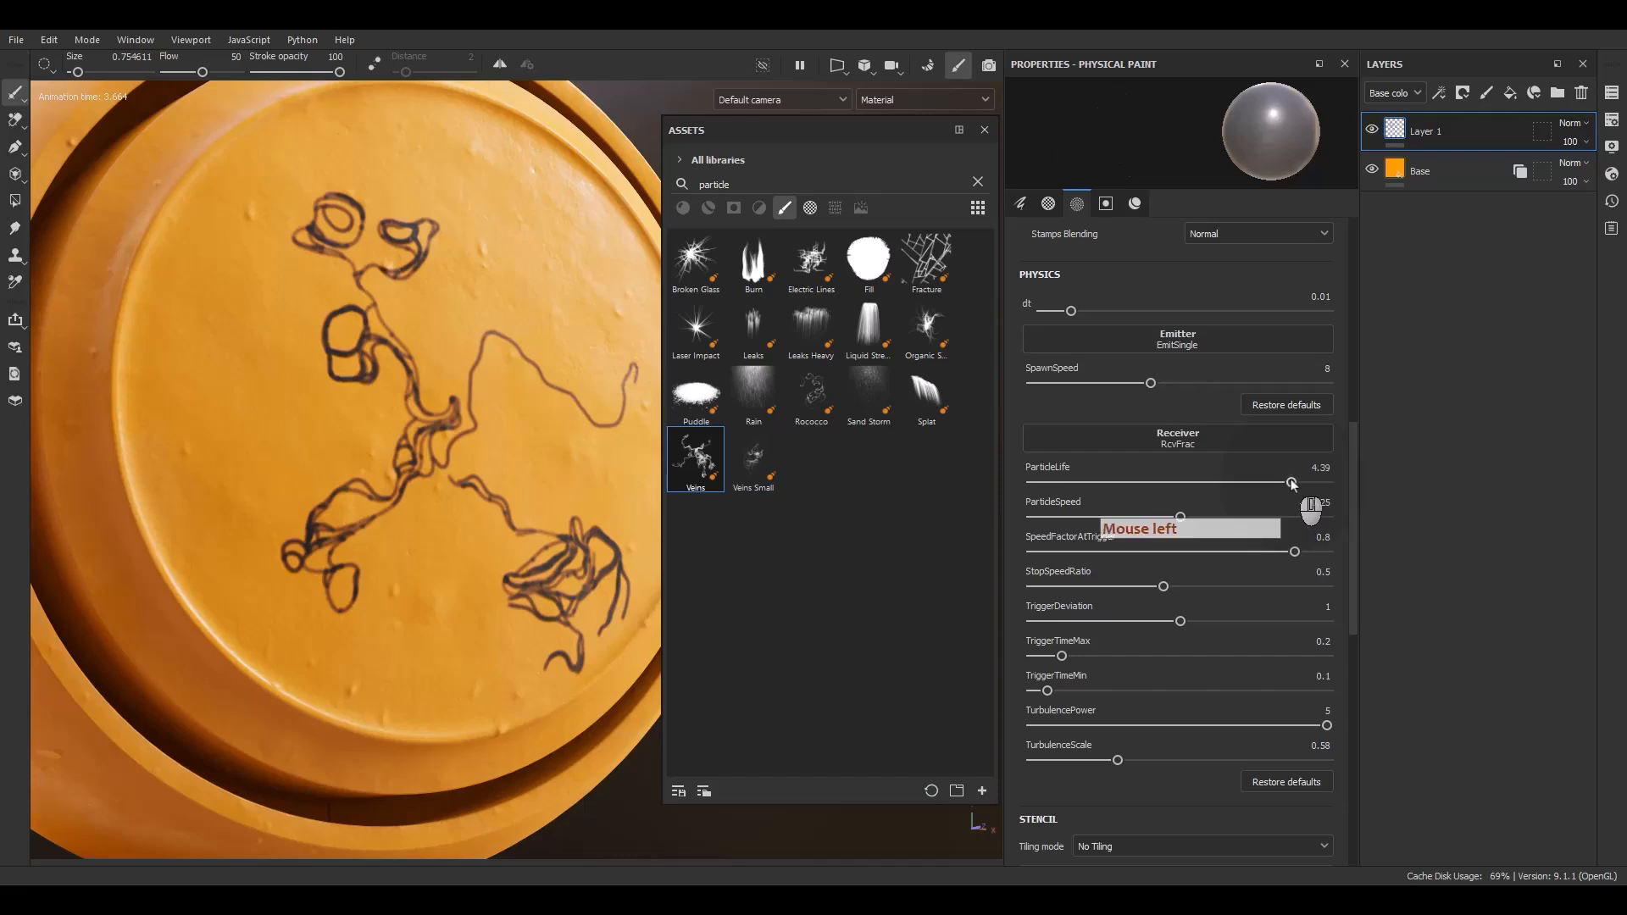
left_click(1322, 482)
left_click(1326, 482)
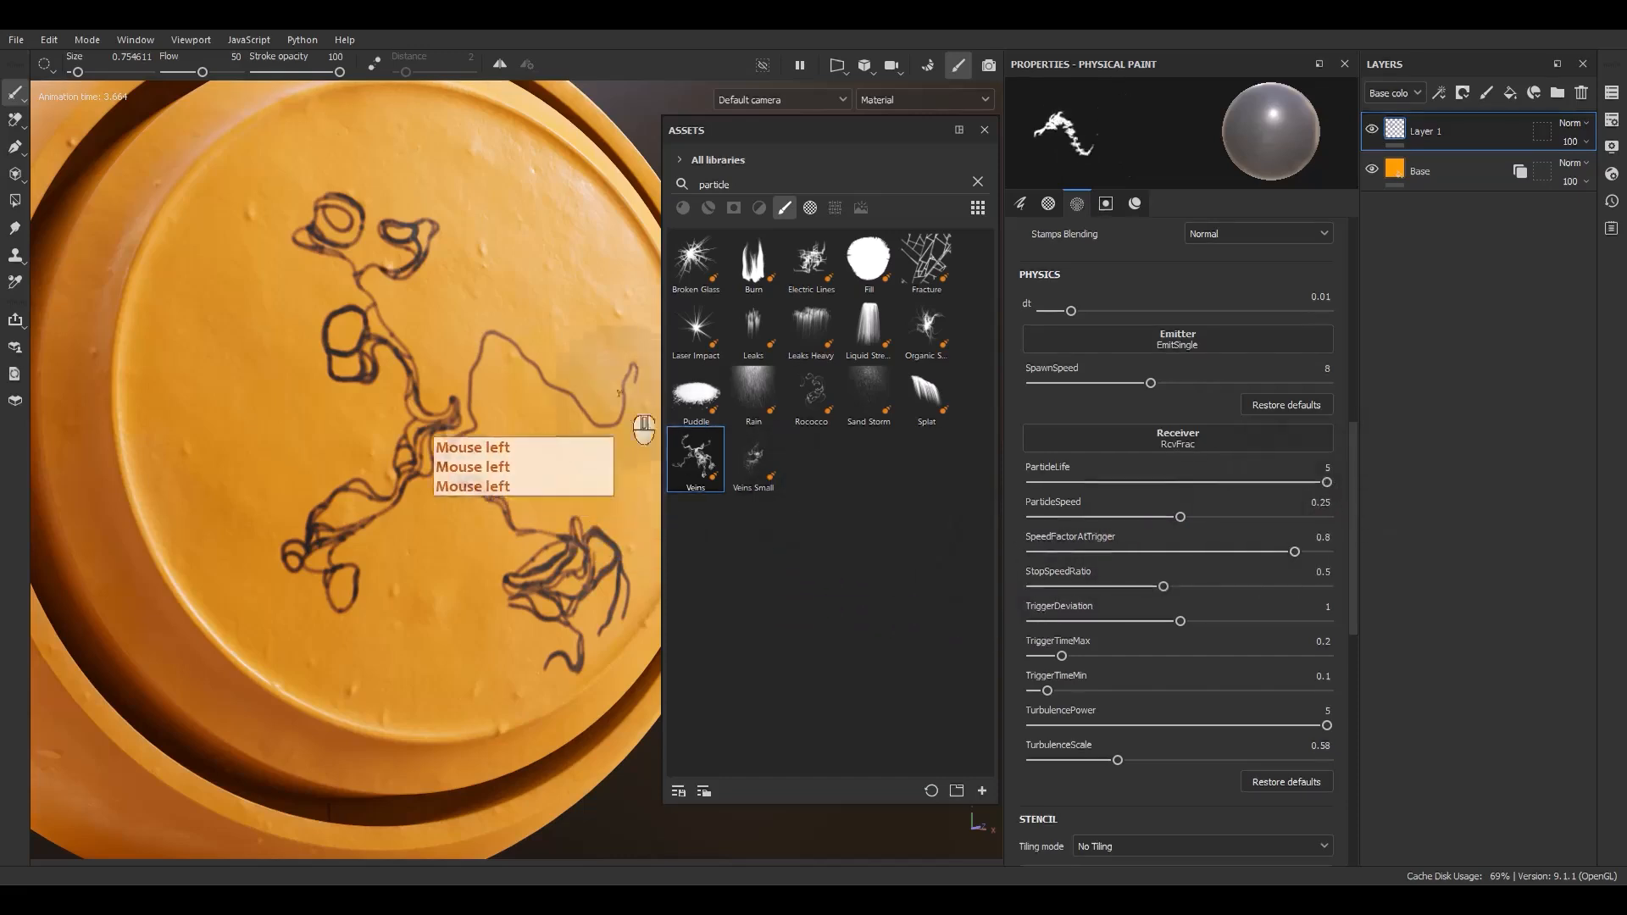
left_click(547, 305)
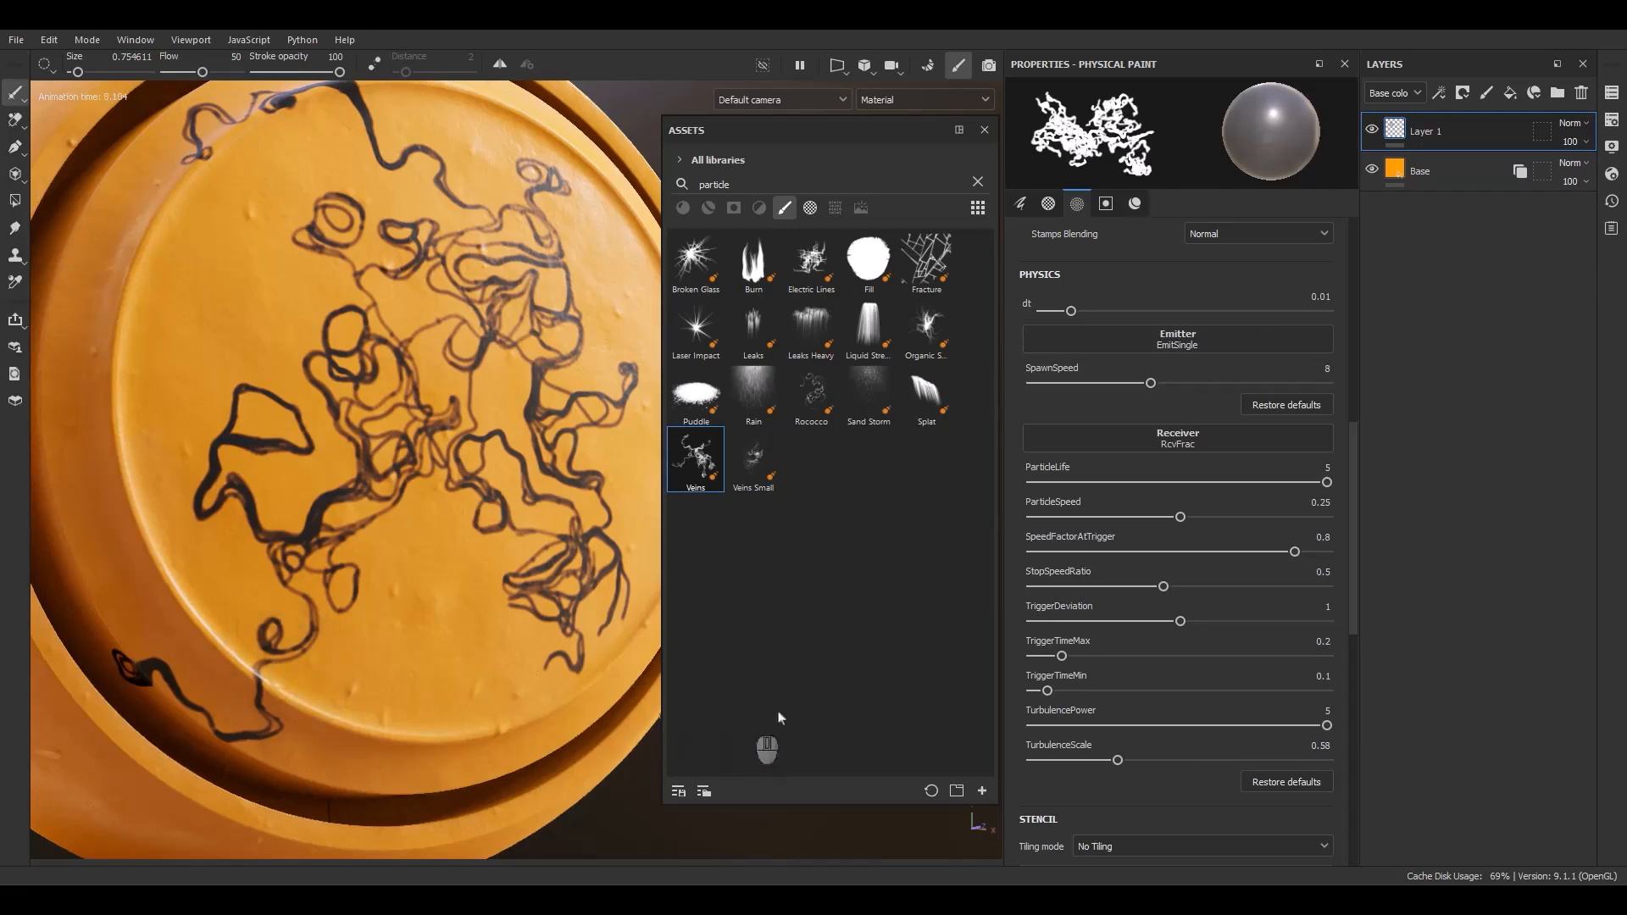
Step: Compare Veins strokes on the front disc with ParticleSpeed set to 0.03 and to 0.5
left_click_drag(1041, 516, 1049, 504)
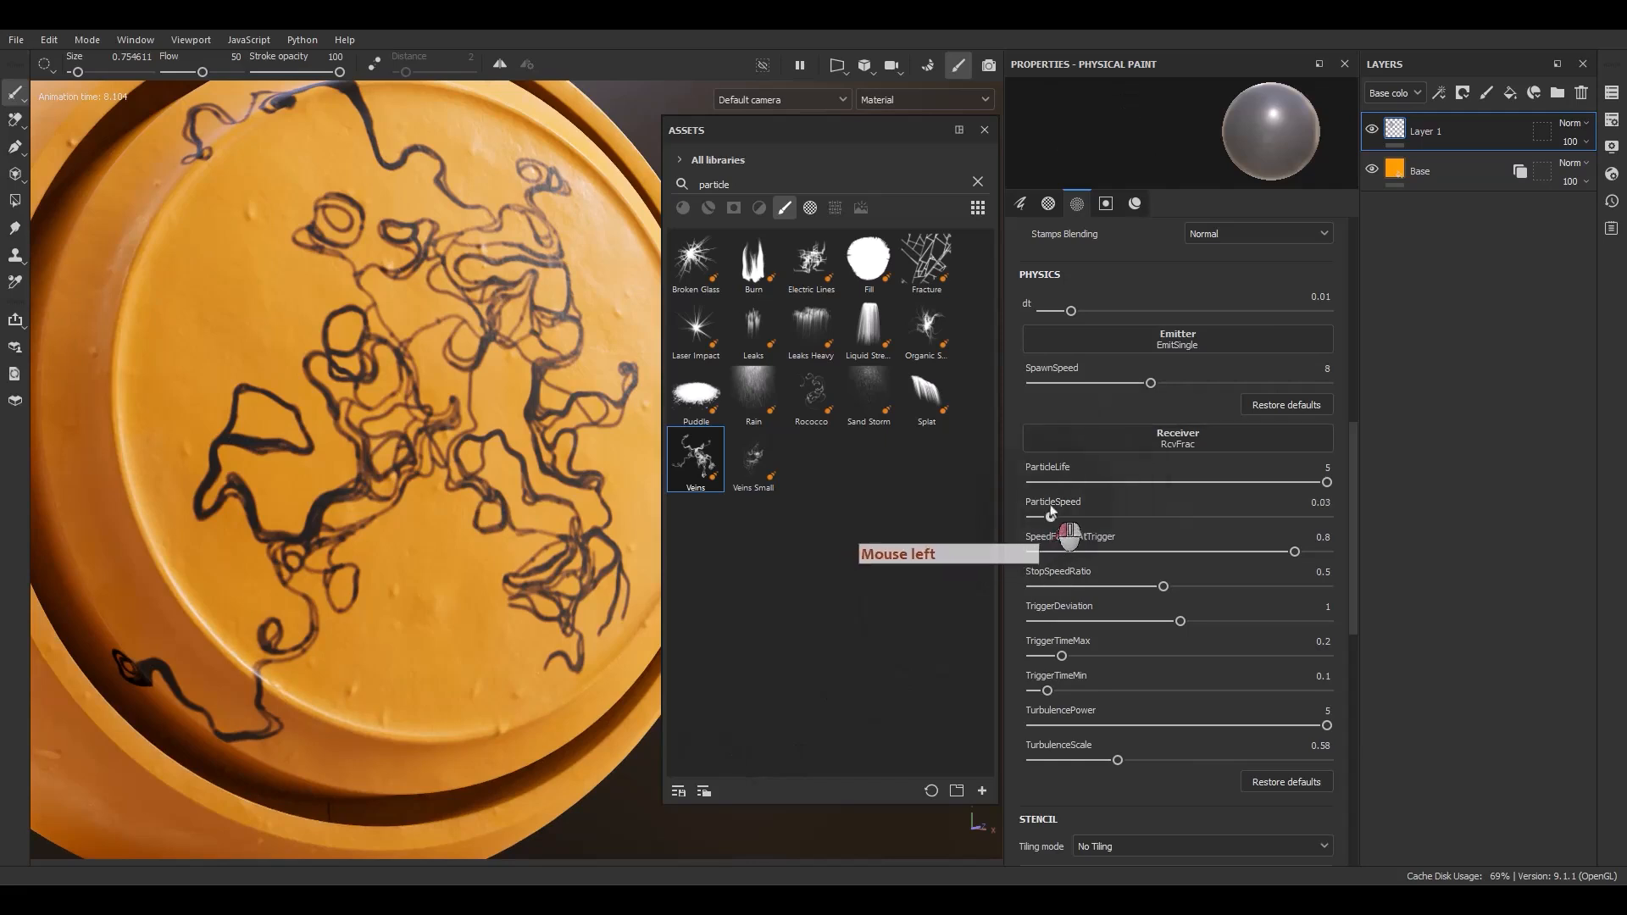
left_click_drag(273, 234, 217, 374)
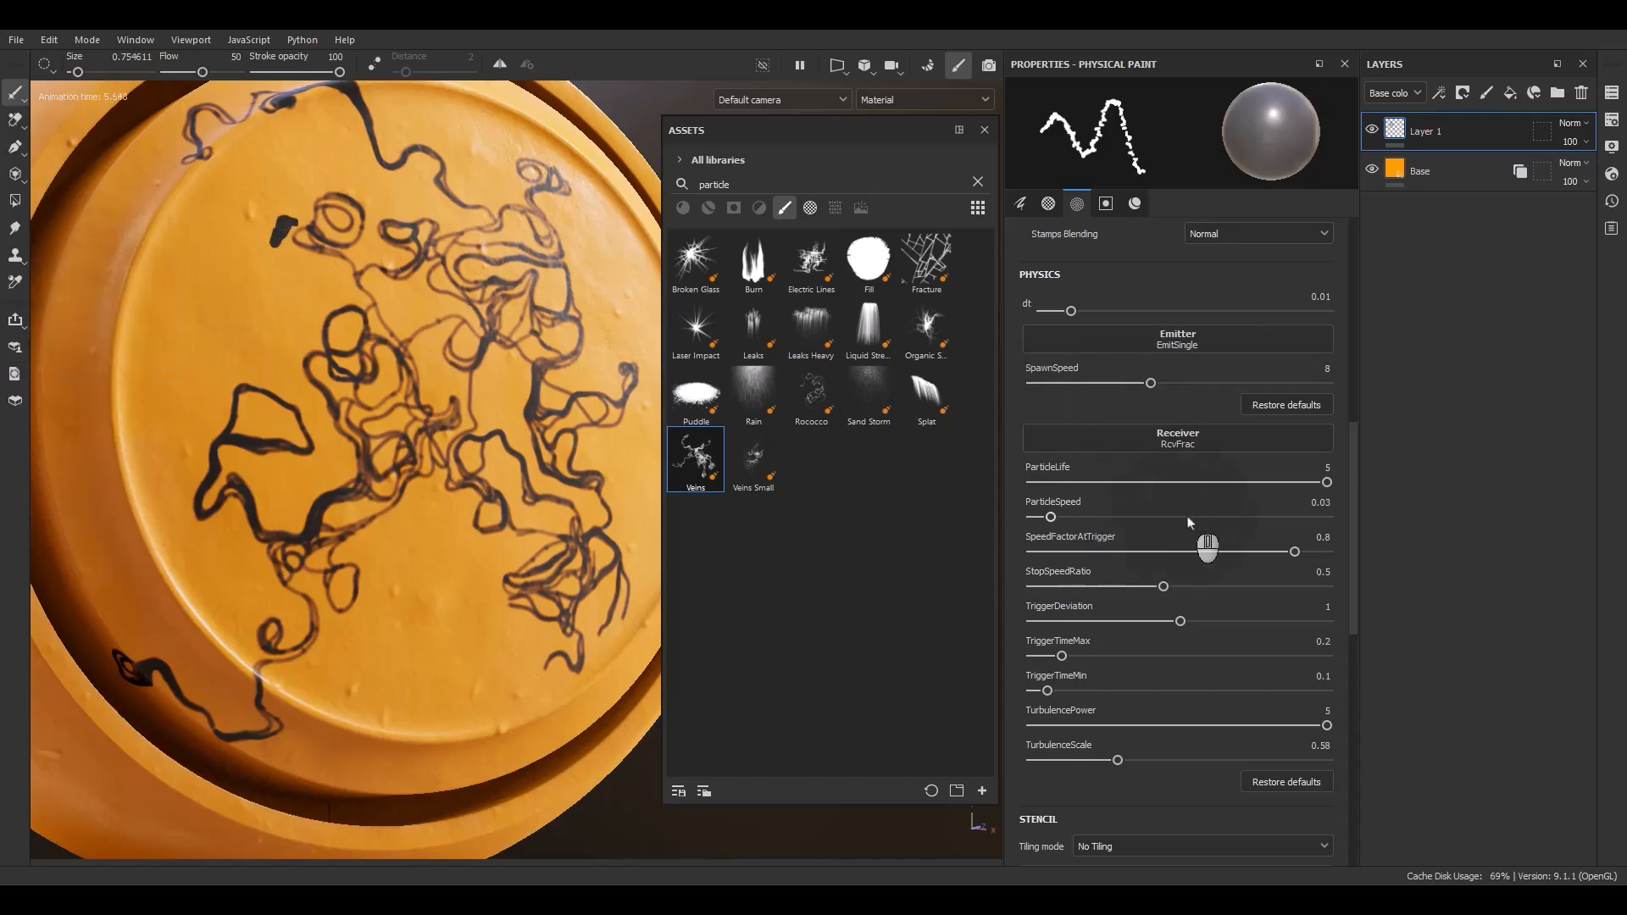
left_click_drag(1230, 516, 1366, 545)
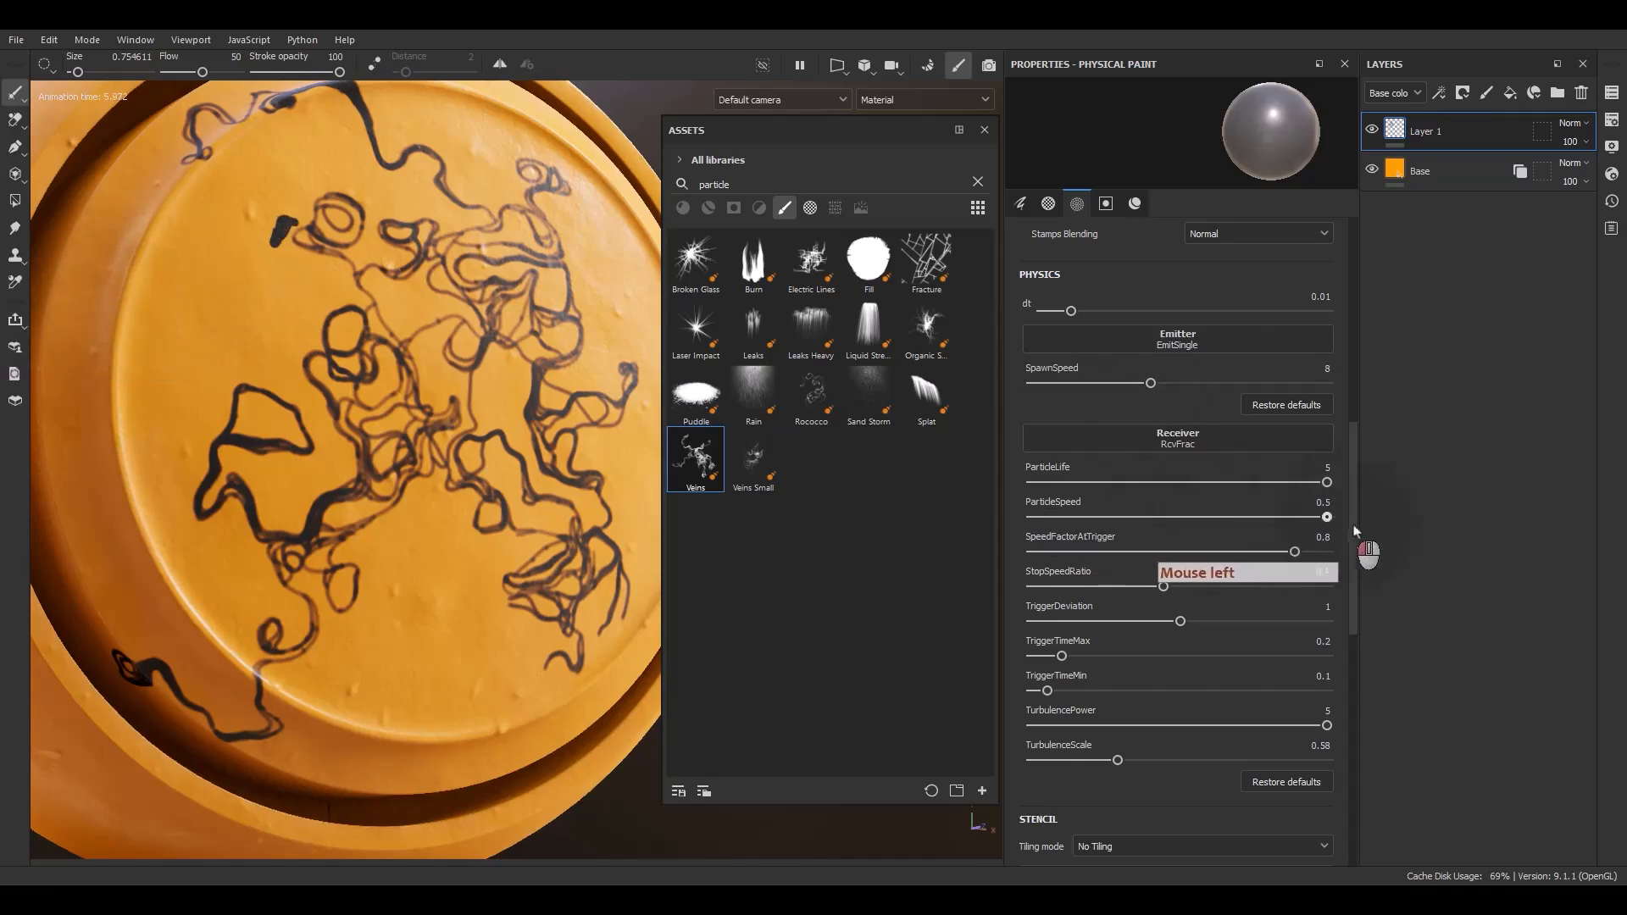
left_click(250, 314)
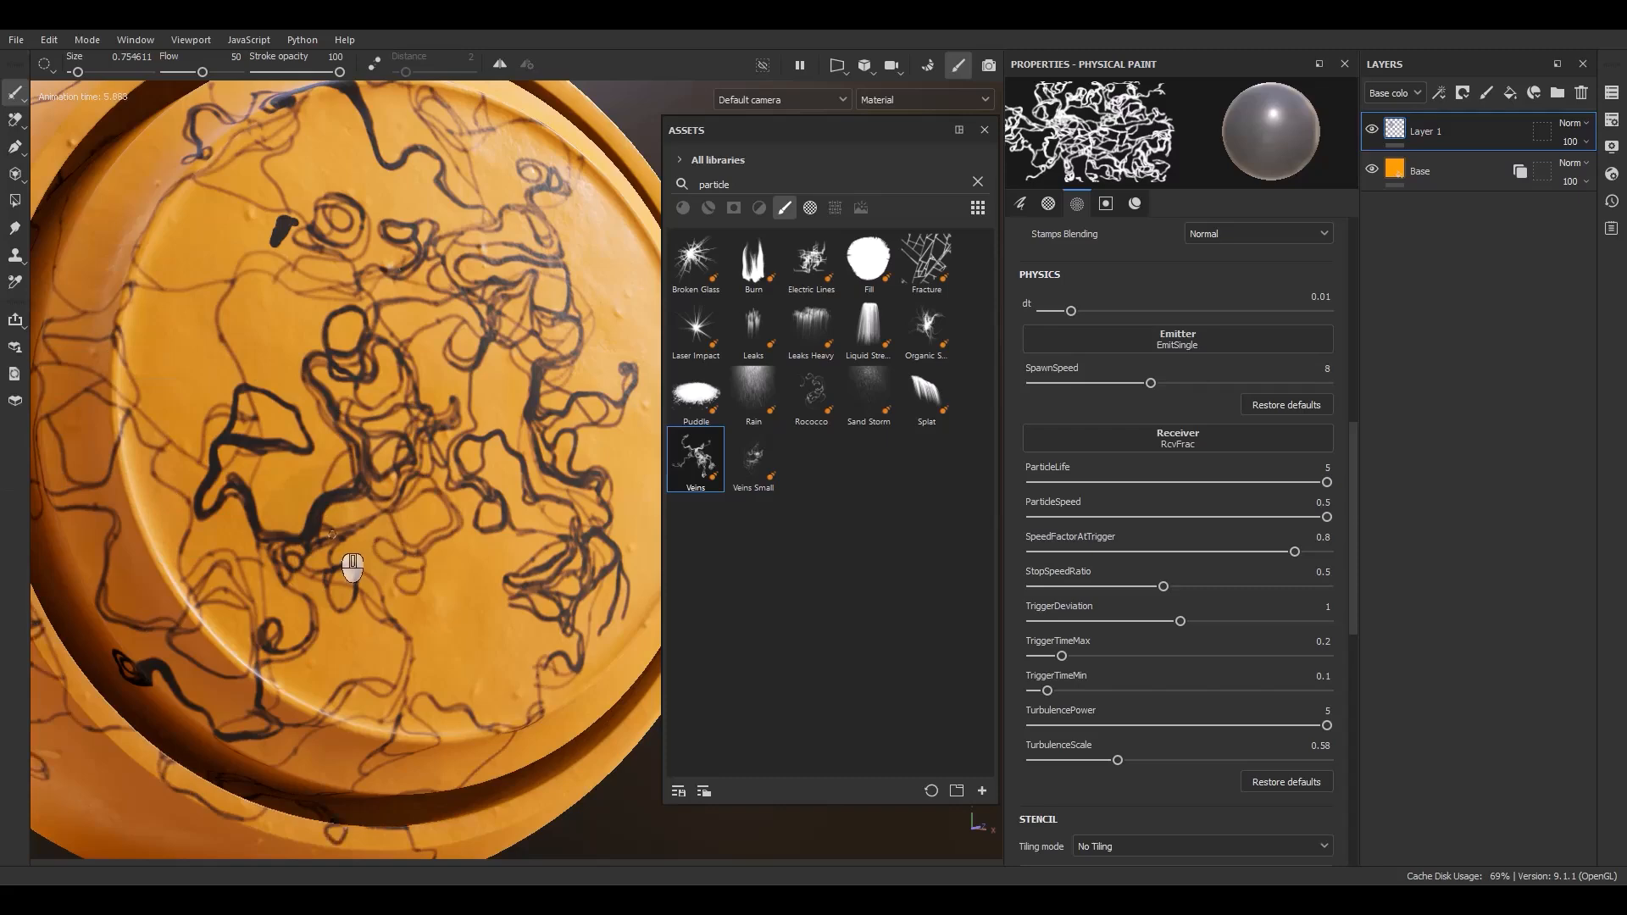
left_click_drag(332, 534, 350, 490, "alt")
middle_click_drag(350, 490, 216, 515, "alt")
left_click_drag(216, 515, 456, 483, "alt")
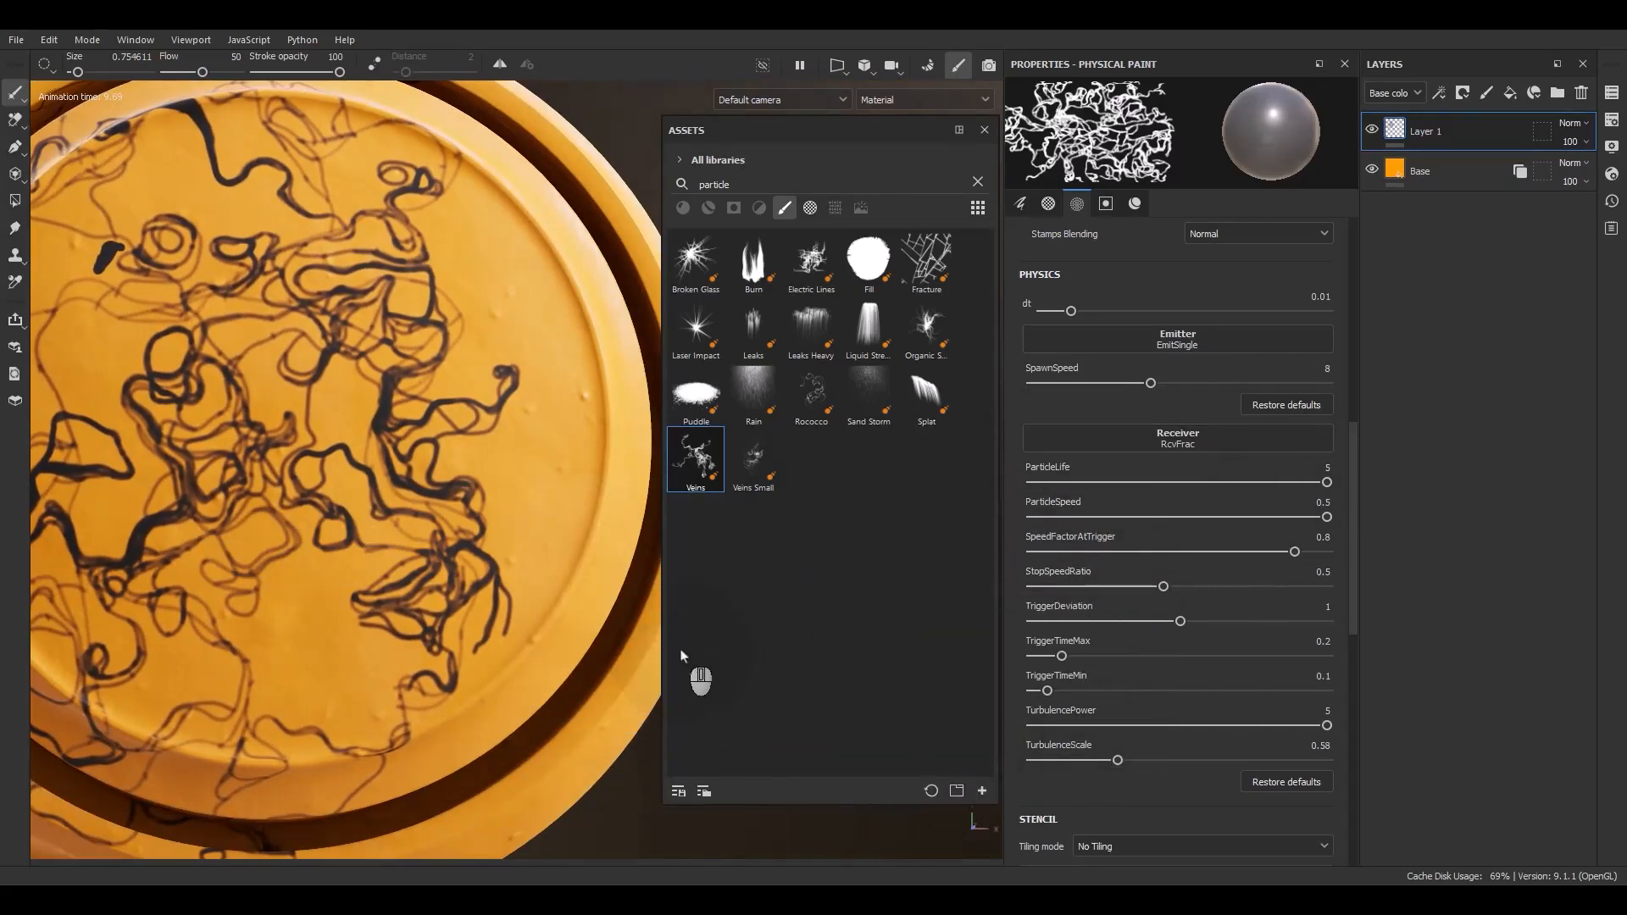
Step: Erase the veins from the front disc with an eraser of size 90.82, hardness 0.075 and flow 100
left_click(754, 355)
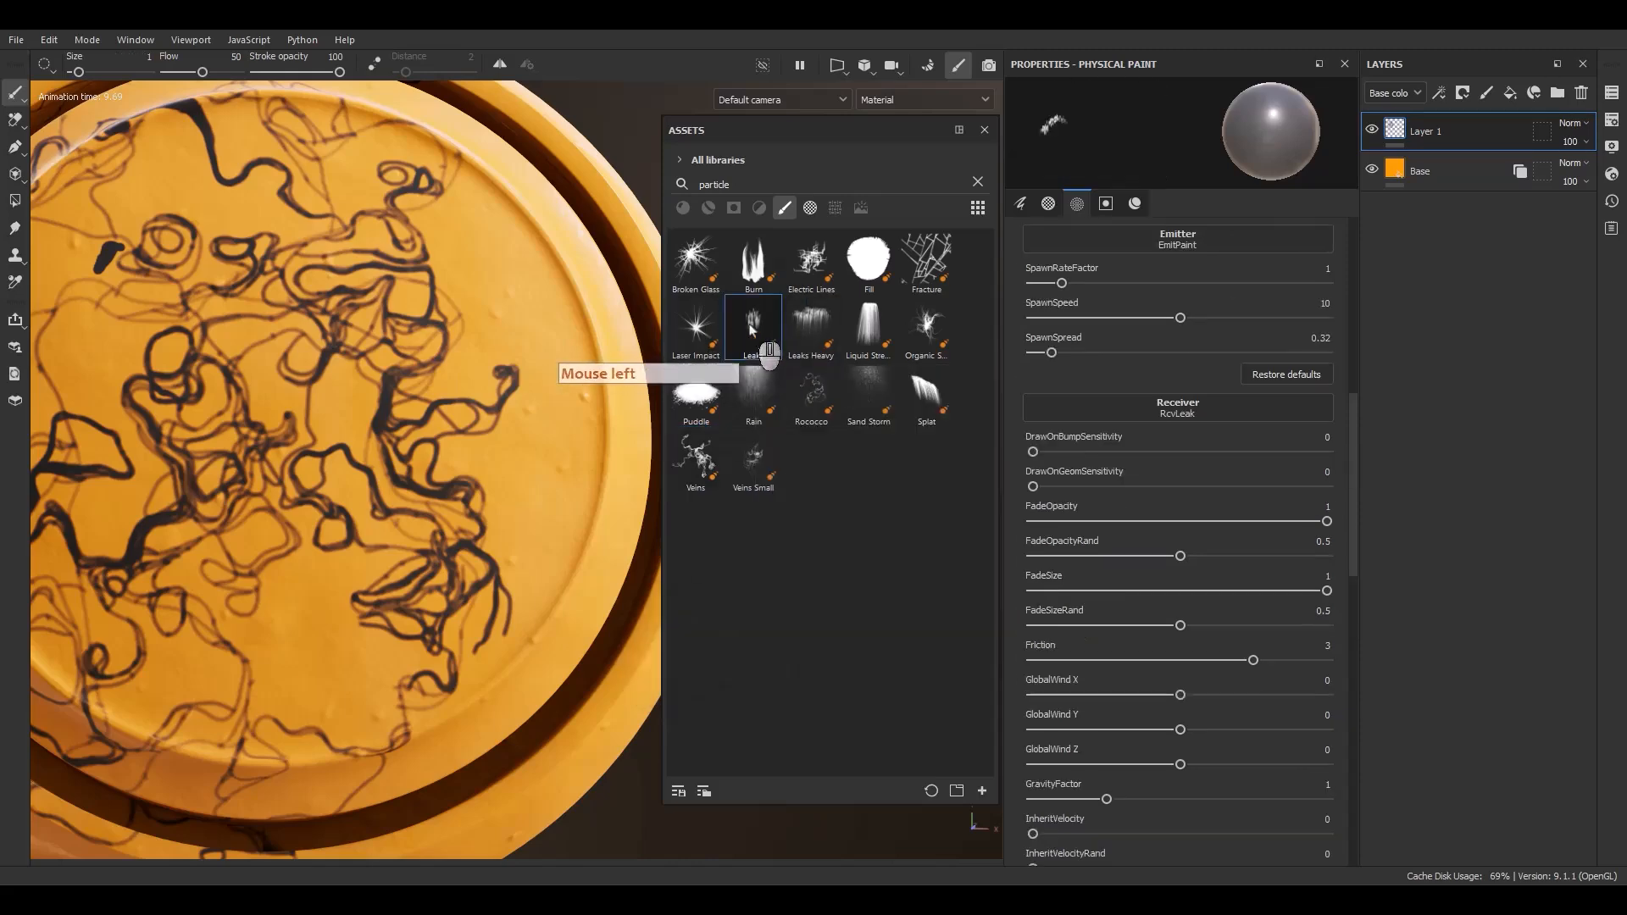
scroll(164, 463, "down", 3)
middle_click_drag(164, 463, 304, 395, "alt")
key("2")
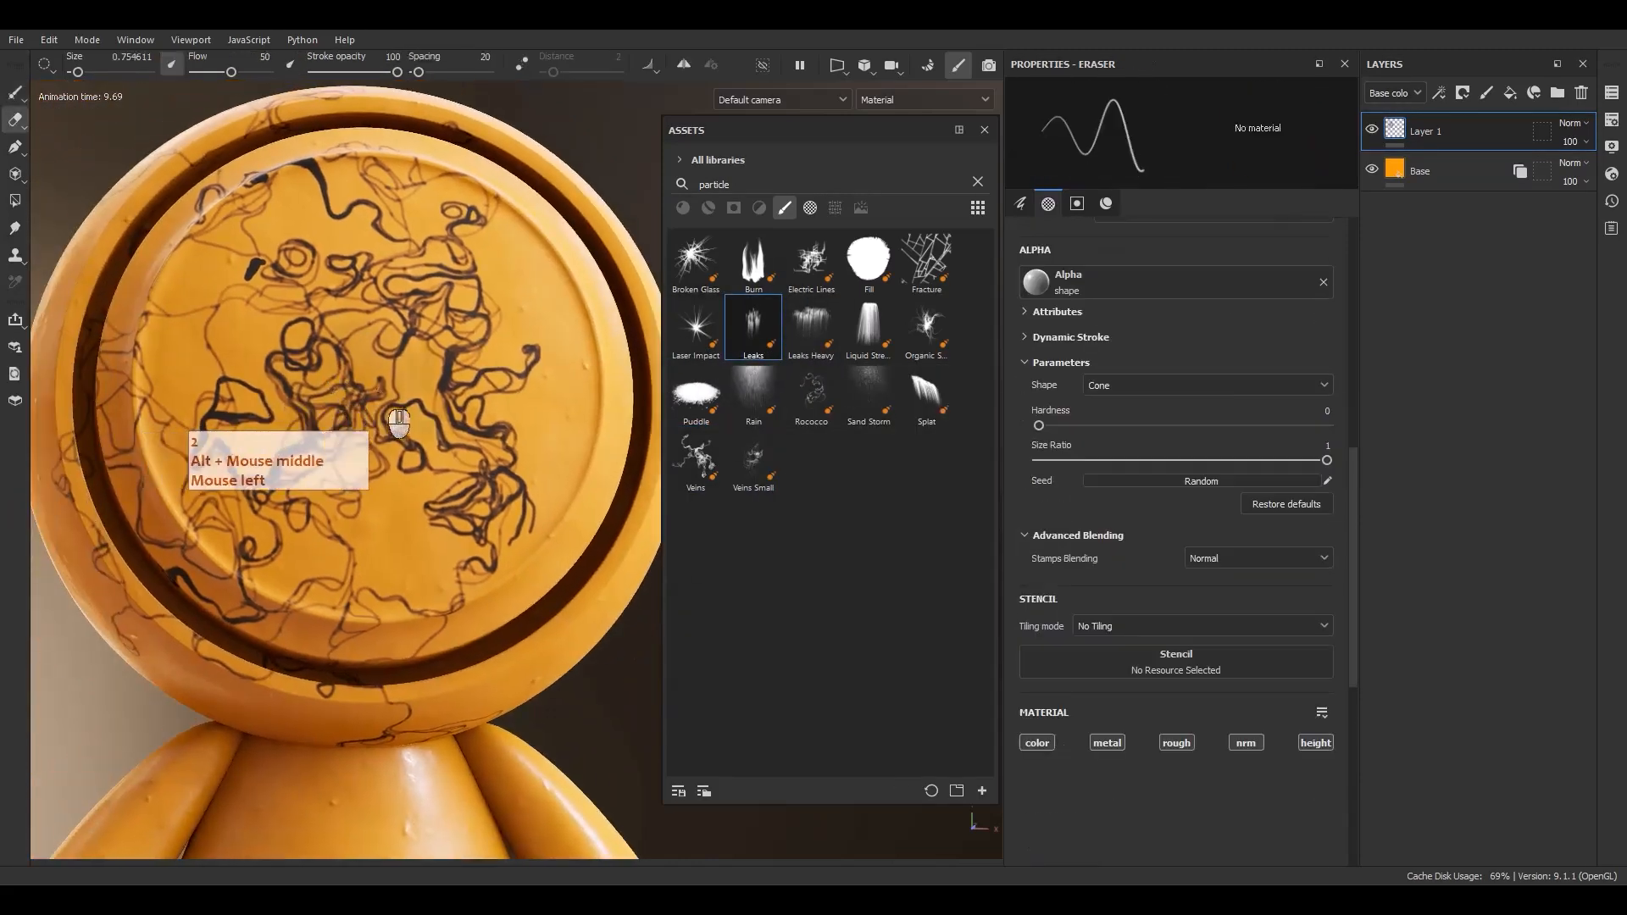
mouse_move(342, 387)
right_mouse_down("ctrl")
mouse_move(368, 375)
mouse_move(356, 413)
right_mouse_up("ctrl")
mouse_move(356, 413)
left_mouse_down()
mouse_move(435, 429)
mouse_move(552, 570)
mouse_move(307, 563)
mouse_move(79, 644)
left_mouse_up()
mouse_move(496, 570)
right_mouse_down("ctrl")
mouse_move(561, 533)
mouse_move(678, 551)
right_mouse_up("ctrl")
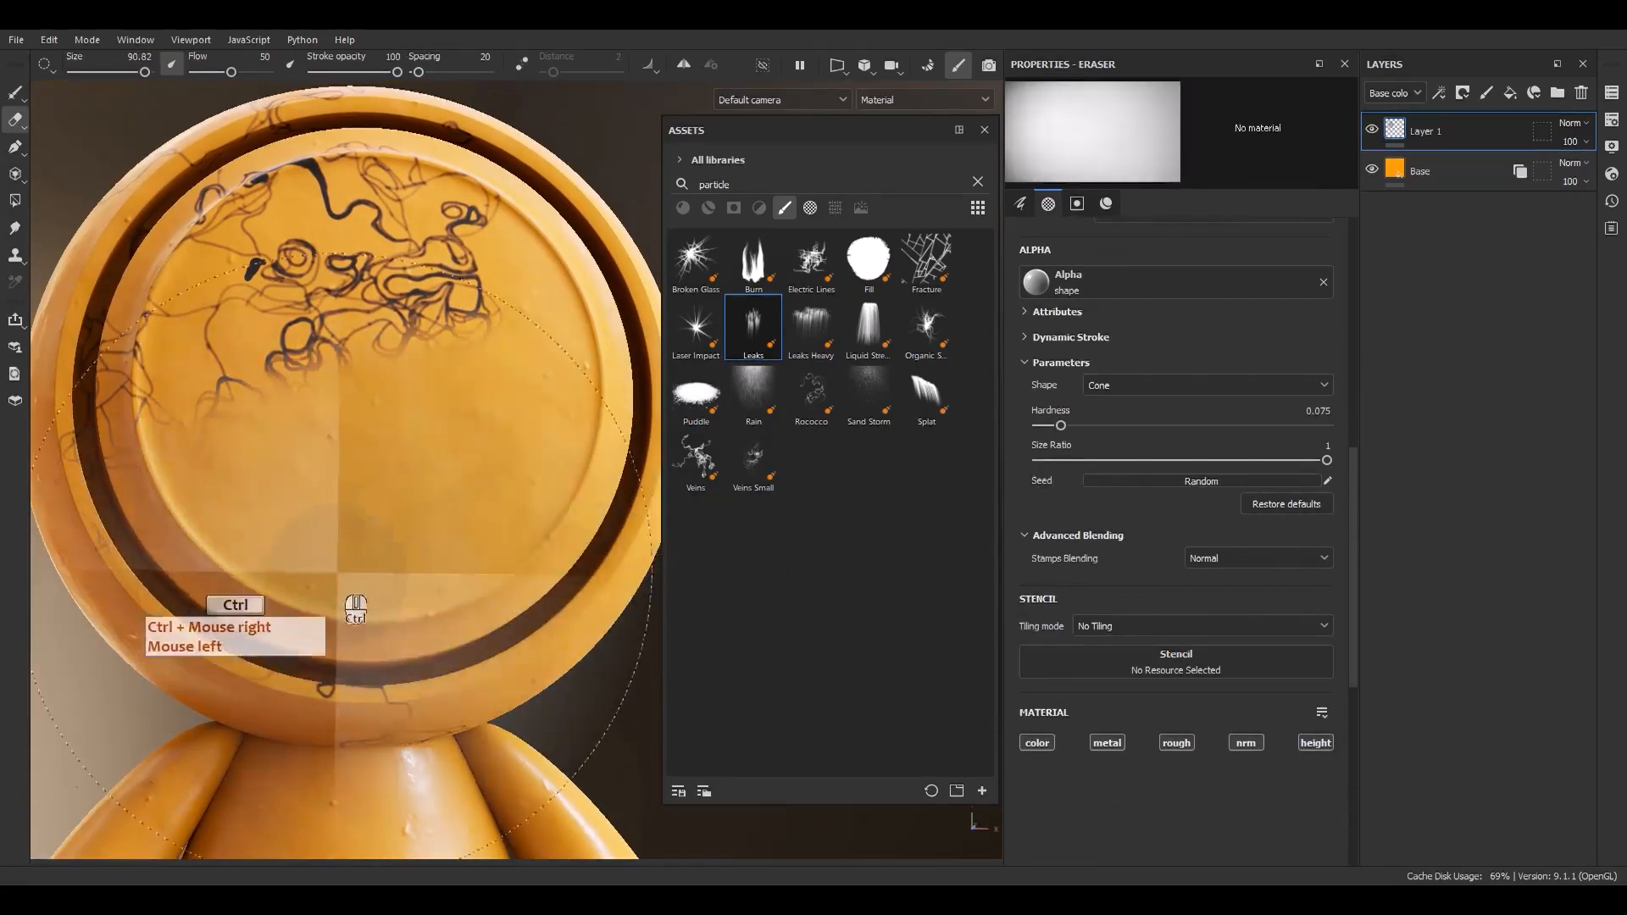
left_click_drag(232, 72, 285, 74)
mouse_move(429, 458)
left_mouse_down()
mouse_move(449, 598)
mouse_move(695, 54)
left_mouse_up()
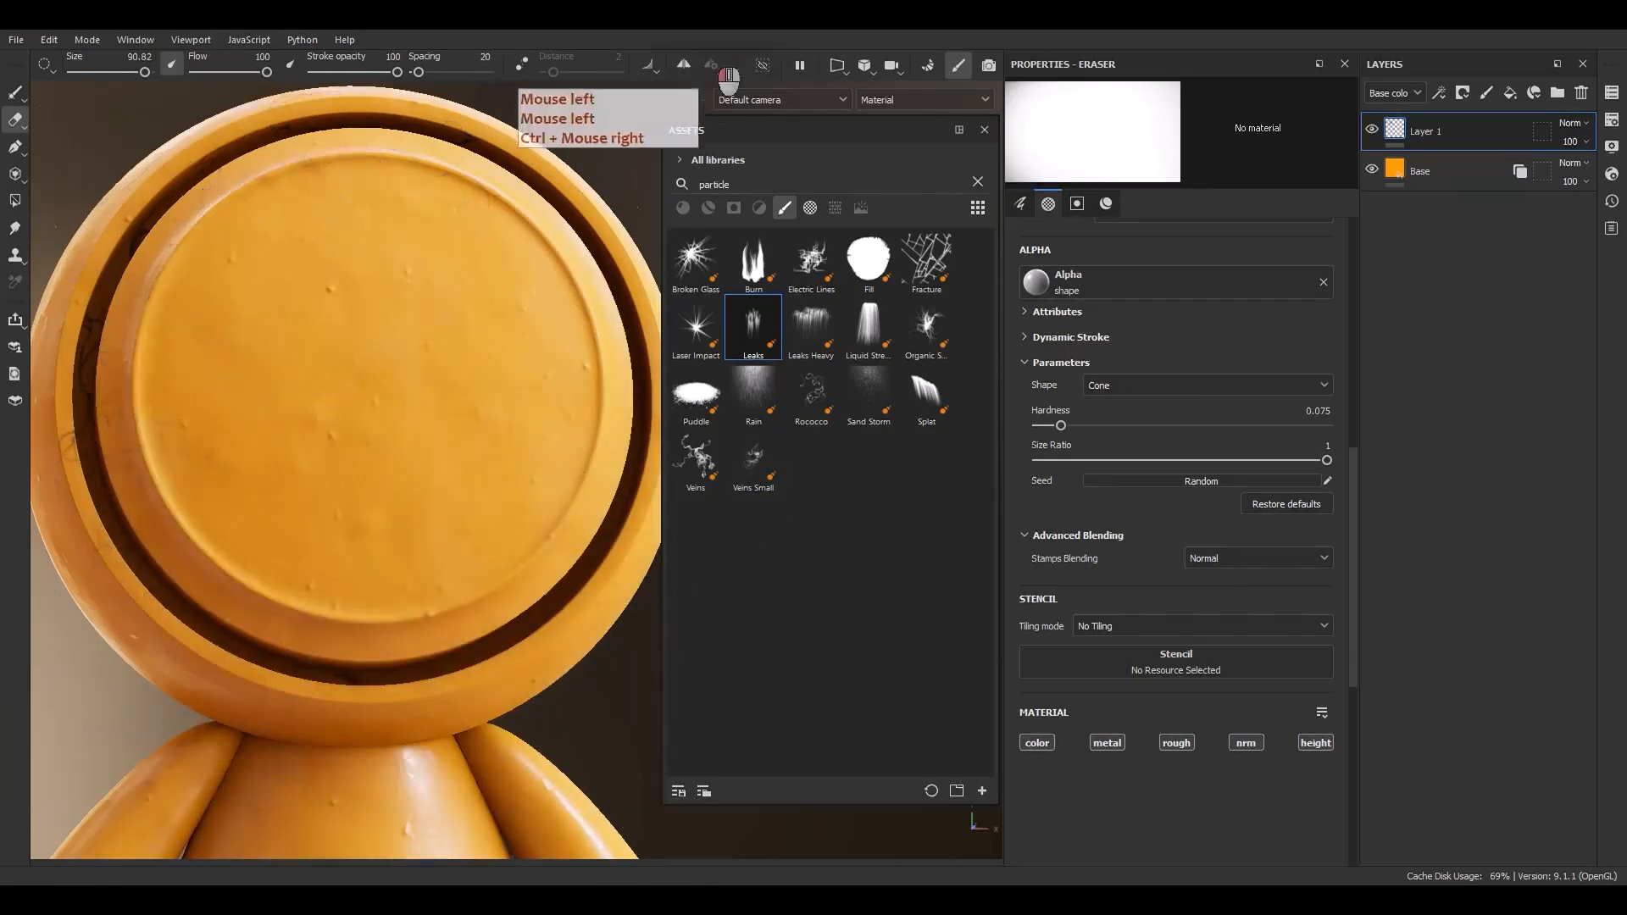
Step: Erase the remaining veins from the ring and the side of the head
middle_click_drag(224, 514, 264, 580, "alt")
mouse_move(264, 579)
left_mouse_down("alt")
mouse_move(408, 691)
mouse_move(519, 688)
left_mouse_up("alt")
right_click_drag(518, 688, 373, 356, "alt")
left_click_drag(367, 322, 91, 644)
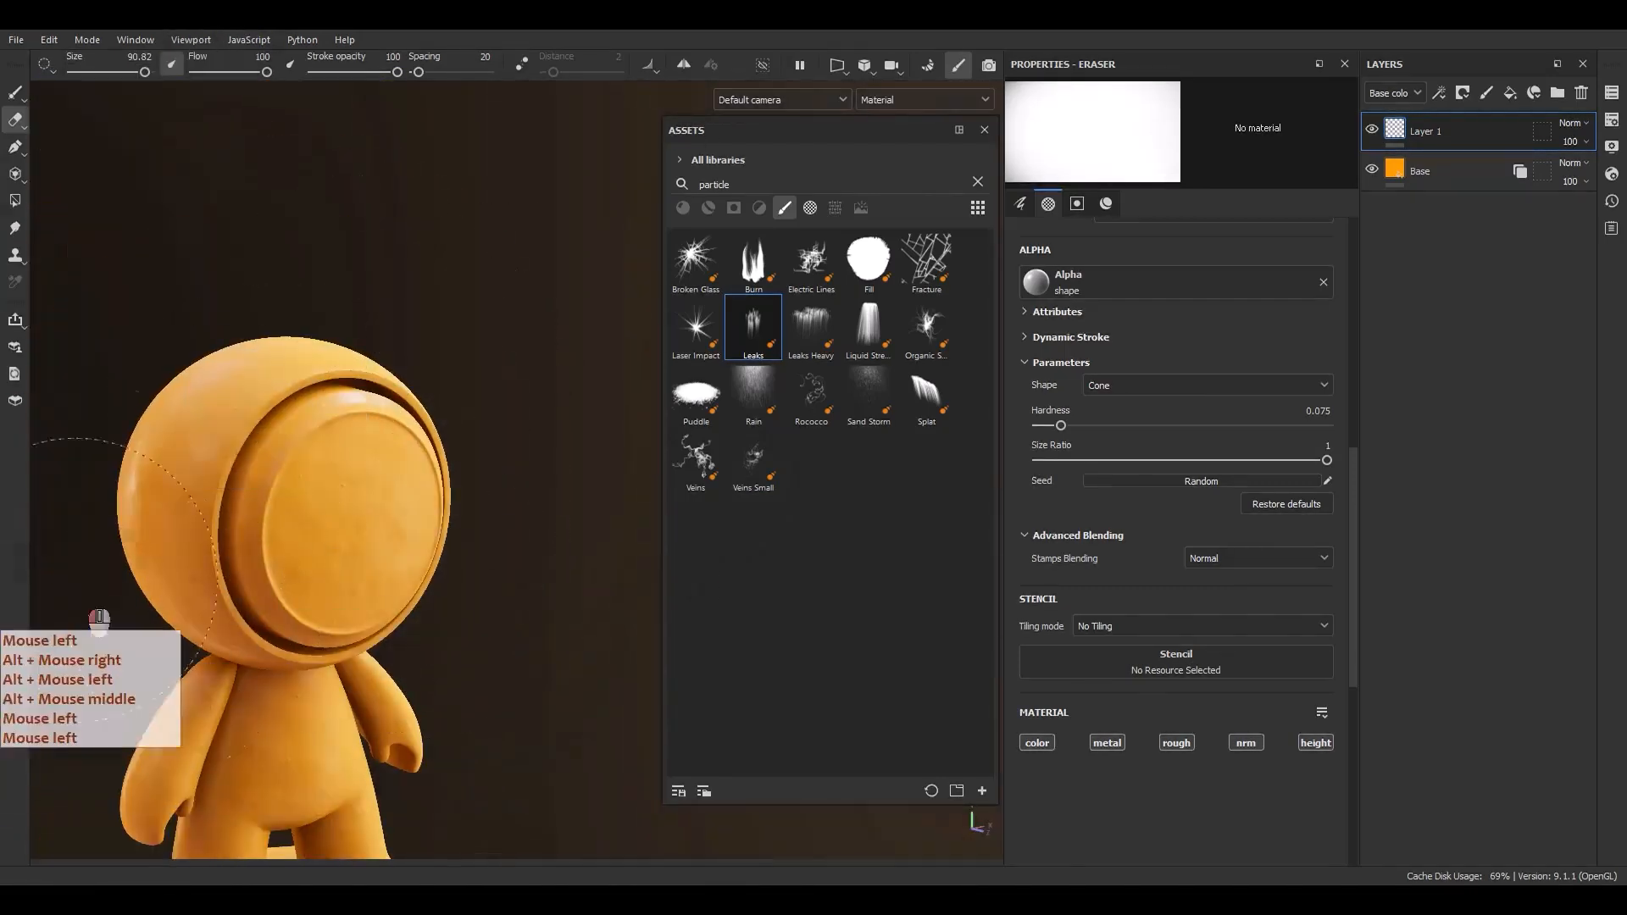
Step: Return to the Paint tool, select the Leaks particle brush and show its Receiver physics parameters
right_click_drag(127, 534, 456, 799, "alt")
key("1")
middle_click_drag(439, 658, 428, 537, "alt")
left_click_drag(429, 537, 418, 428, "alt")
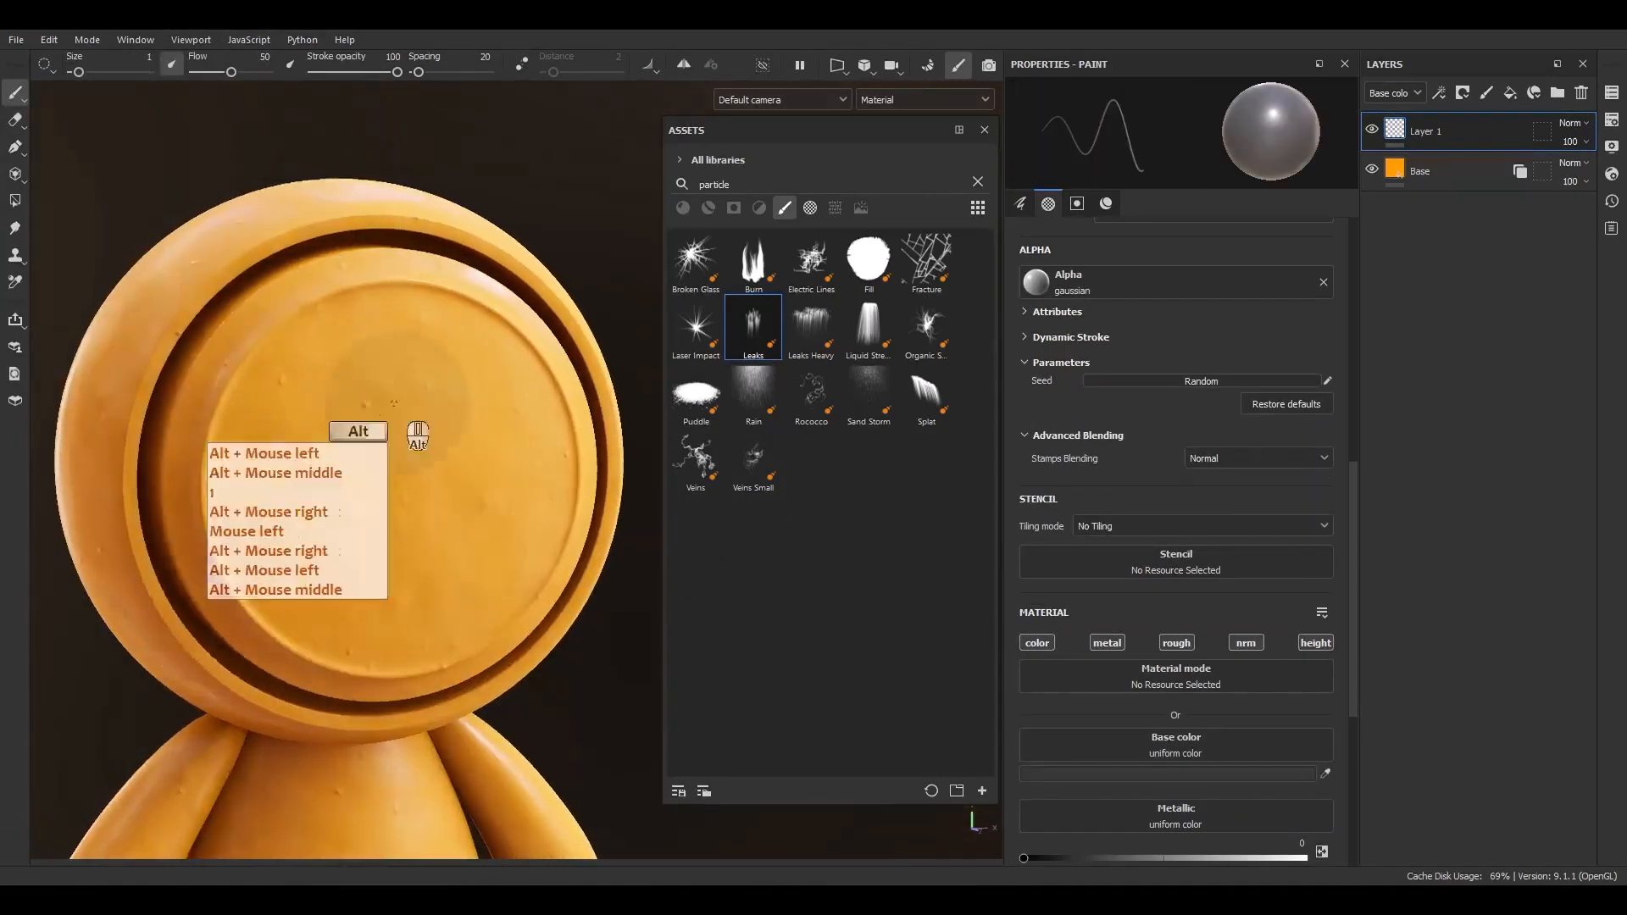
right_click_drag(418, 428, 577, 688, "alt")
middle_click_drag(577, 688, 516, 610, "alt")
left_click_drag(516, 610, 644, 475, "alt")
left_click(744, 332)
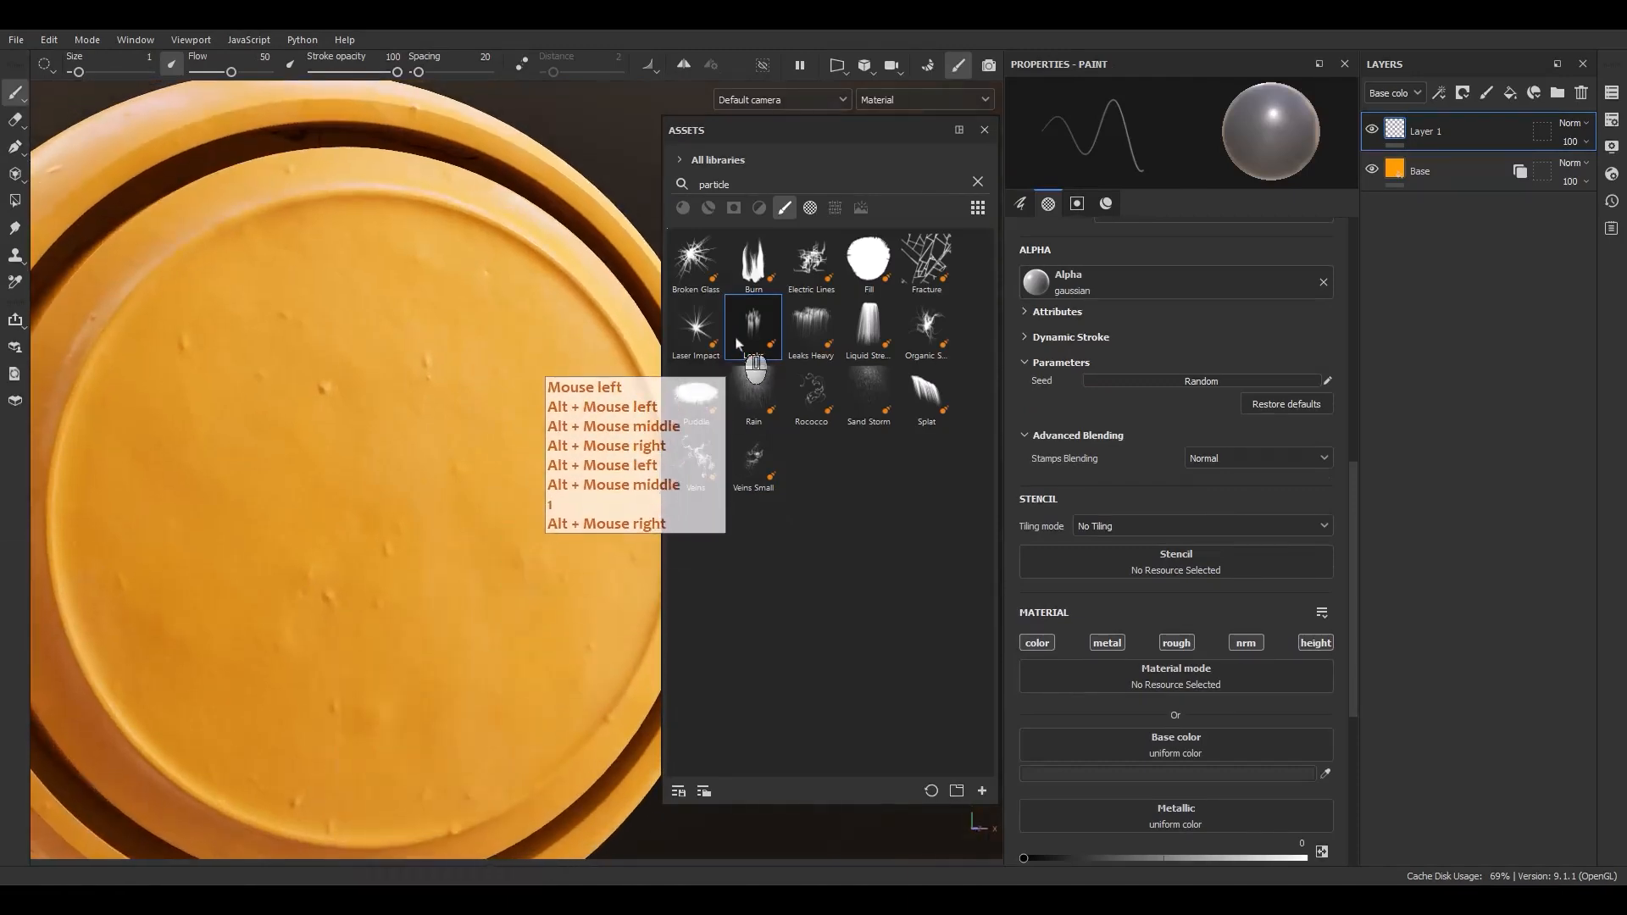
left_click(742, 328)
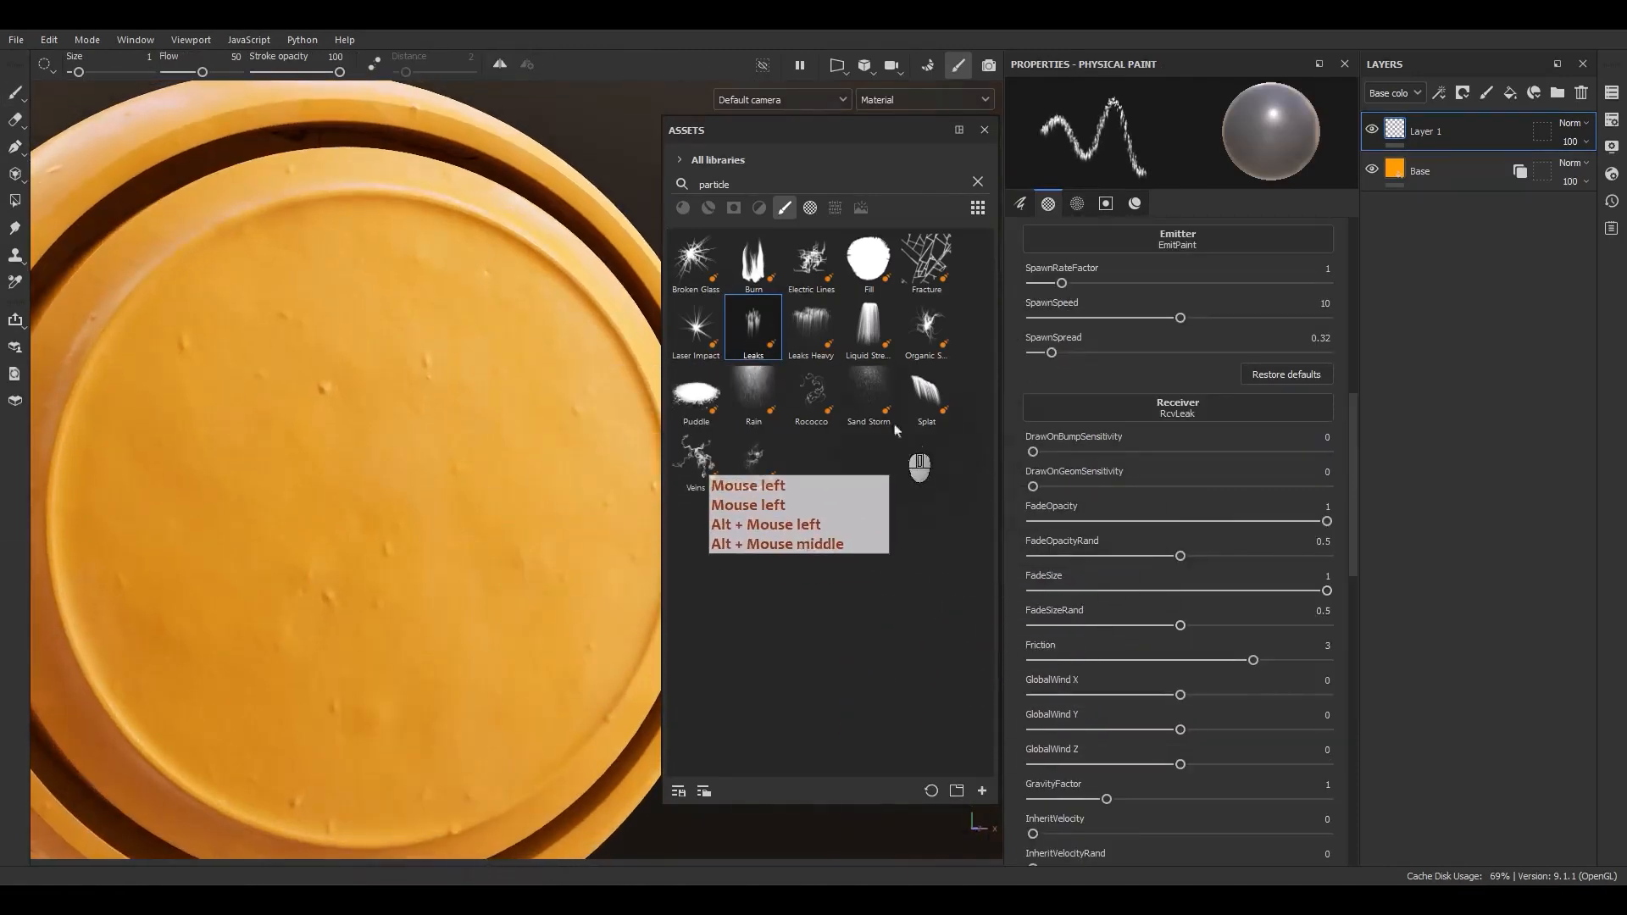
scroll(1060, 744, "down", 3)
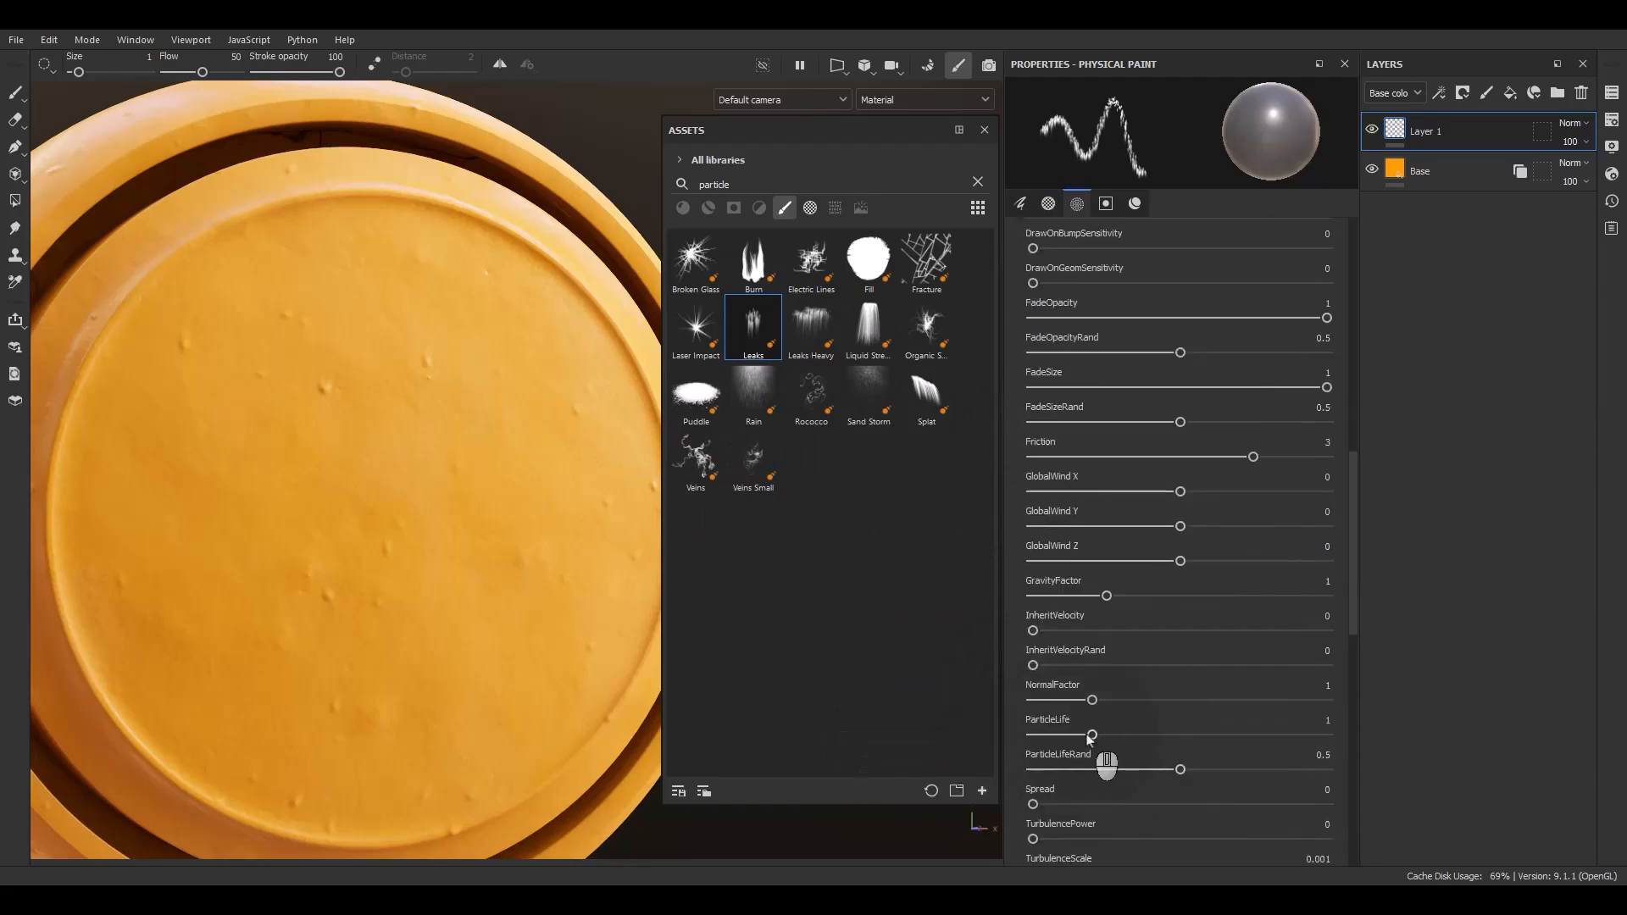
Step: Compare Leaks strokes on the front disc with ParticleLife set to 0.04 and to 5
left_click_drag(1092, 736, 1035, 736)
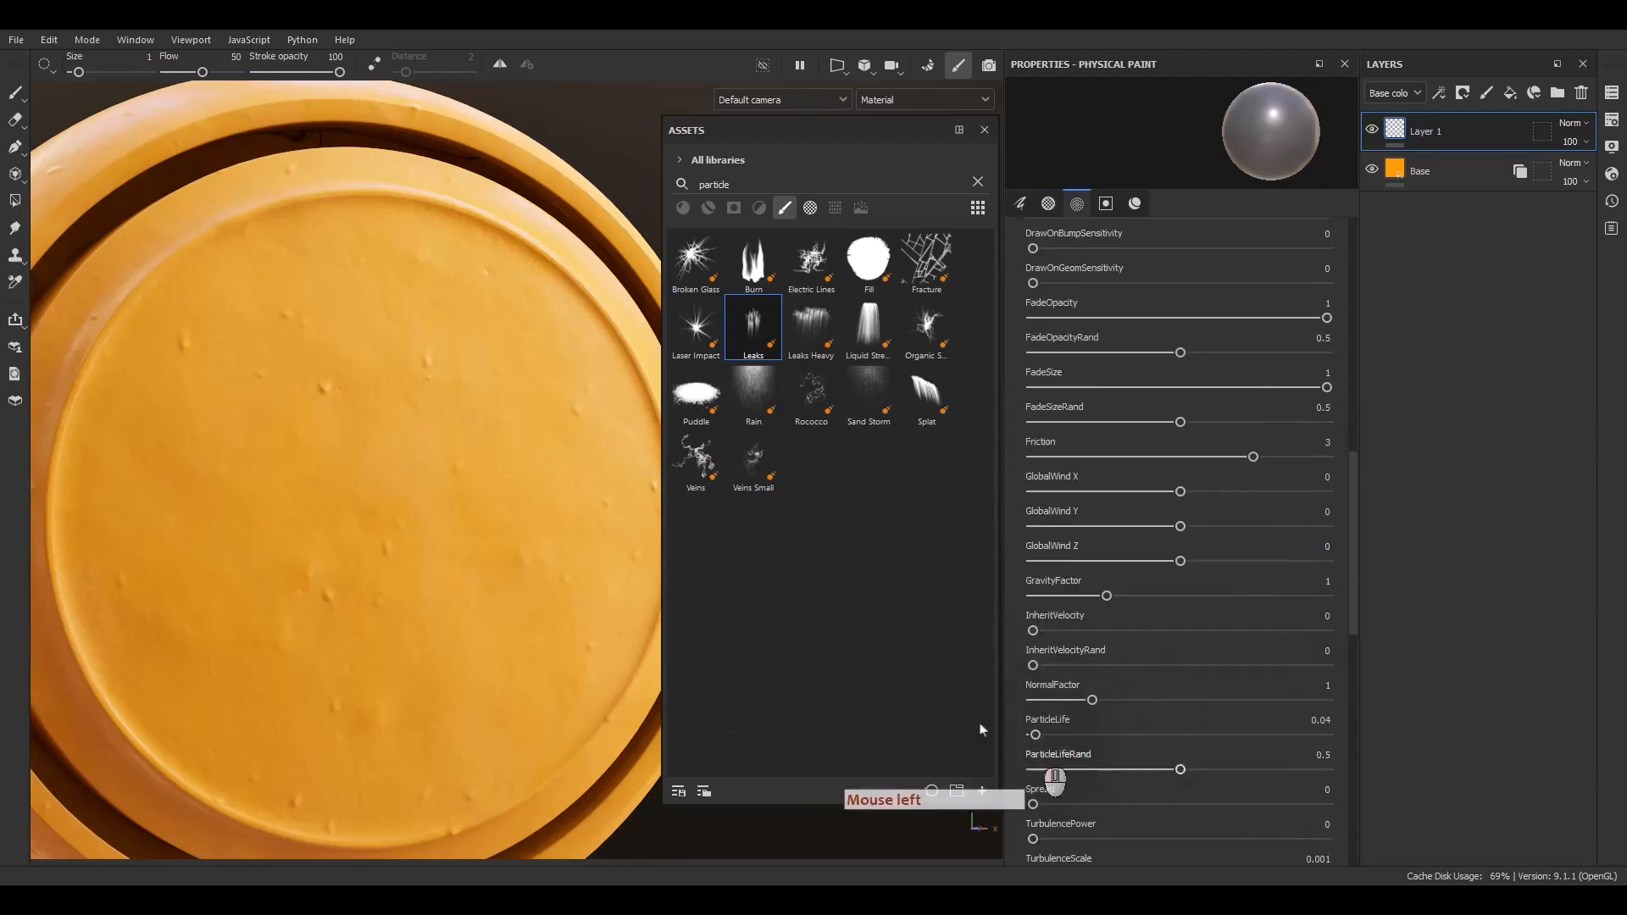
left_click(465, 252)
mouse_move(364, 195)
left_mouse_down()
mouse_move(438, 246)
mouse_move(373, 303)
mouse_move(479, 320)
mouse_move(290, 330)
left_mouse_up()
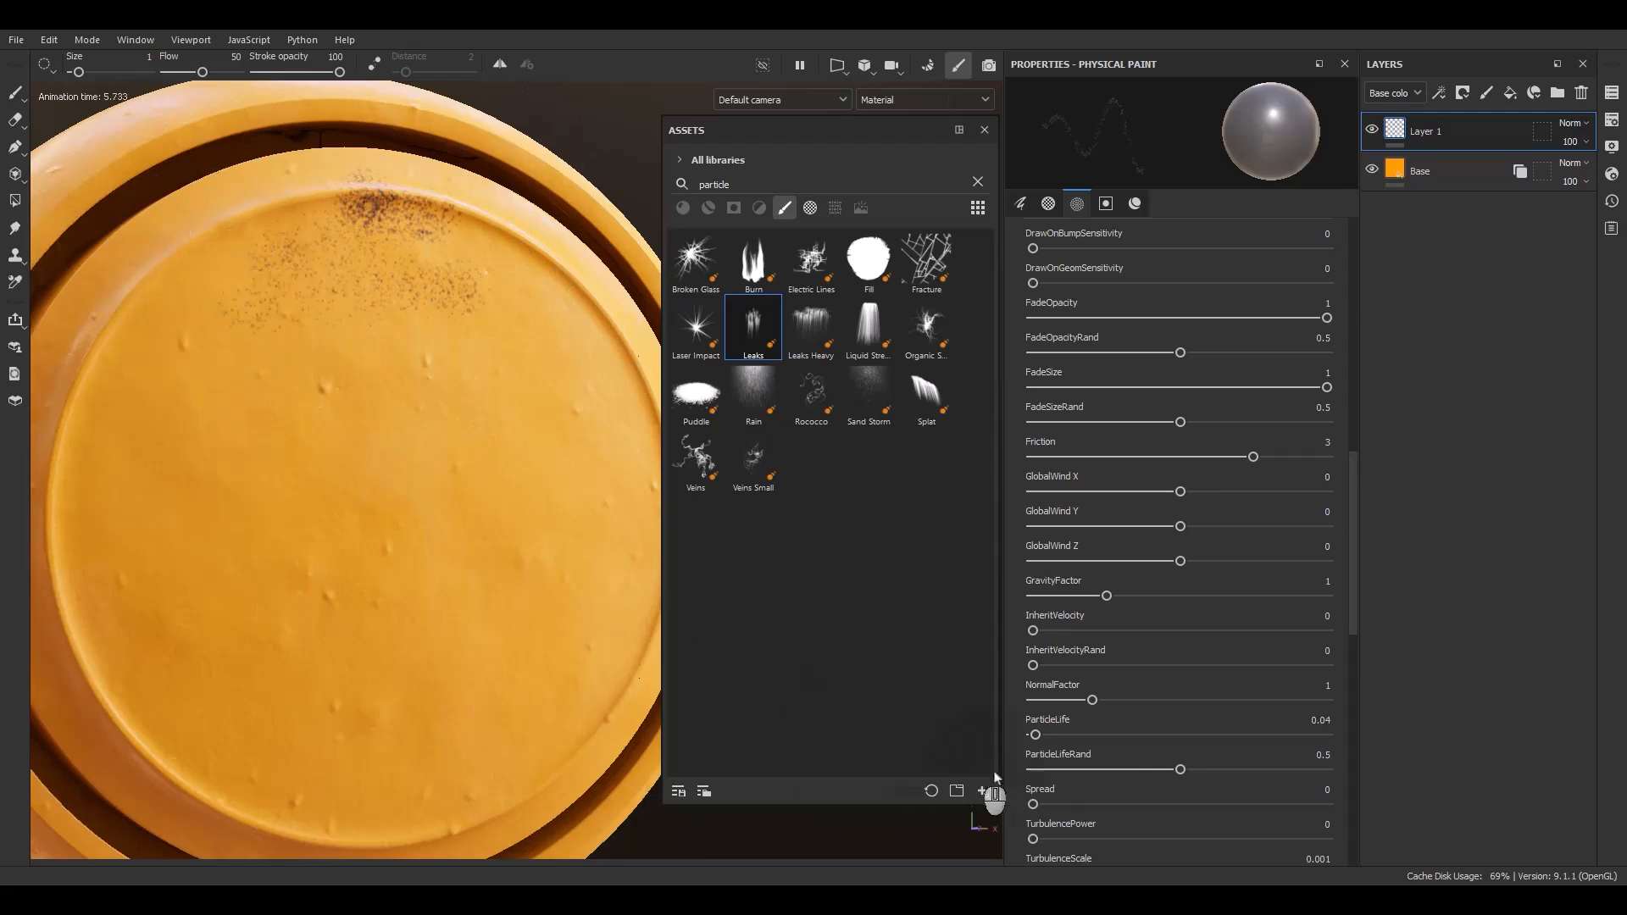
left_click_drag(1061, 744, 1373, 745)
left_click(161, 385)
mouse_move(161, 386)
left_mouse_down()
mouse_move(280, 280)
mouse_move(360, 269)
mouse_move(385, 230)
mouse_move(552, 229)
mouse_move(591, 254)
mouse_move(180, 259)
left_mouse_up()
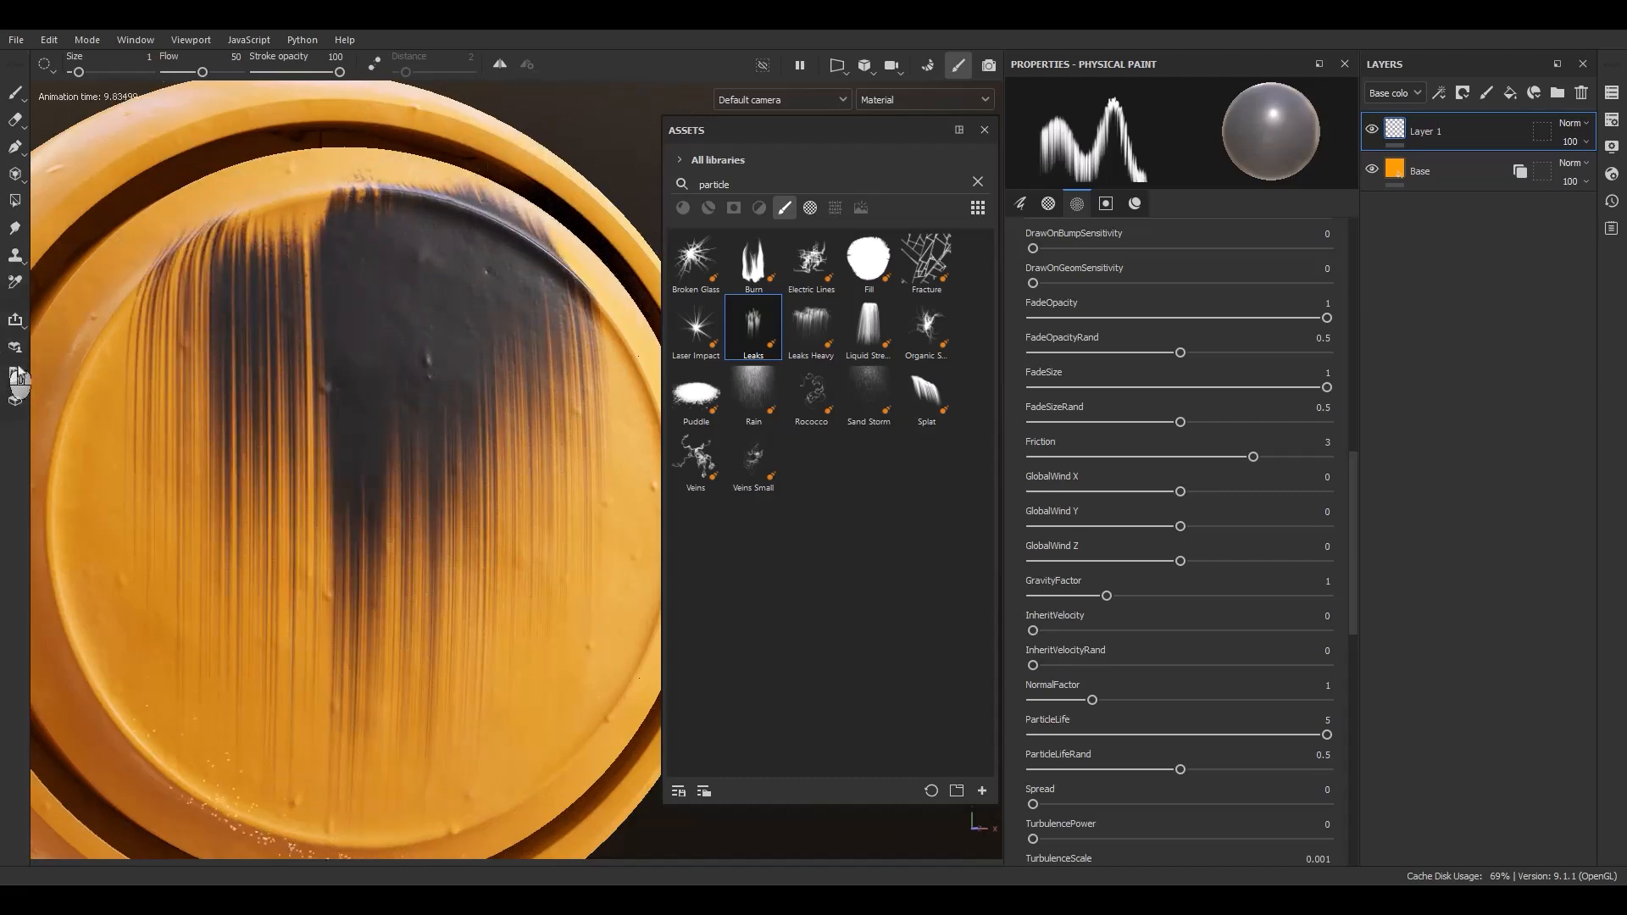
Step: Examine the long Leaks strokes on the front disc and look through the brush's Receiver physics parameters
scroll(276, 483, "down", 3)
left_click_drag(276, 483, 370, 500, "alt")
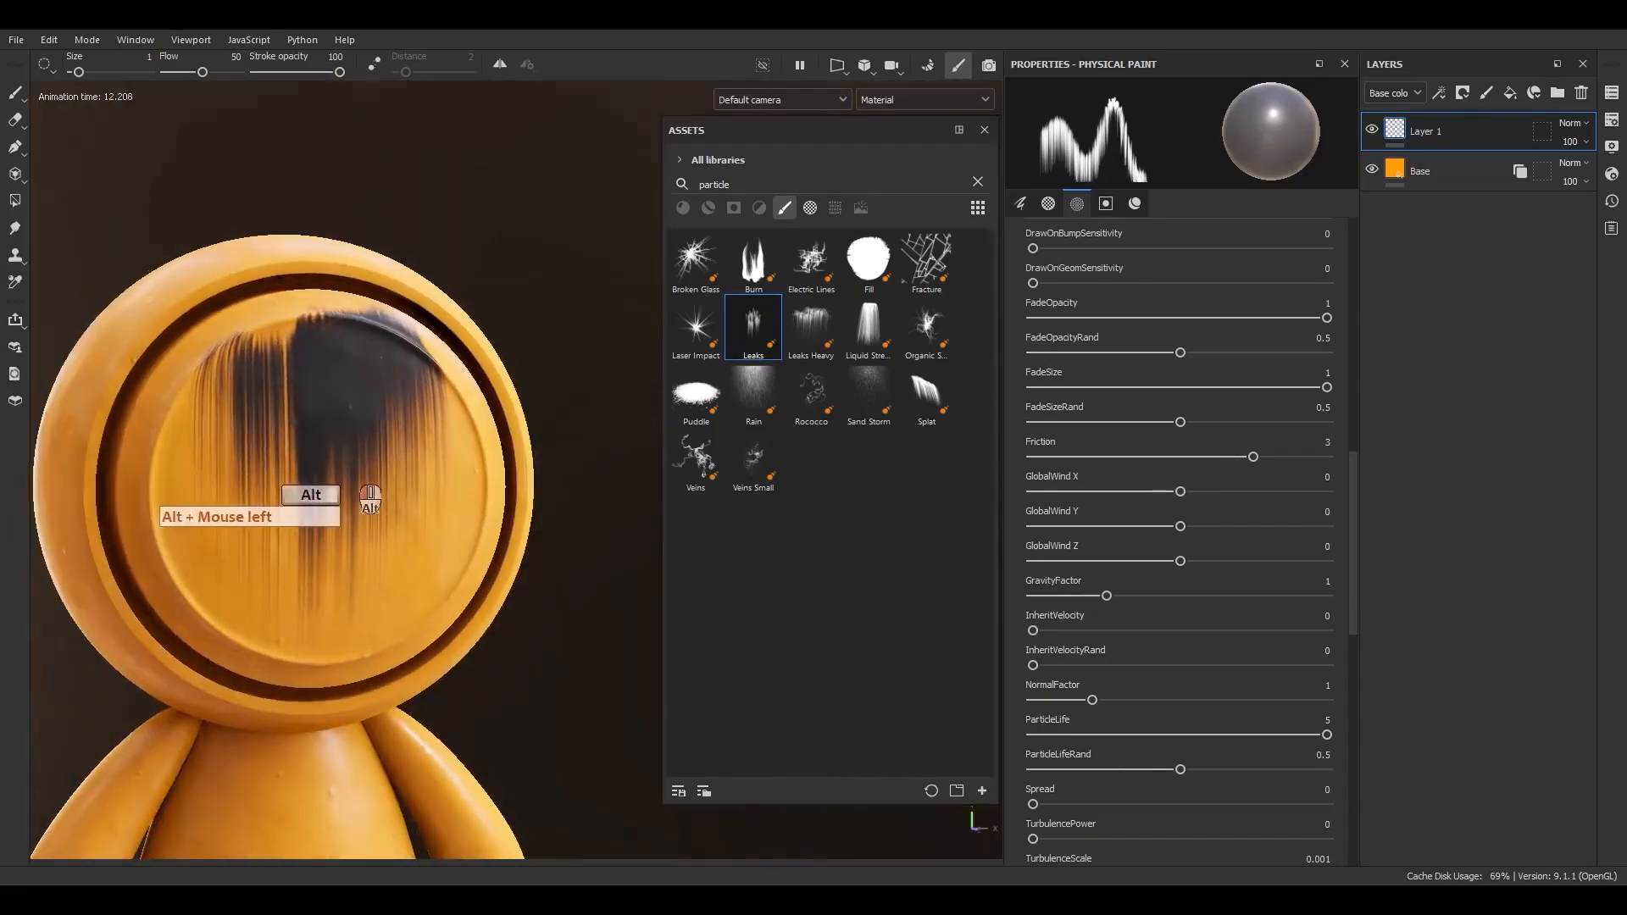
right_click_drag(370, 500, 745, 661, "alt")
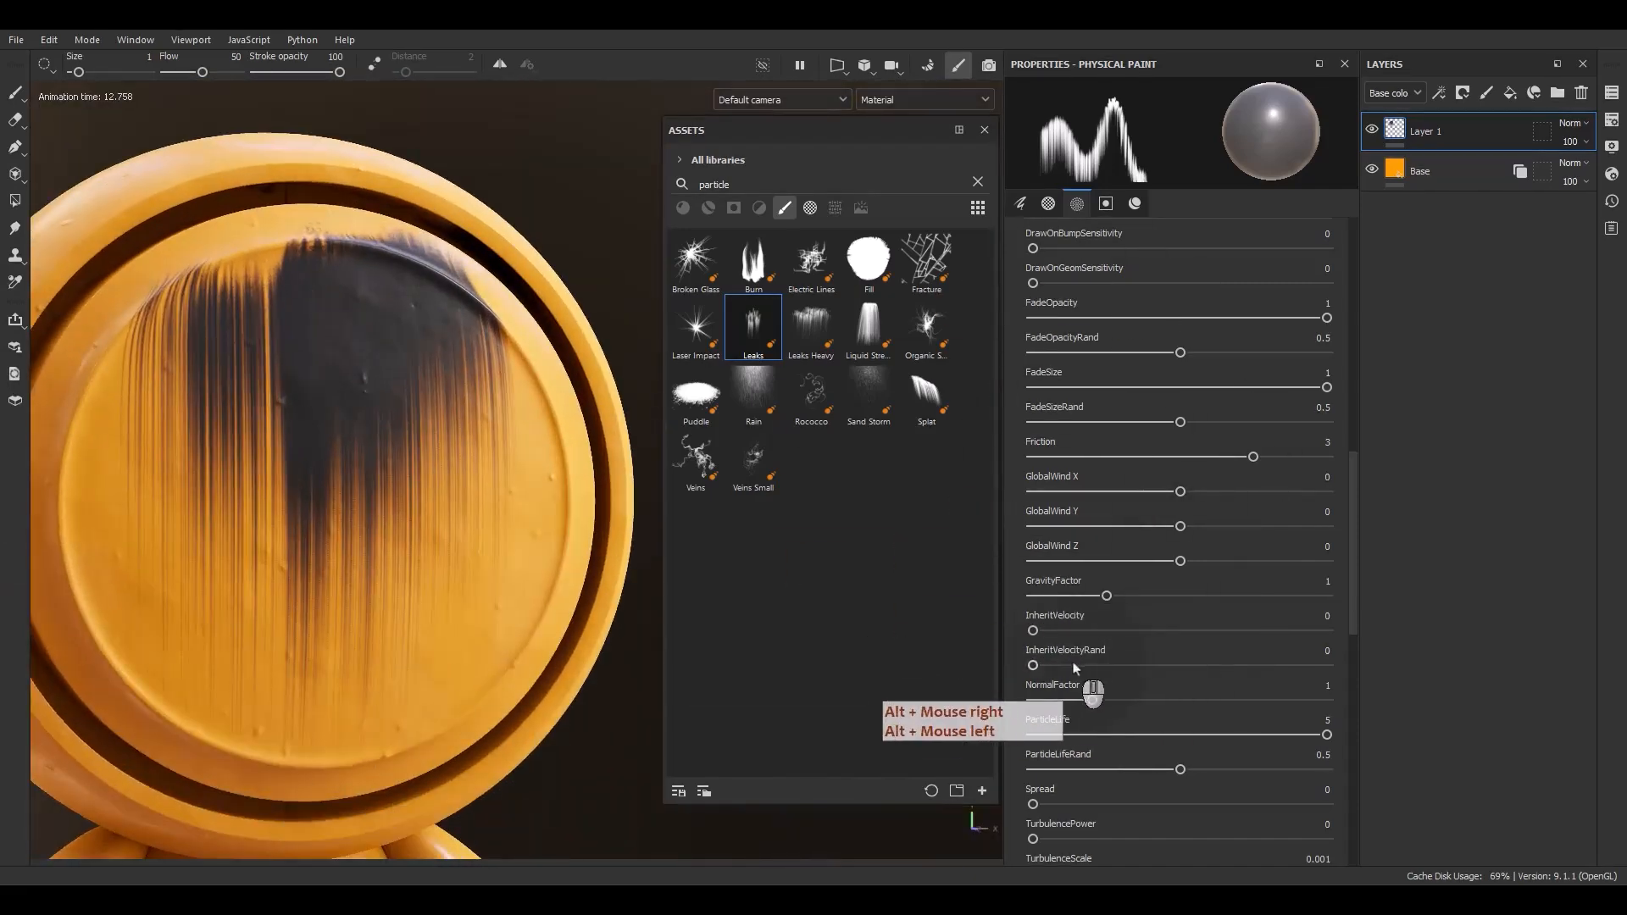
scroll(1110, 661, "up", 2)
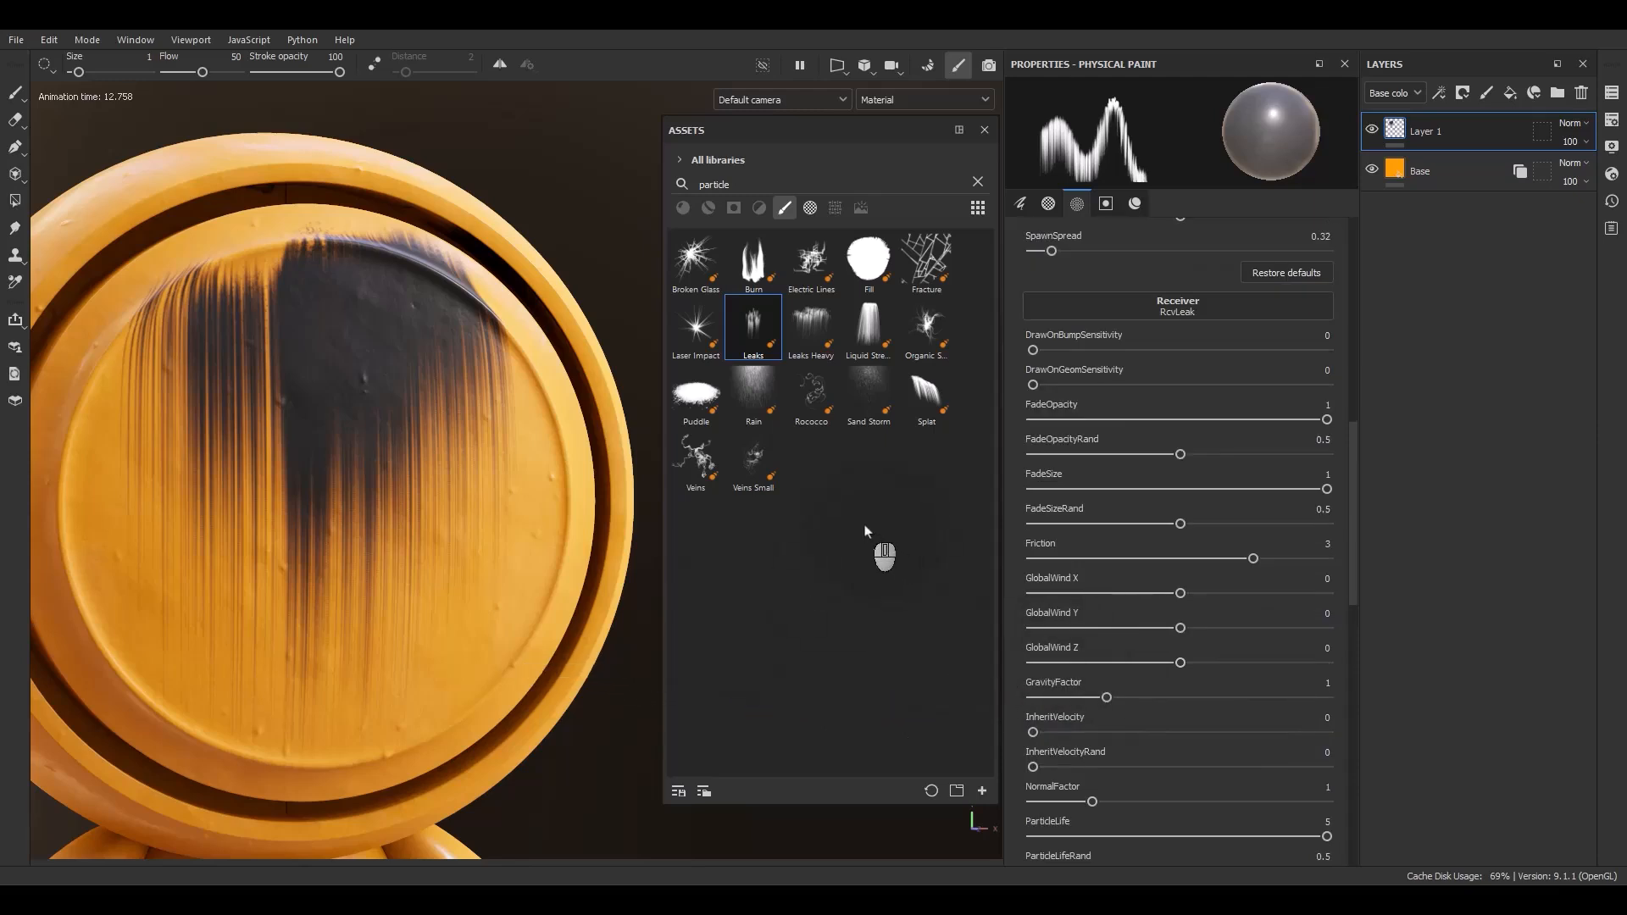
mouse_move(871, 385)
scroll(1055, 778, "down", 1)
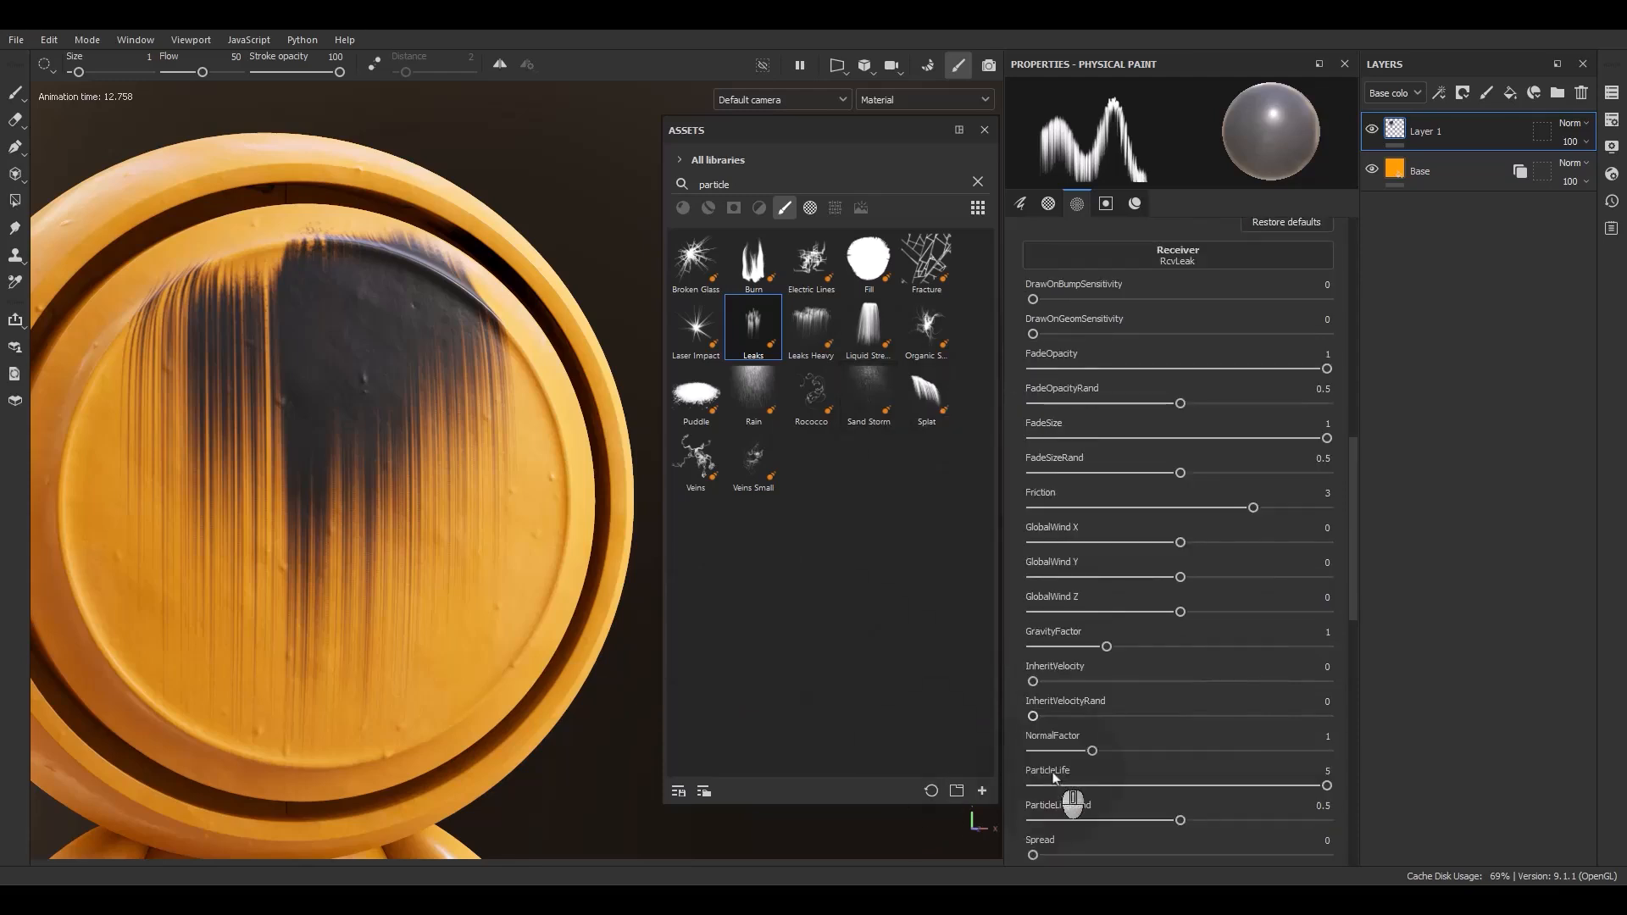
scroll(1055, 778, "down", 2)
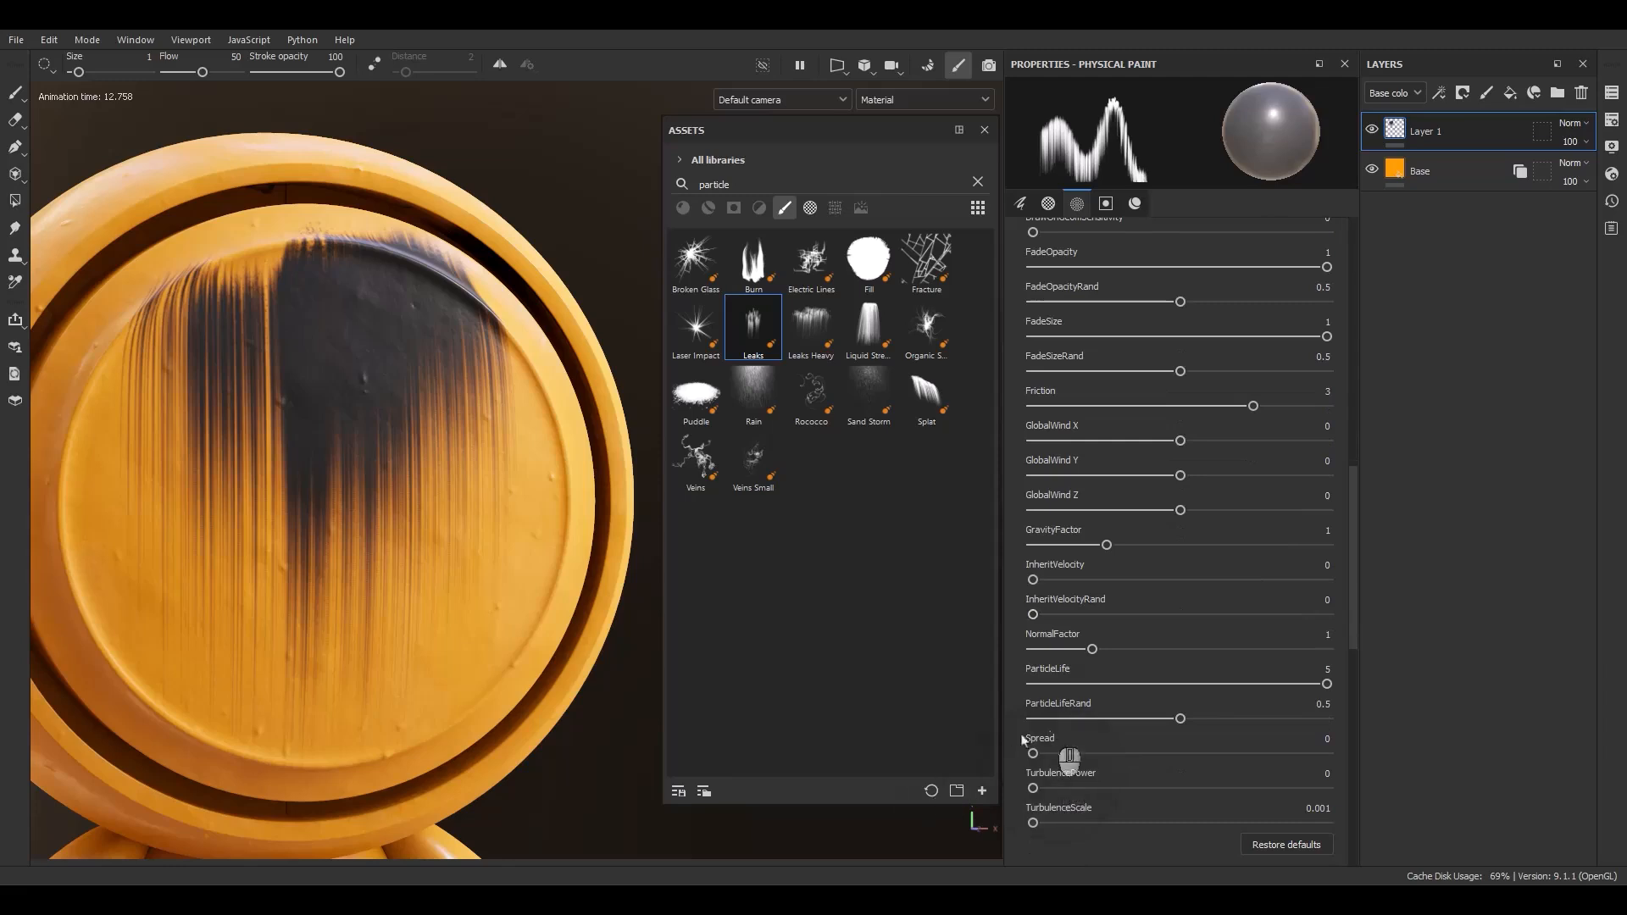
Step: Switch to the Physical Eraser and try erasing the leaks on the front disc with the Burn particle brush
left_click(8, 100)
mouse_move(12, 117)
left_mouse_down()
mouse_move(89, 153)
mouse_move(86, 140)
left_mouse_up()
left_click(767, 303)
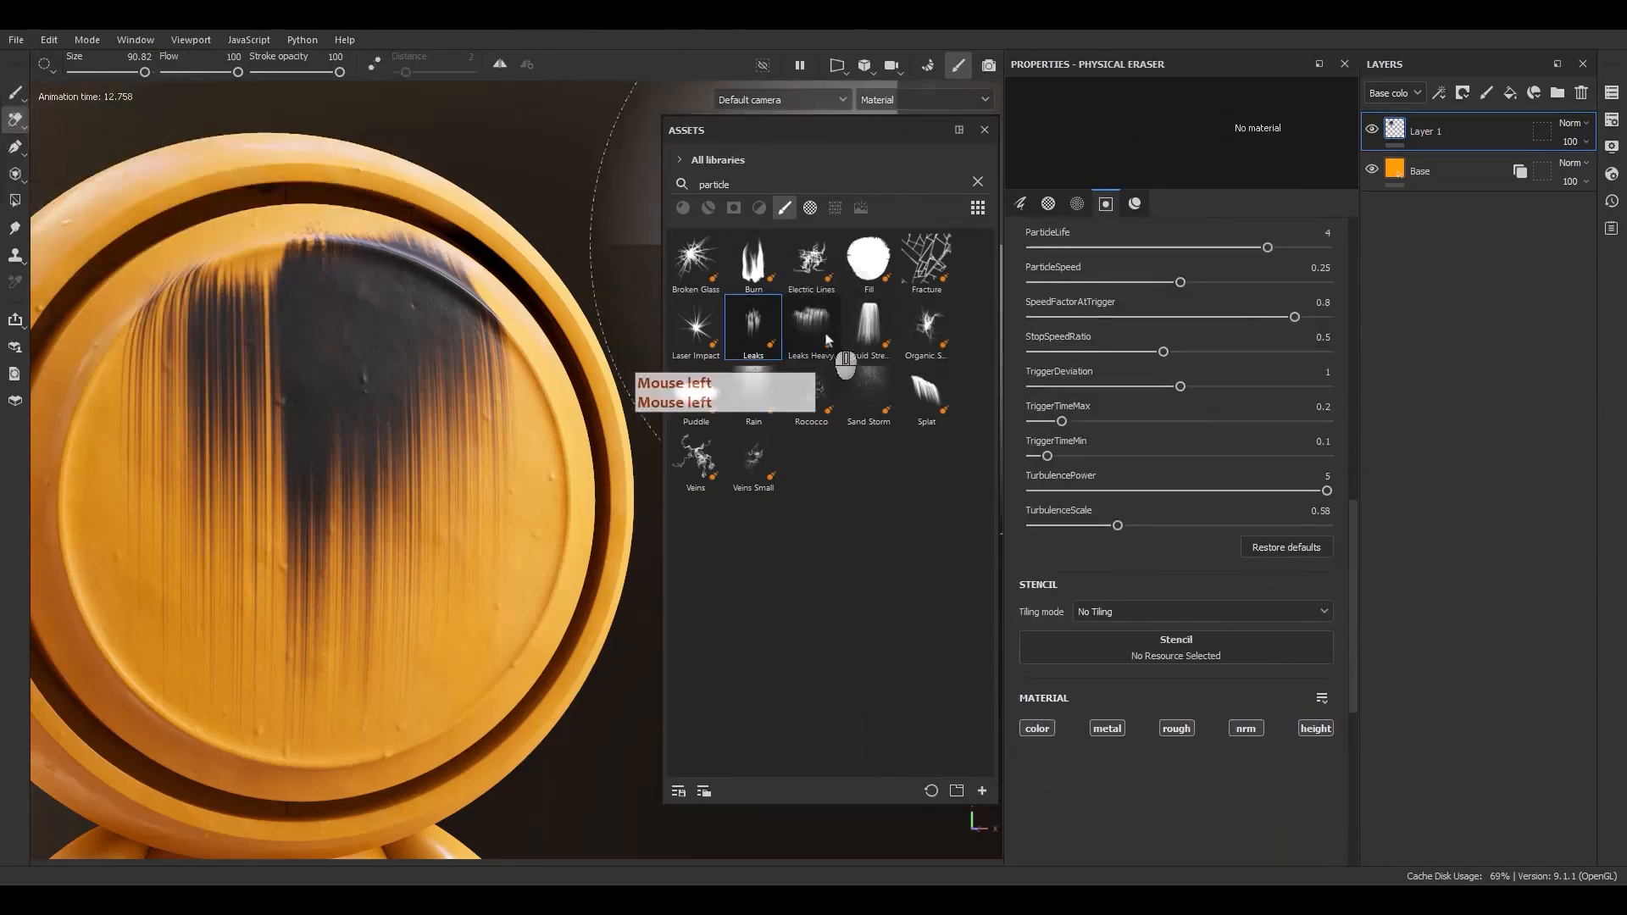
left_click(770, 297)
mouse_move(331, 623)
left_mouse_down()
mouse_move(262, 576)
mouse_move(403, 682)
mouse_move(356, 603)
mouse_move(259, 555)
mouse_move(246, 479)
mouse_move(386, 430)
mouse_move(347, 325)
mouse_move(305, 332)
left_mouse_up()
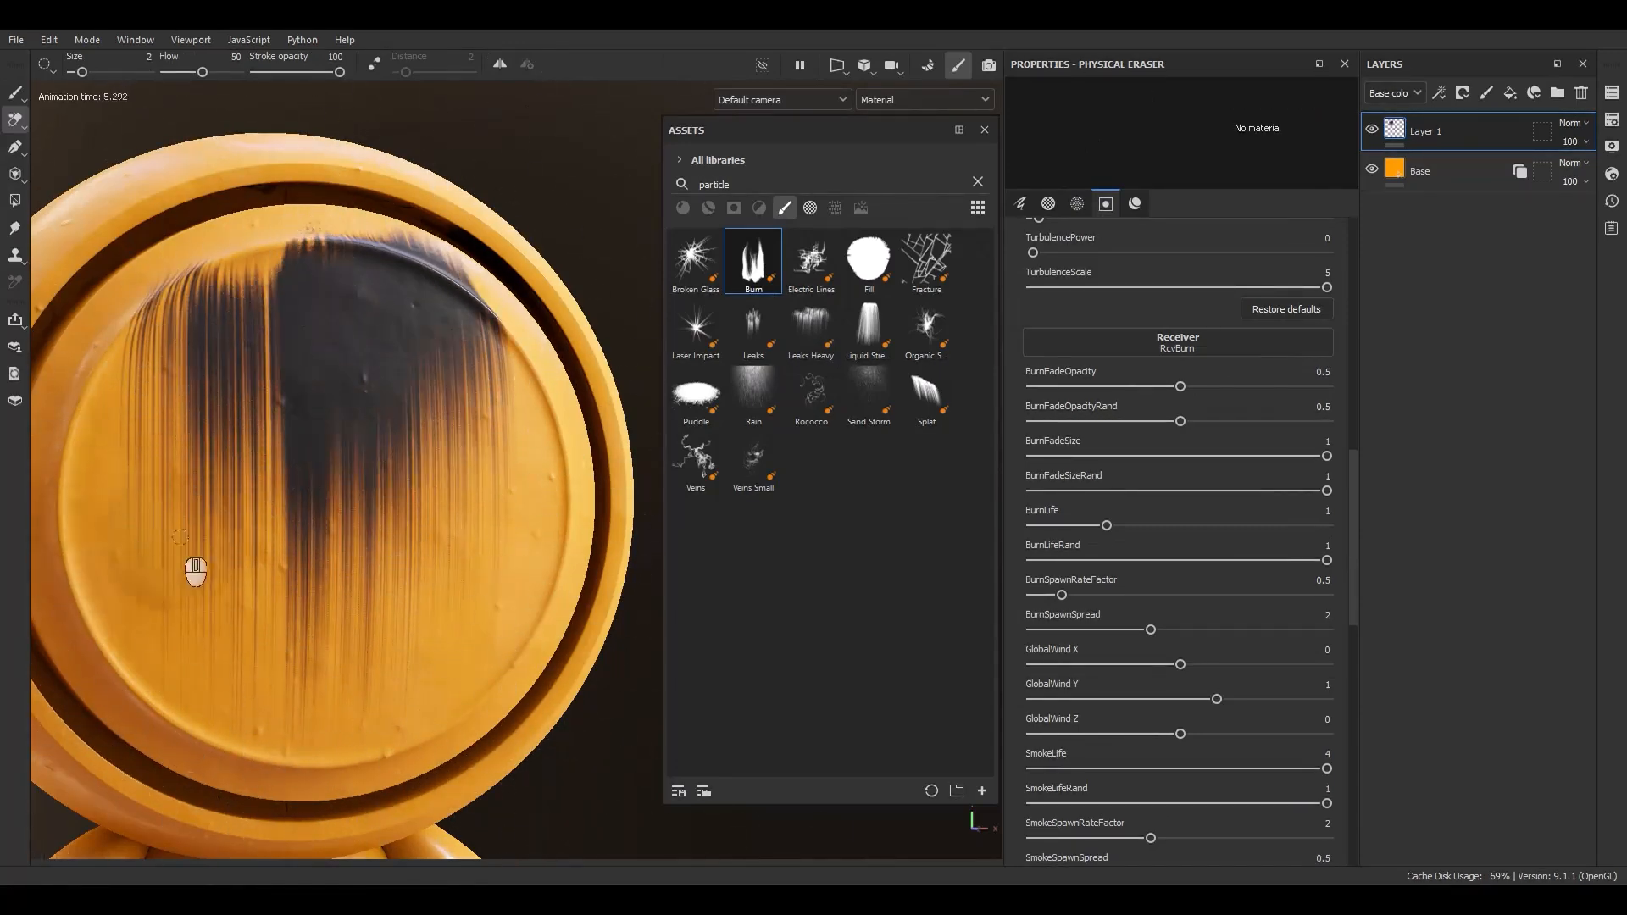
Step: Erase the leak strokes from the front disc with the Laser Impact particle brush
left_click(695, 329)
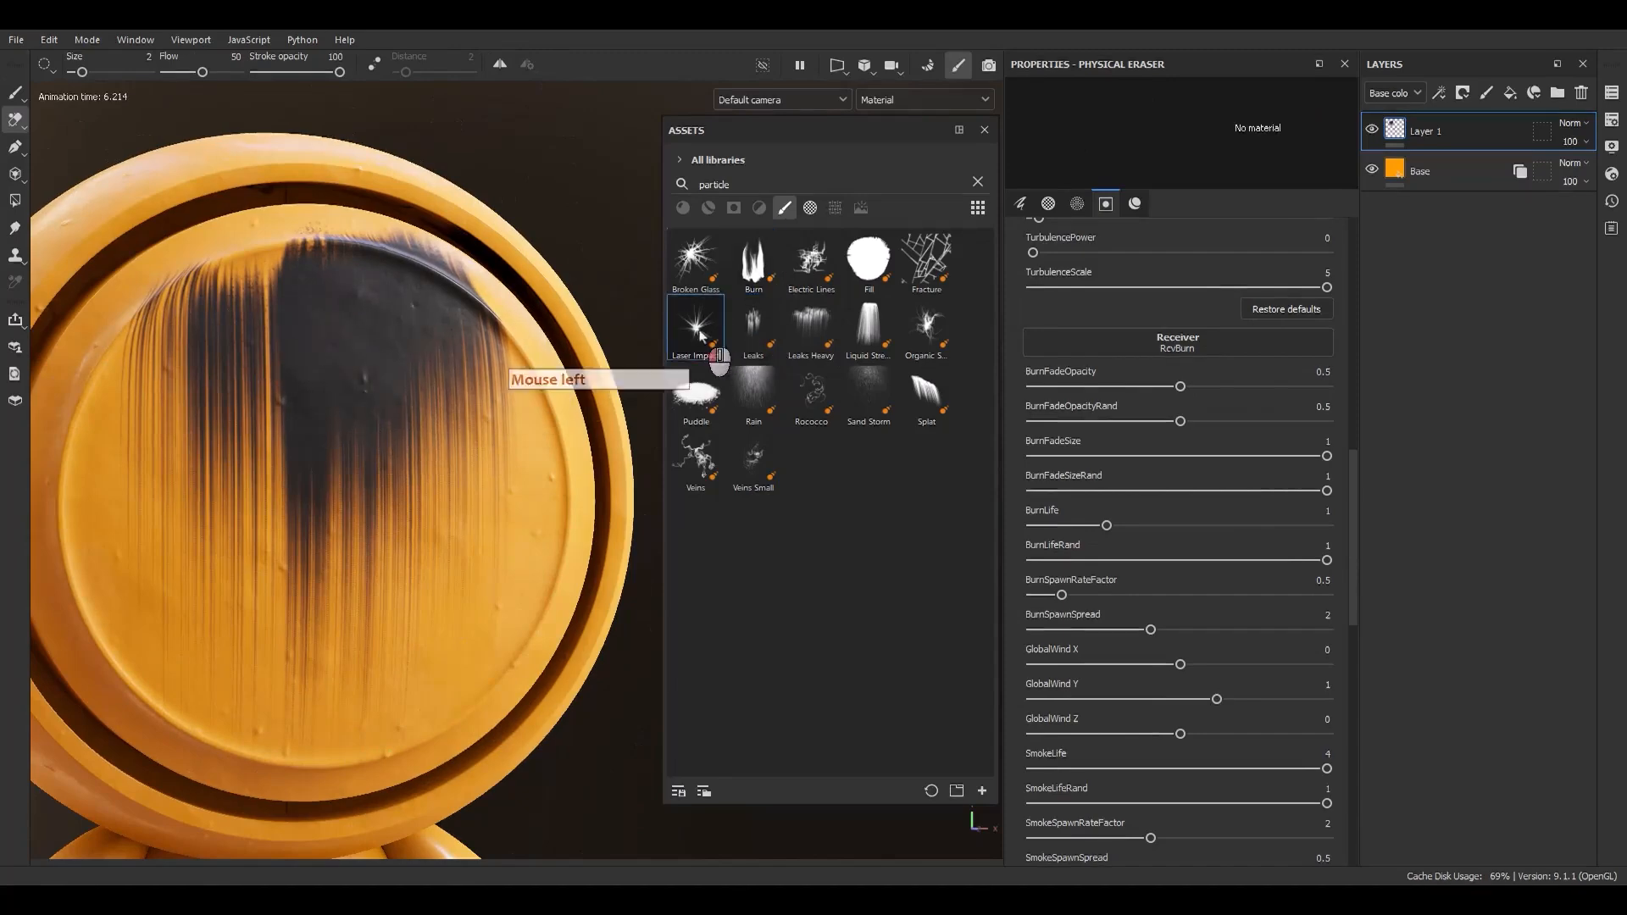
mouse_move(258, 532)
left_mouse_down()
mouse_move(336, 409)
mouse_move(429, 363)
mouse_move(387, 457)
mouse_move(320, 438)
mouse_move(189, 582)
mouse_move(499, 366)
mouse_move(297, 497)
mouse_move(405, 555)
mouse_move(439, 468)
left_mouse_up()
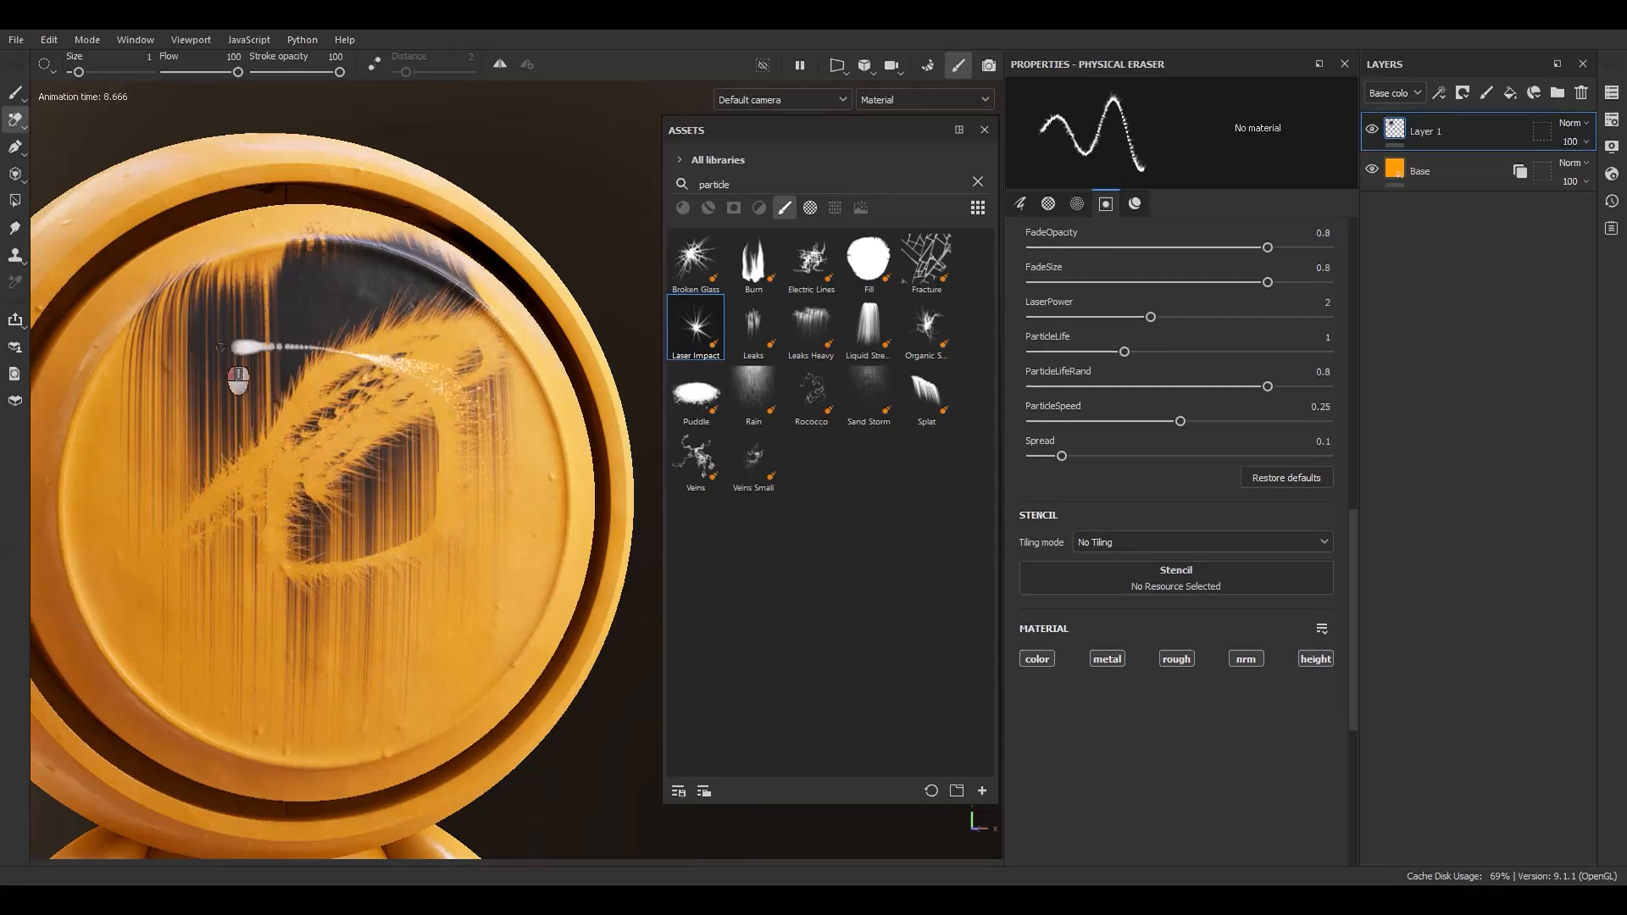
right_click_drag(215, 407, 449, 352, "ctrl")
mouse_move(199, 417)
left_mouse_down()
mouse_move(303, 321)
mouse_move(352, 569)
mouse_move(519, 552)
mouse_move(128, 636)
mouse_move(382, 494)
mouse_move(158, 545)
mouse_move(53, 373)
mouse_move(73, 477)
mouse_move(459, 272)
mouse_move(412, 282)
mouse_move(508, 305)
mouse_move(254, 195)
mouse_move(225, 466)
mouse_move(336, 692)
mouse_move(365, 678)
mouse_move(308, 164)
mouse_move(254, 203)
left_mouse_up()
Step: Return to the Physical Paint tool and cover the head with fine streaks using the Rain particle brush
key("ctrl+1")
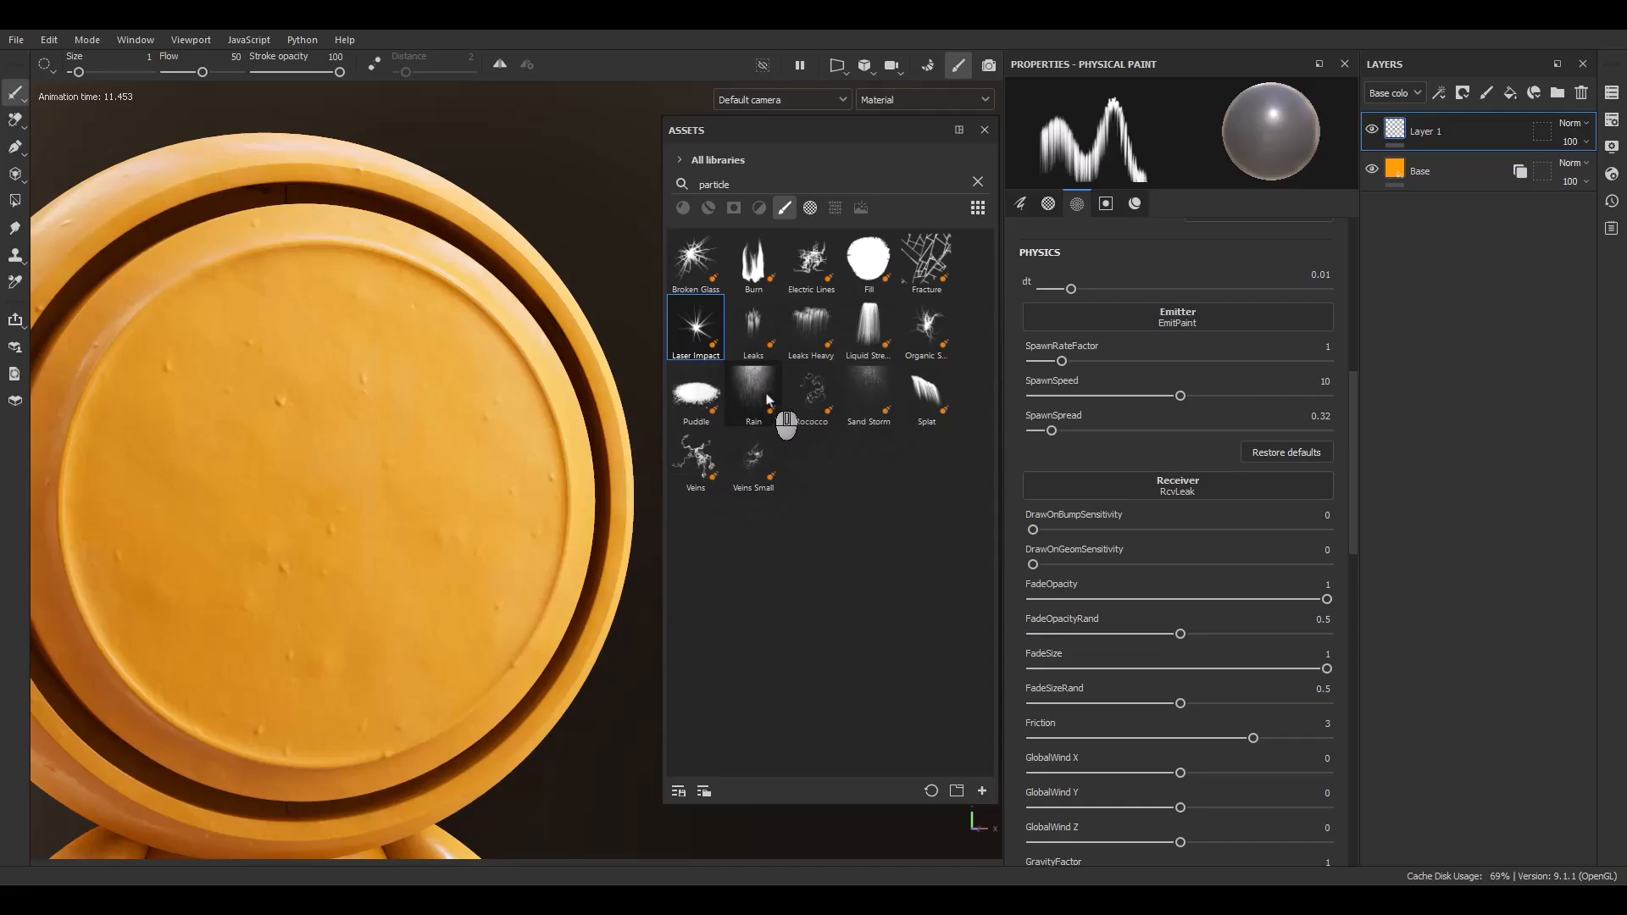
scroll(488, 476, "down", 6)
mouse_move(440, 487)
left_mouse_down("alt")
mouse_move(489, 532)
mouse_move(429, 480)
left_mouse_up("alt")
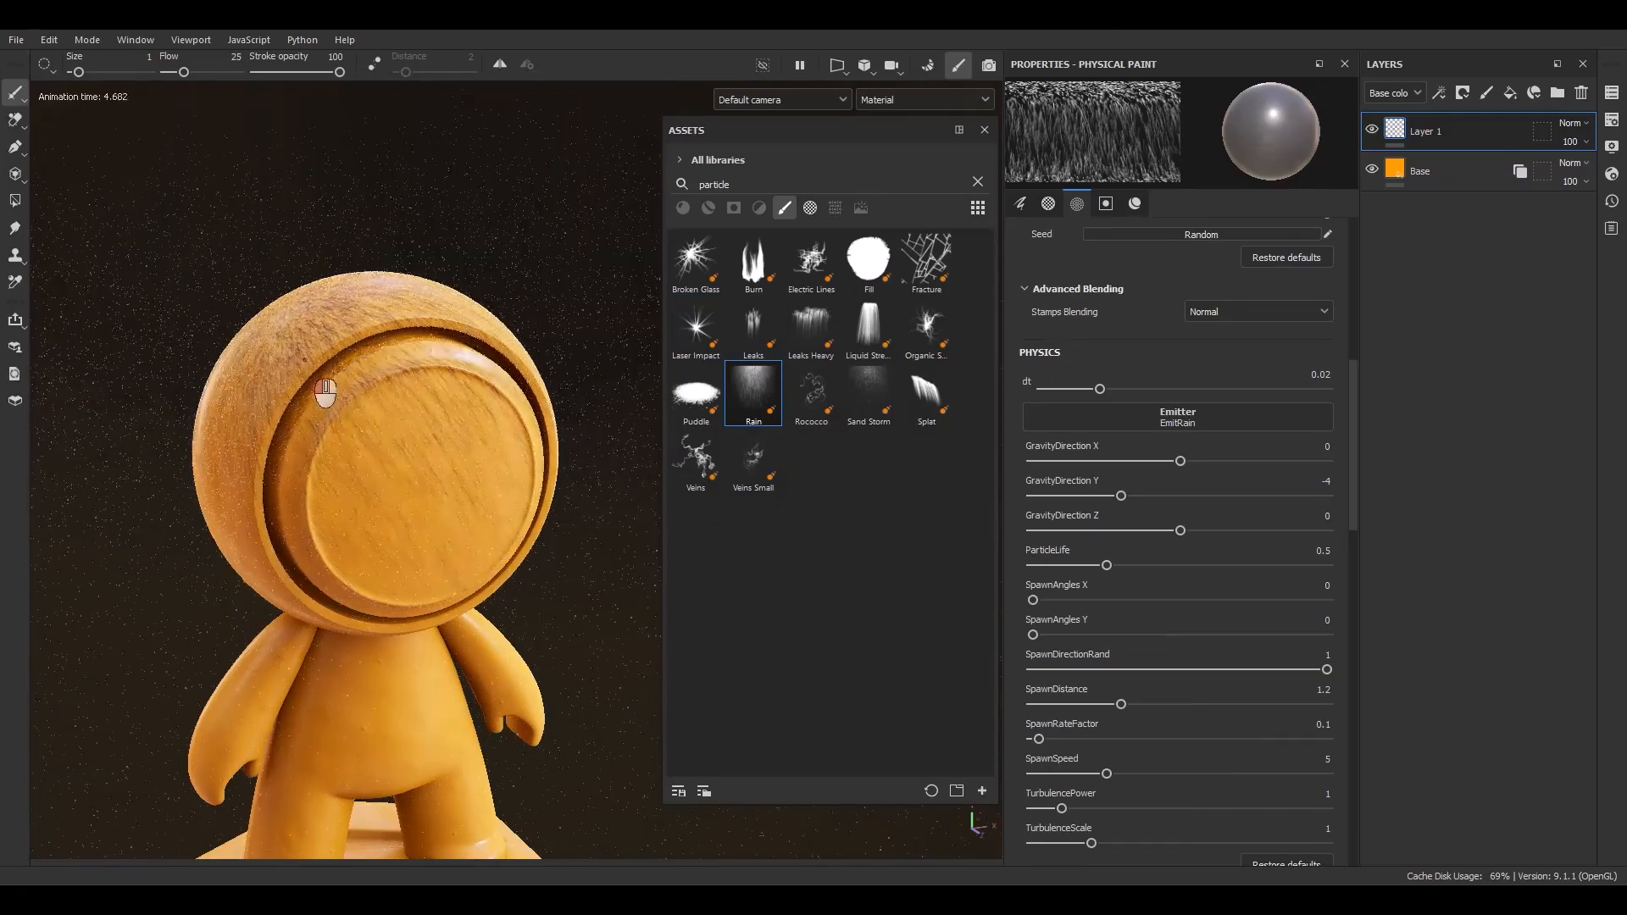
Step: Examine the rain streaks on the side, top and front of the head from several angles
left_click_drag(403, 479, 704, 472, "alt")
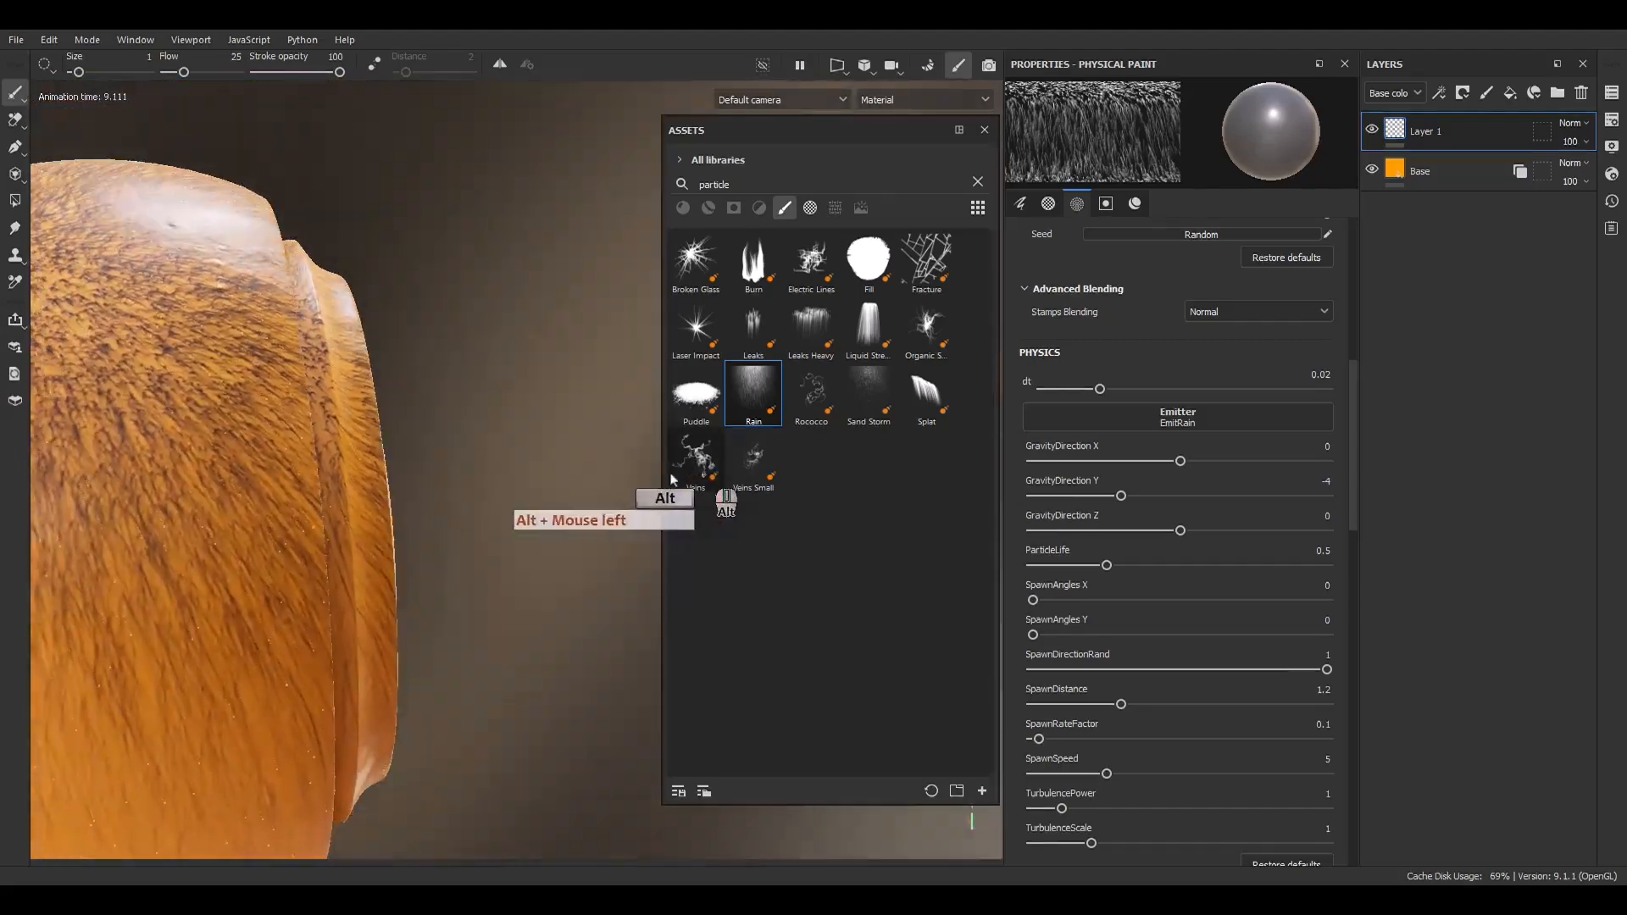
middle_click_drag(407, 473, 606, 461, "alt")
left_click_drag(407, 508, 263, 399, "alt")
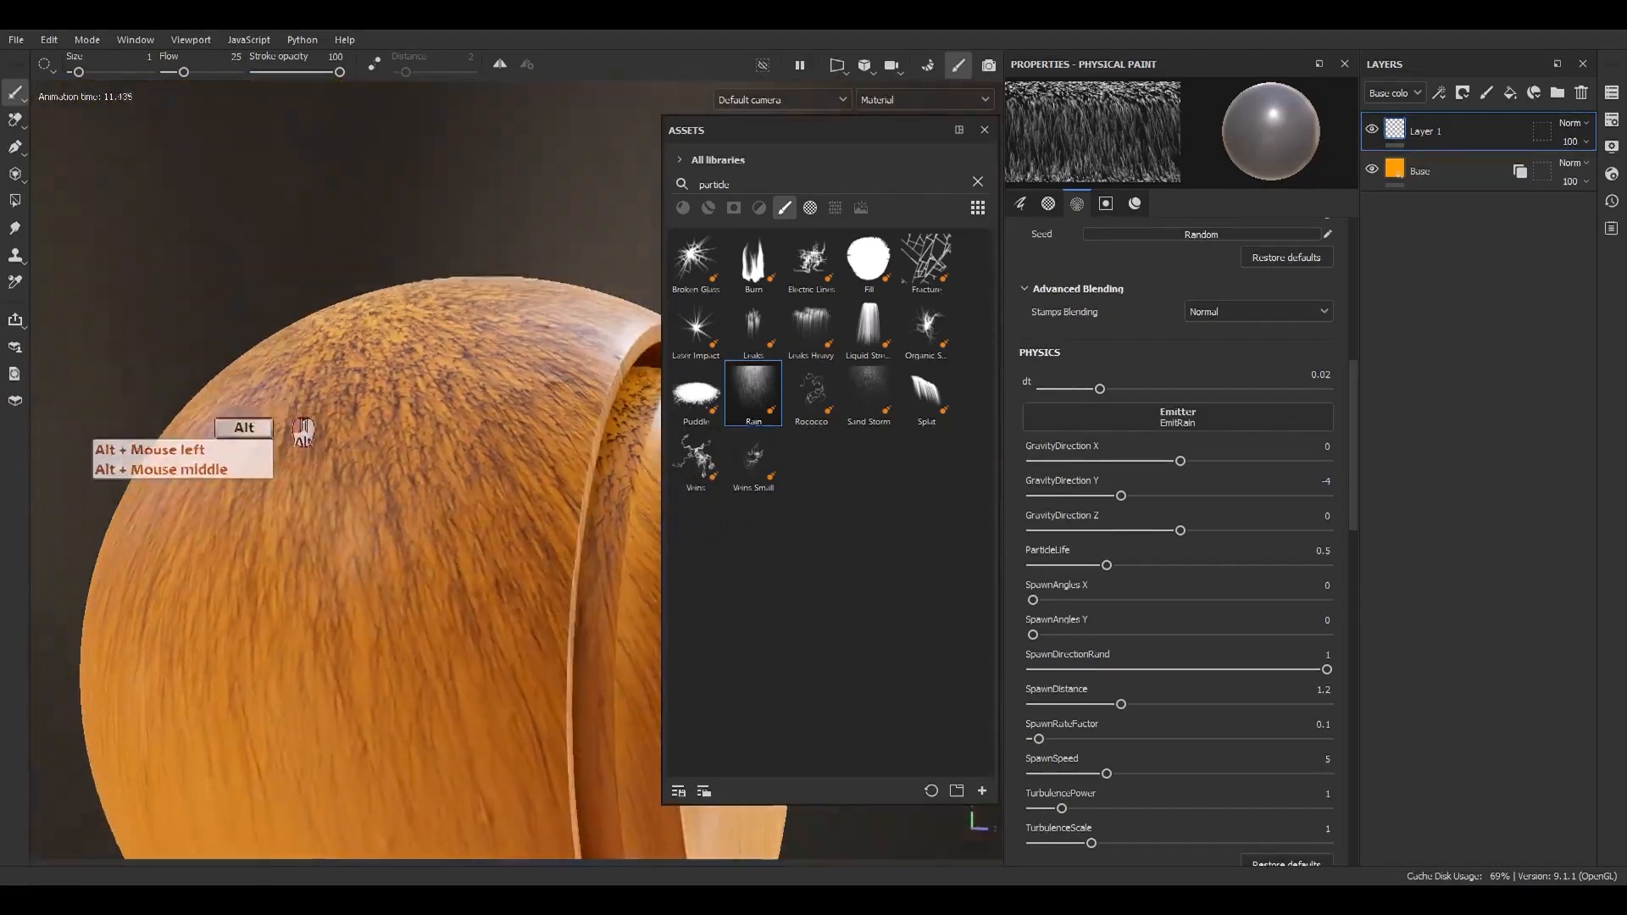
middle_click_drag(262, 399, 237, 344, "alt")
left_click_drag(237, 344, 440, 551, "alt")
right_click_drag(440, 550, 404, 427, "alt")
key("f")
left_click_drag(404, 427, 208, 415, "alt")
middle_click_drag(208, 415, 45, 369, "alt")
left_click_drag(45, 370, 494, 330, "alt")
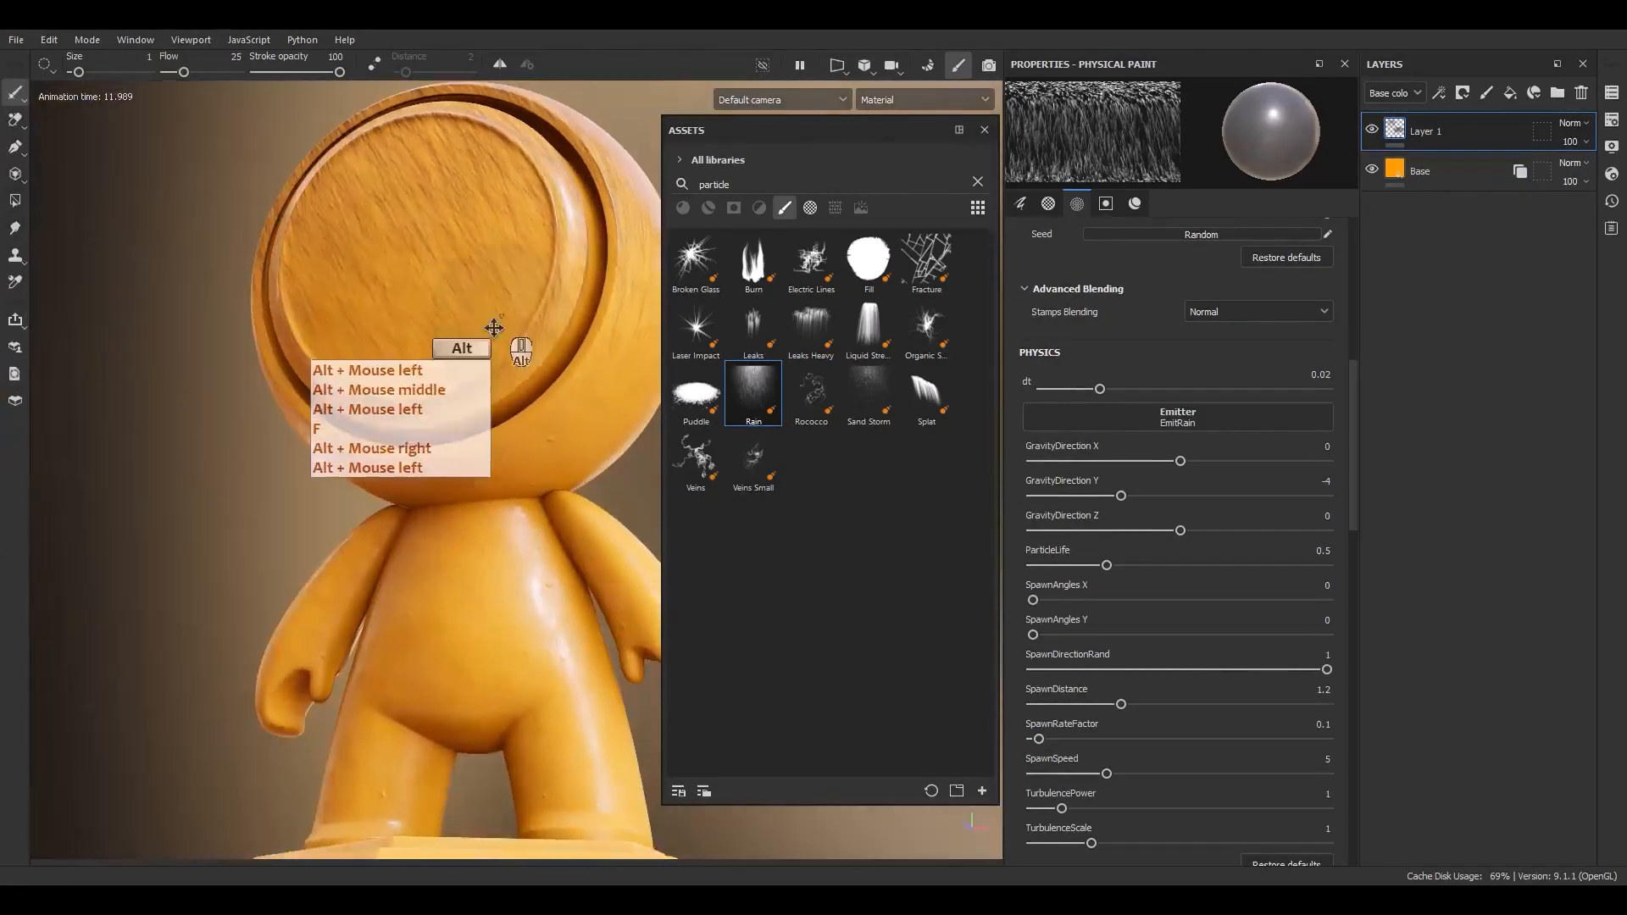
middle_click_drag(494, 330, 414, 339, "alt")
left_click_drag(413, 339, 371, 392, "alt")
right_click_drag(371, 391, 368, 538, "alt")
middle_click_drag(368, 537, 448, 703, "alt")
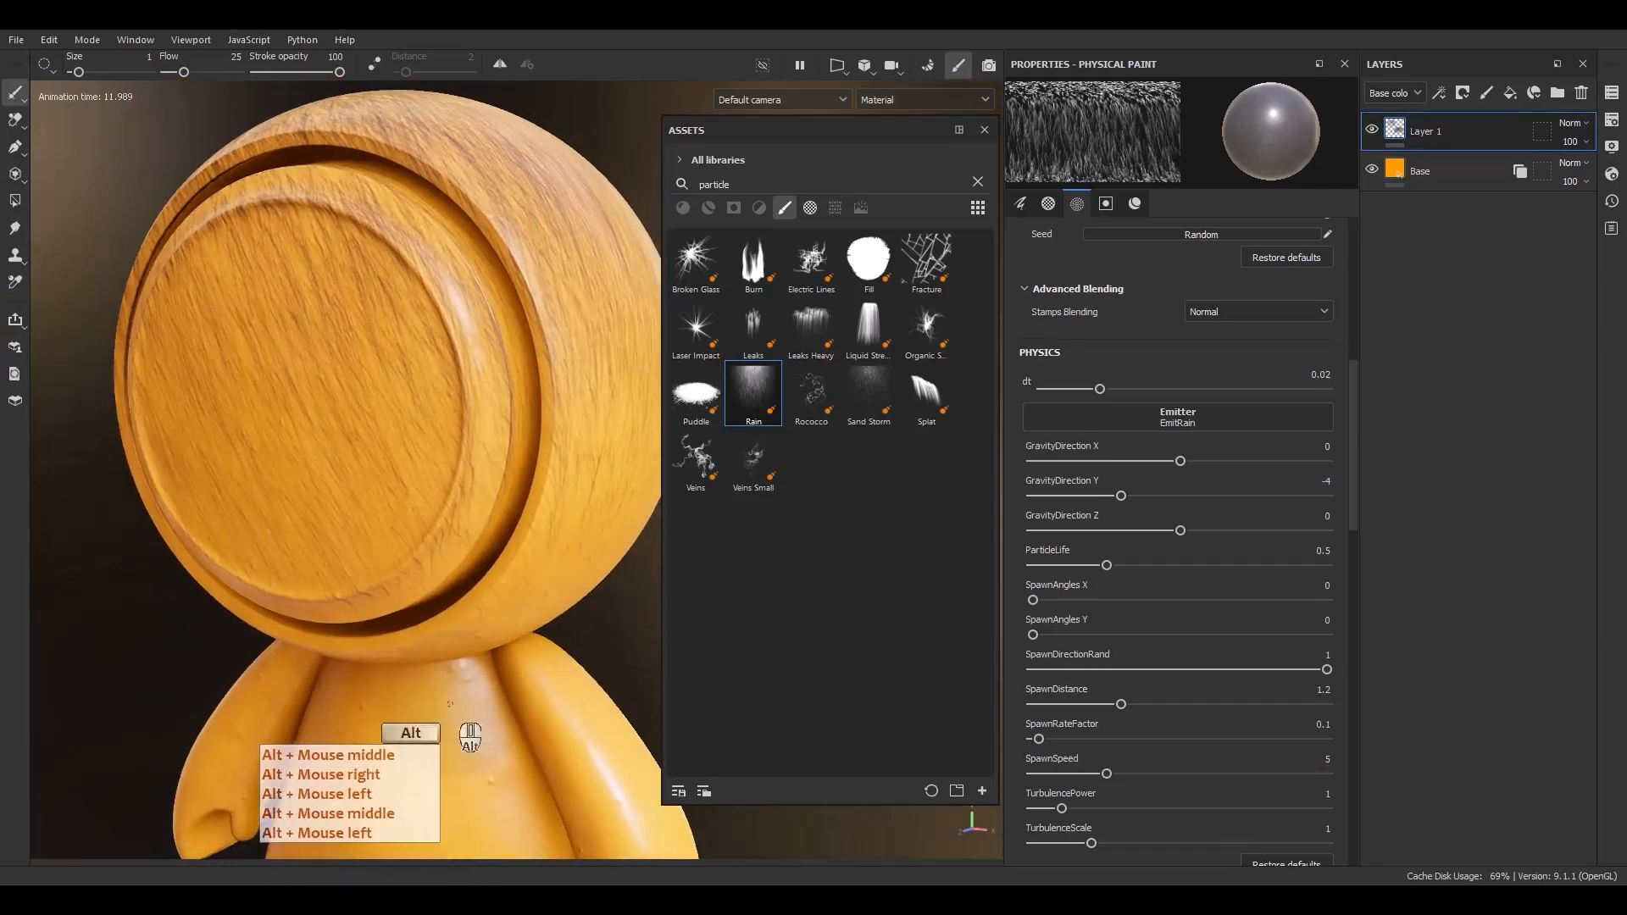
left_click_drag(448, 702, 489, 687, "alt")
key("F9")
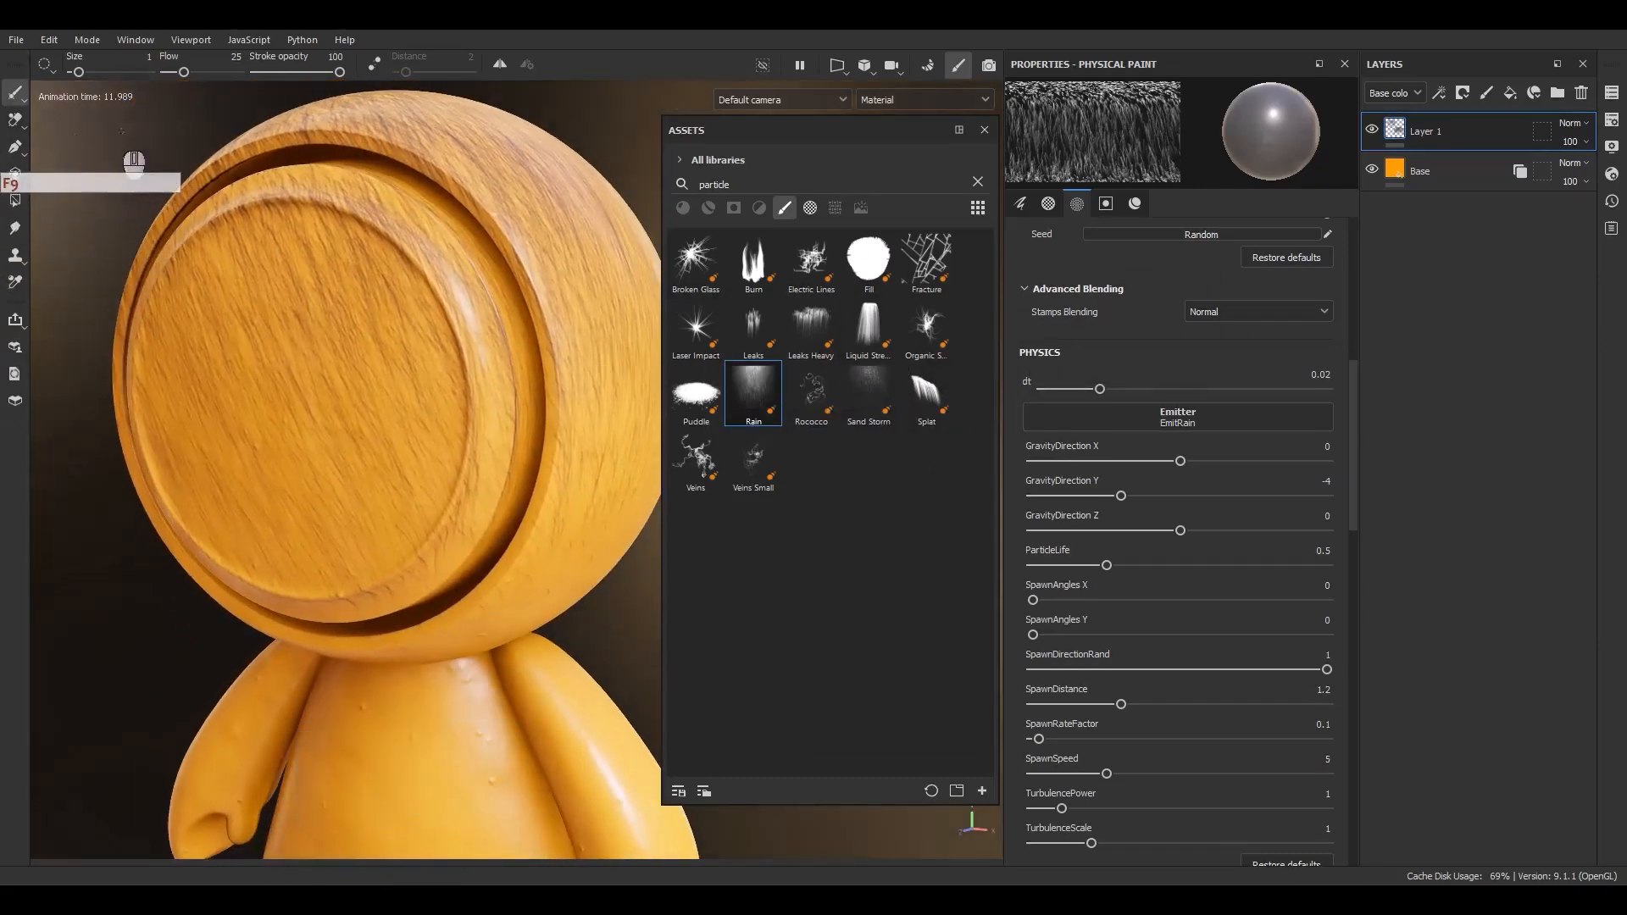
Step: Reopen the brush assets, try the organic particle brush on the front disc and undo its strokes
left_click(981, 132)
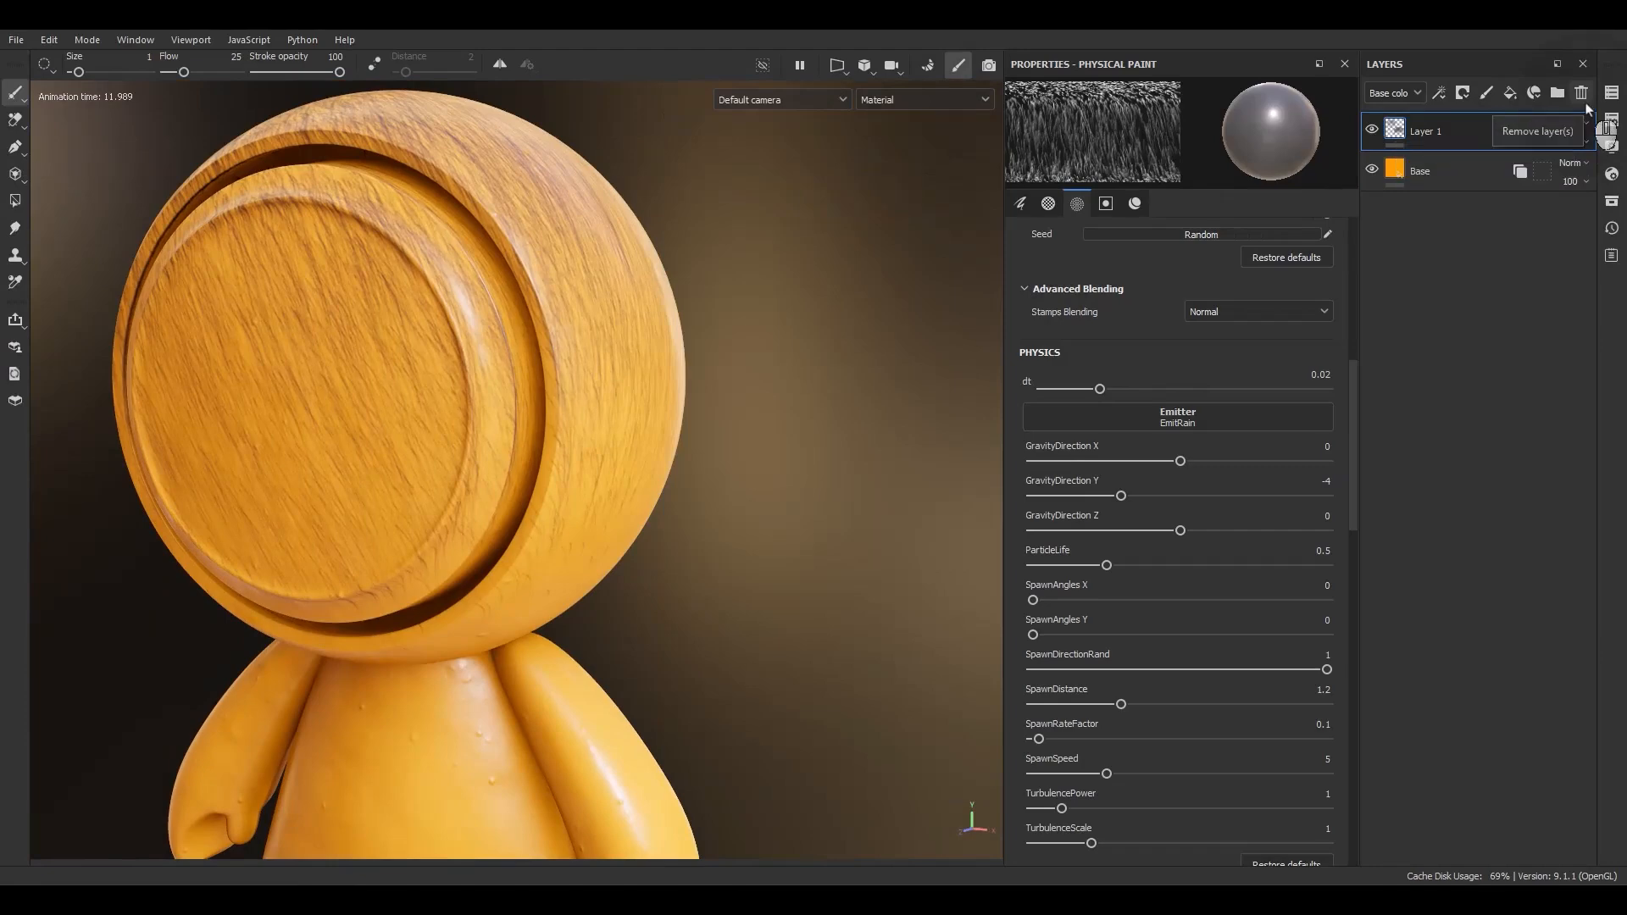
left_click(1610, 201)
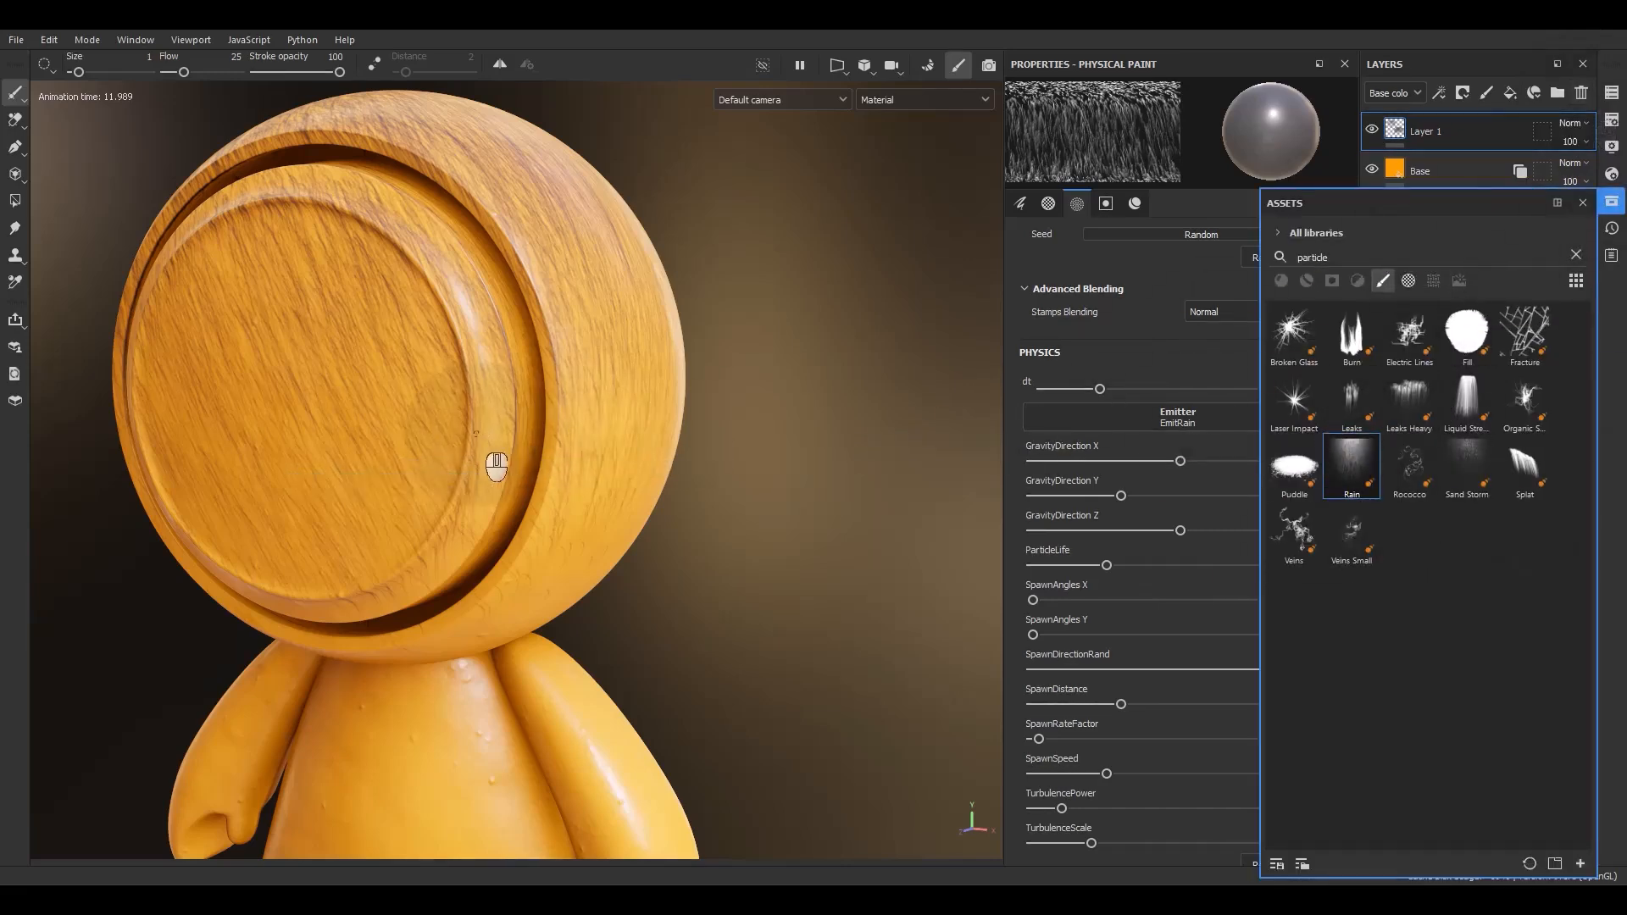
left_click(1524, 402)
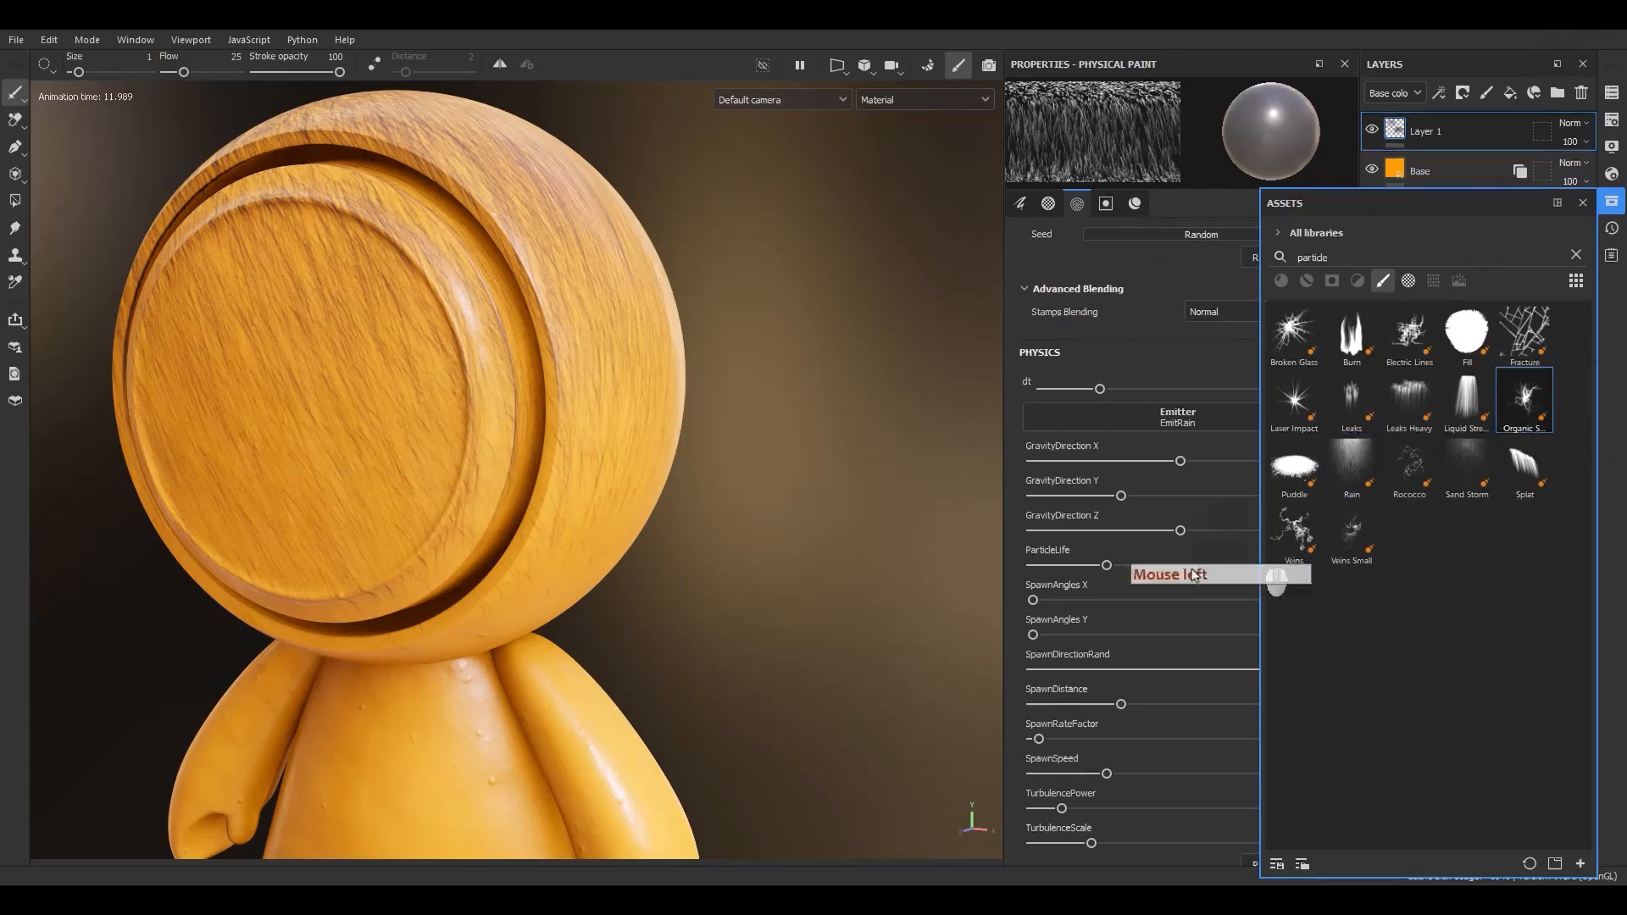
mouse_move(429, 392)
left_mouse_down("alt")
mouse_move(363, 374)
mouse_move(346, 451)
left_mouse_up("alt")
left_click(346, 449)
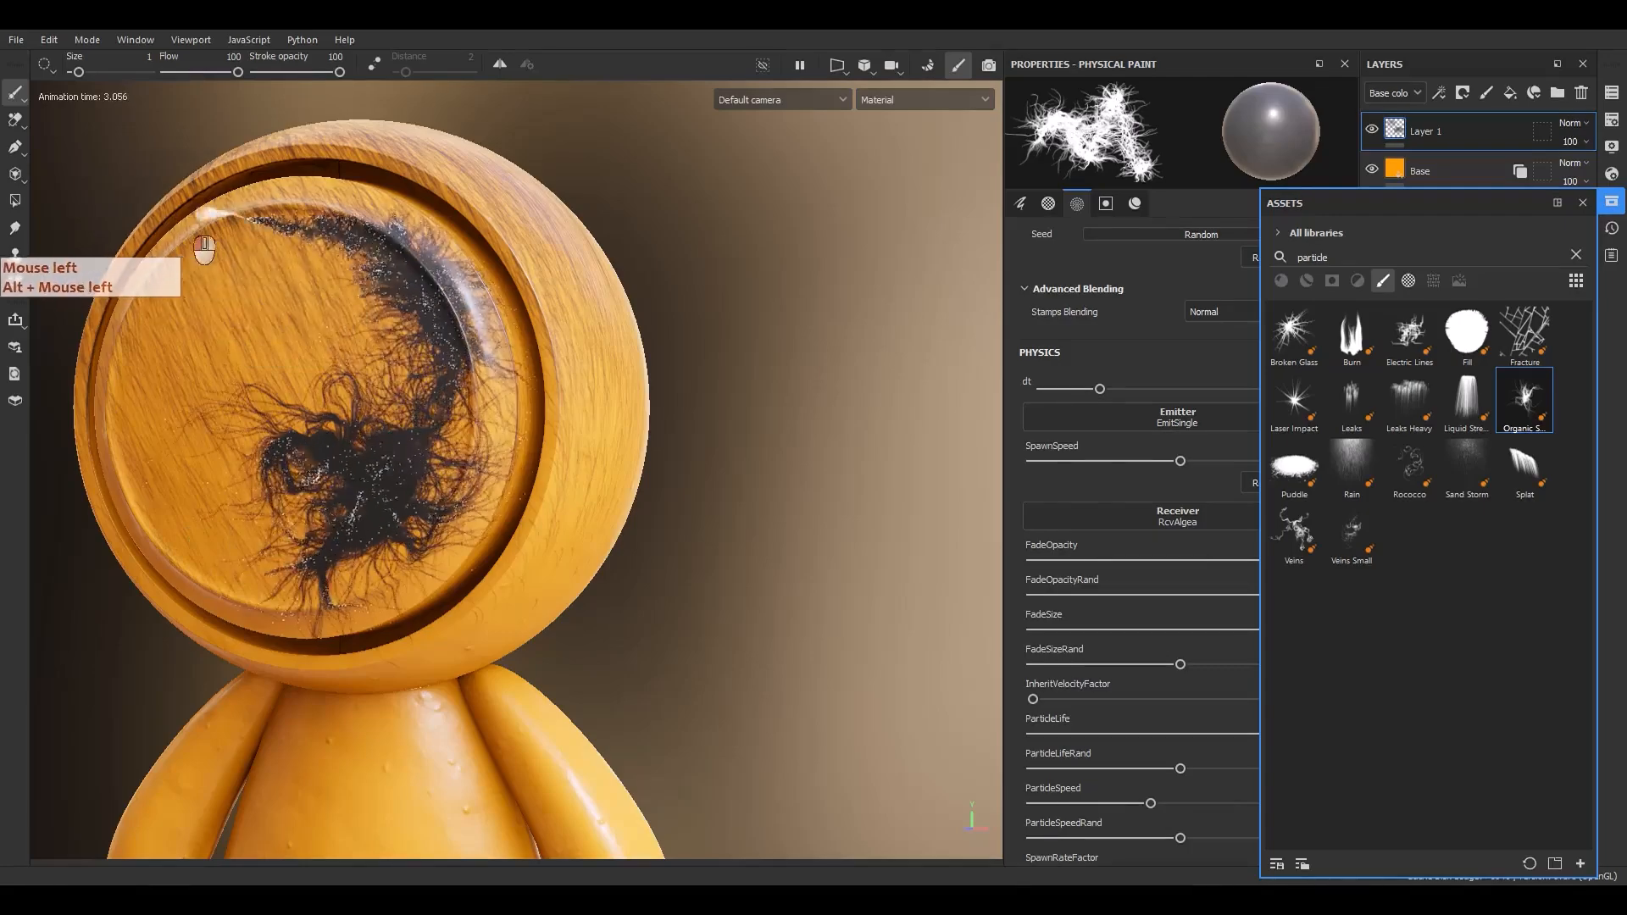
key("ctrl+z")
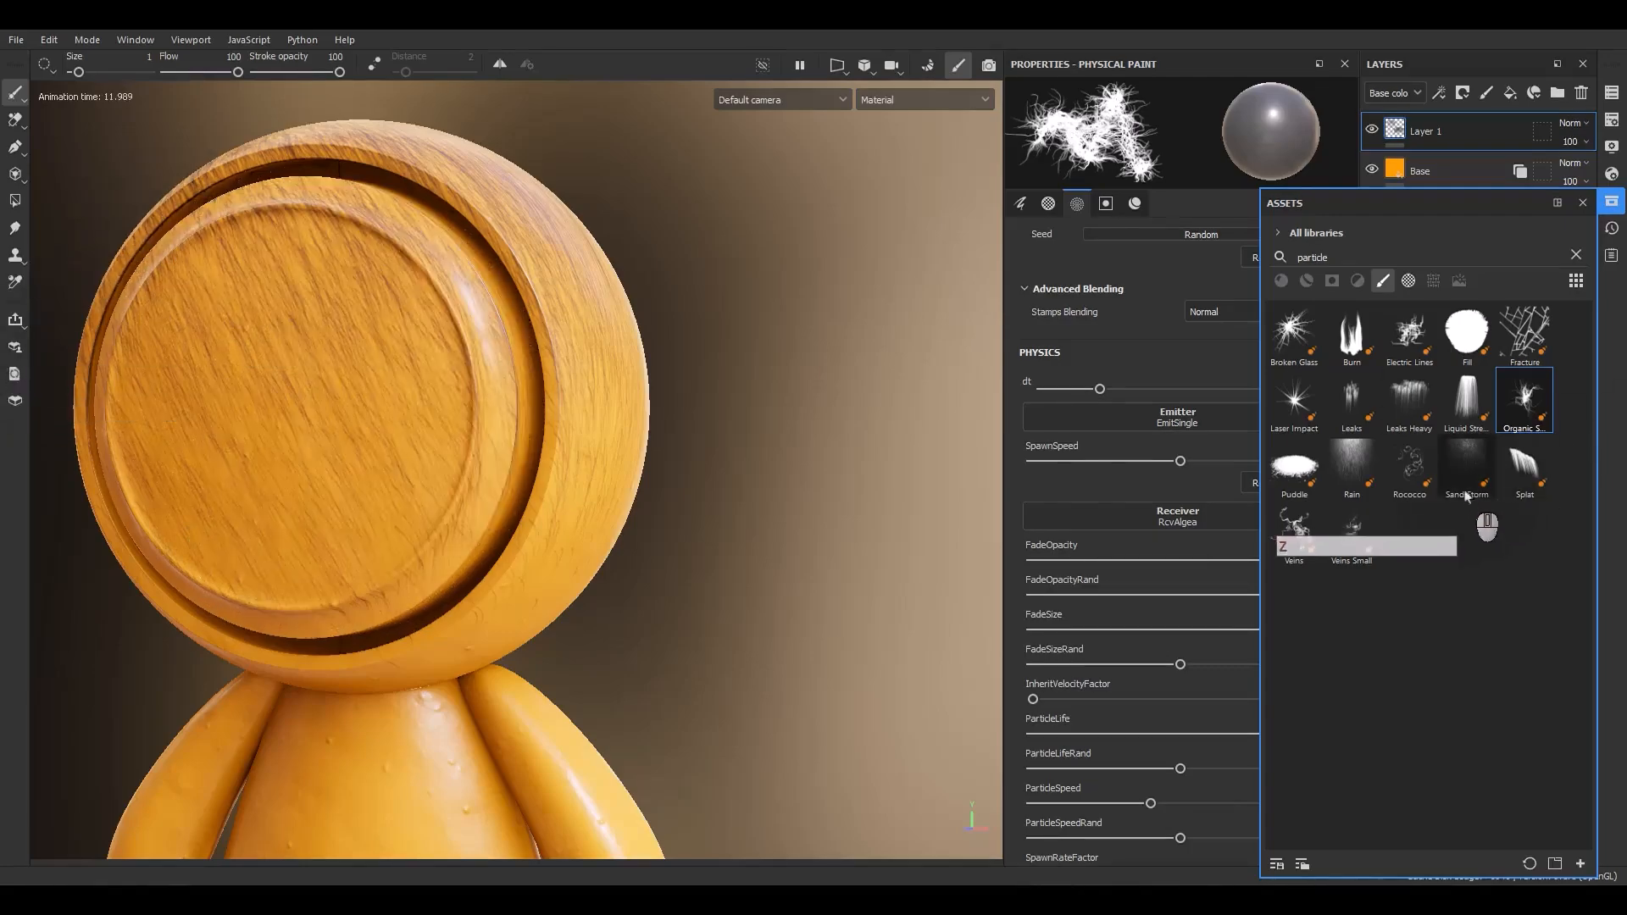
Step: Try the Rococco particle brush, and paint Veins strokes across the front disc and the side of the head
left_click(1427, 469)
left_click(419, 444)
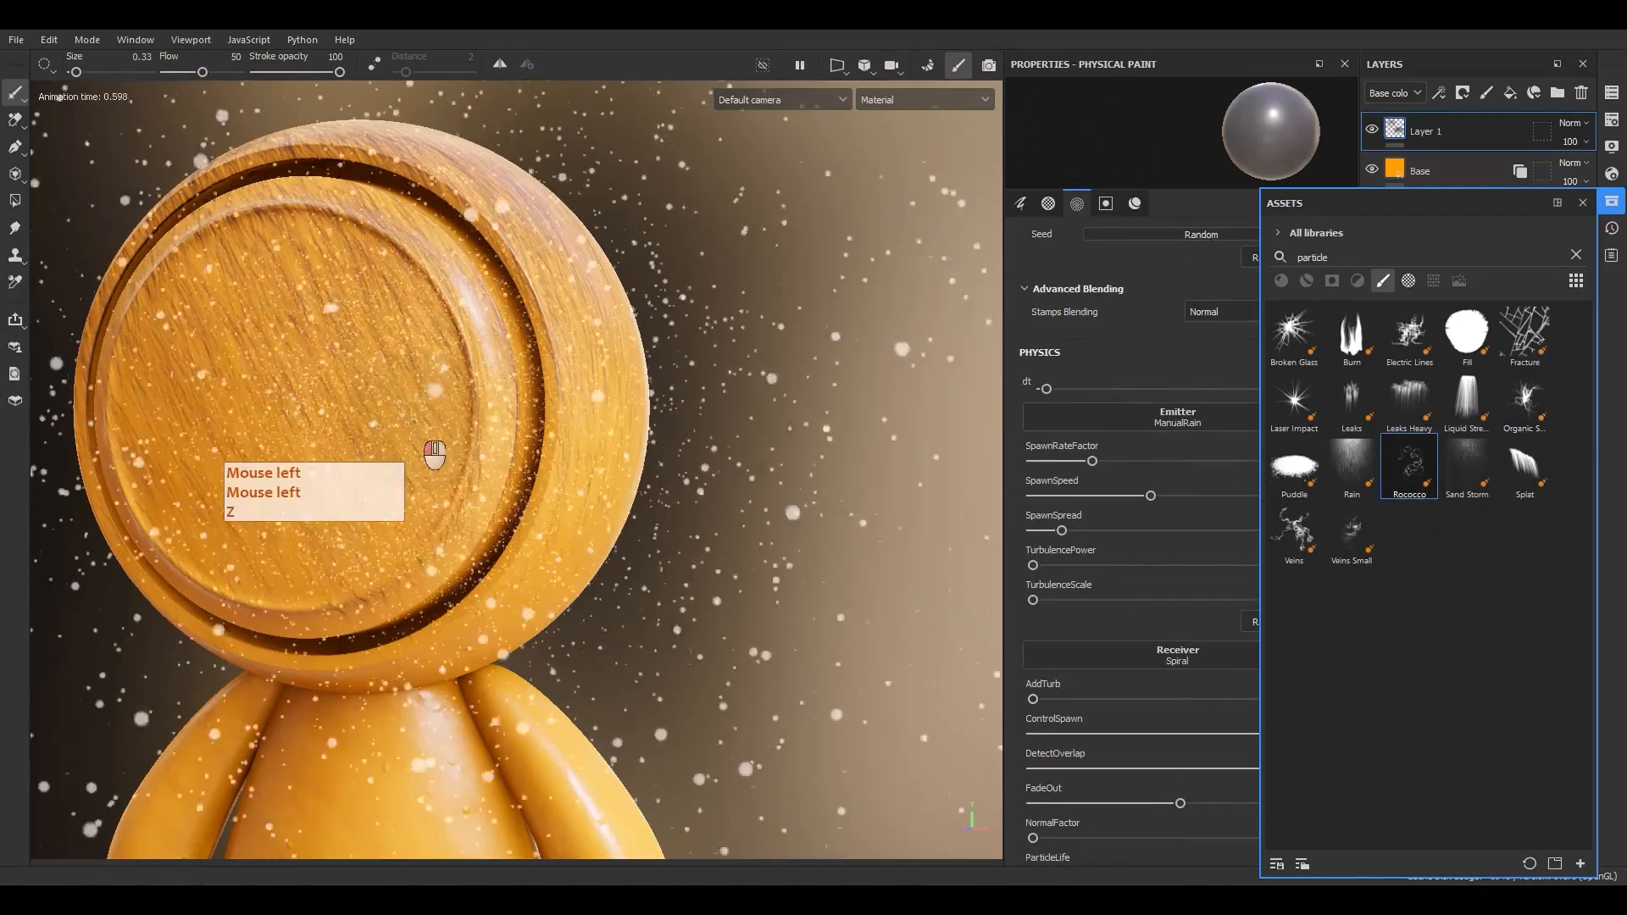
left_click(1294, 532)
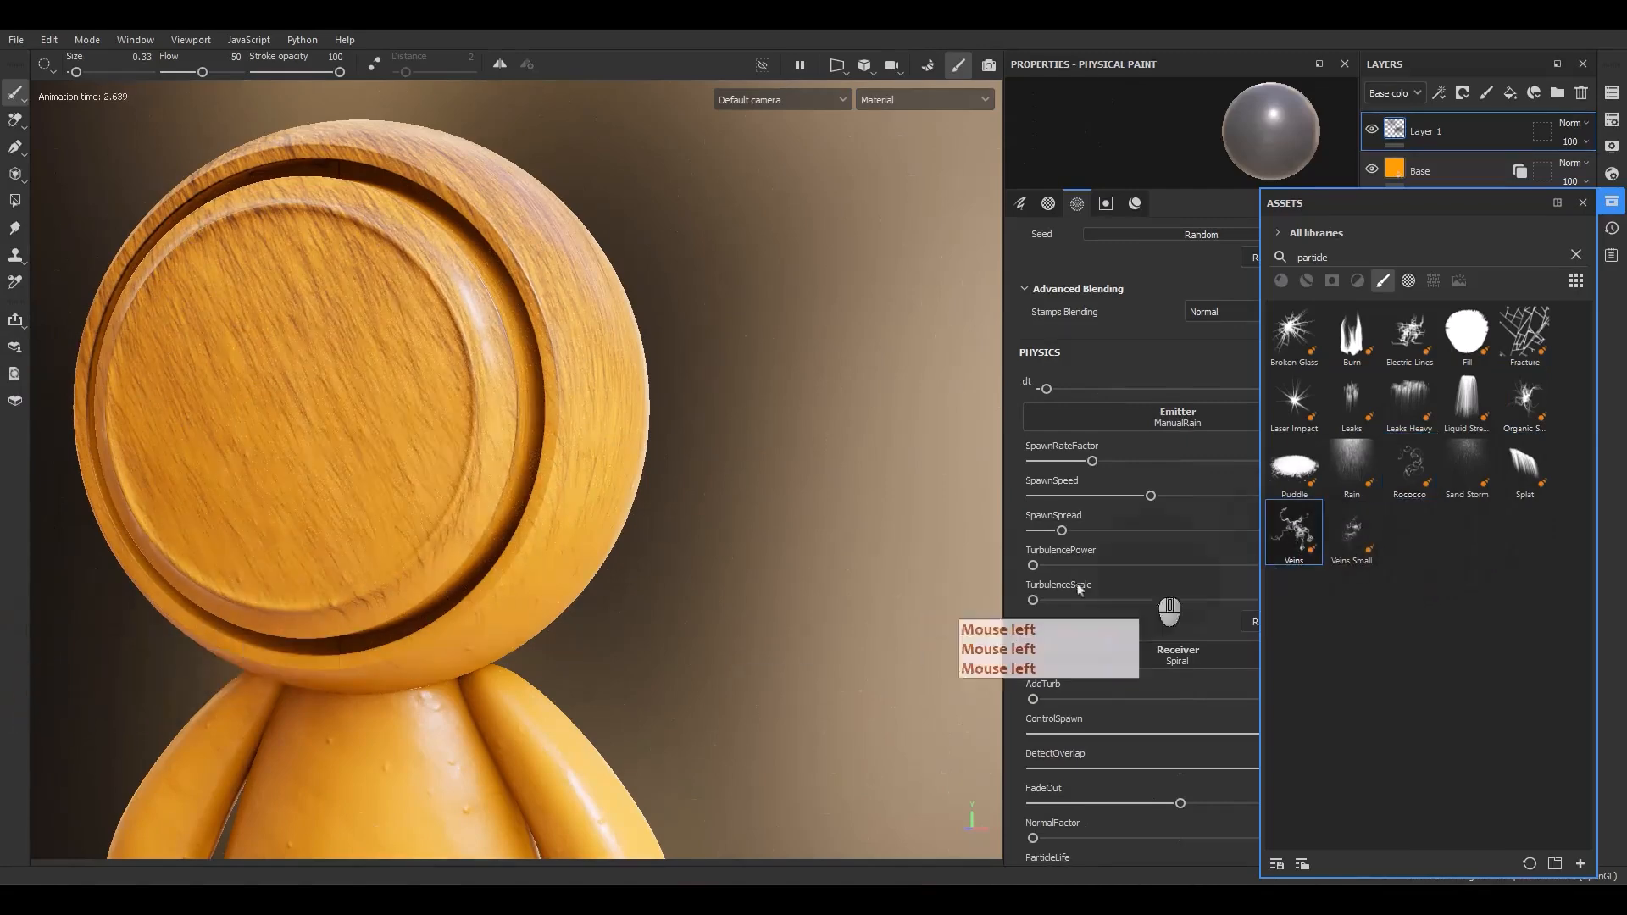
left_click(338, 395)
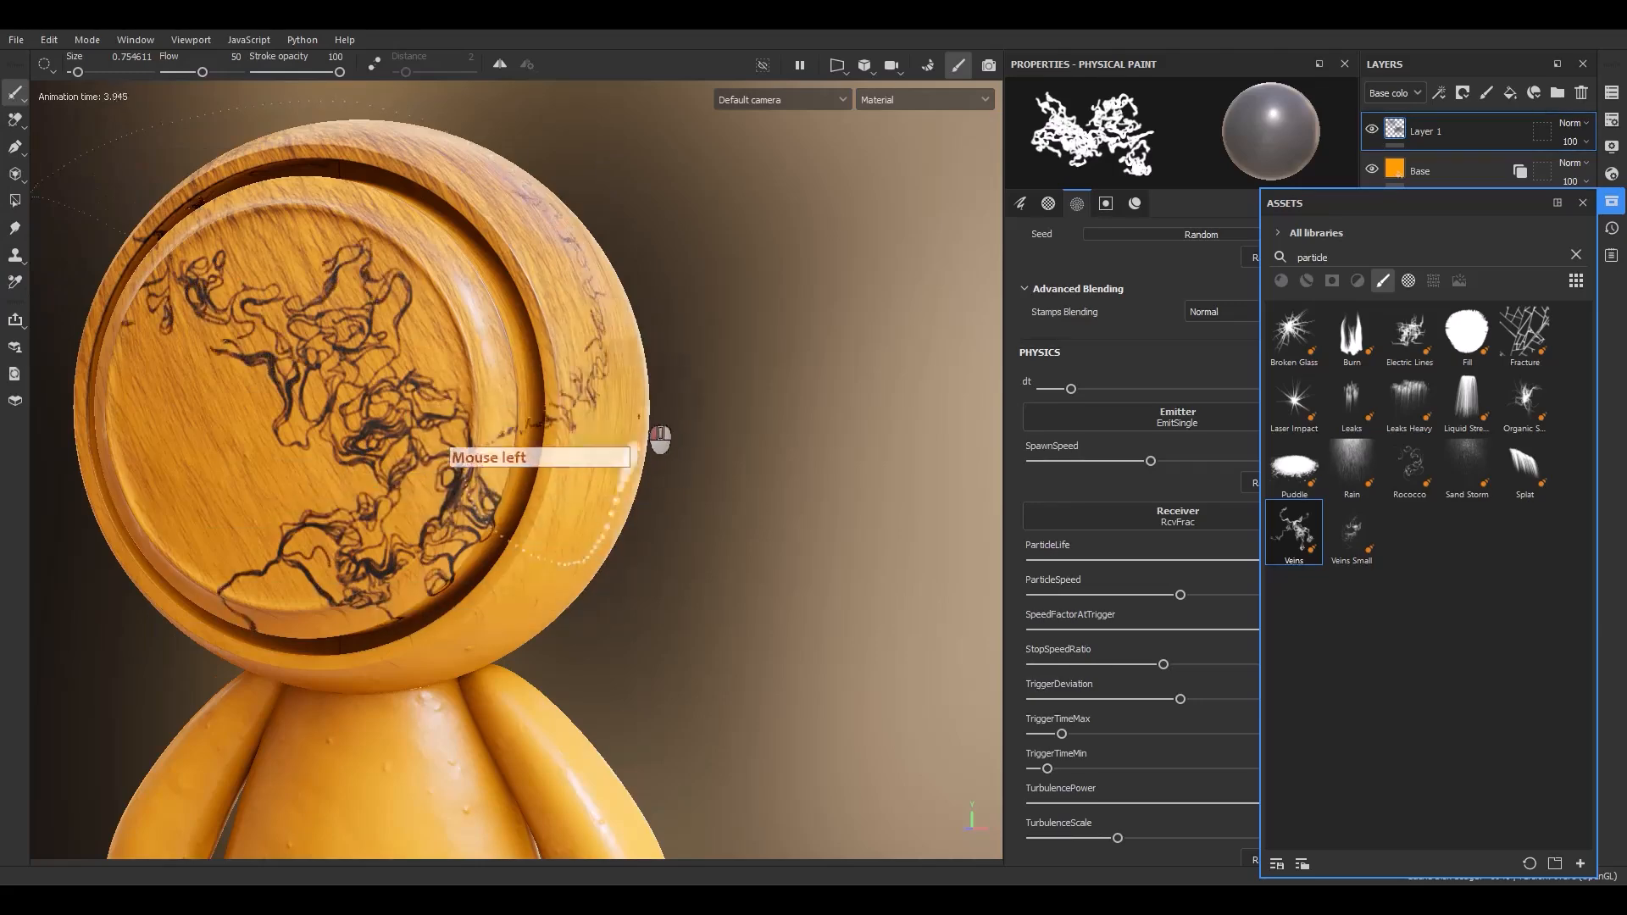
left_click_drag(653, 435, 549, 593, "alt")
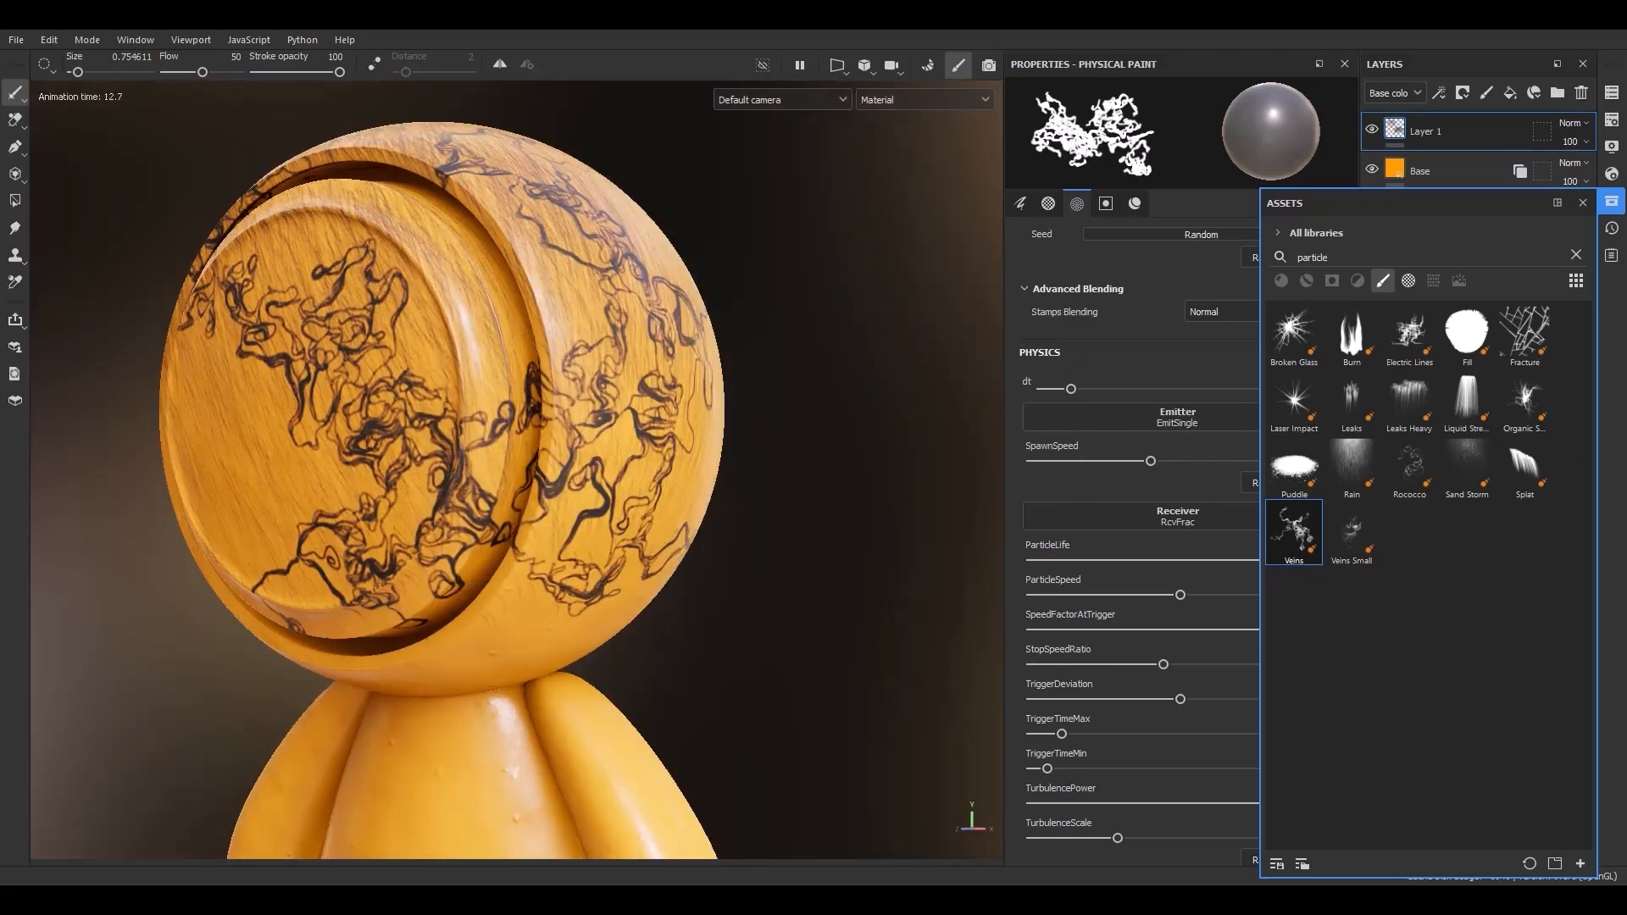
Step: Delete the painted layer and add a new empty paint layer above Base
left_click(102, 328)
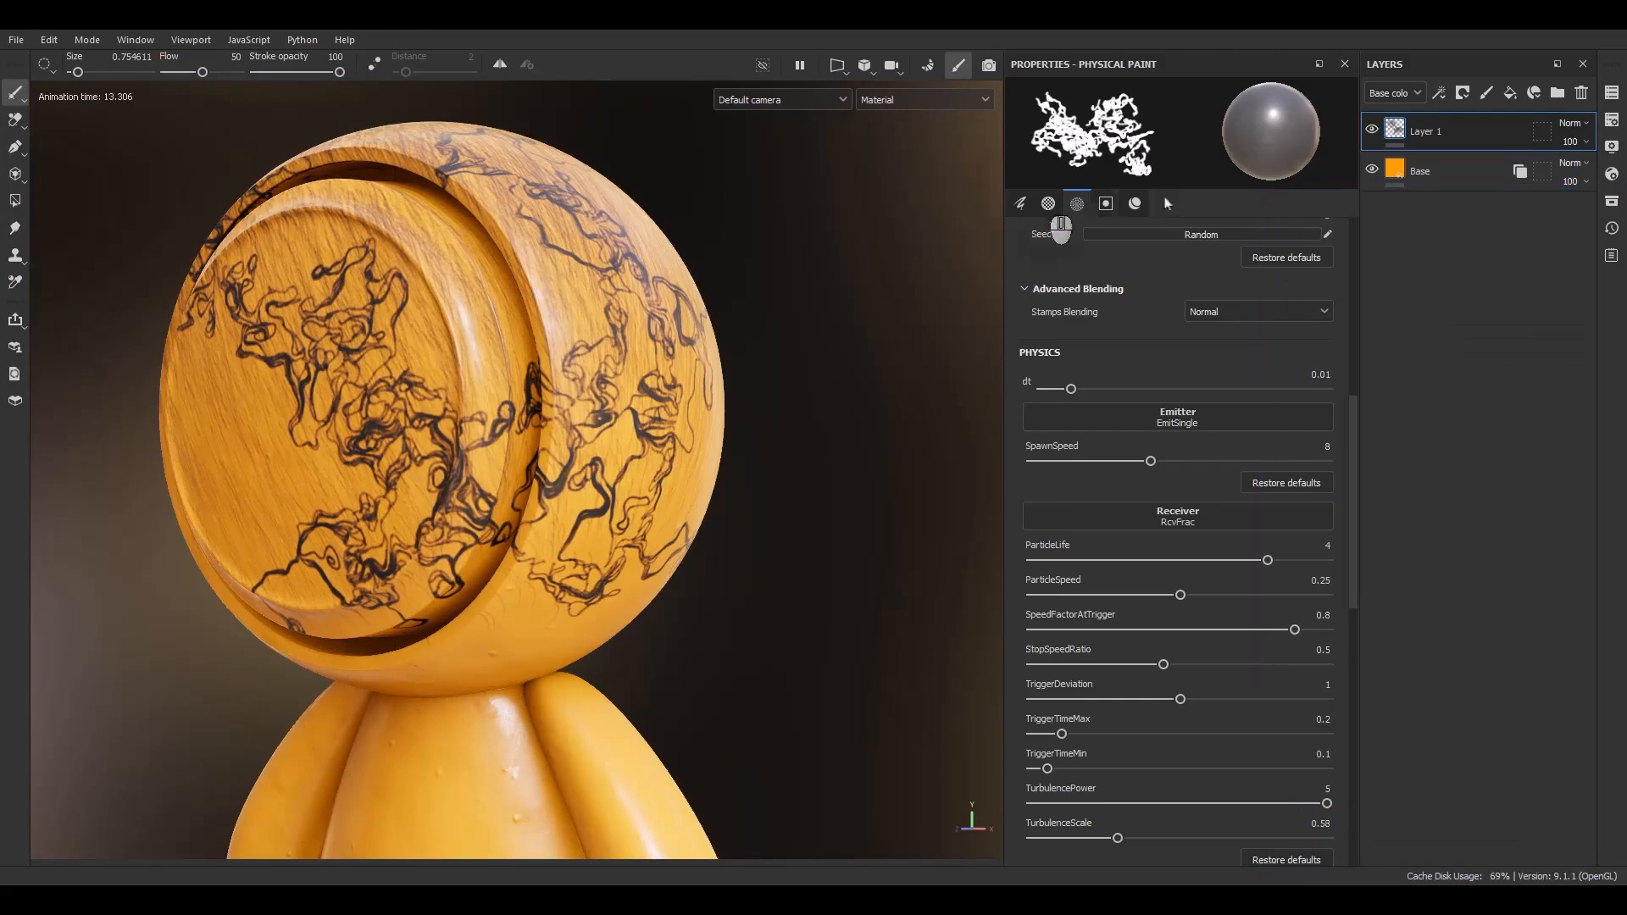
left_click(1581, 93)
left_click(1484, 102)
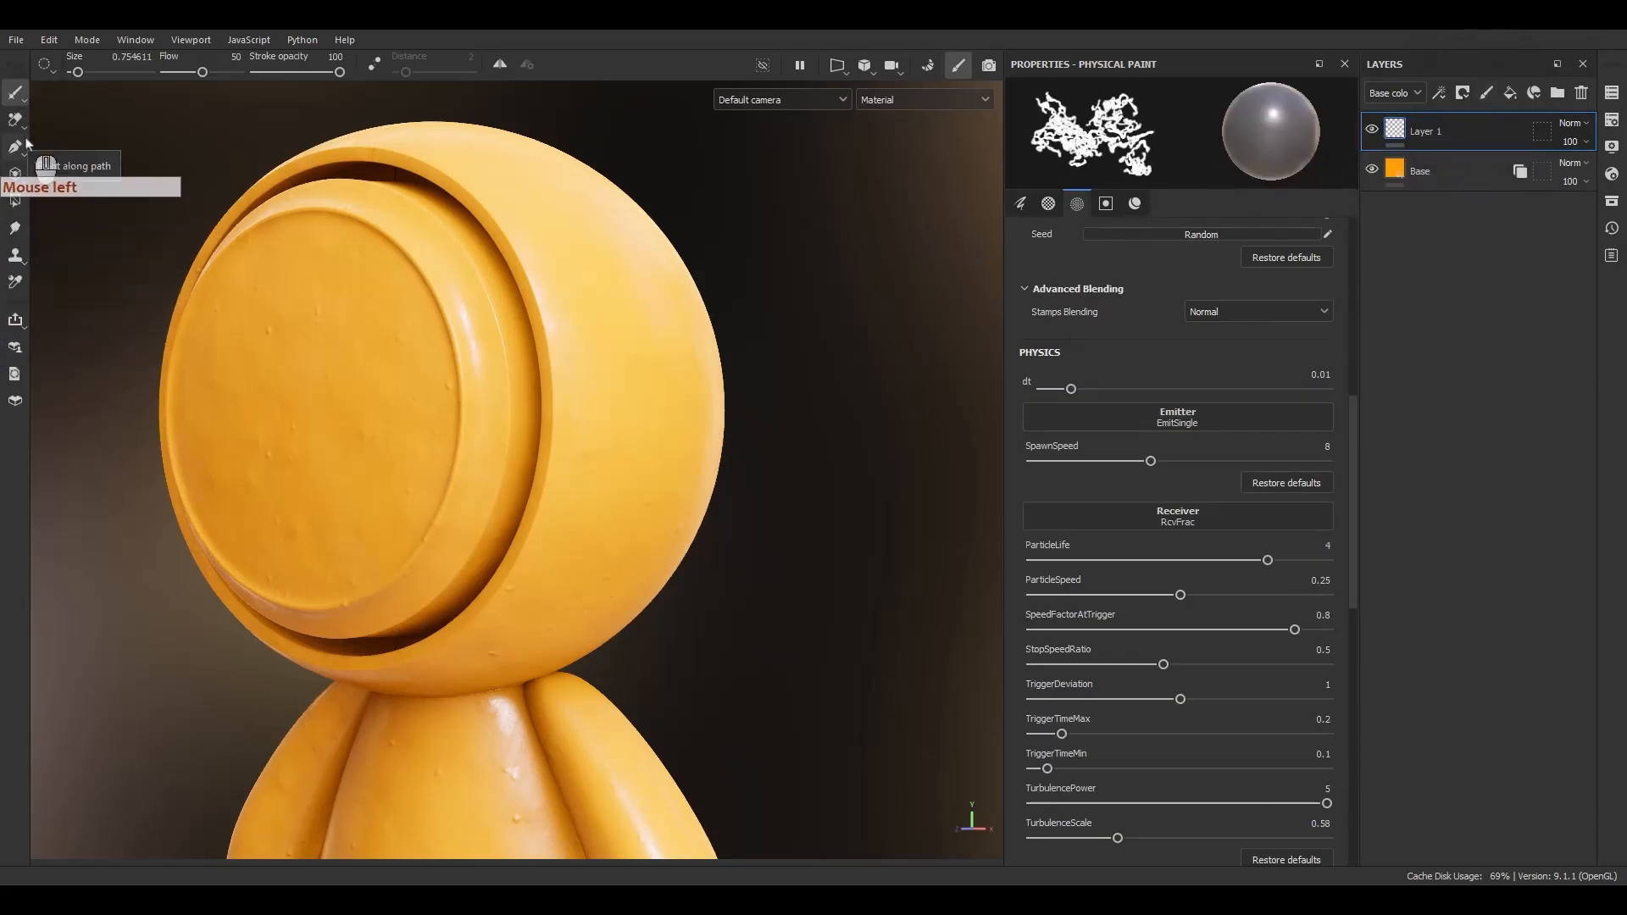
Step: Fill a few individual triangles on the front disc with white using Polygon Fill in triangle mode
left_click(15, 202)
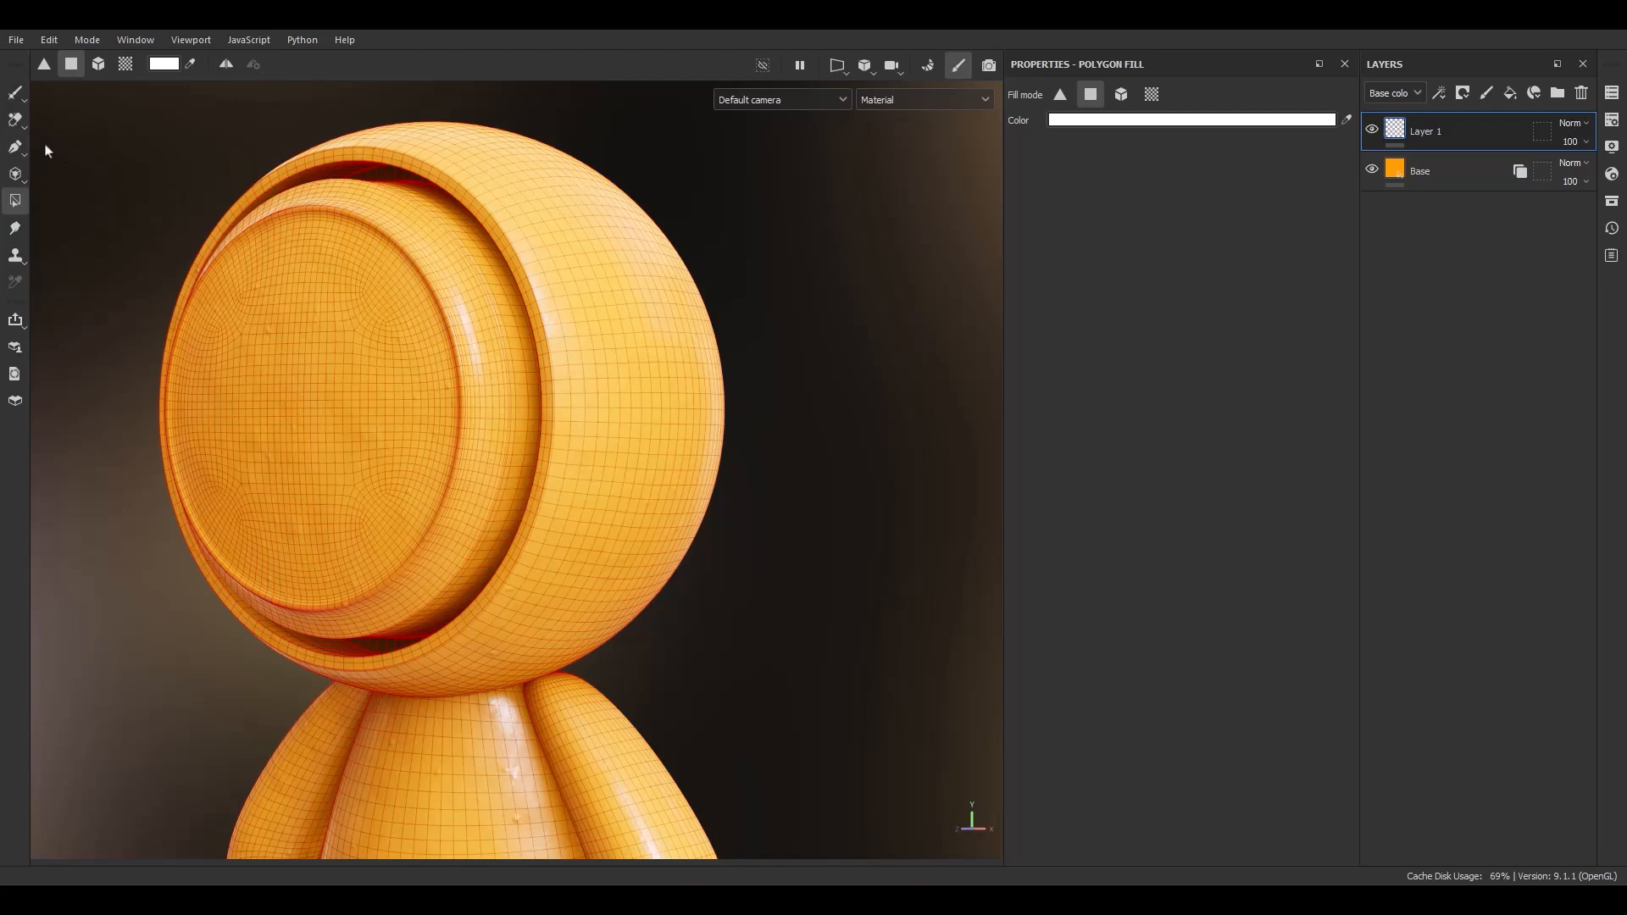
middle_click_drag(750, 532, 810, 533, "alt")
left_click_drag(810, 534, 860, 508, "alt")
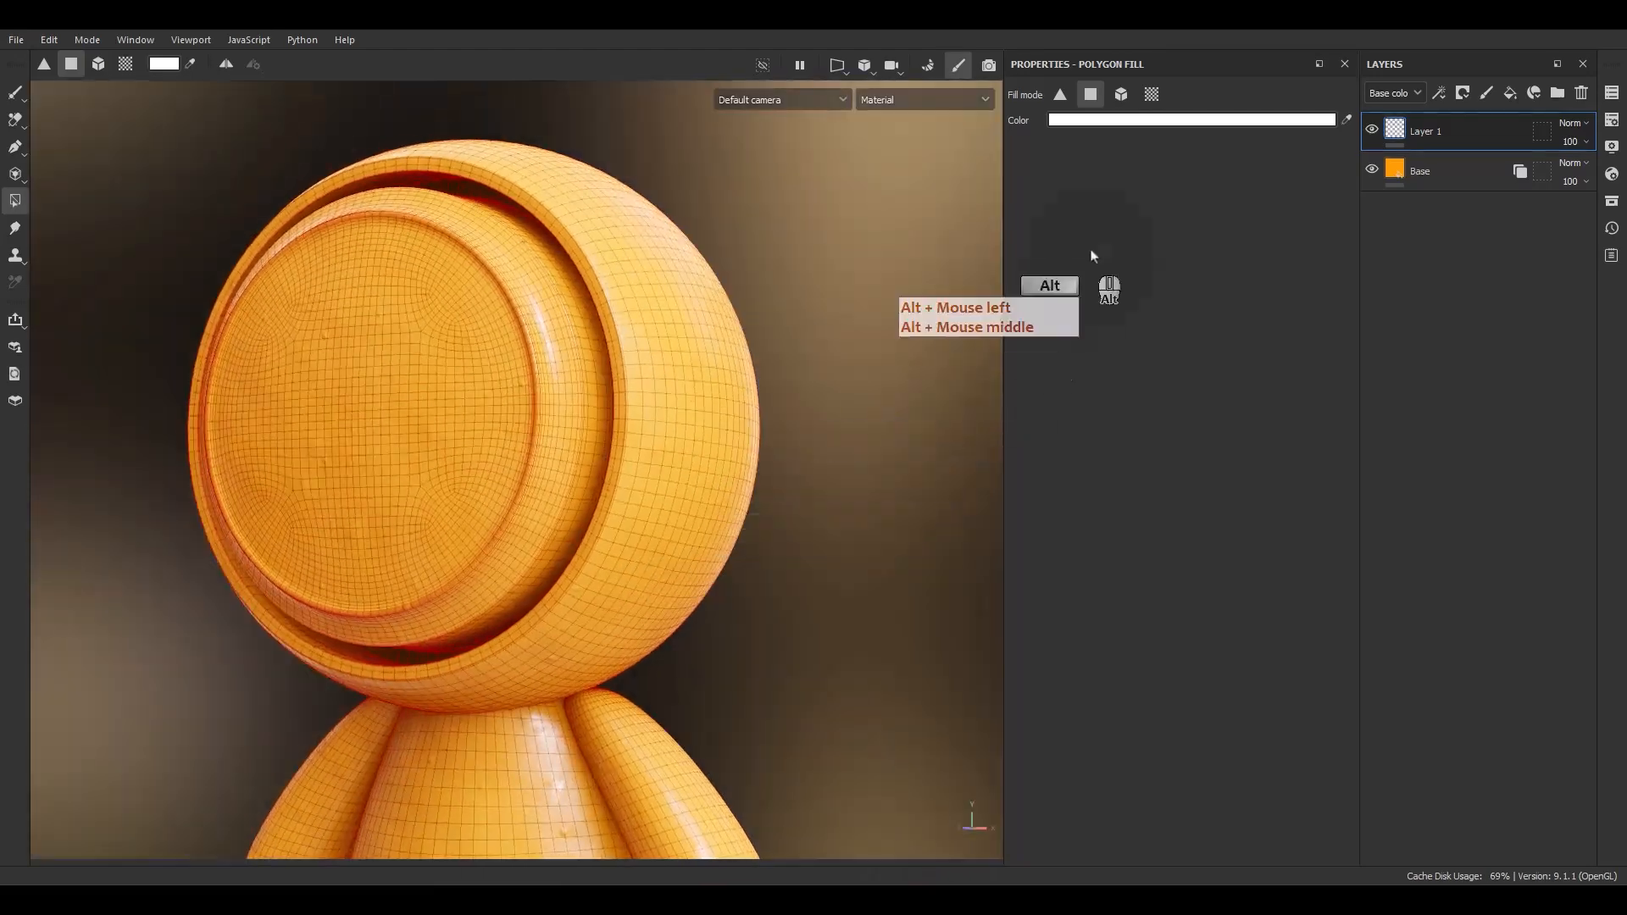
left_click(1060, 95)
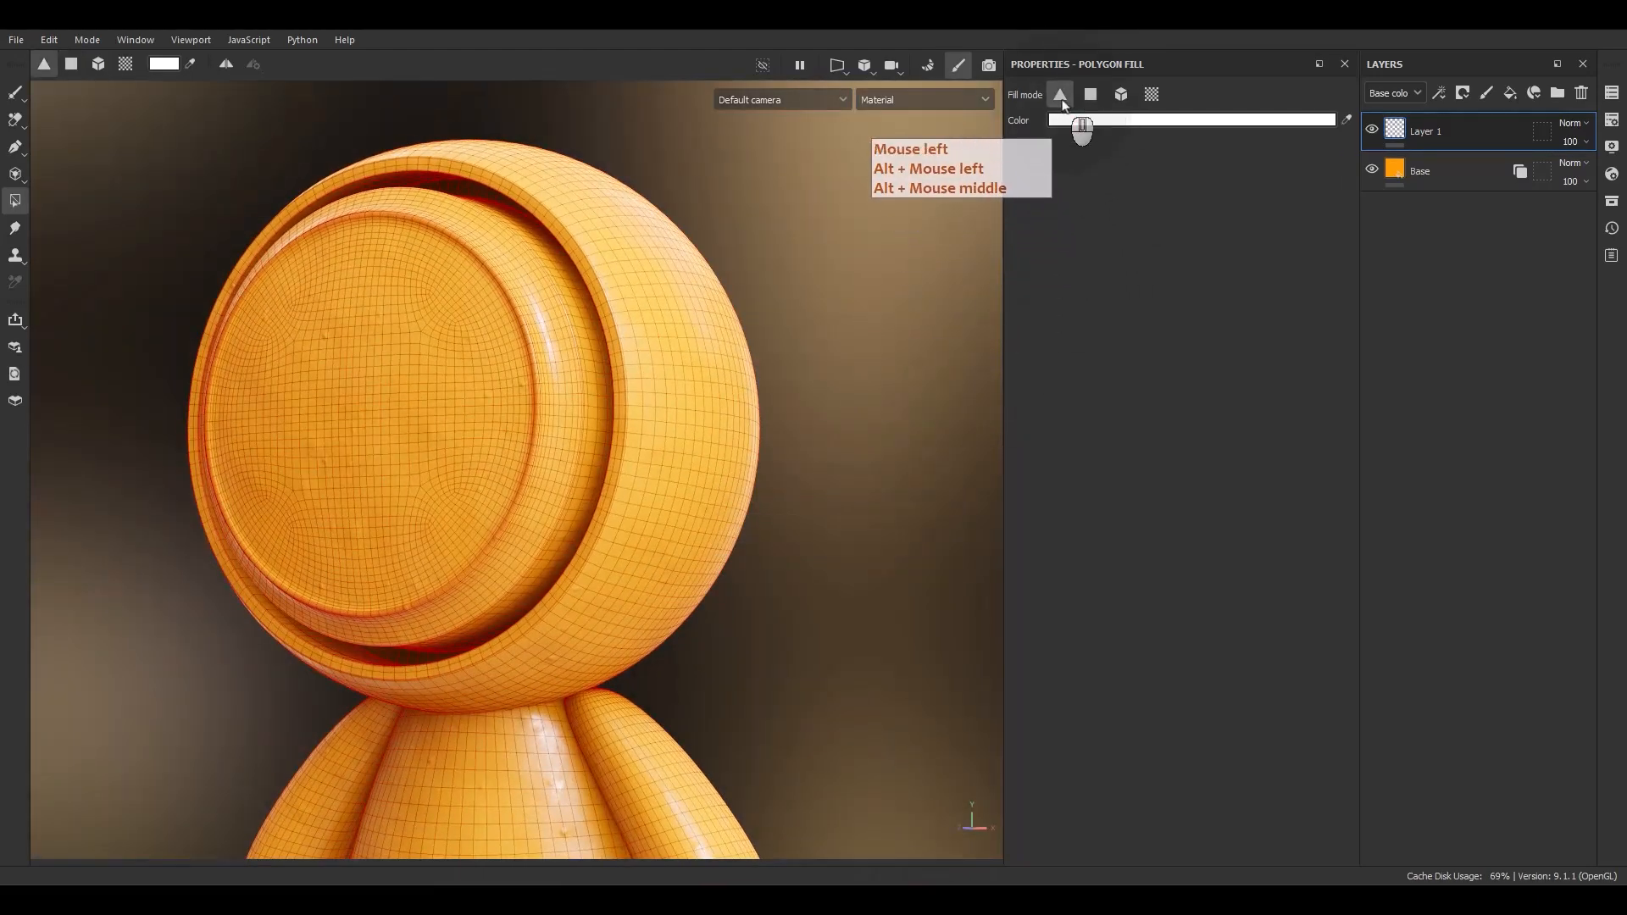
scroll(523, 395, "up", 8)
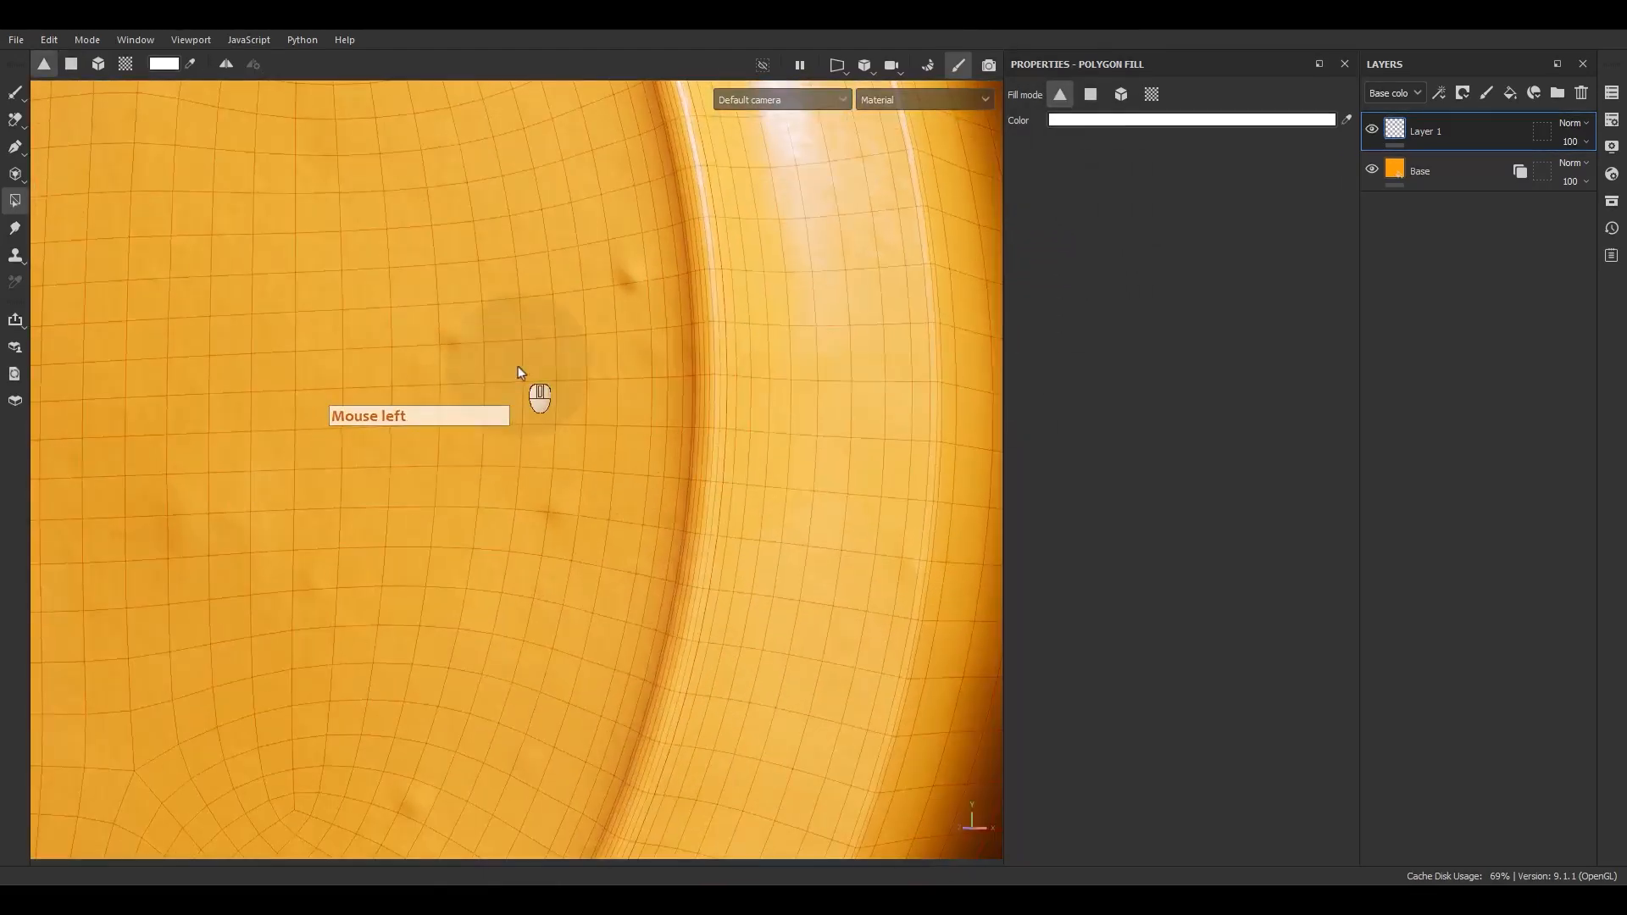
left_click(518, 370)
left_click(539, 360)
left_click(514, 400)
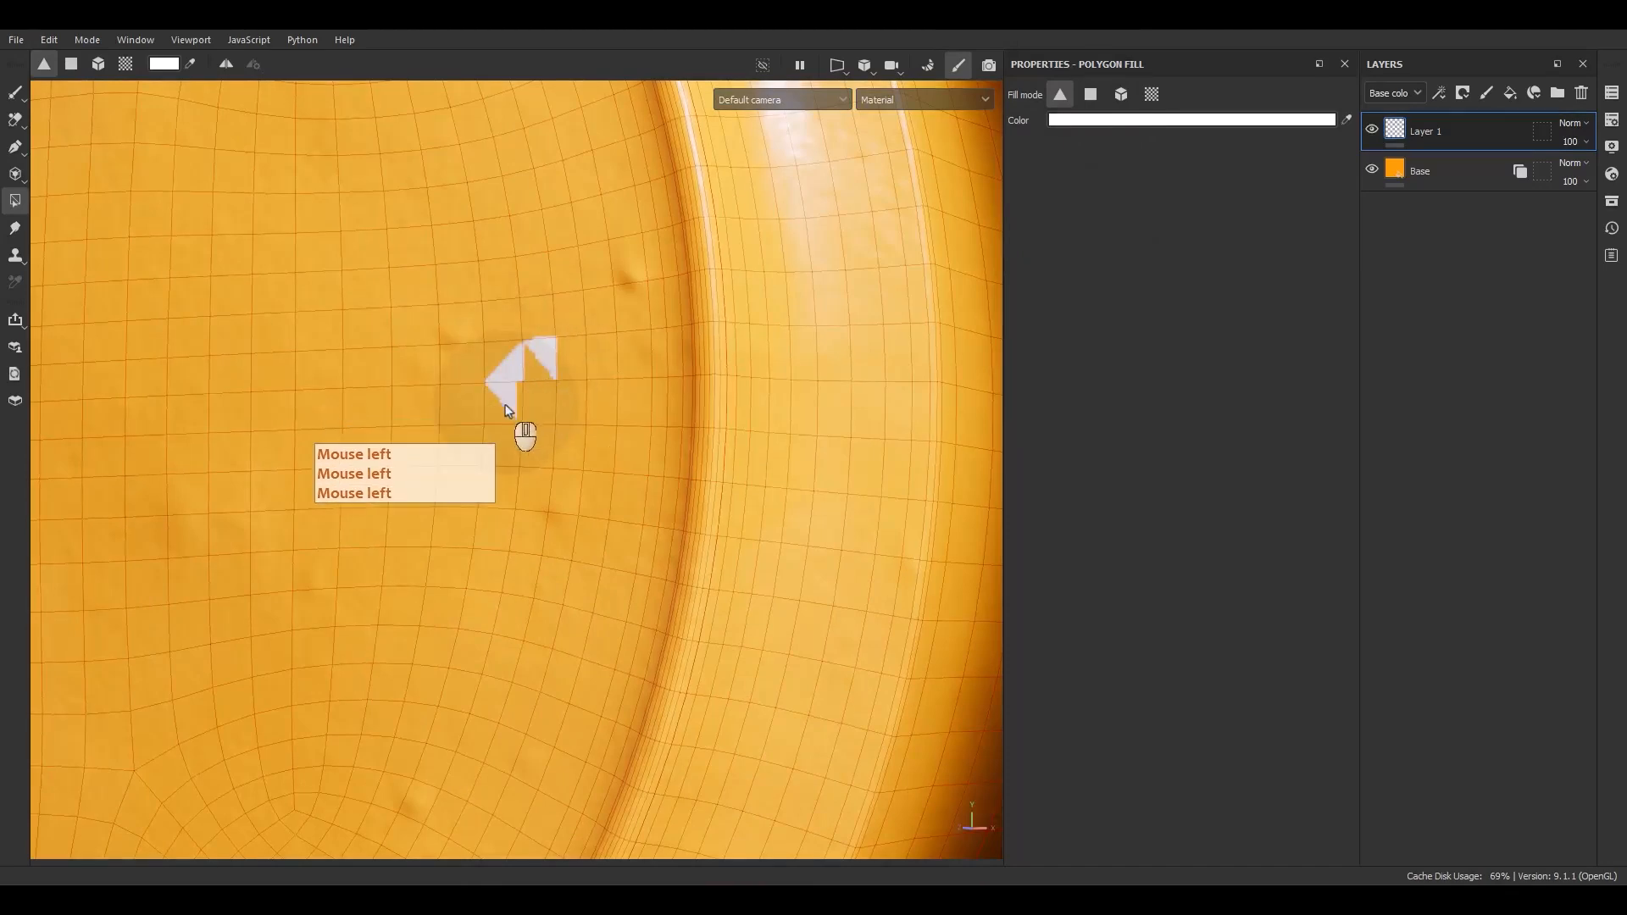
Step: Fill further individual triangles with white just below the first ones on the front disc
left_click(529, 437)
left_click(526, 459)
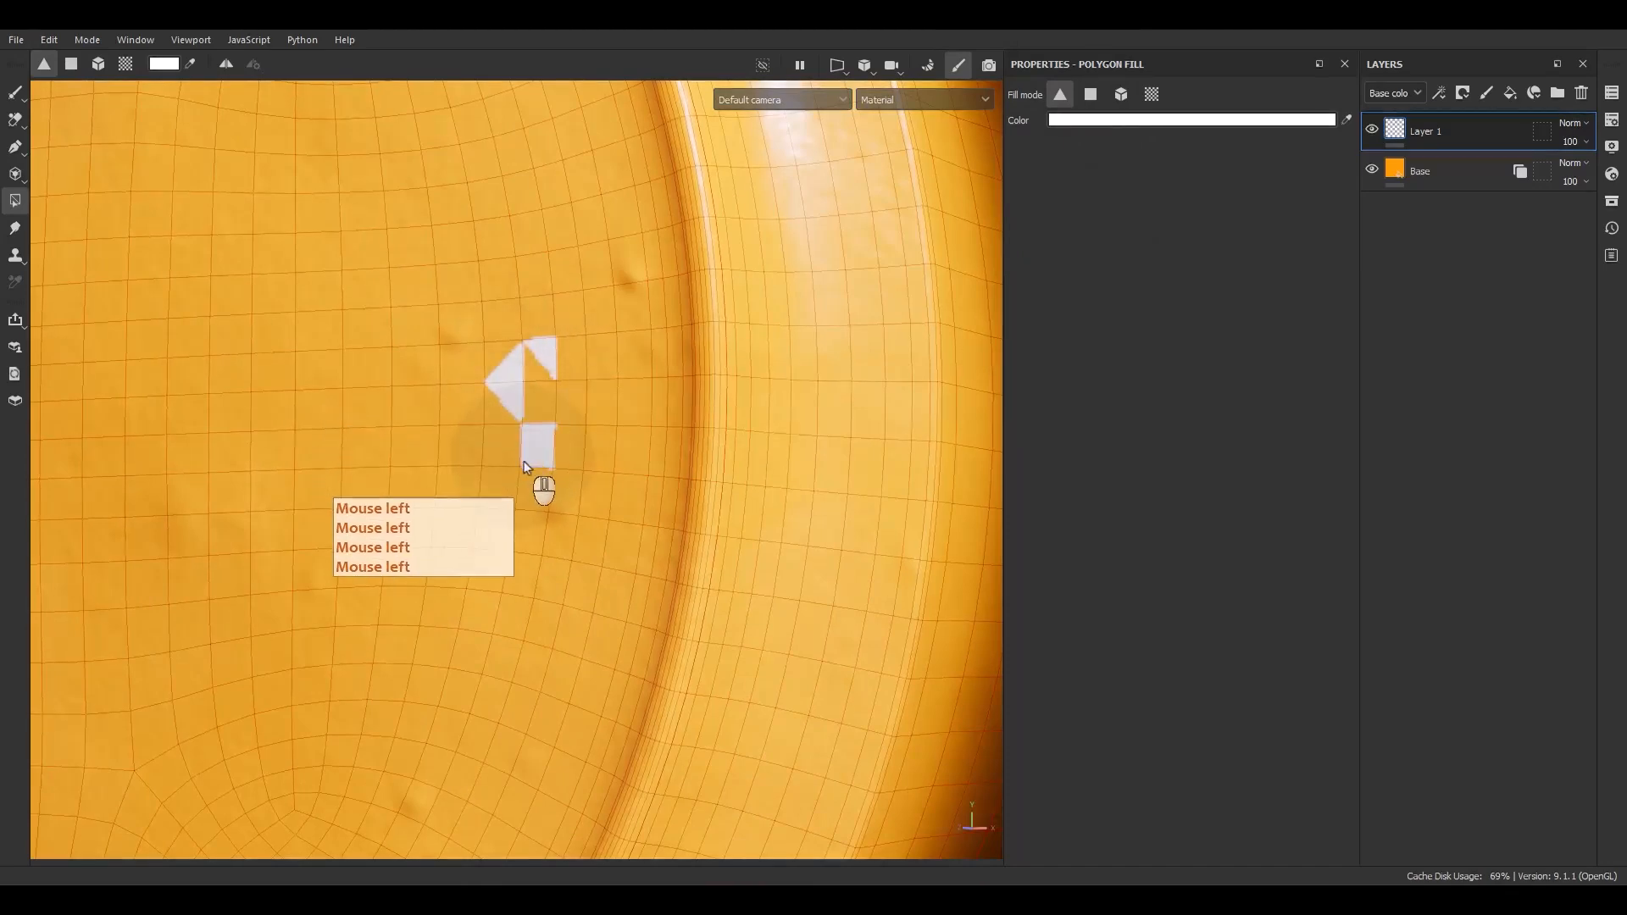
left_click(536, 483)
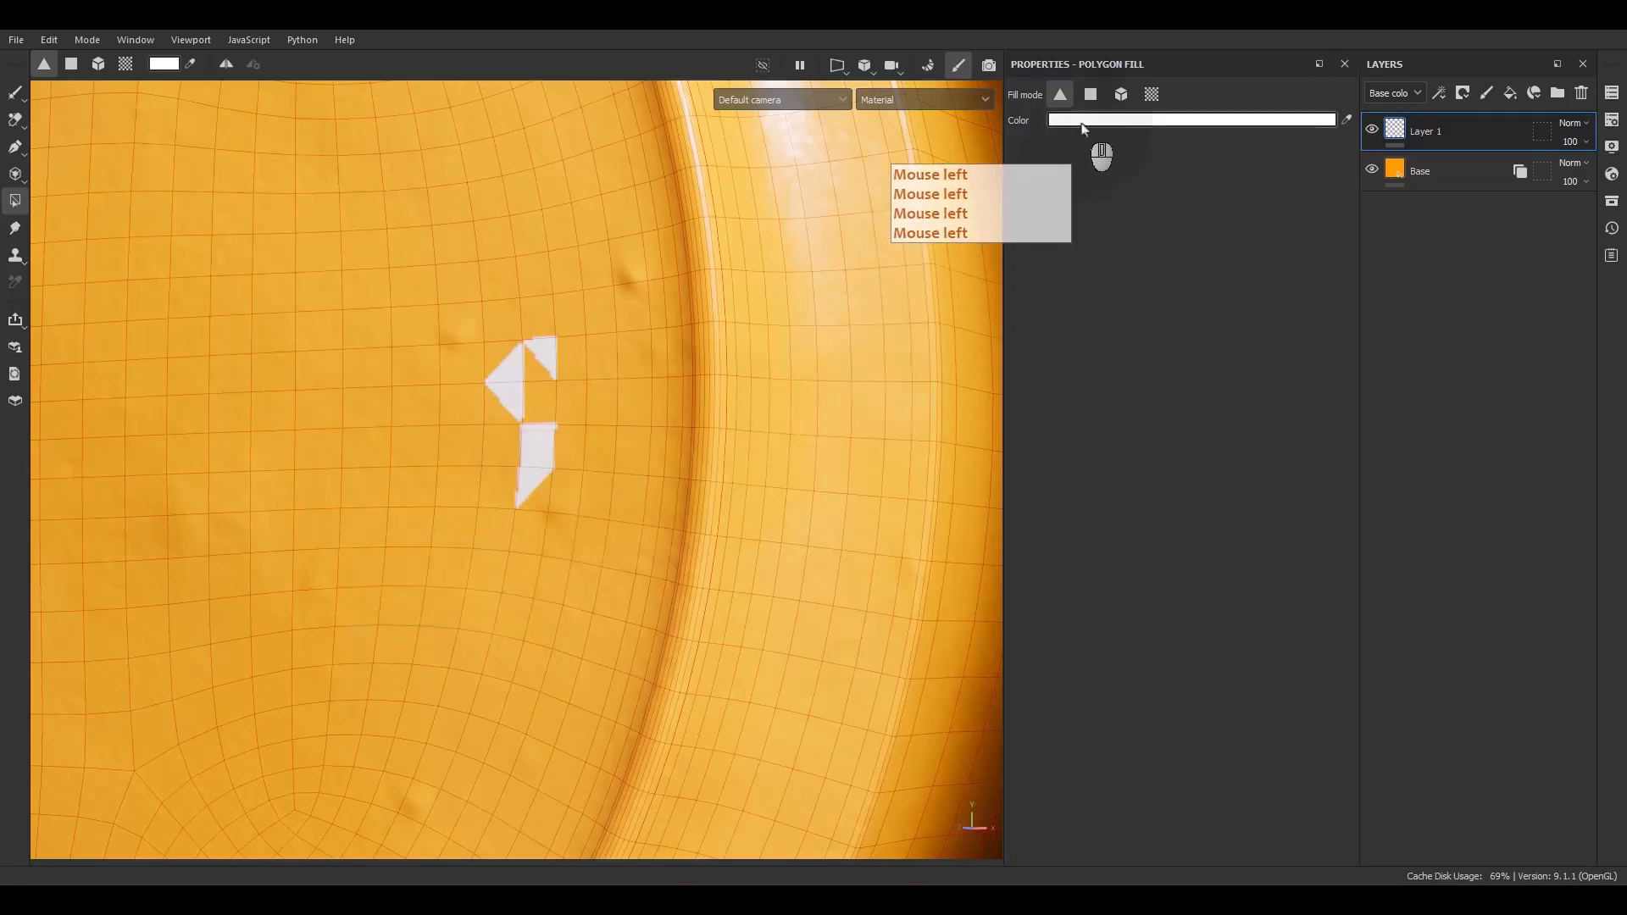
Step: Switch Polygon Fill to quad mode and fill several scattered quads on the front disc with white
left_click(1090, 97)
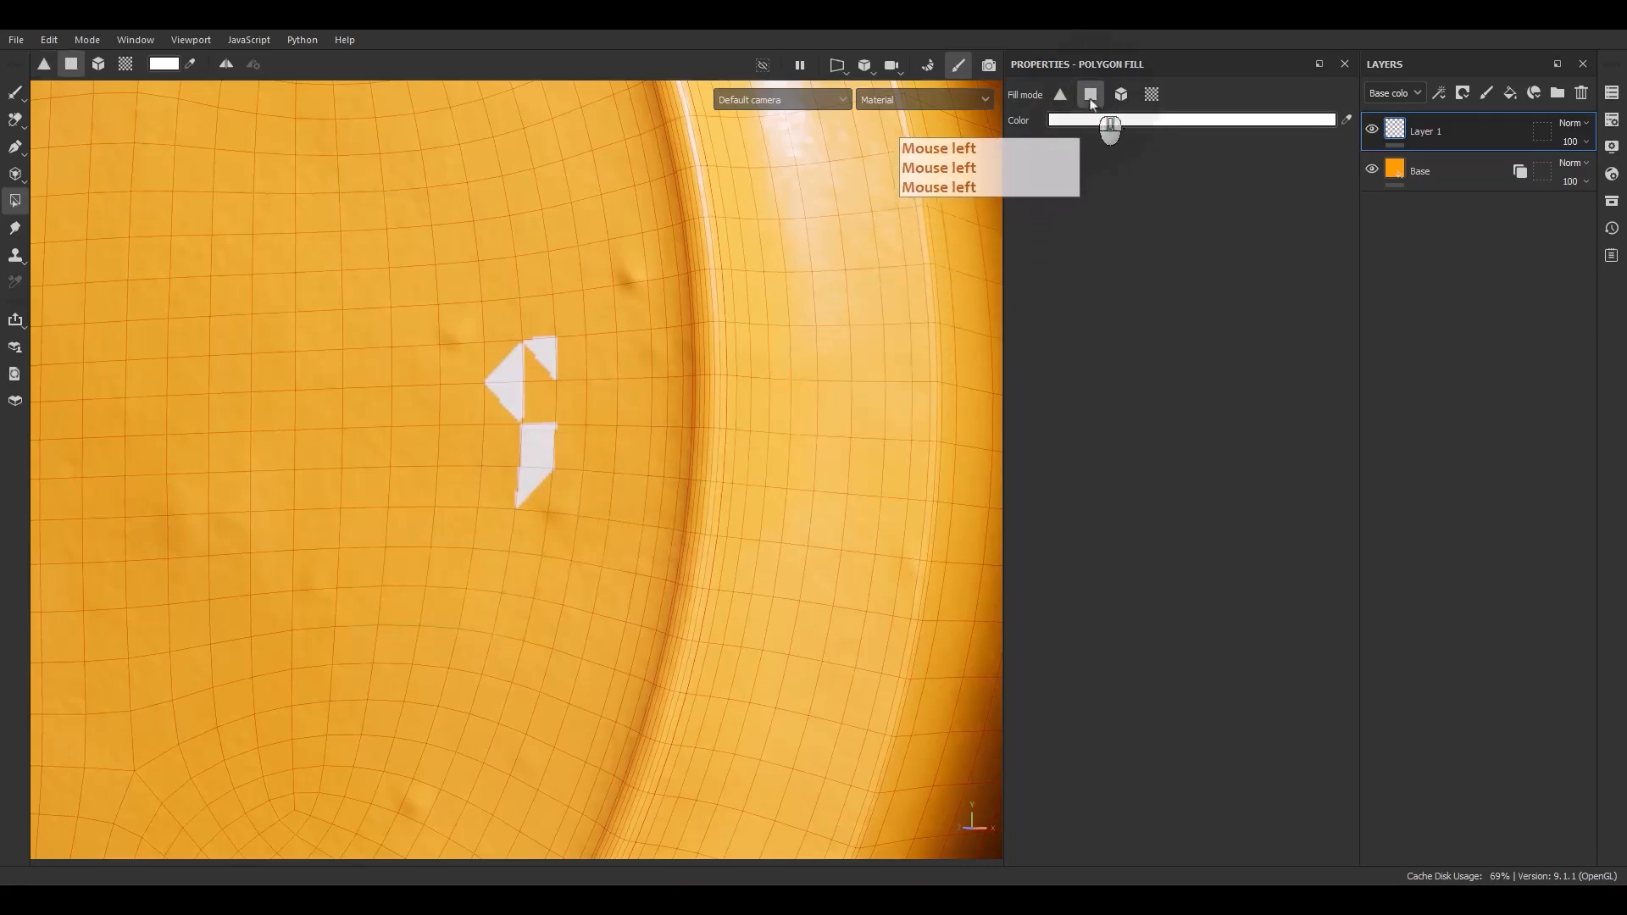
left_click(418, 364)
left_click(367, 329)
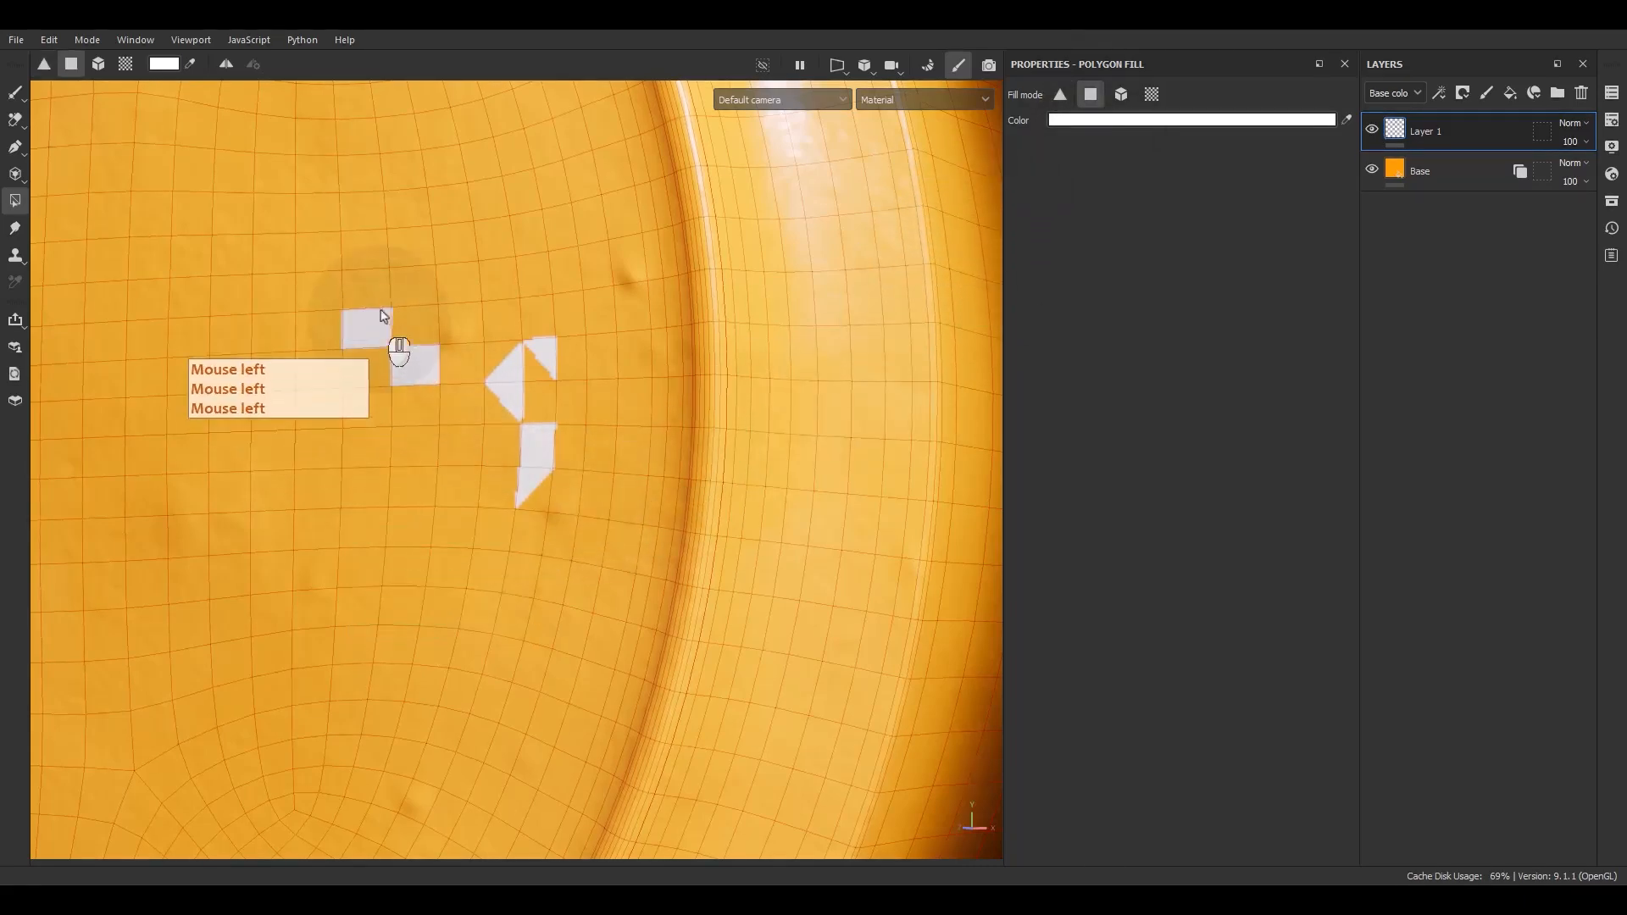
left_click(407, 286)
left_click(408, 208)
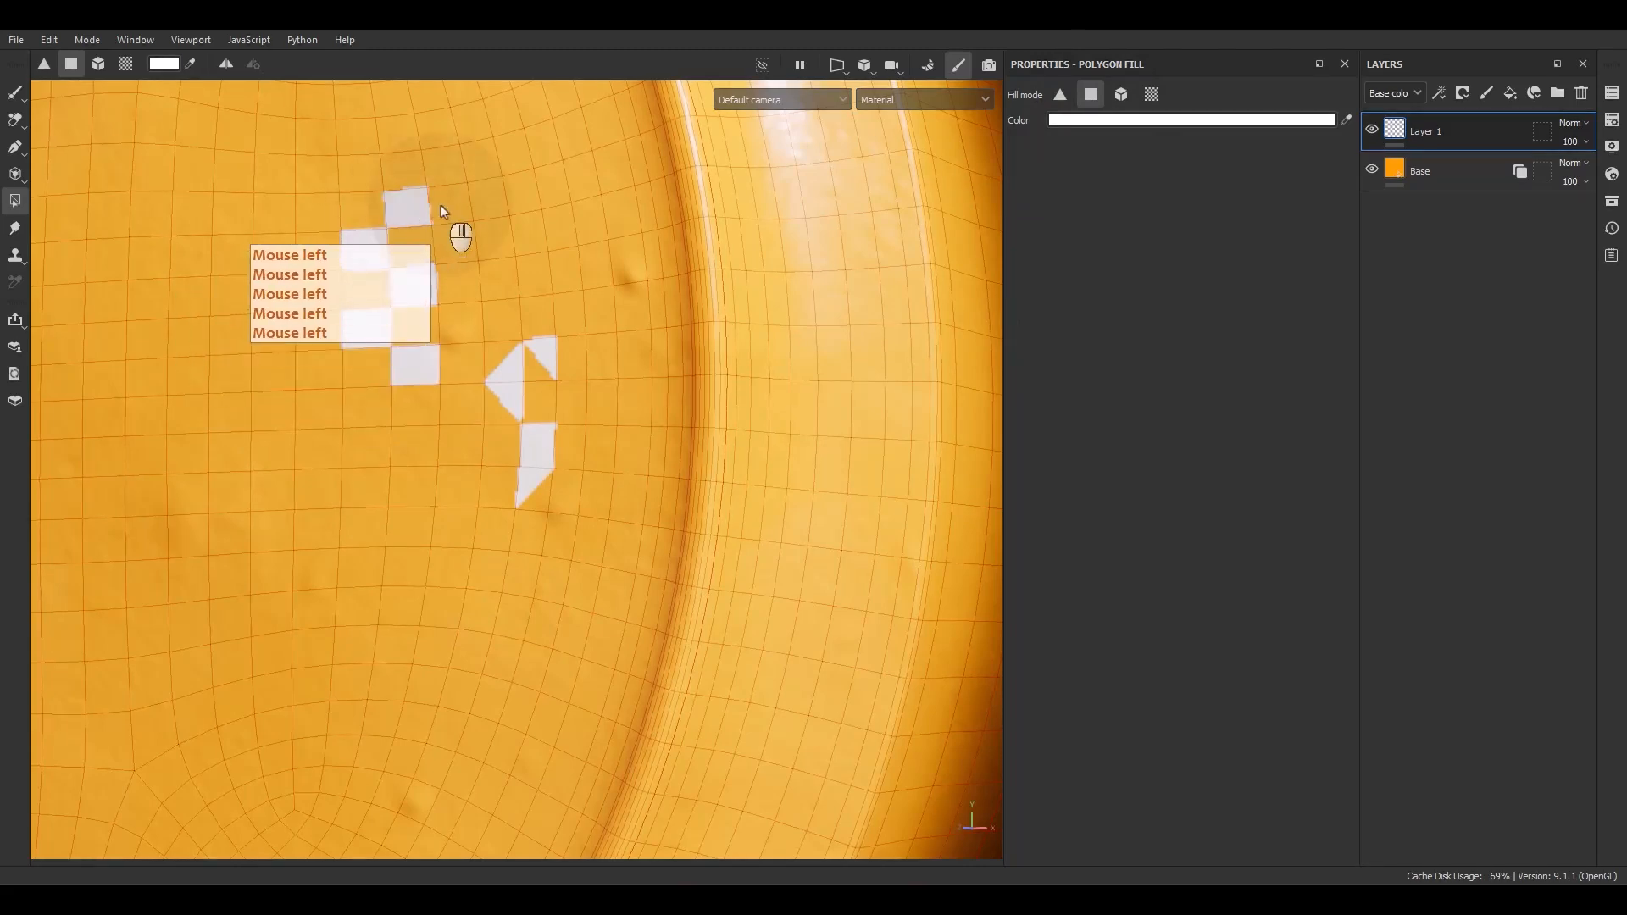
left_click(441, 205)
left_click(494, 238)
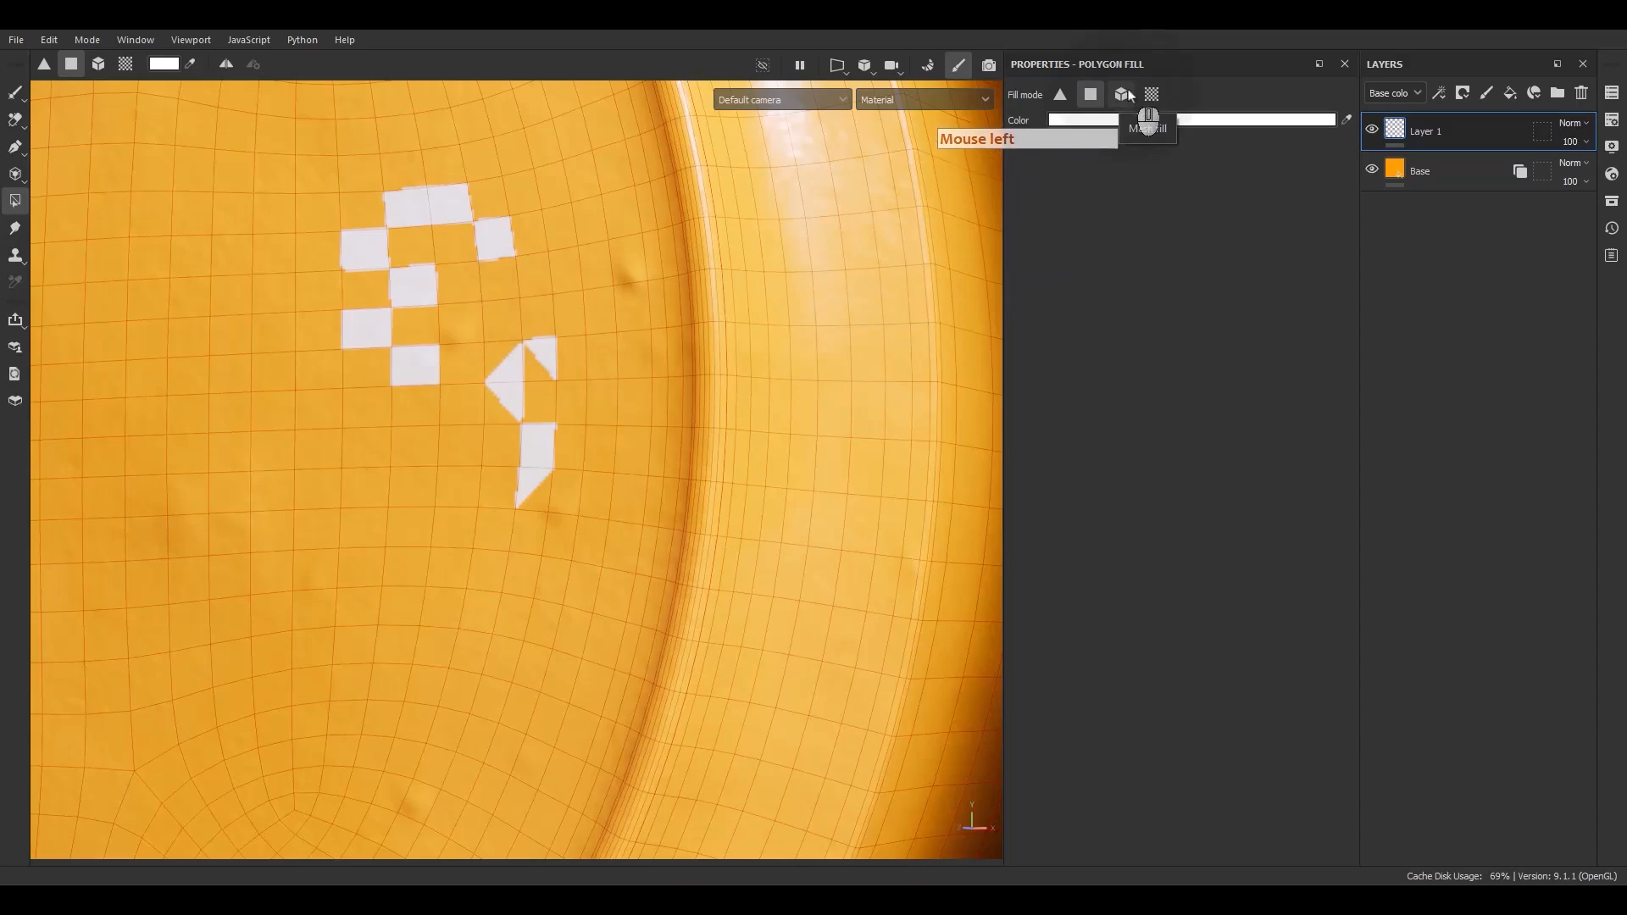
Step: Fill the entire head with white using Polygon Fill in mesh mode, and undo that fill
left_click(1121, 94)
scroll(614, 470, "down", 10)
left_click_drag(718, 426, 662, 495, "alt")
left_click(662, 498)
middle_click_drag(661, 570, 722, 505, "alt")
left_click_drag(723, 505, 737, 455, "alt")
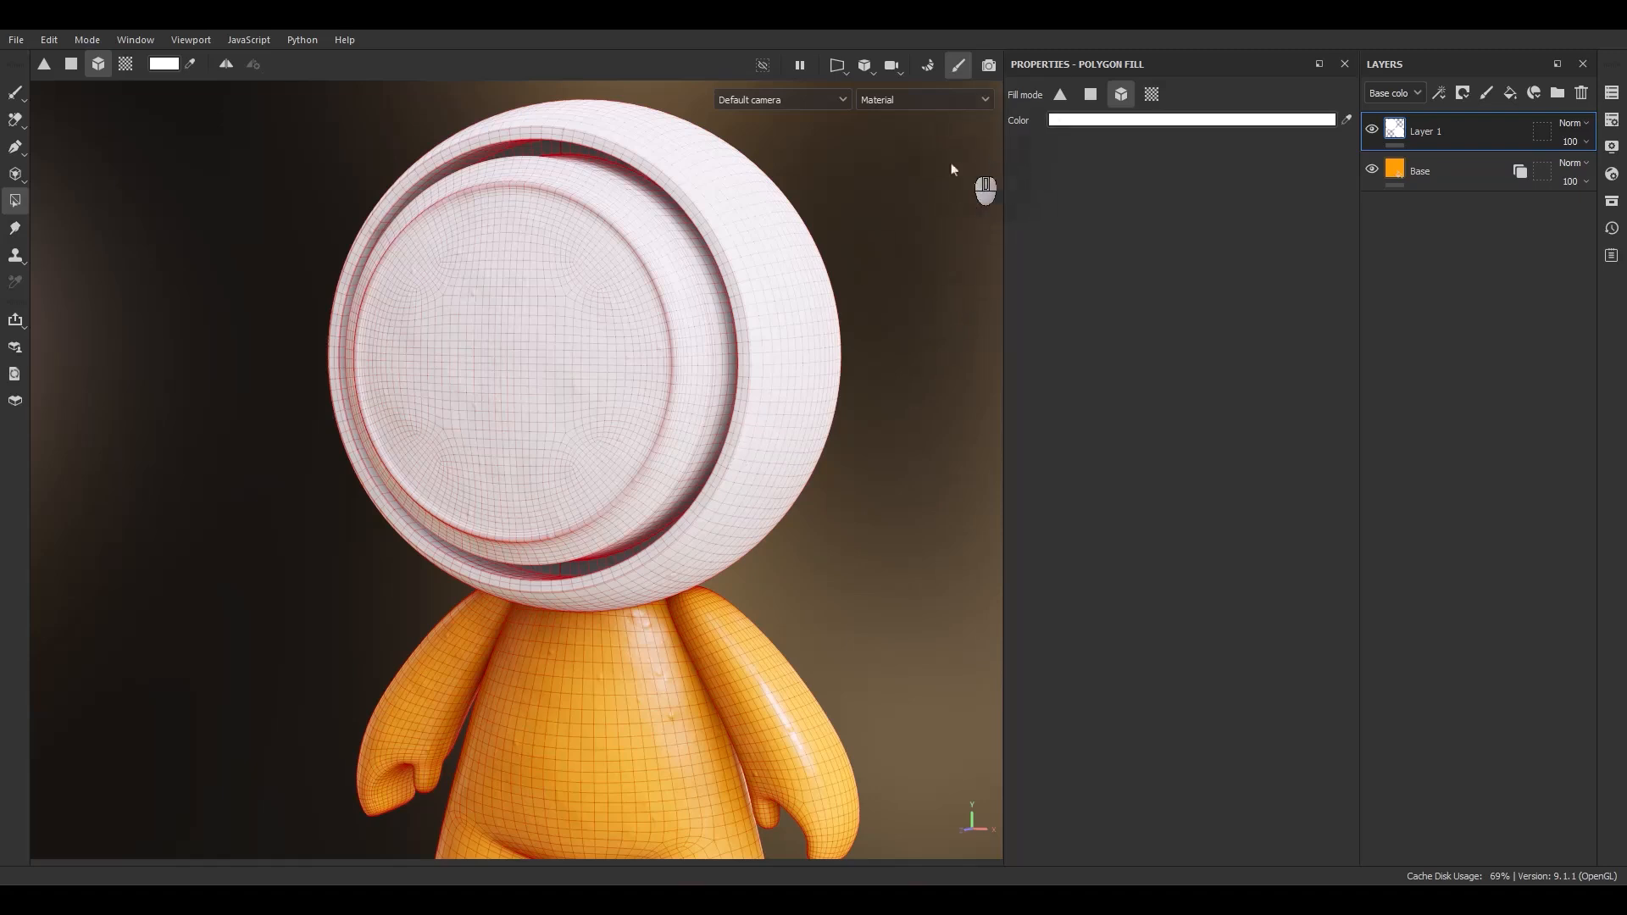
key("ctrl+z")
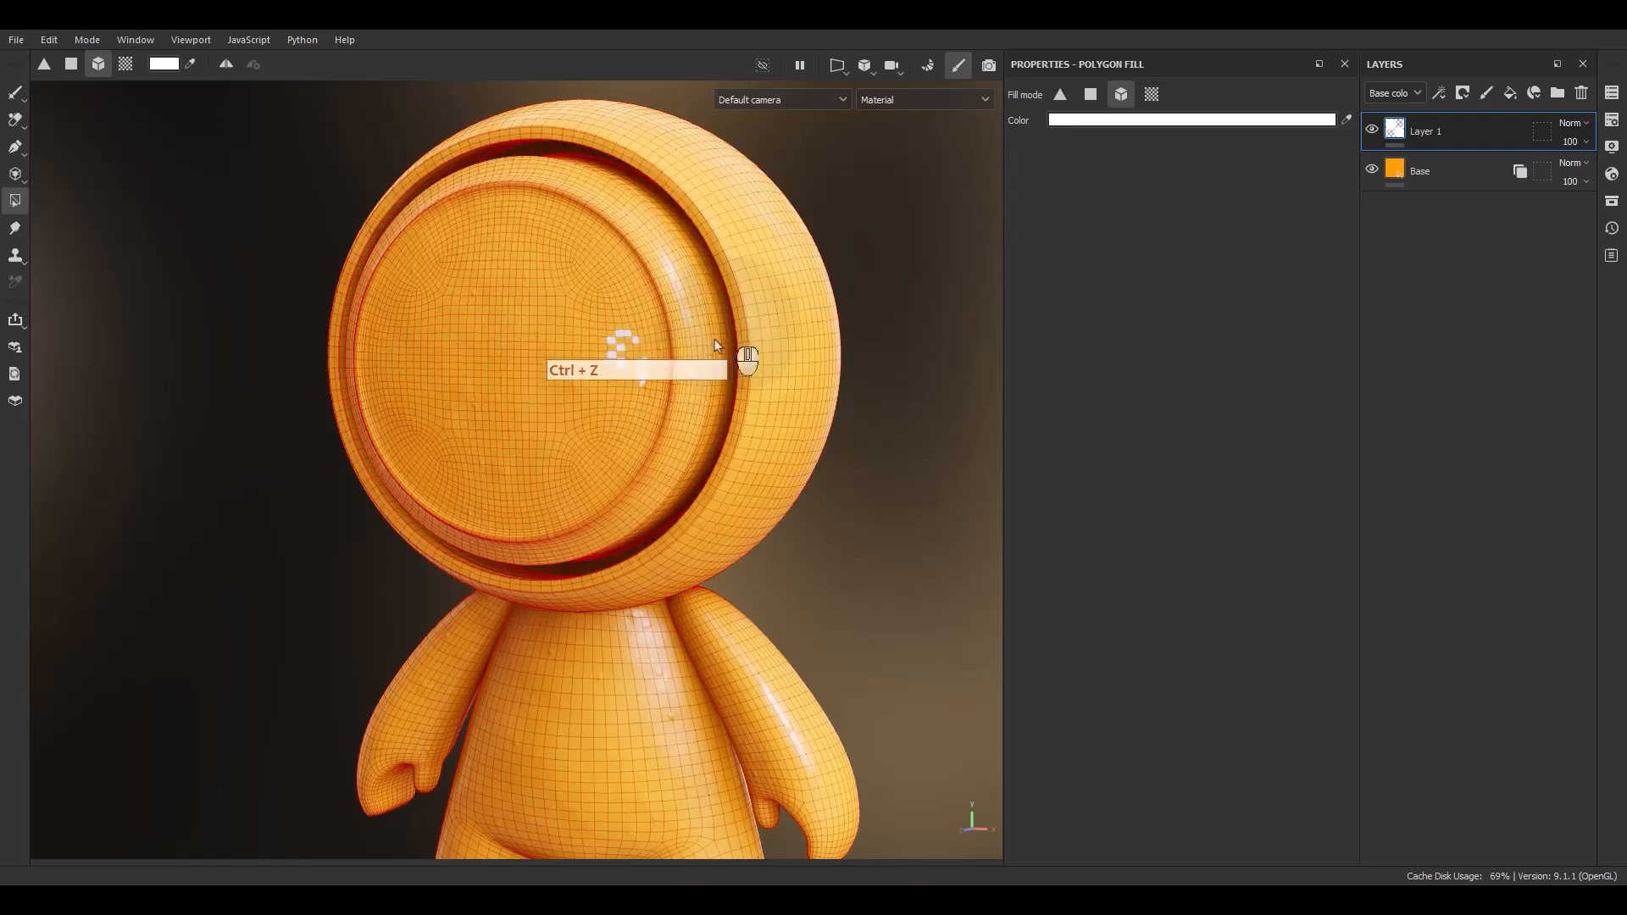
Step: Remove the paint layer holding the polygon fills and add a new empty paint layer above Base
key("ctrl+z")
left_click(1502, 99)
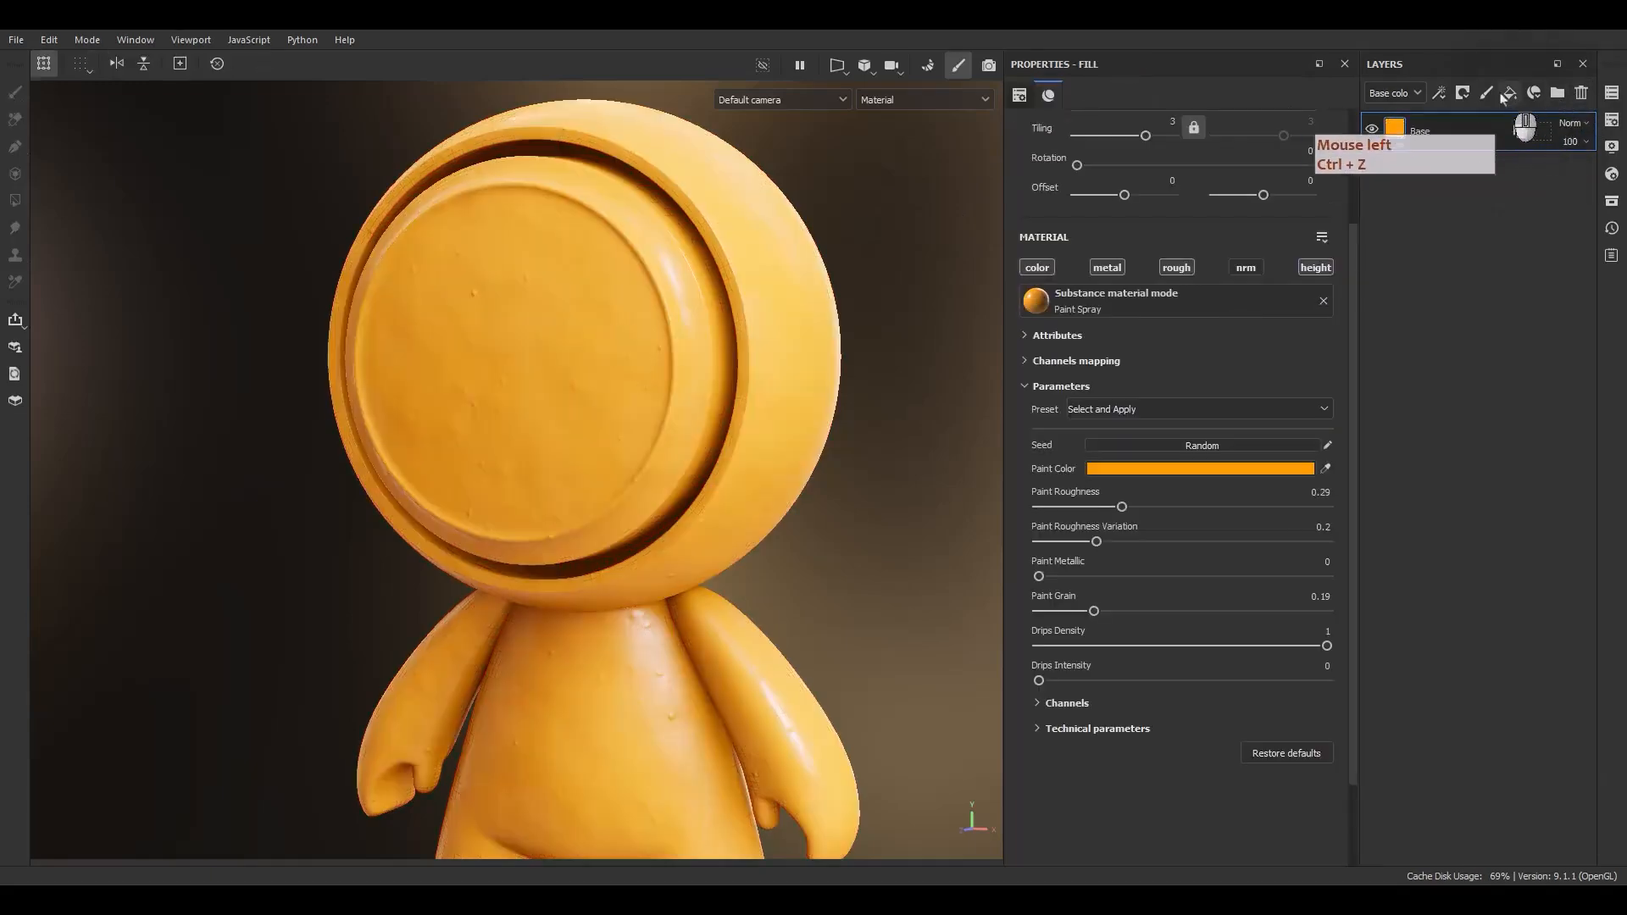
left_click(1487, 93)
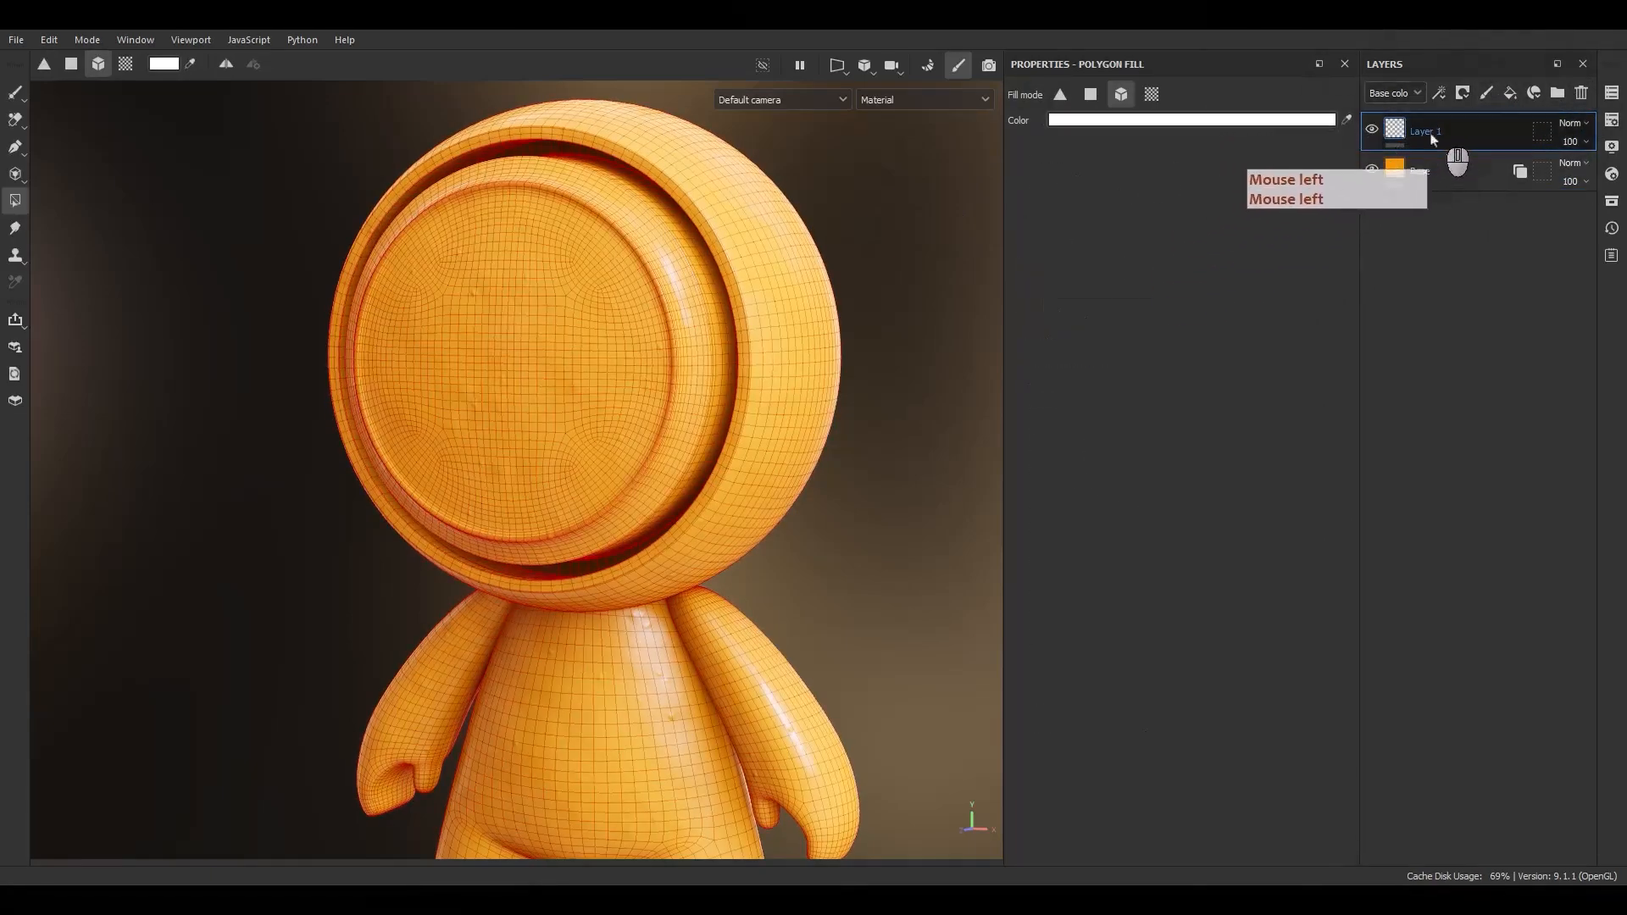
Step: Fill the head's front piece and its outer shell with white in UV island fill mode, and undo both fills
left_click(1152, 94)
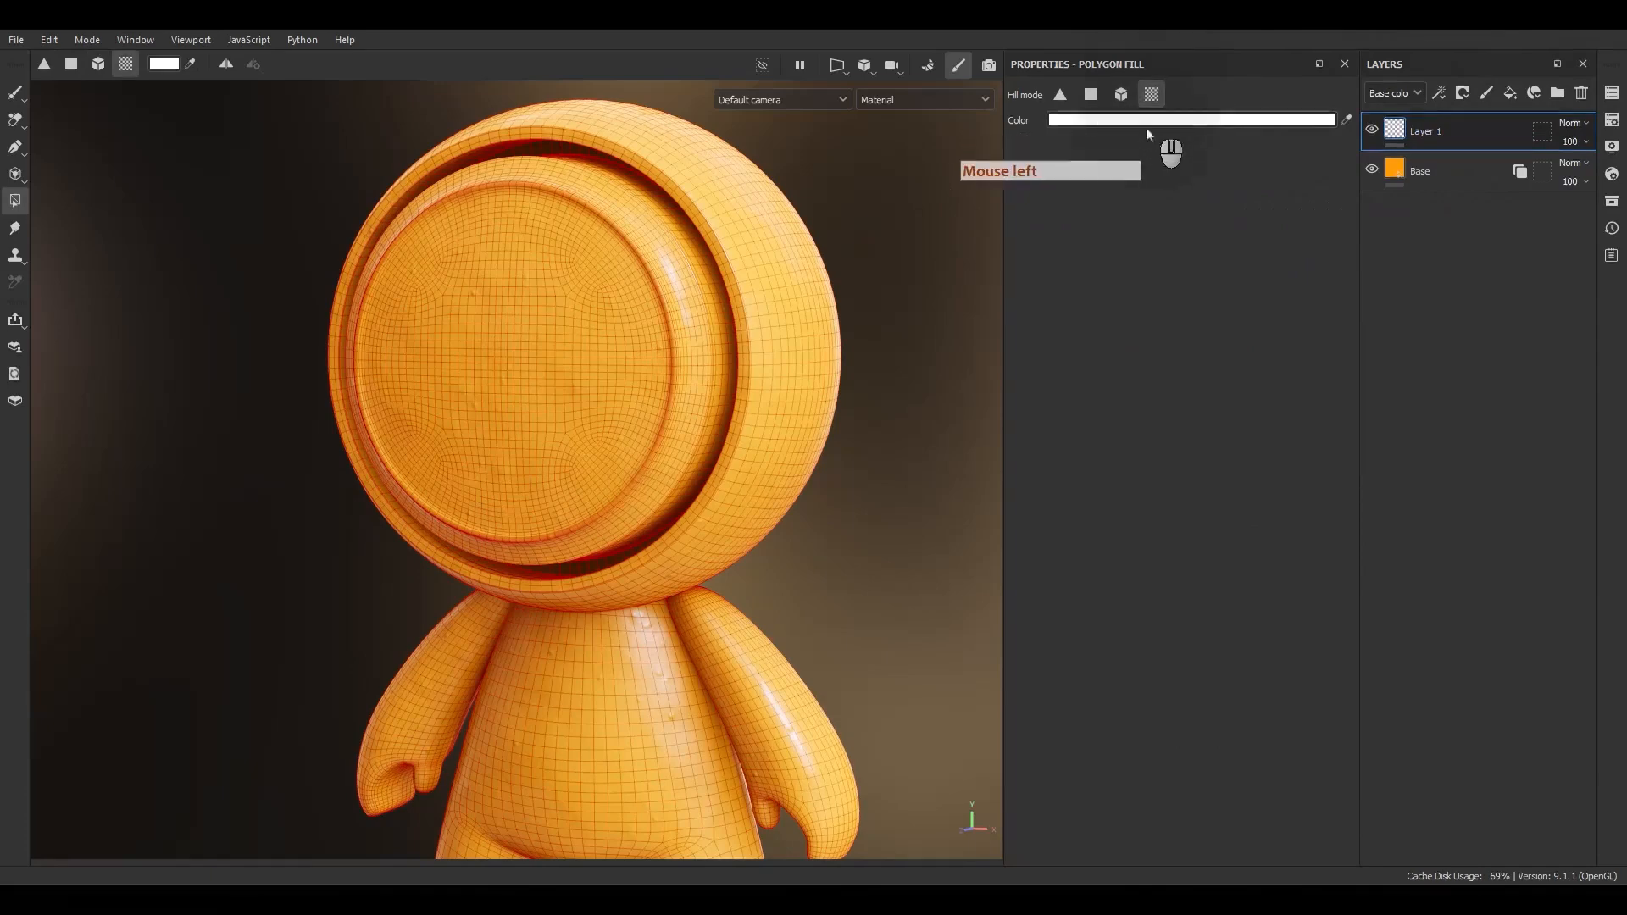
scroll(555, 347, "up", 3)
left_click(542, 310)
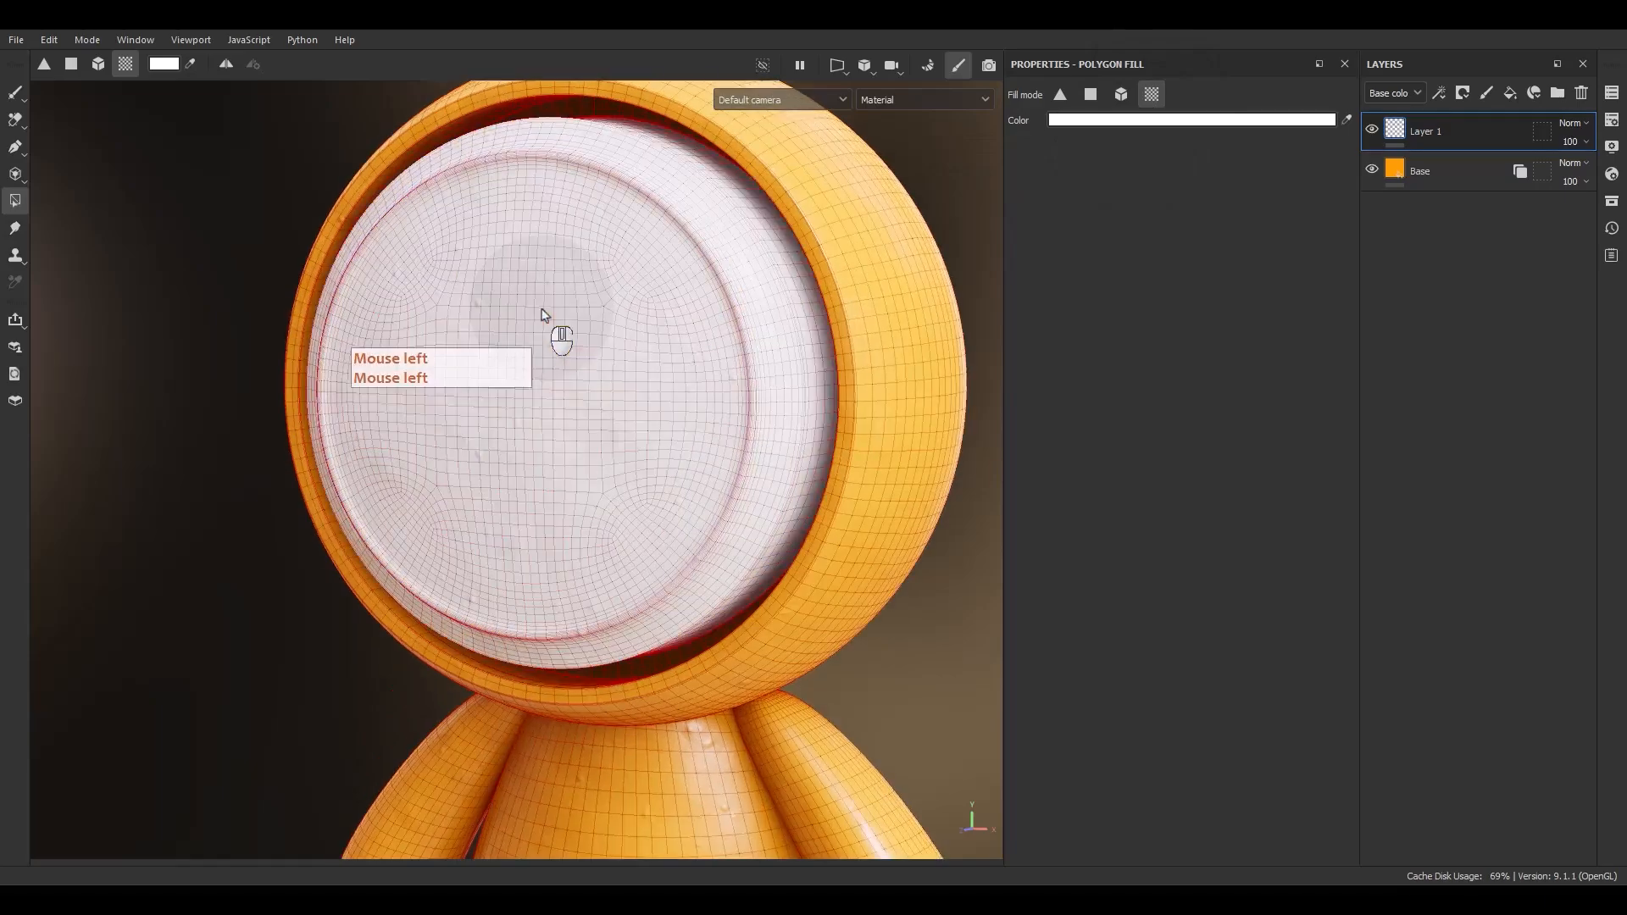
left_click(860, 327)
scroll(881, 364, "down", 3)
left_click_drag(893, 382, 751, 458, "alt")
key("ctrl+z")
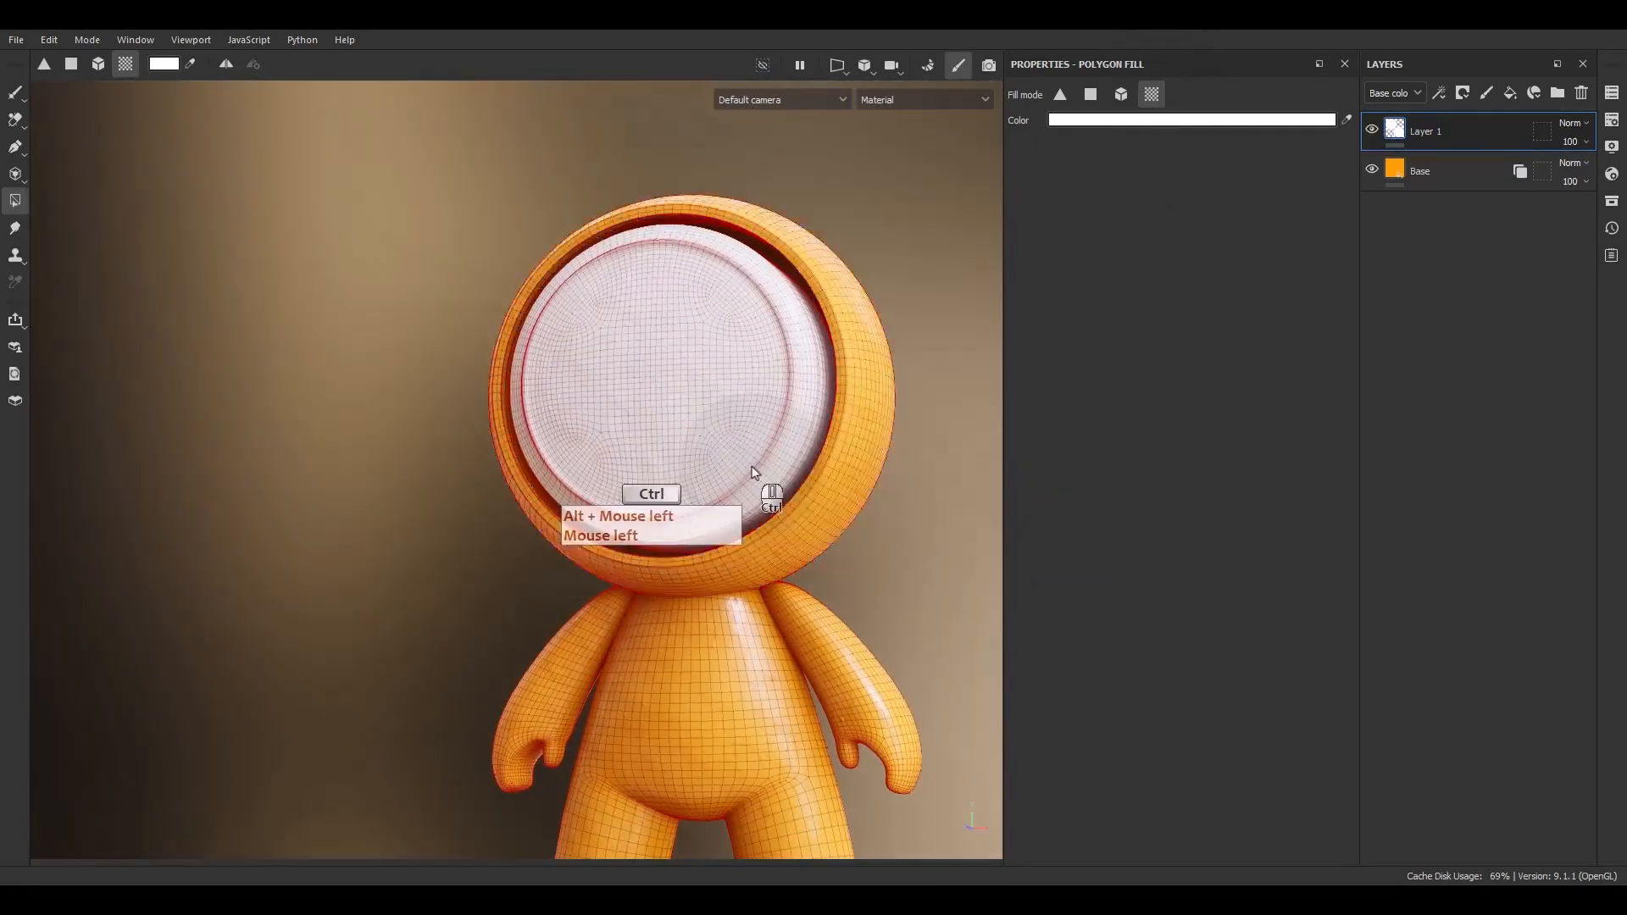
key("ctrl+z")
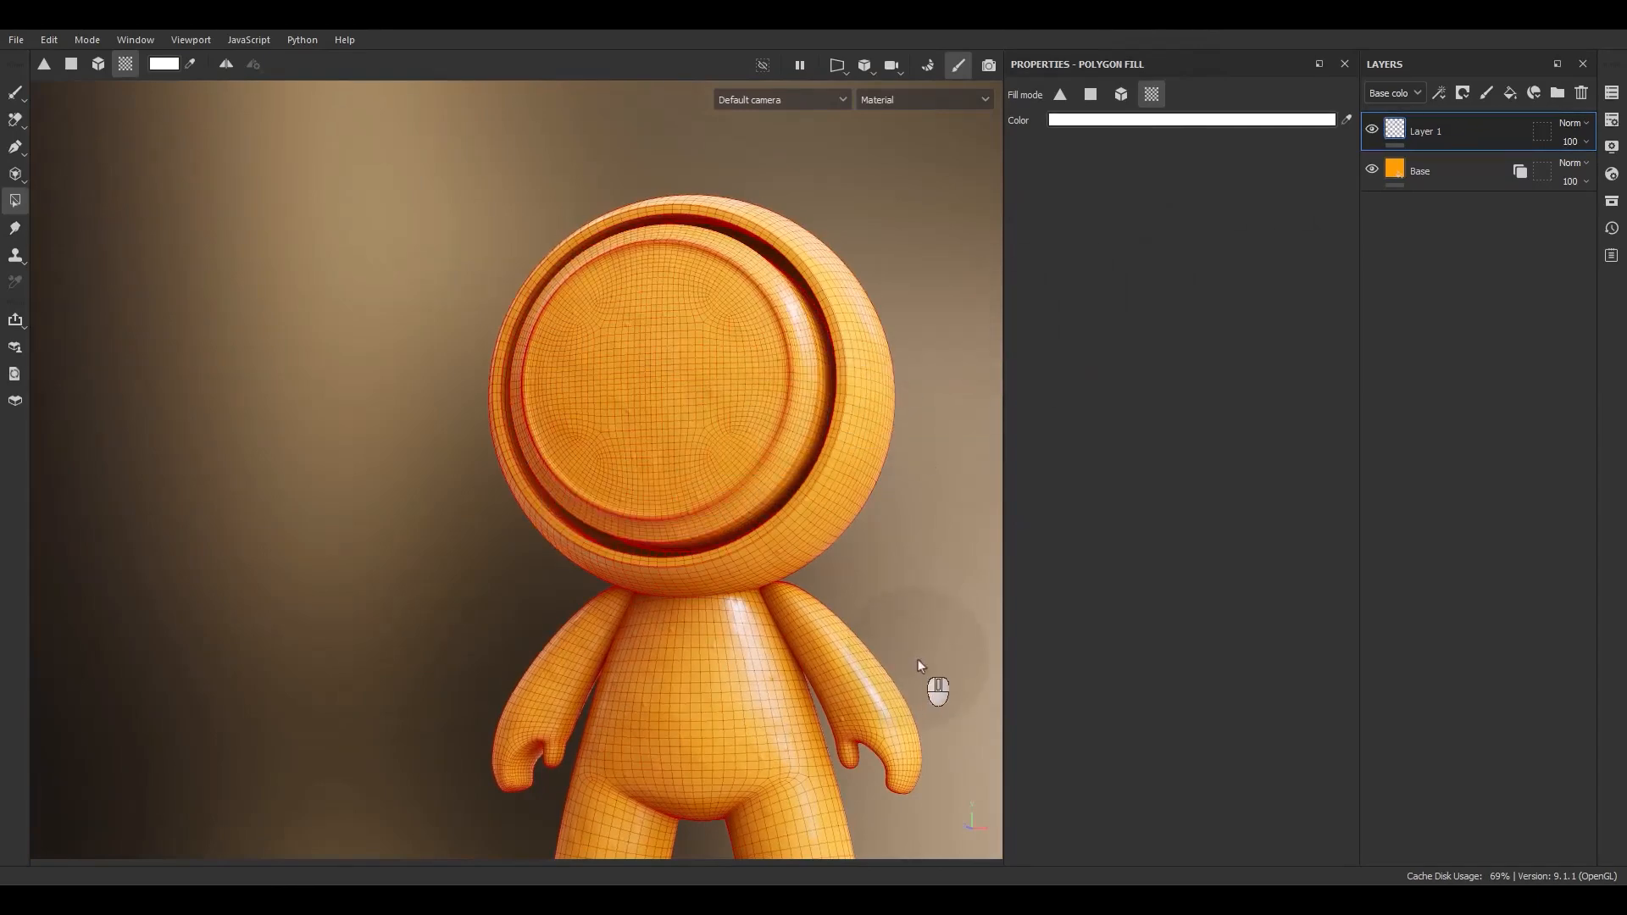
Step: Delete the empty paint layer, add a fill layer above Base and rename it 2
middle_click_drag(919, 664, 704, 530, "alt")
mouse_move(704, 531)
left_mouse_down("alt")
mouse_move(661, 569)
mouse_move(698, 559)
left_mouse_up("alt")
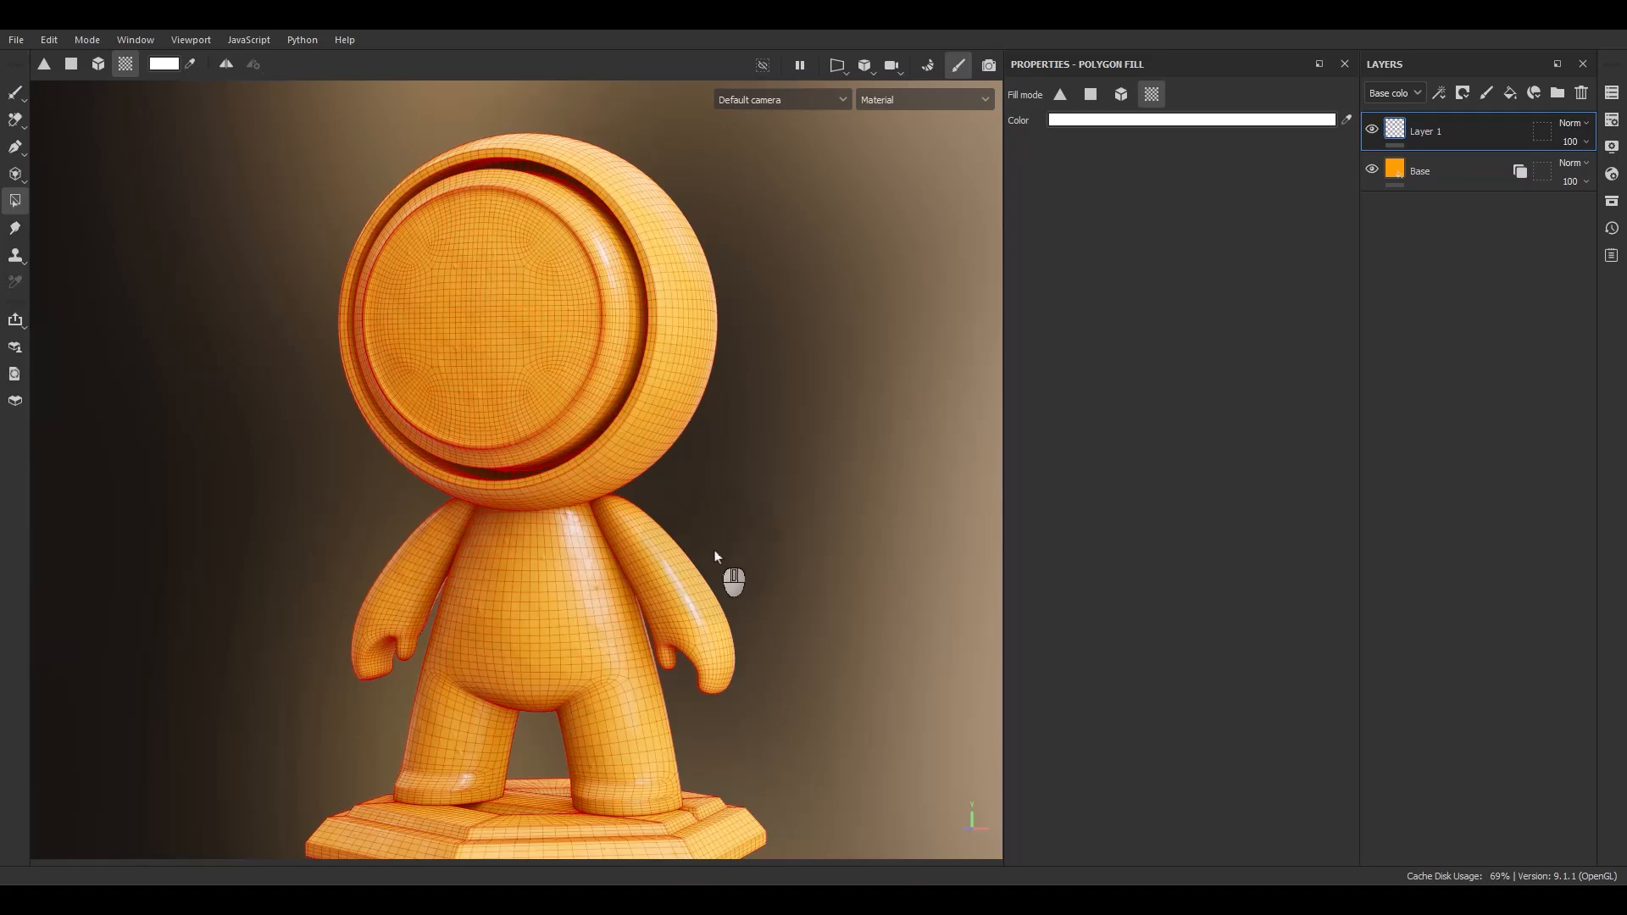
left_click(1581, 93)
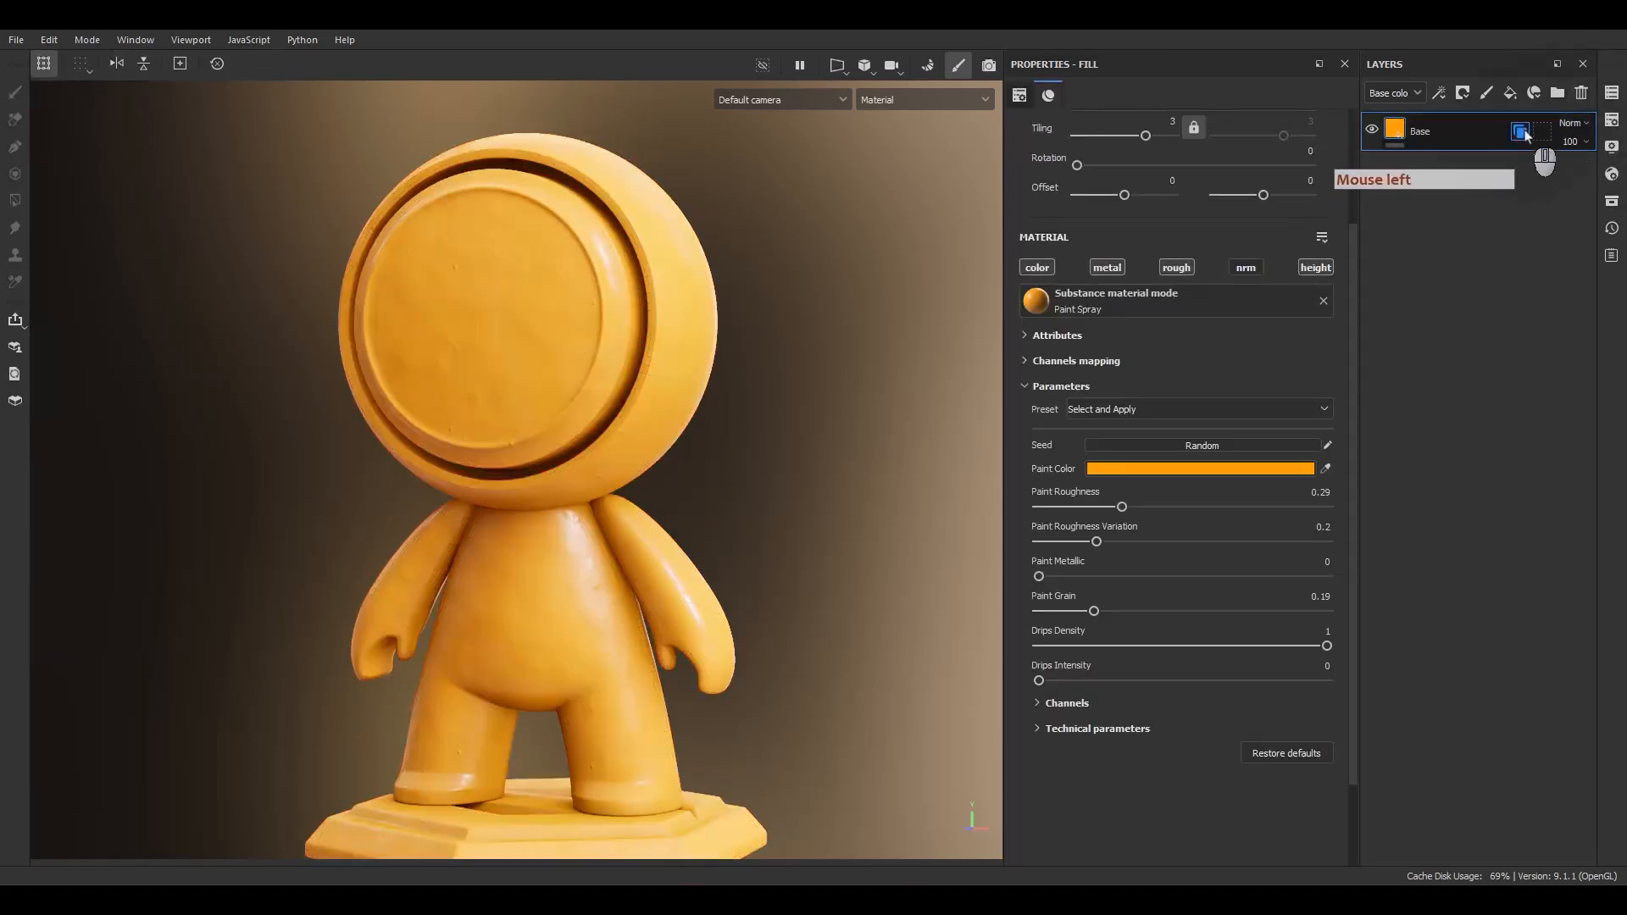
left_click(1510, 93)
double_click(1440, 132)
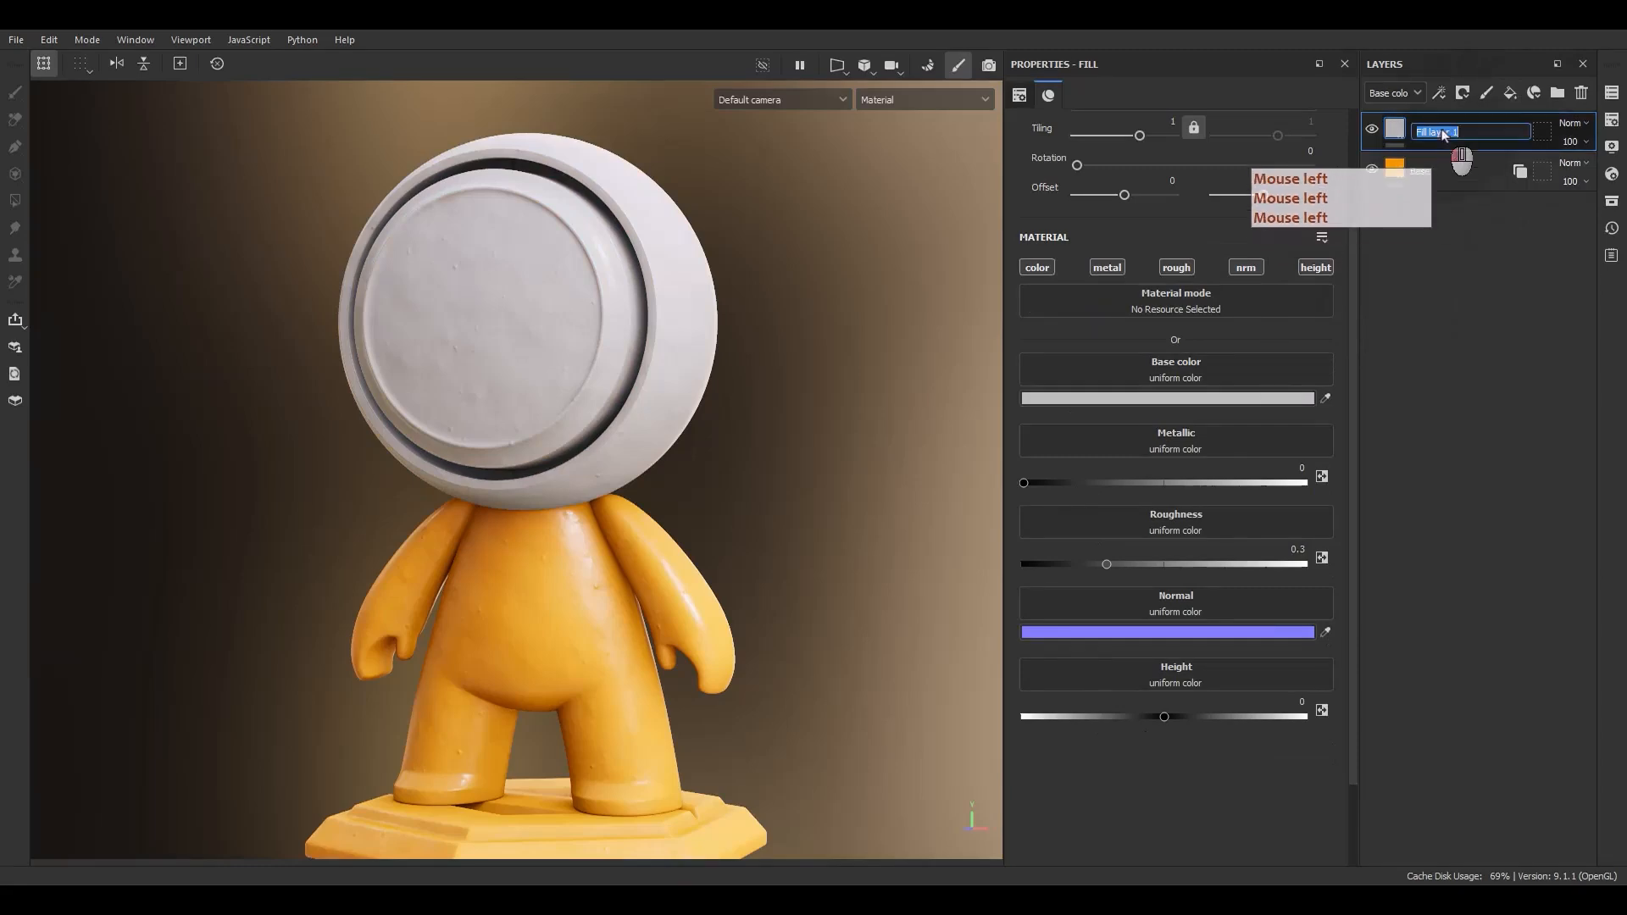
type("2")
key("Return")
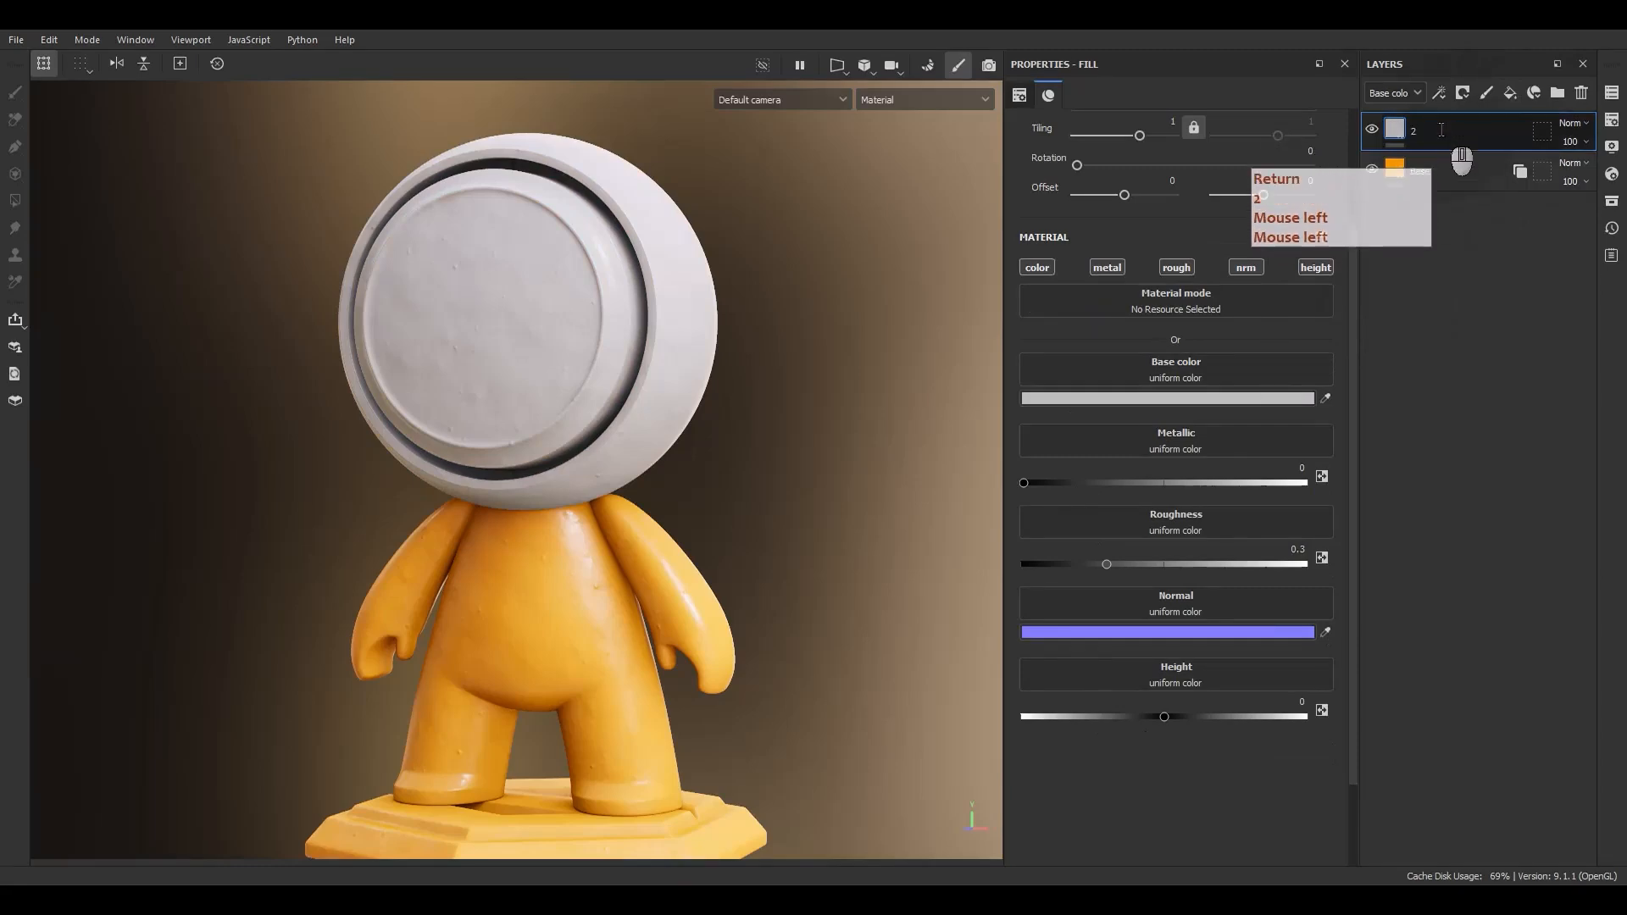
Step: Set the fill layer's base color to pure red (FF0000) and leave only its color channel enabled
left_click(1099, 403)
left_click(1101, 403)
left_click_drag(1233, 618, 1408, 593)
left_click(1395, 557)
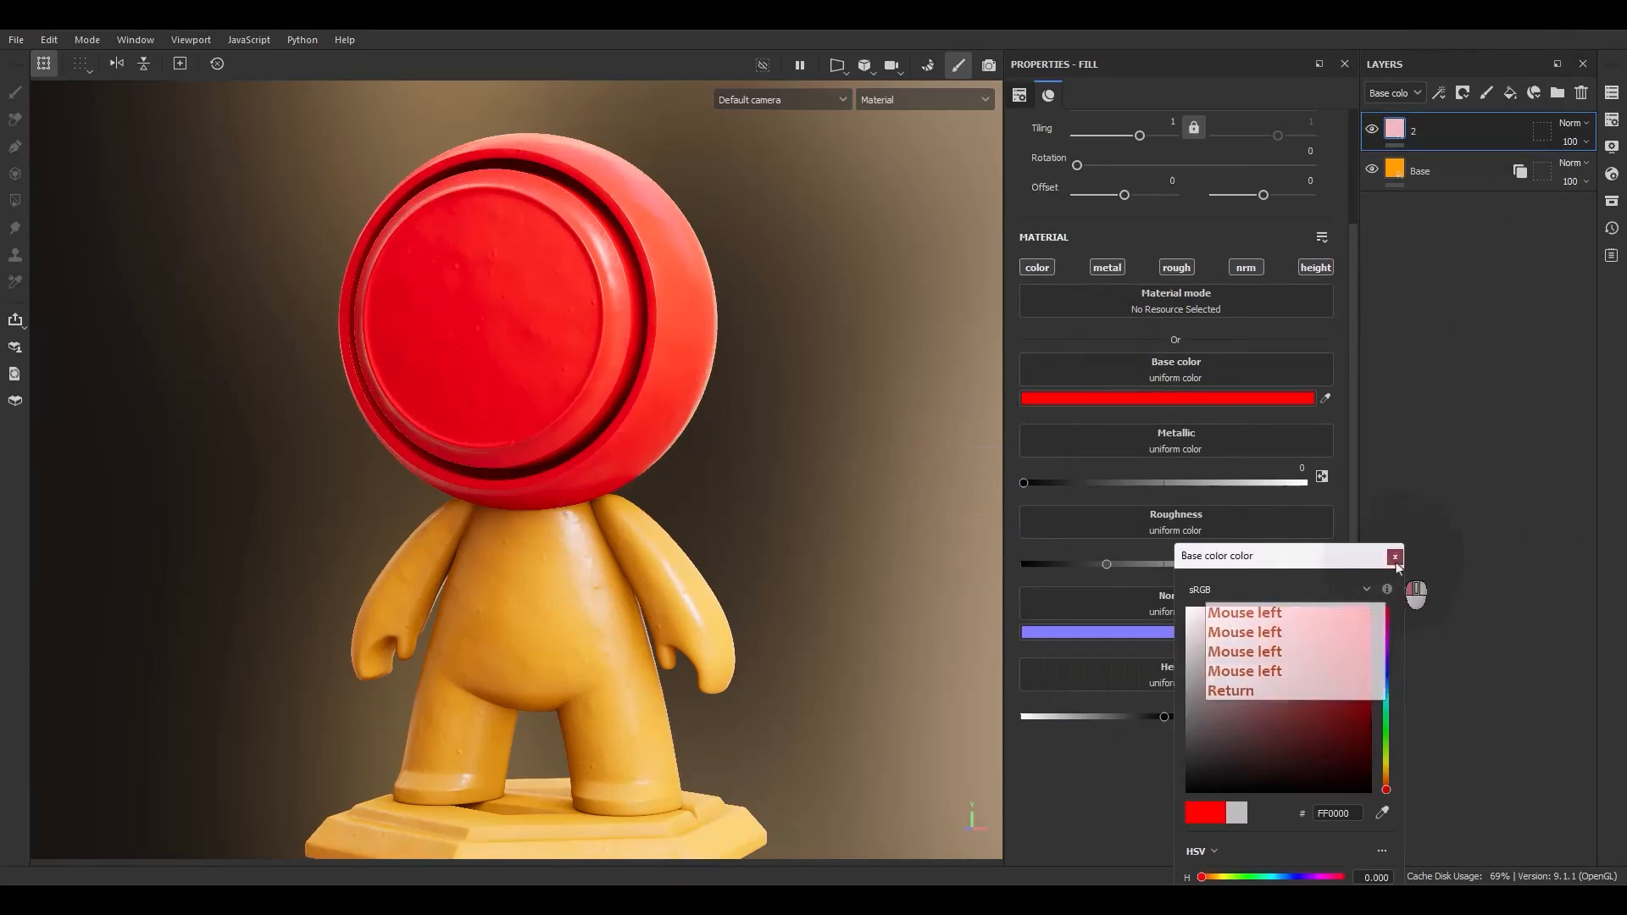
left_click(1042, 269, "alt")
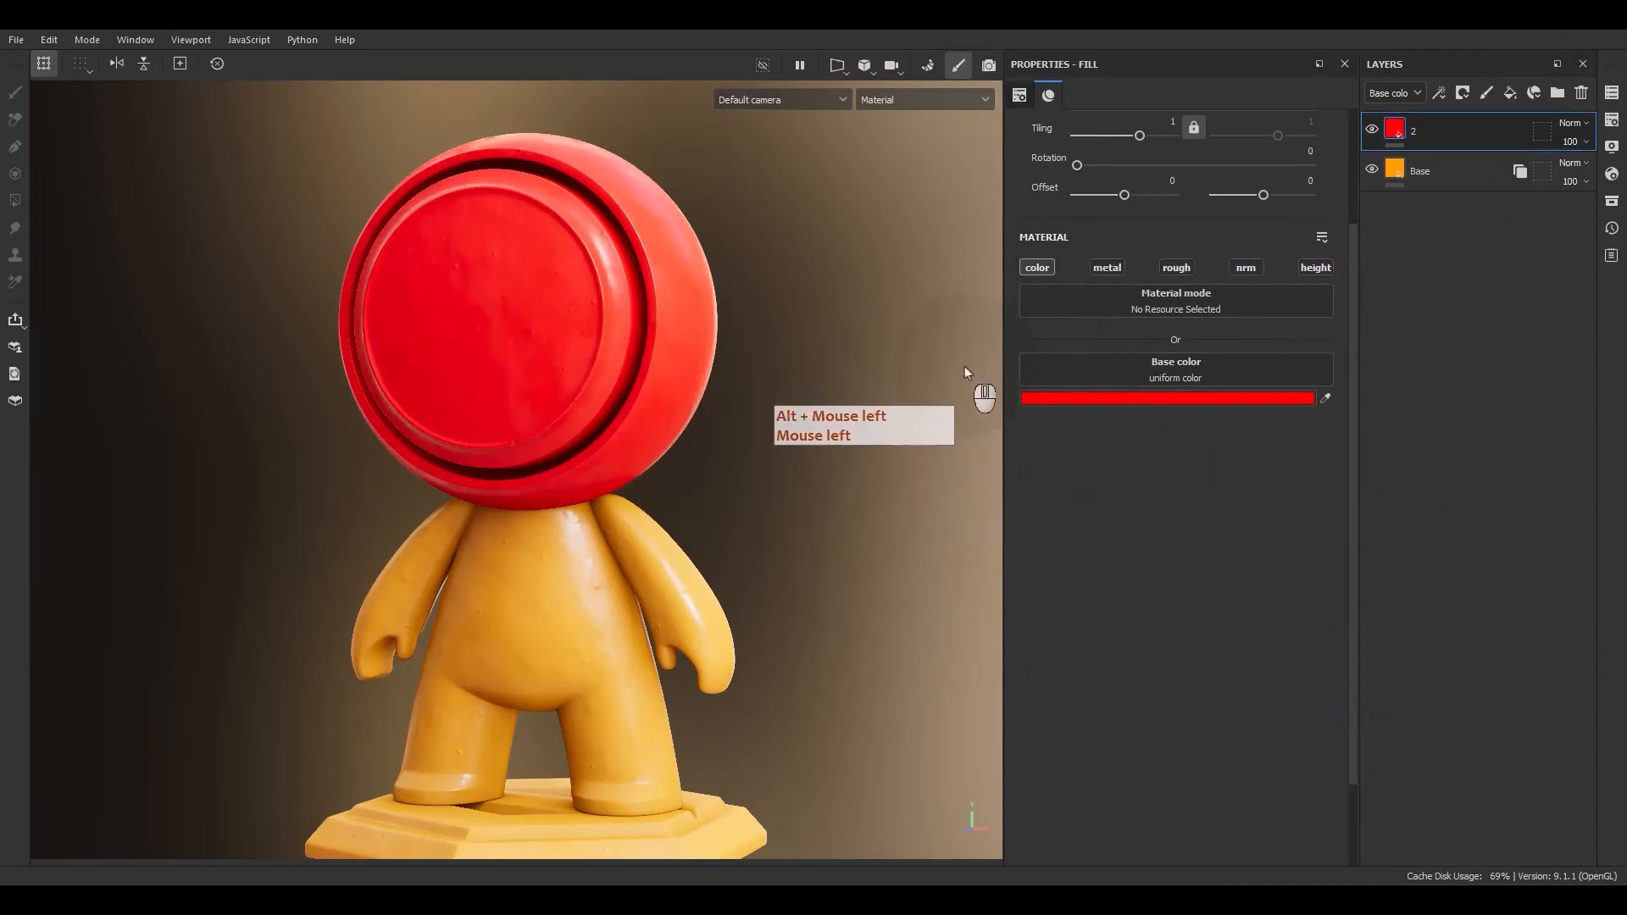
Step: Add a black mask to the red fill layer and add a paint effect to that mask
left_click_drag(926, 363, 579, 234, "alt")
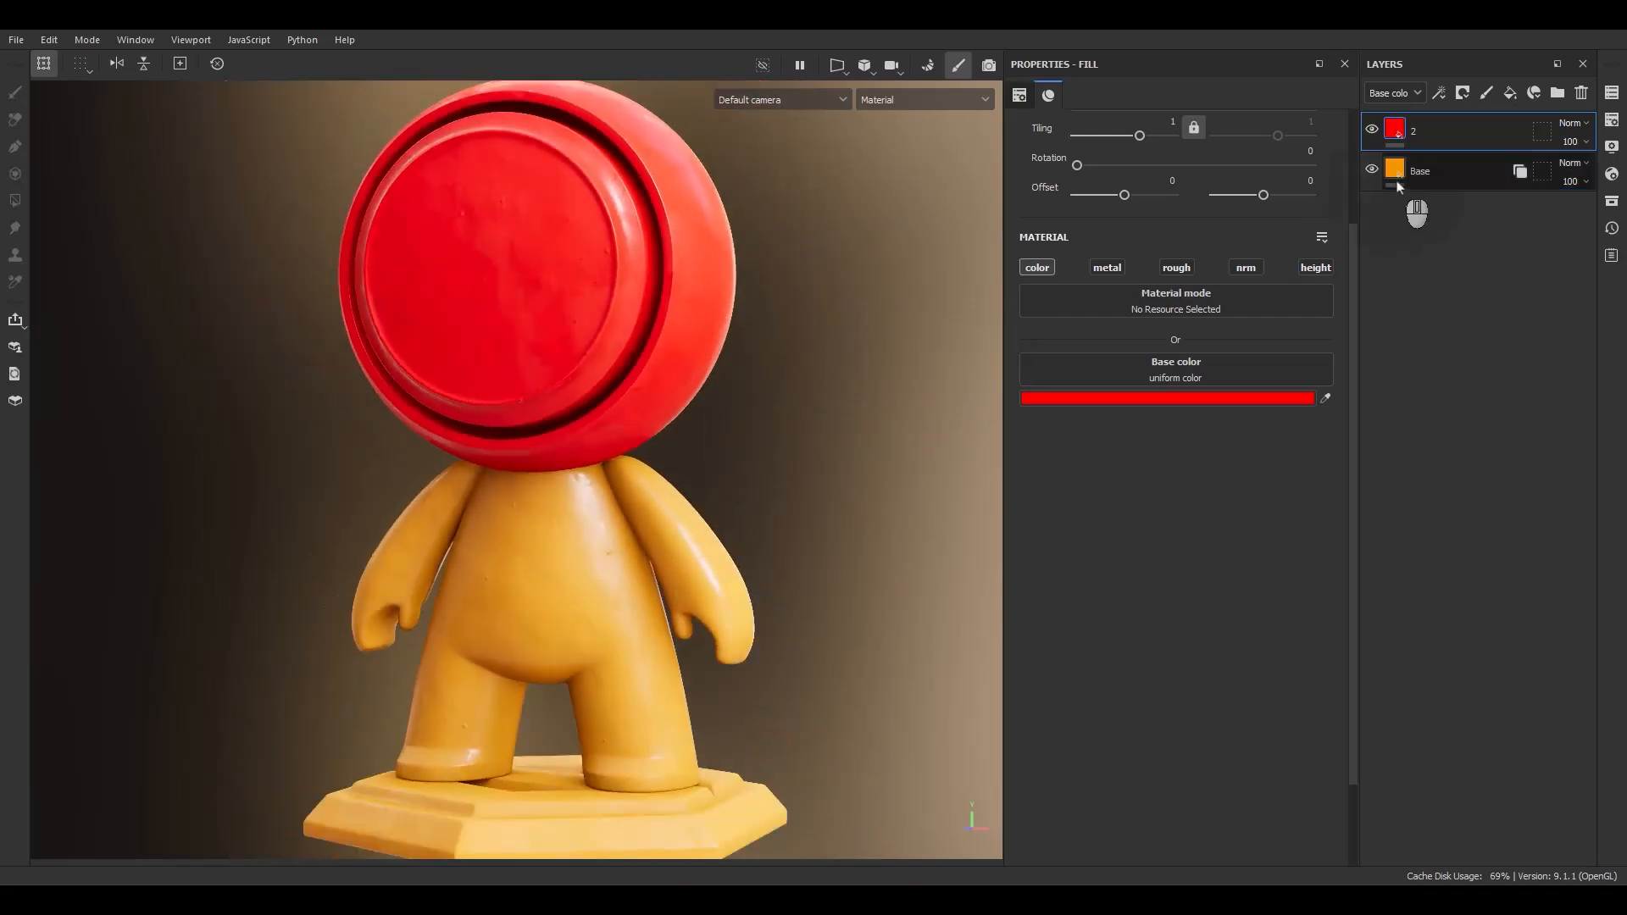
right_click(1422, 134)
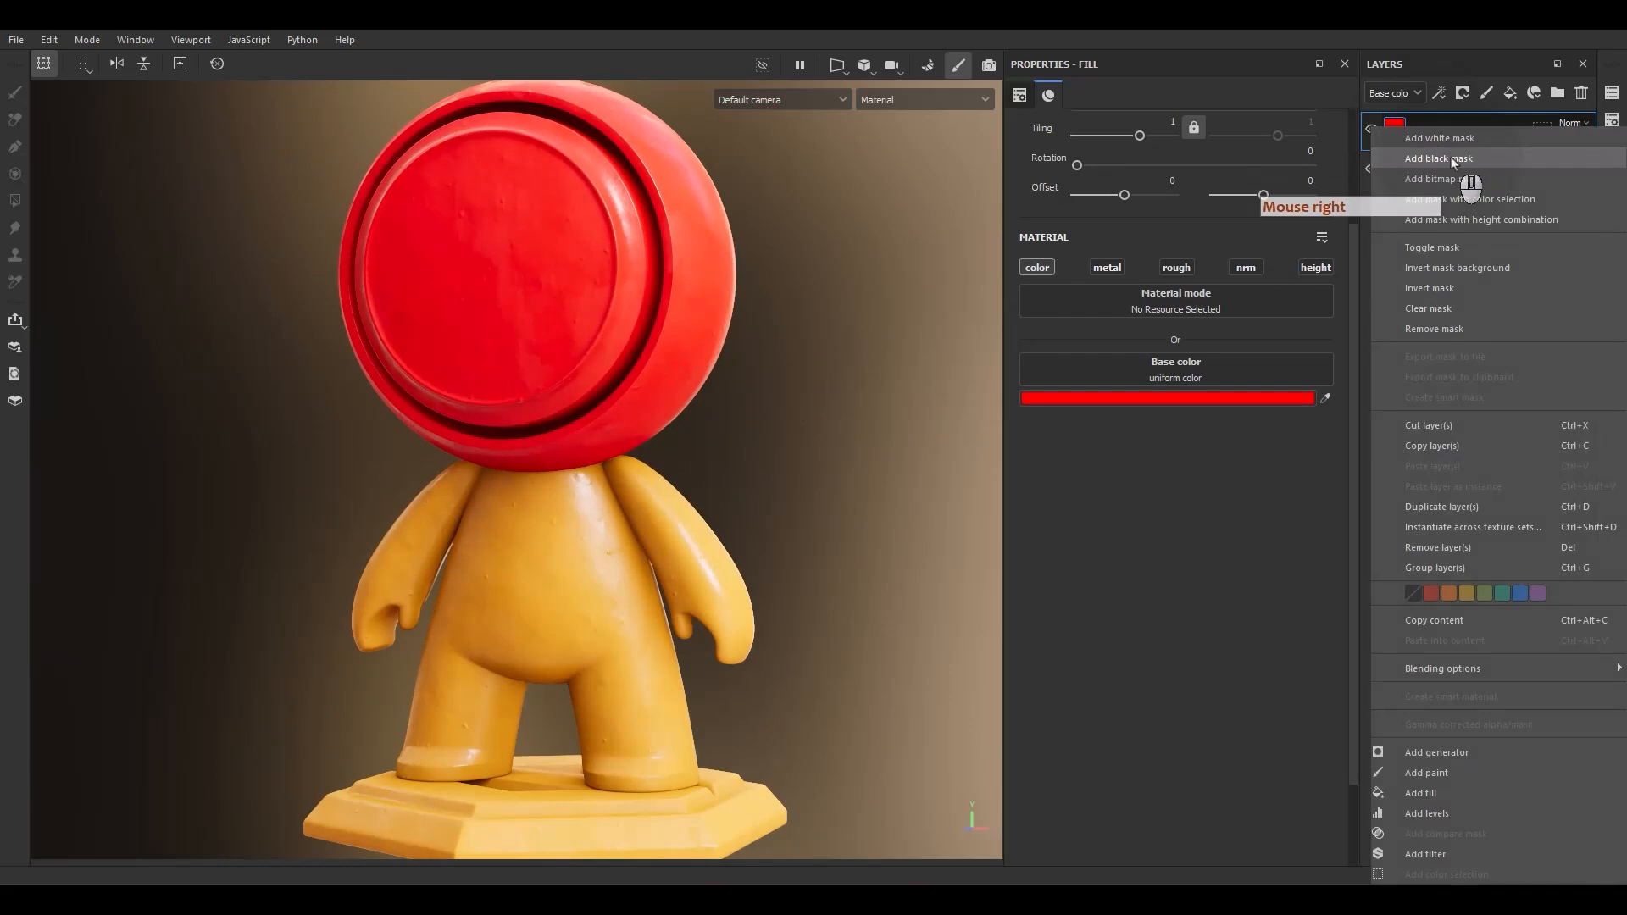
left_click(1453, 161)
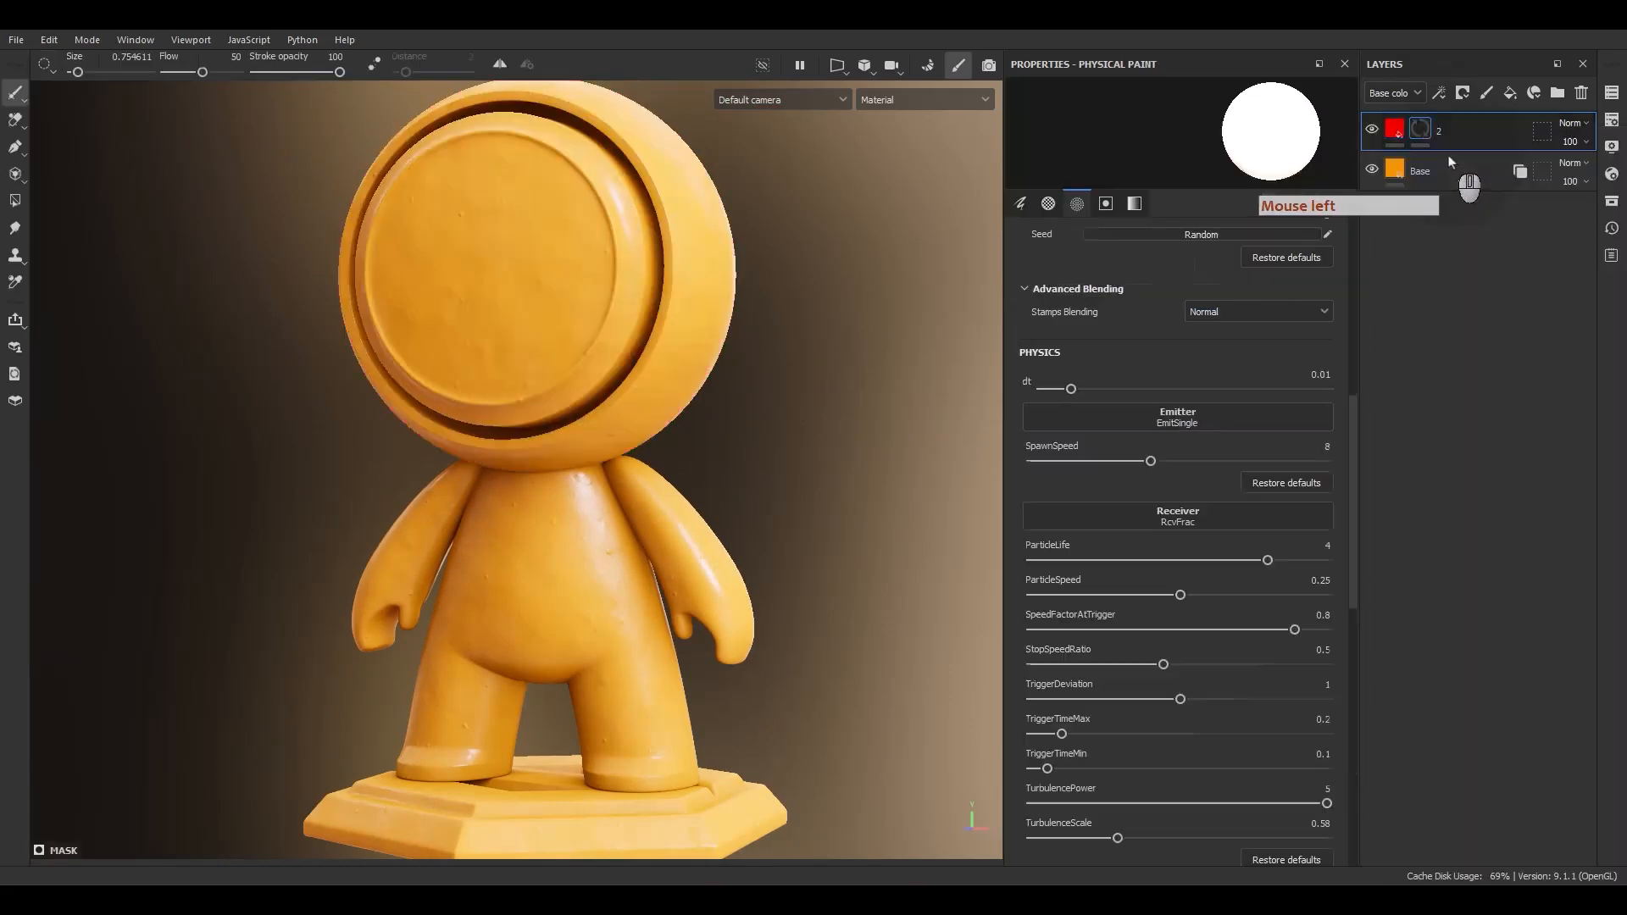
right_click(1432, 131)
left_click(1408, 697)
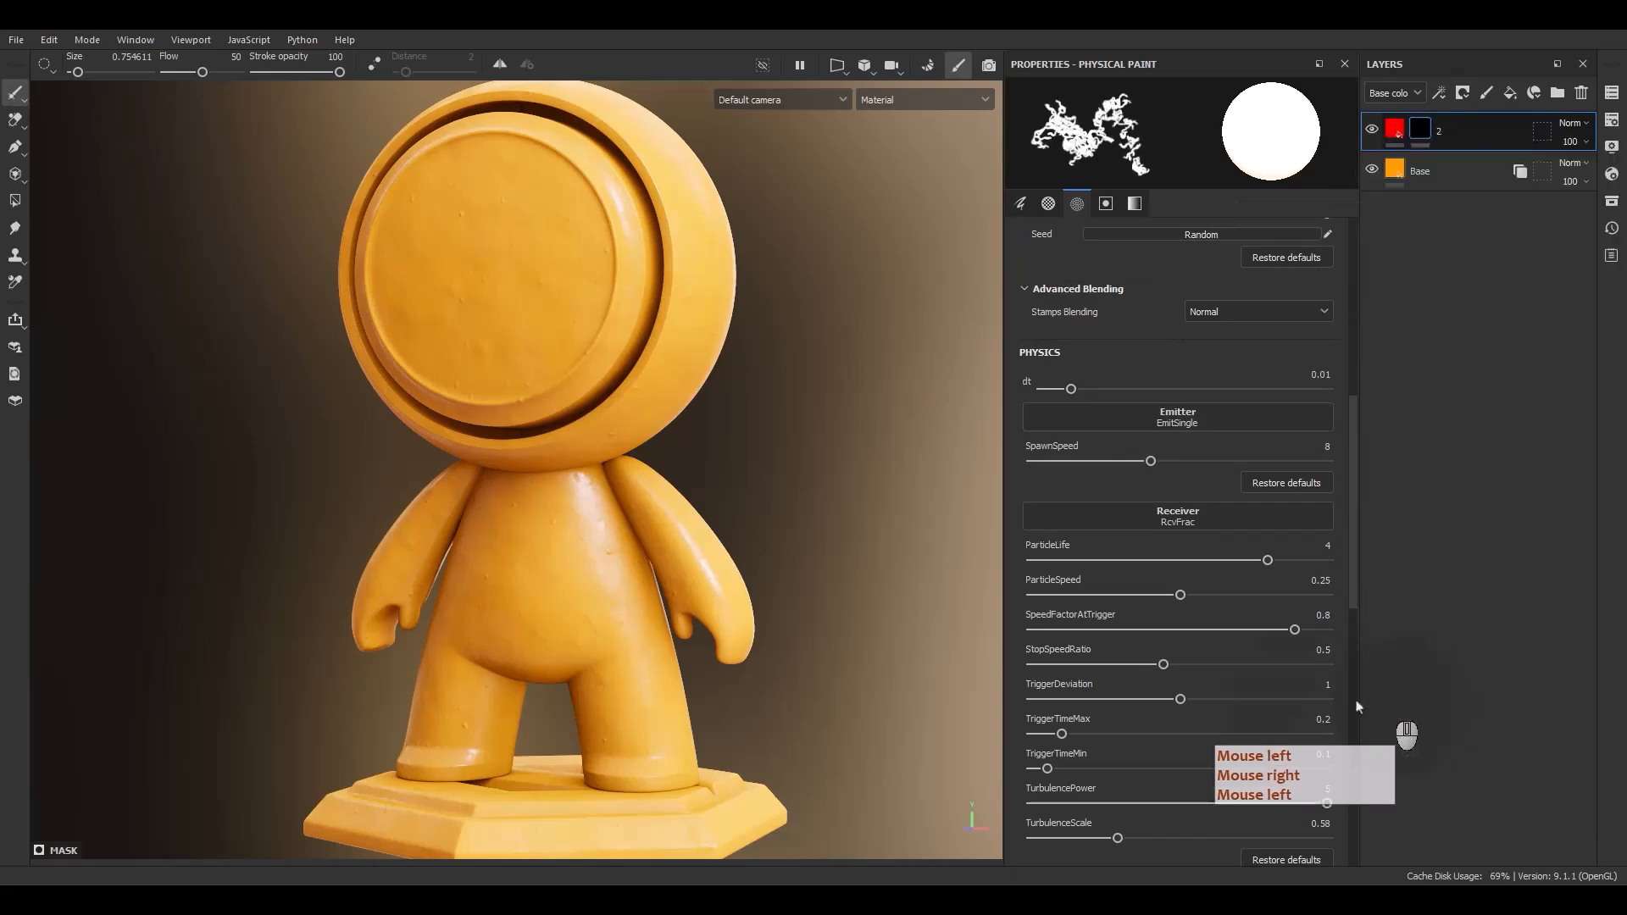
Step: Prepare the regular Paint brush in the 2D view with size about 30, hardness 1 and flow 100
left_click(14, 95)
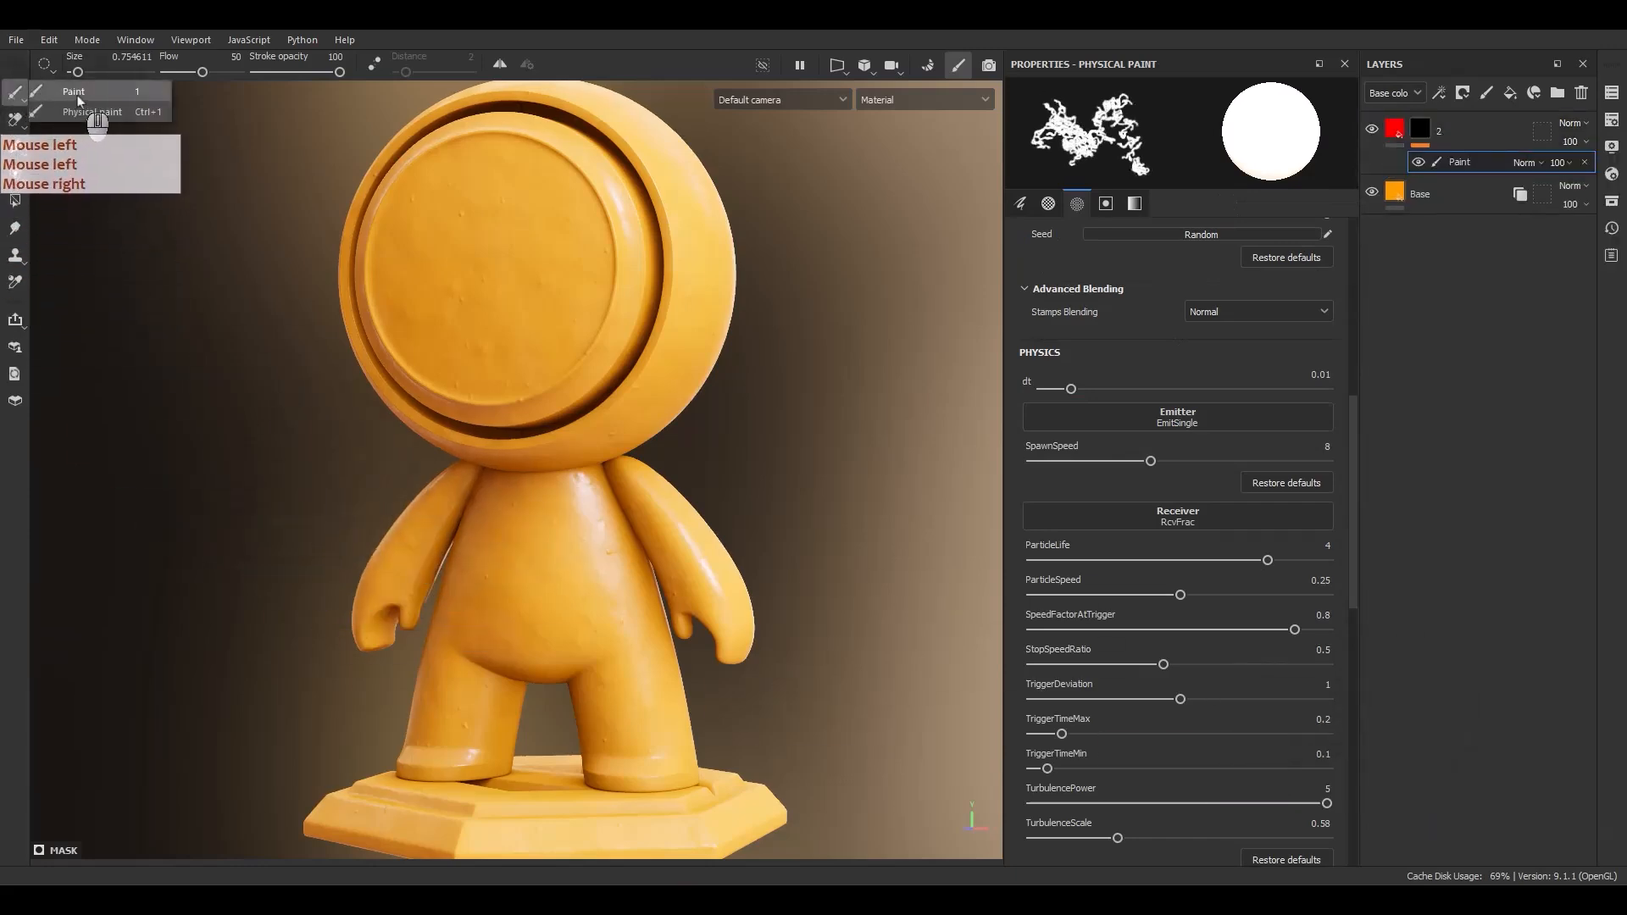
left_click(80, 98)
key("F3")
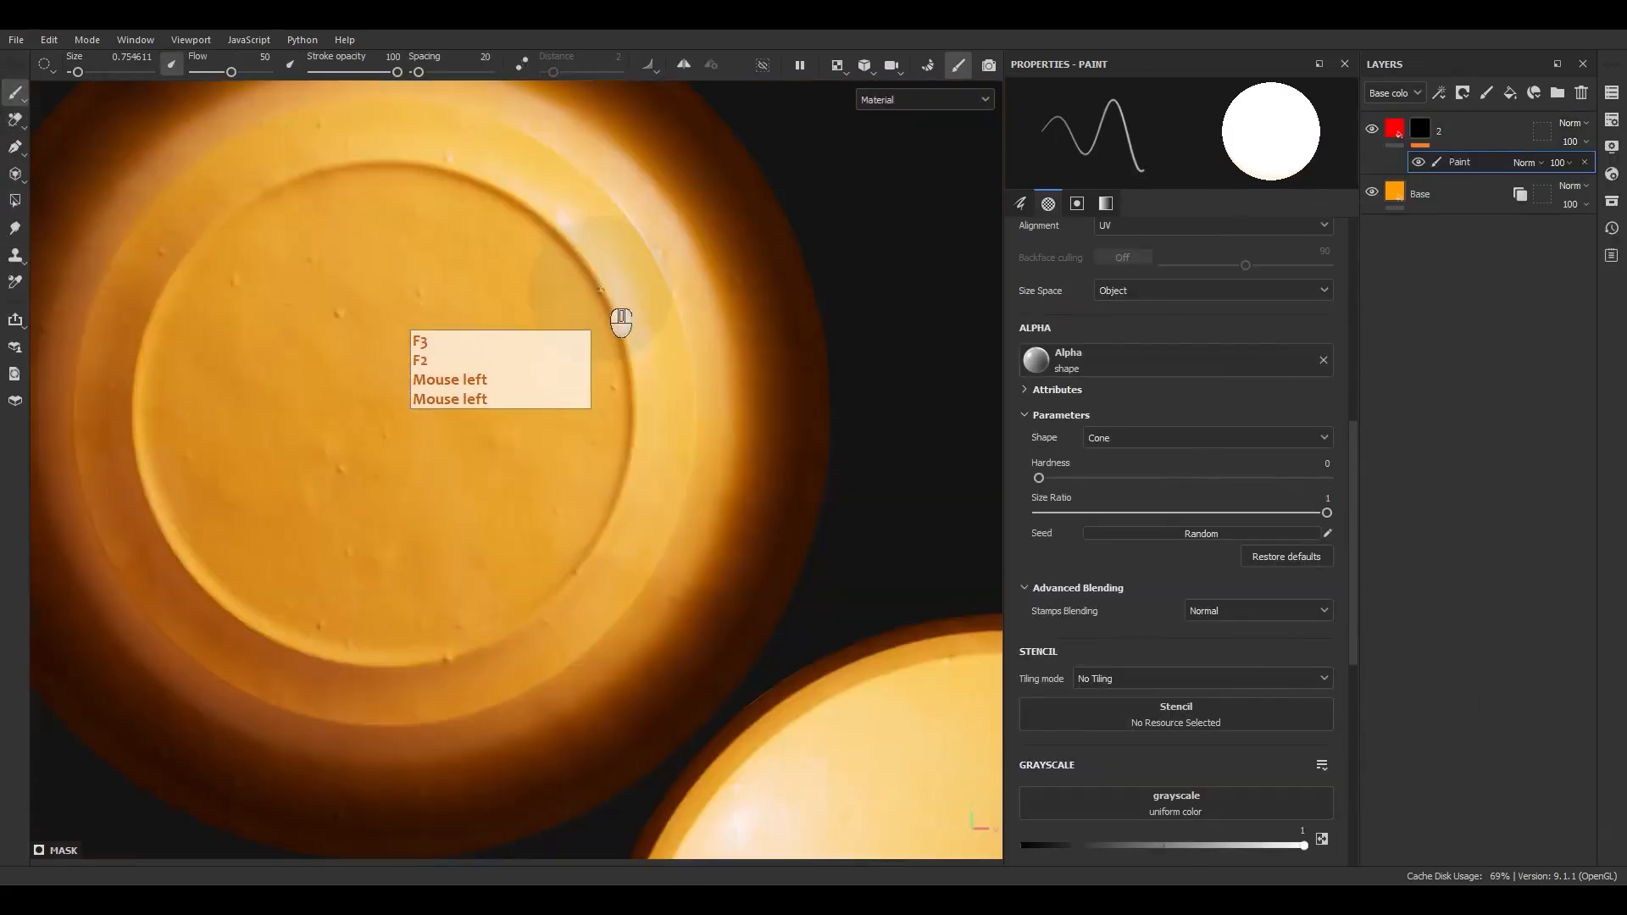
mouse_move(624, 366)
middle_mouse_down("alt")
mouse_move(672, 454)
mouse_move(463, 367)
middle_mouse_up("alt")
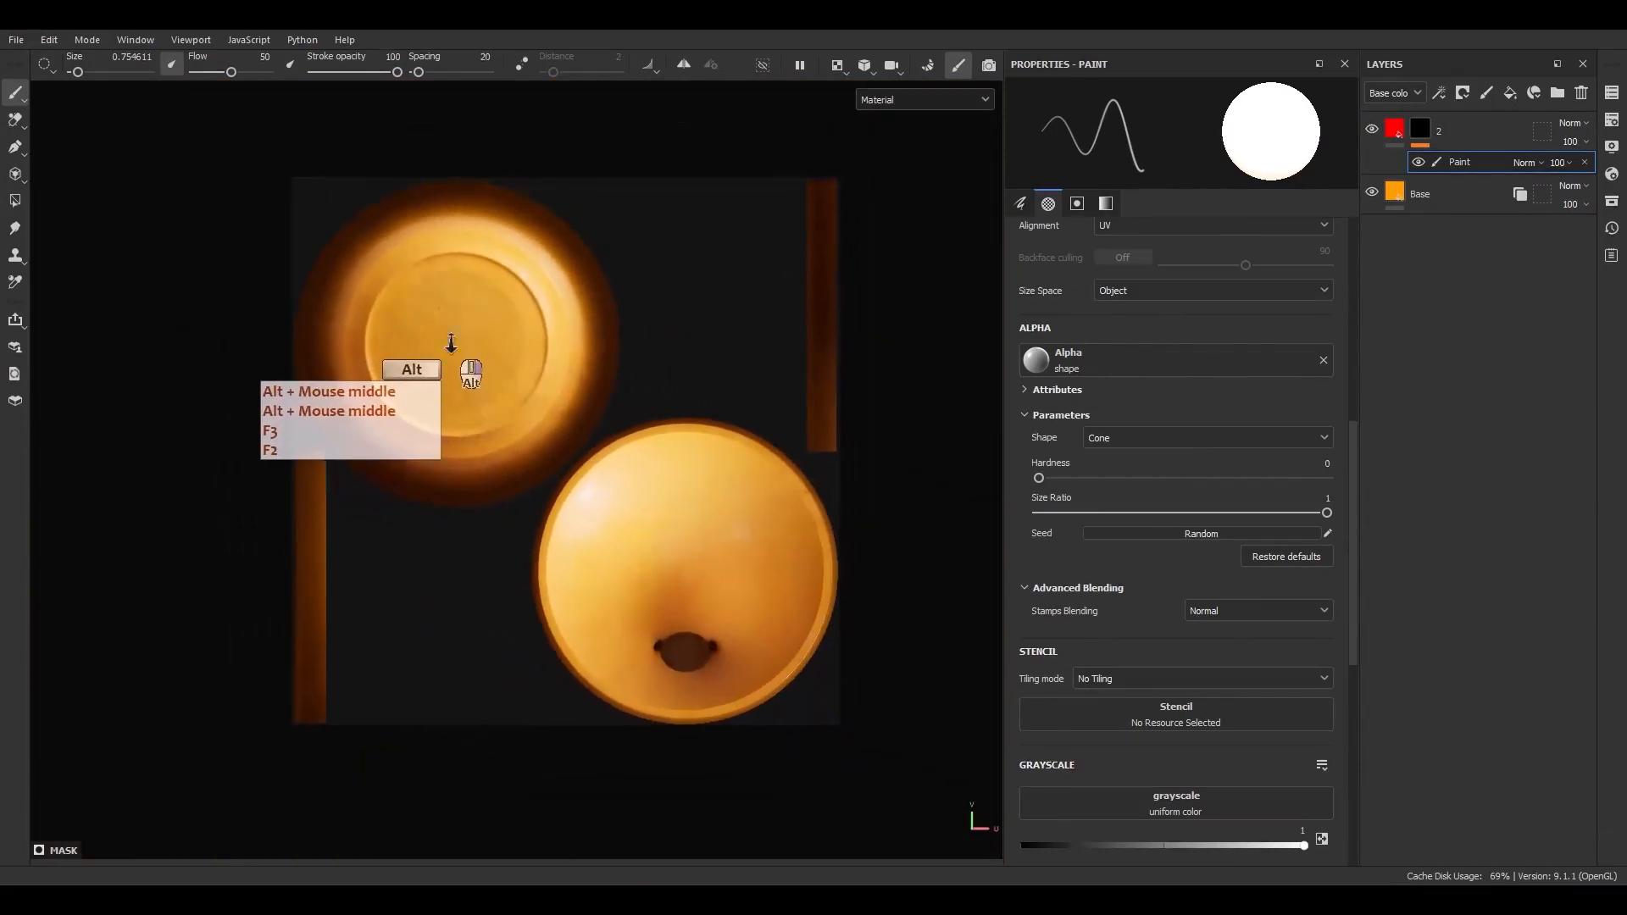
right_click_drag(450, 345, 469, 361, "alt")
right_click_drag(469, 361, 592, 342, "ctrl")
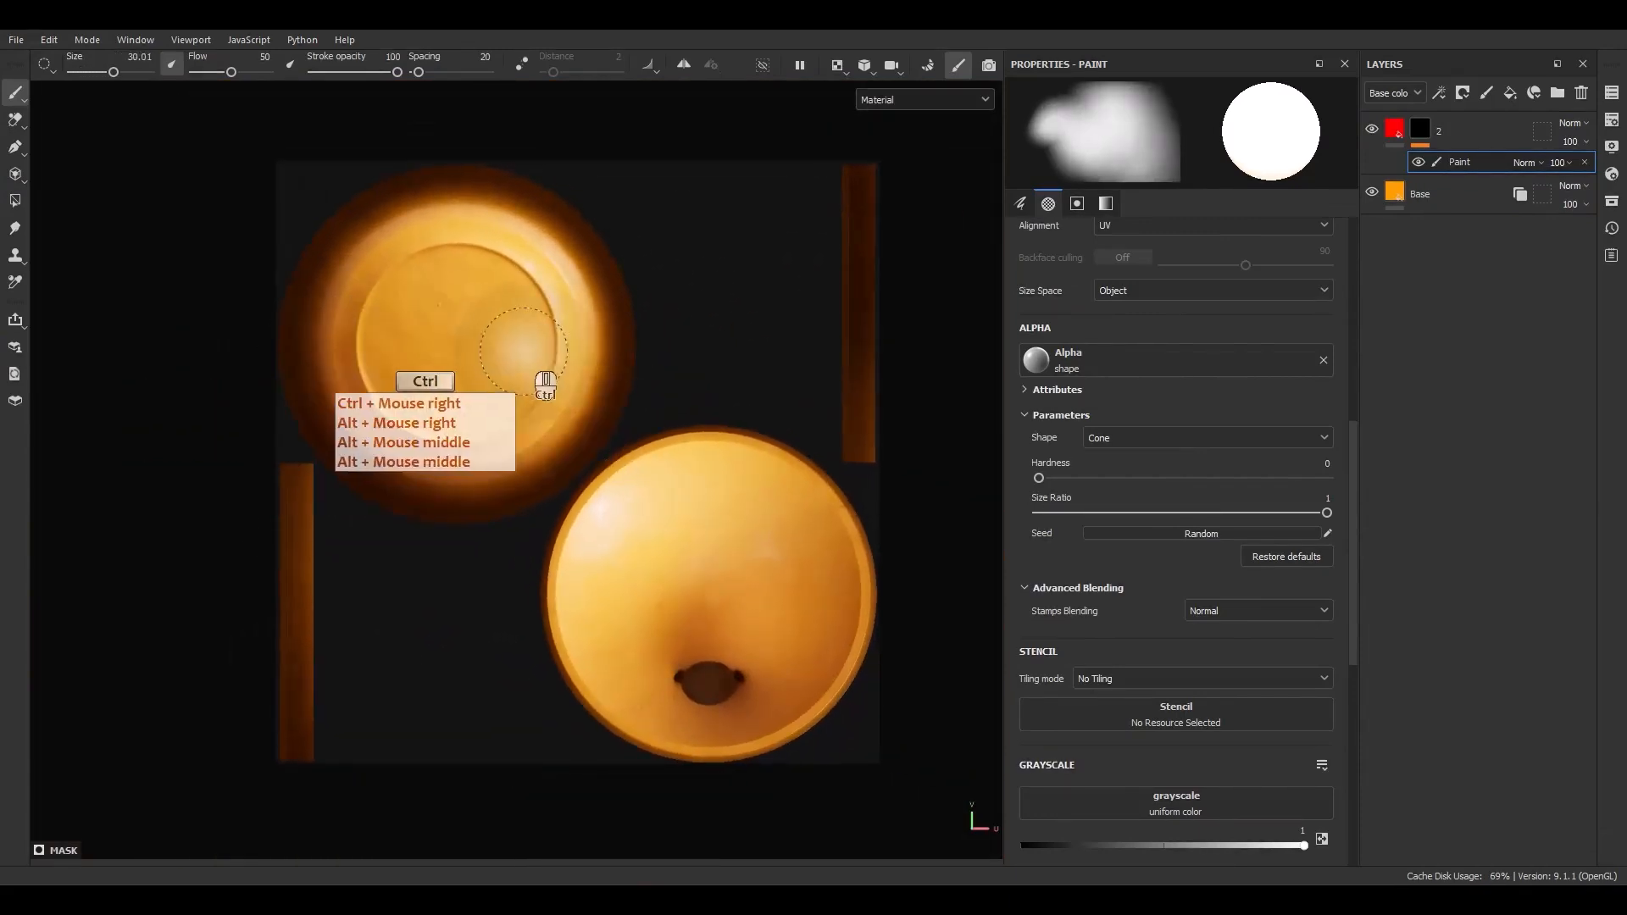
mouse_move(542, 374)
right_mouse_down("ctrl")
mouse_move(476, 254)
mouse_move(490, 98)
right_mouse_up("ctrl")
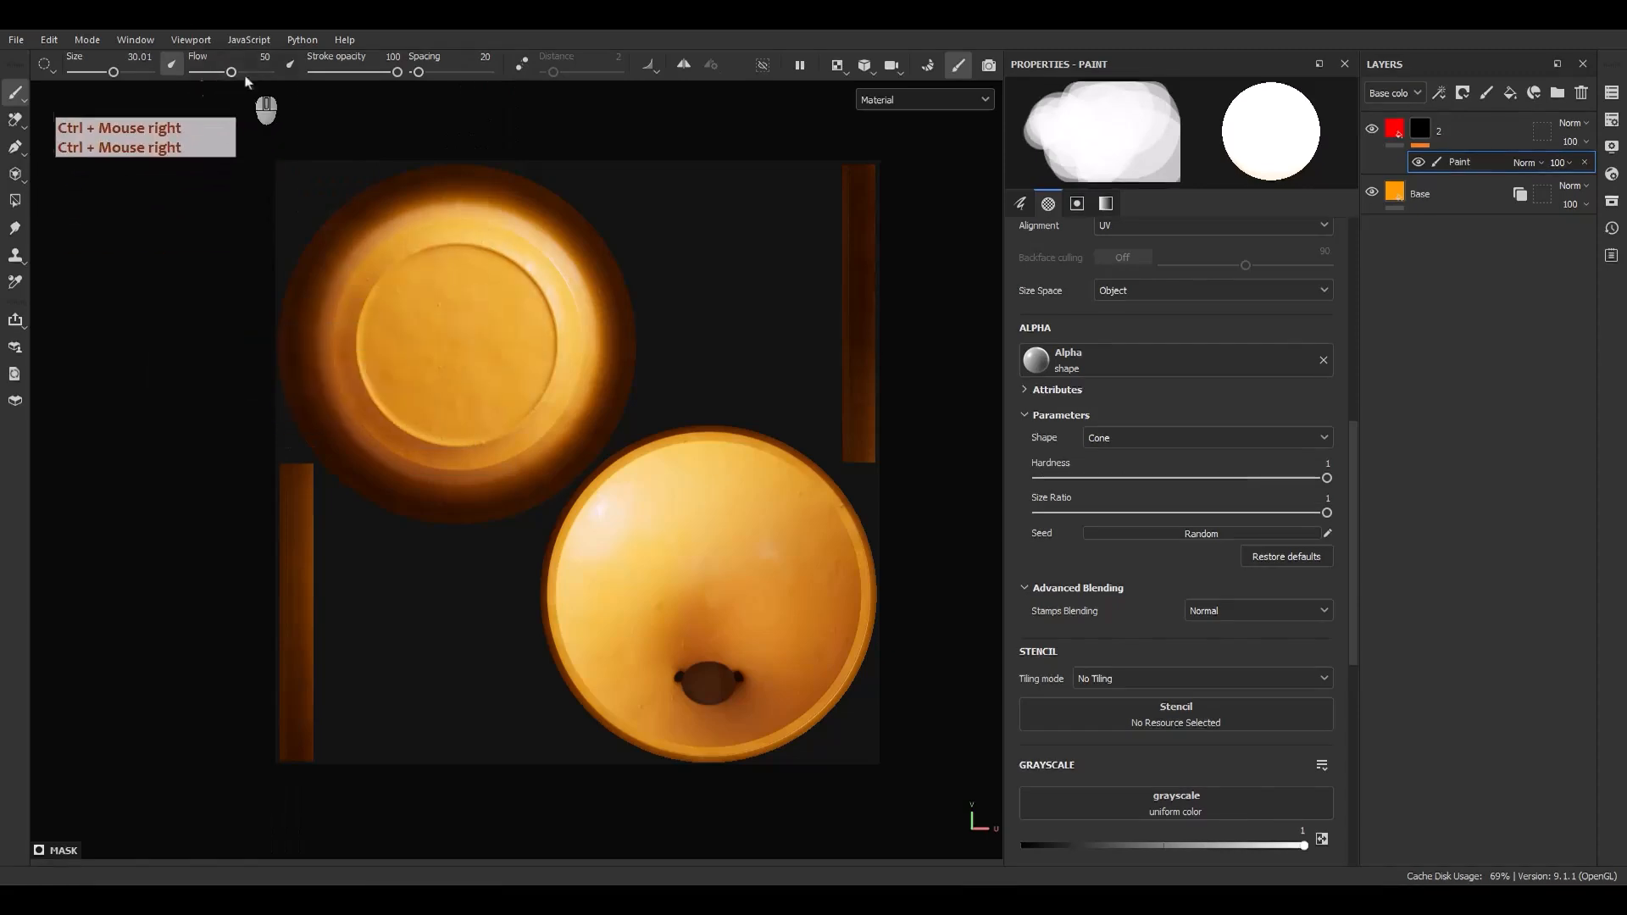
left_click_drag(252, 72, 279, 72)
Step: Paint the mask over the round front UV island in the 2D view, and undo the stroke
mouse_move(339, 216)
left_mouse_down()
mouse_move(475, 203)
mouse_move(573, 231)
mouse_move(399, 353)
mouse_move(323, 374)
mouse_move(392, 472)
mouse_move(343, 442)
mouse_move(561, 483)
mouse_move(621, 320)
mouse_move(652, 421)
mouse_move(561, 333)
left_mouse_up()
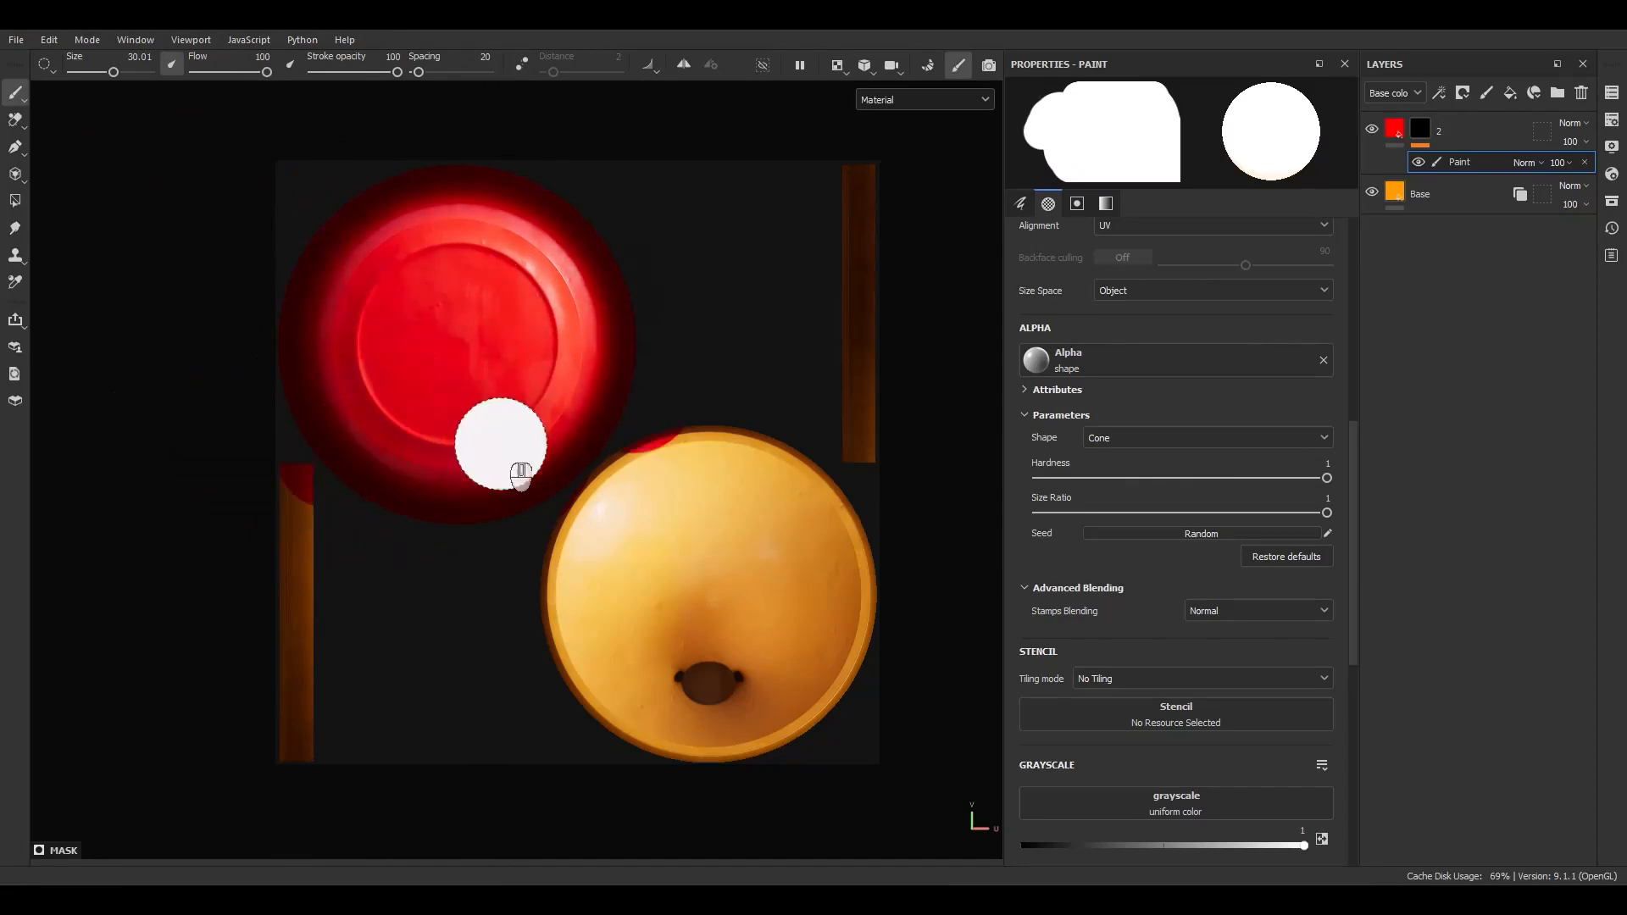
scroll(475, 449, "up", 2)
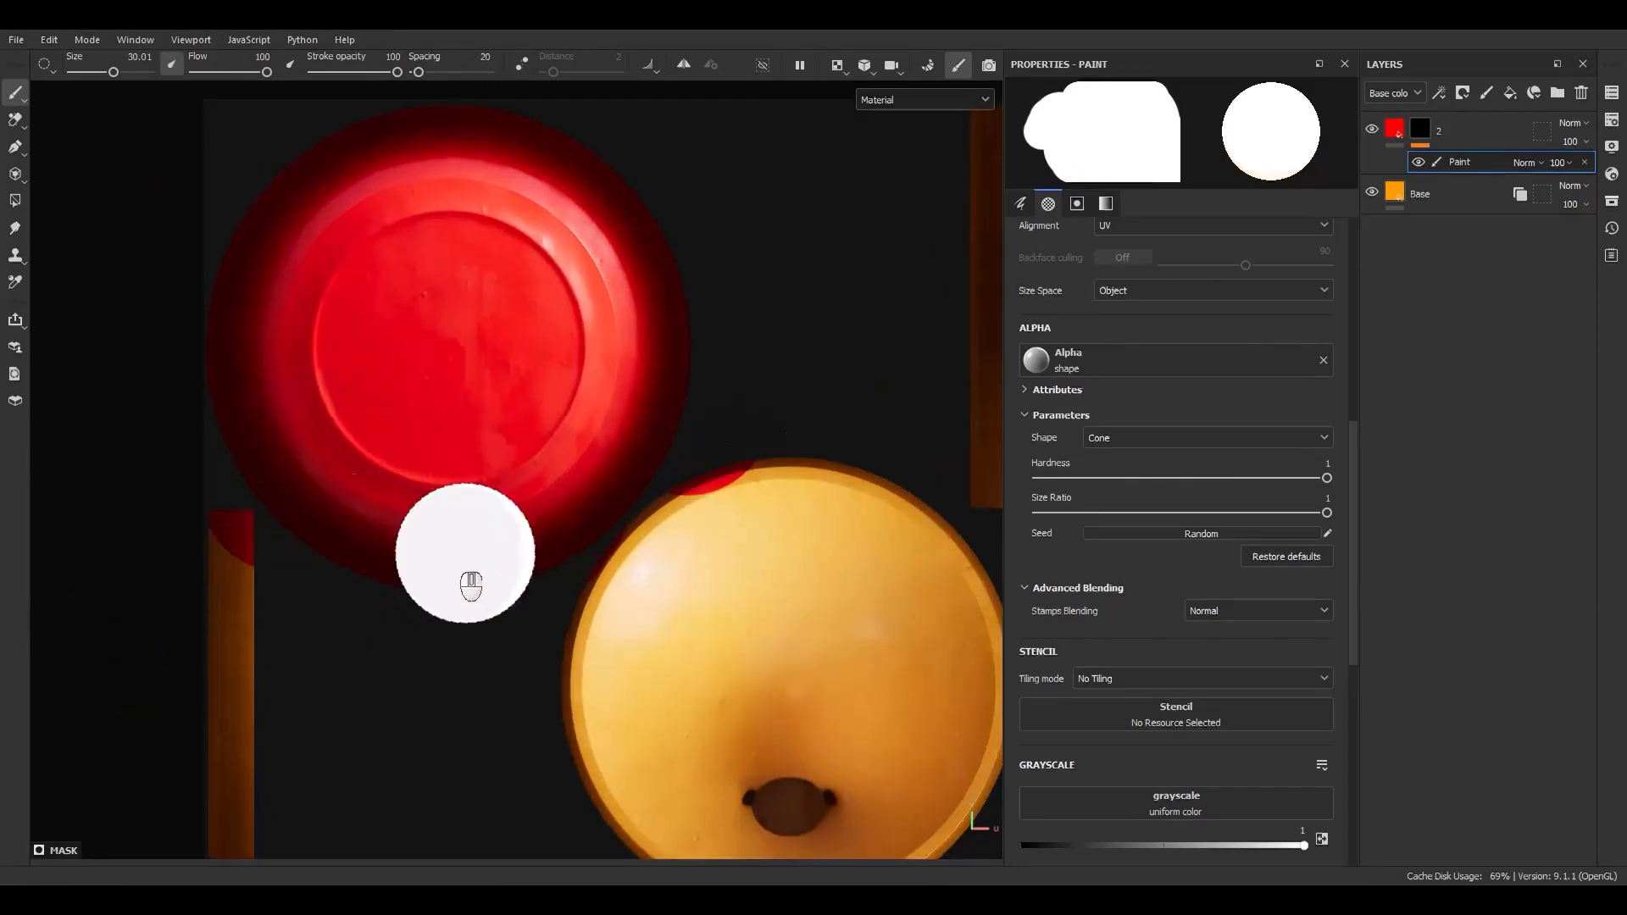
key("ctrl+z")
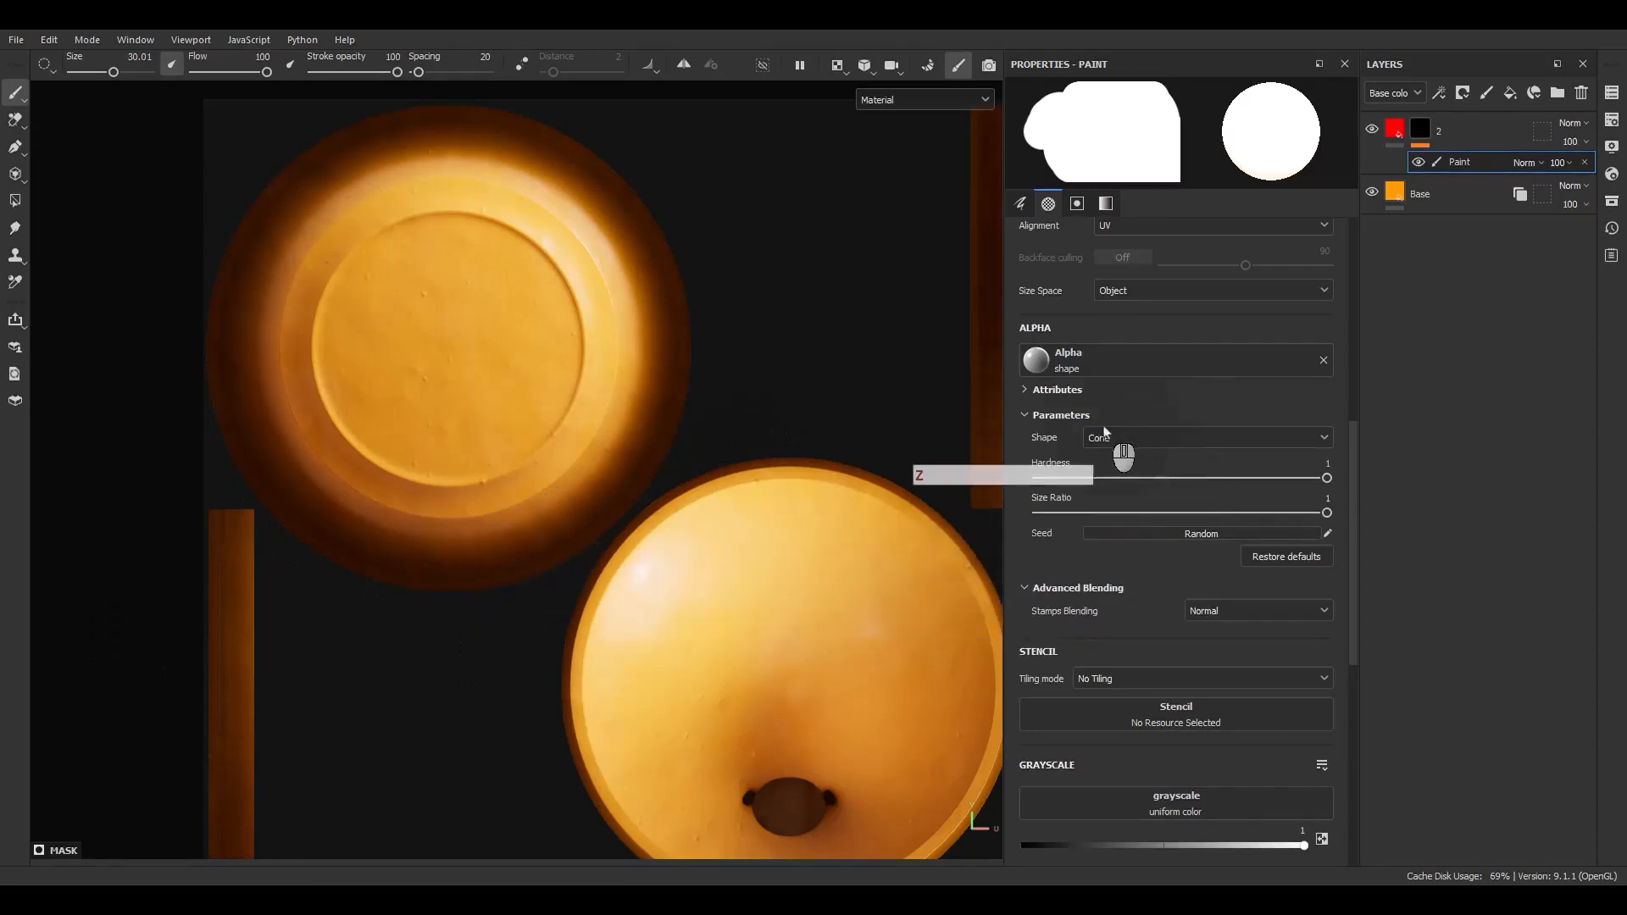
Step: Set the brush's size space to Texture, reduce its size to about 18, and paint the mask across the round front UV island
scroll(1105, 441, "up", 2)
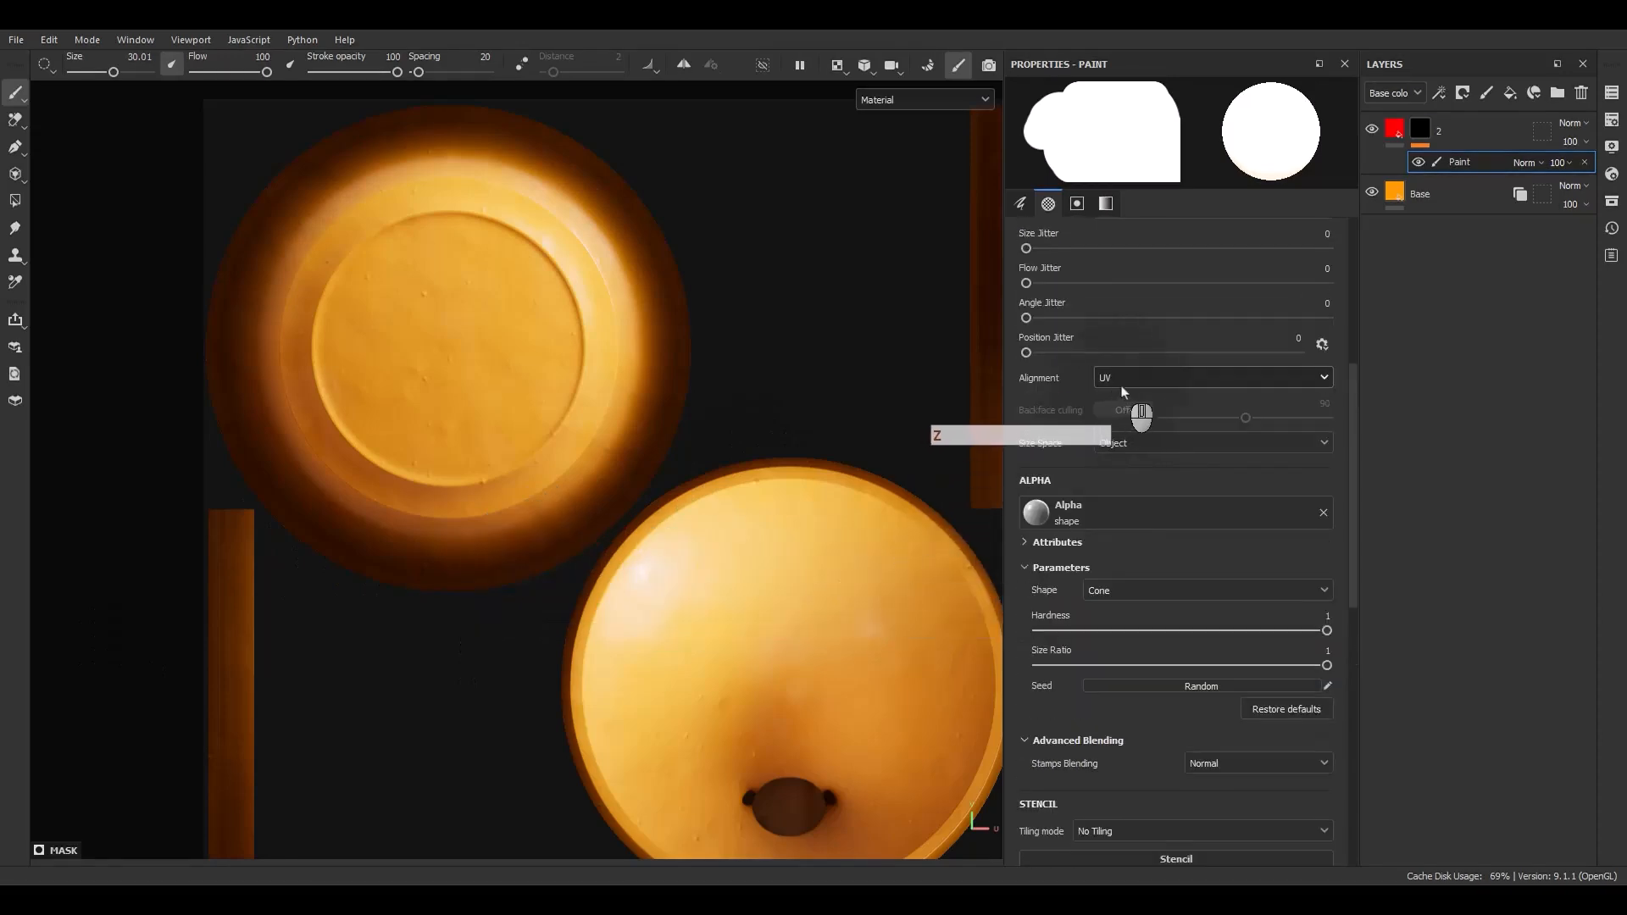
left_click(1101, 444)
left_click(1117, 502)
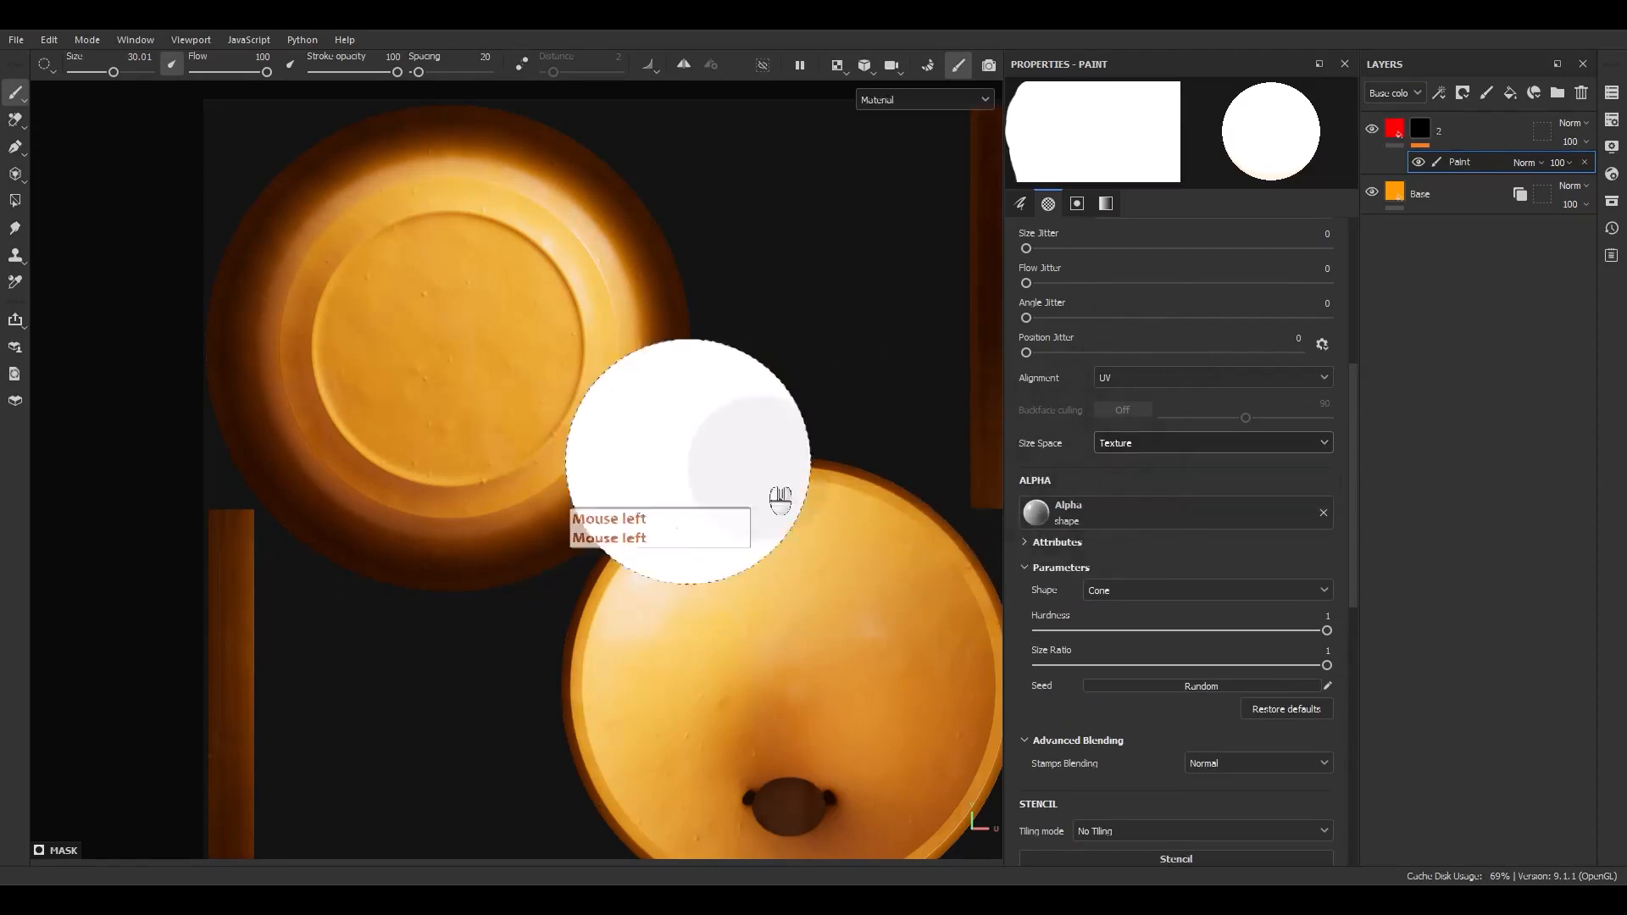
right_click_drag(542, 411, 505, 411, "ctrl")
mouse_move(496, 449)
left_mouse_down()
mouse_move(641, 370)
mouse_move(581, 247)
mouse_move(598, 258)
mouse_move(374, 207)
mouse_move(336, 394)
mouse_move(290, 403)
mouse_move(297, 461)
mouse_move(363, 526)
mouse_move(480, 564)
mouse_move(611, 483)
mouse_move(486, 446)
mouse_move(479, 310)
mouse_move(465, 352)
left_mouse_up()
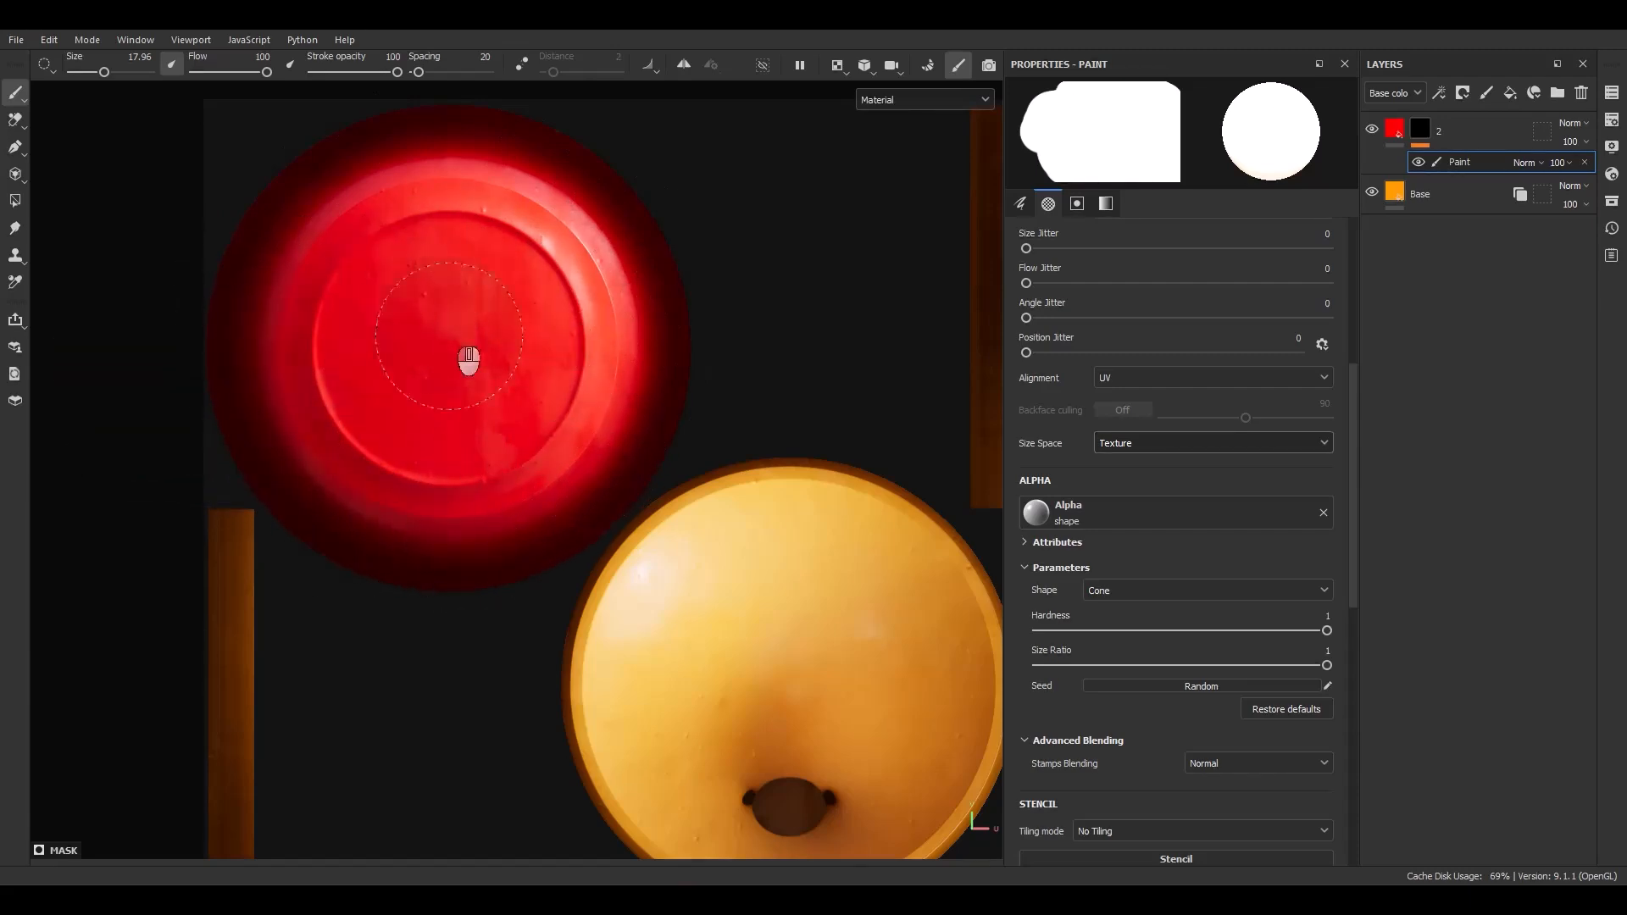
Step: Hide the existing paint effect on the red layer's mask and add a second paint effect to that mask
key("F1")
middle_click_drag(415, 345, 418, 440, "alt")
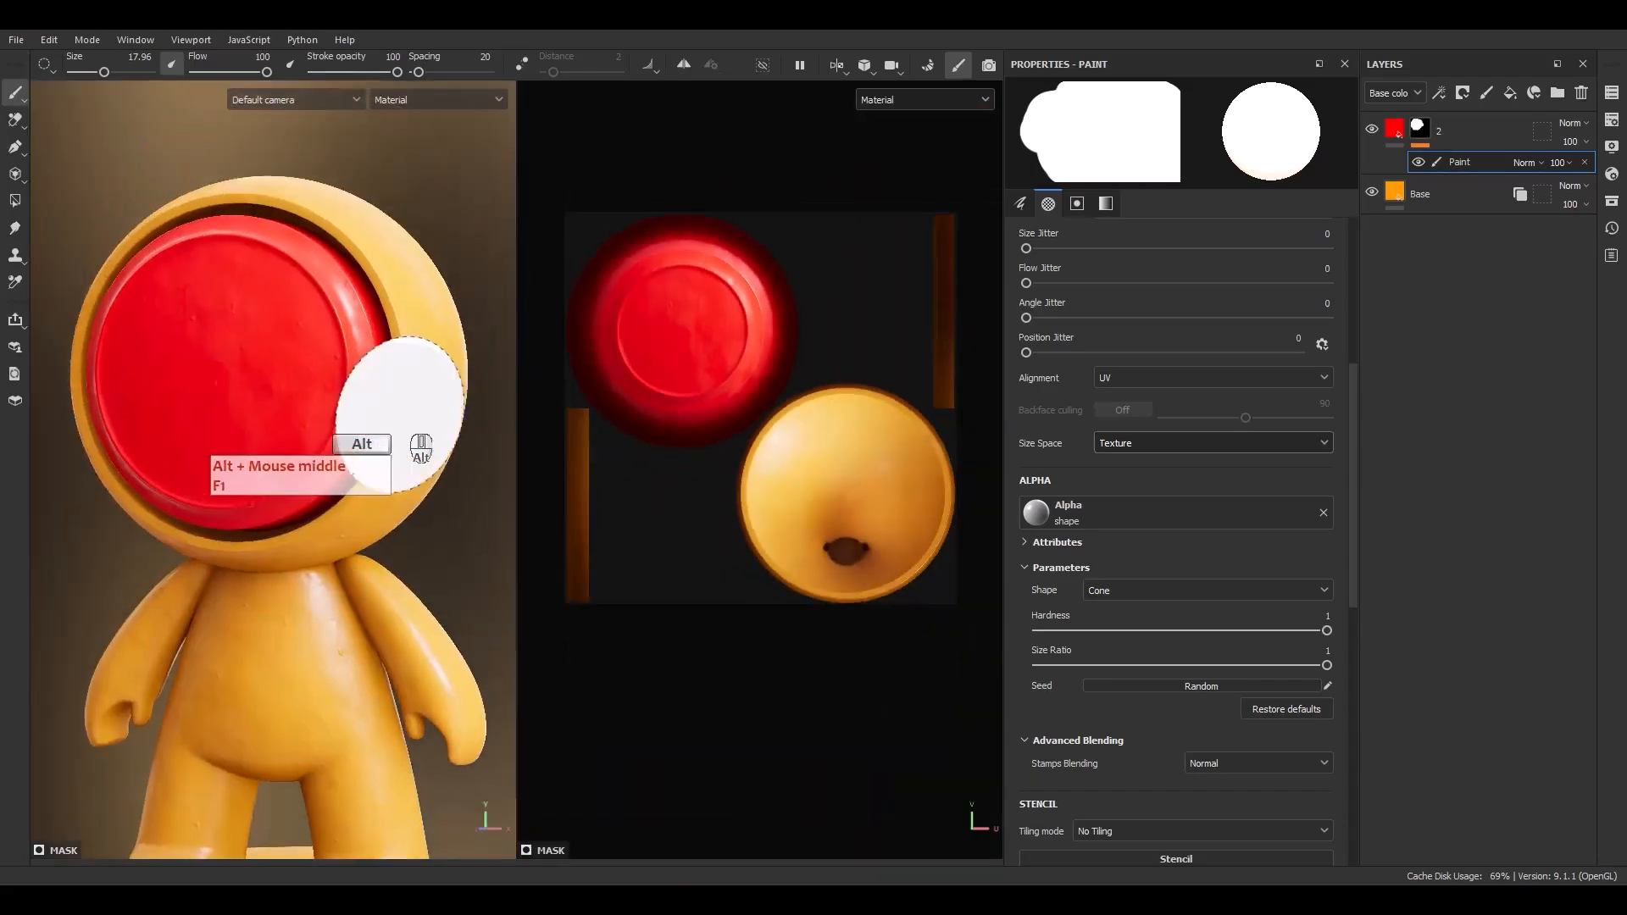
left_click_drag(418, 440, 383, 422, "alt")
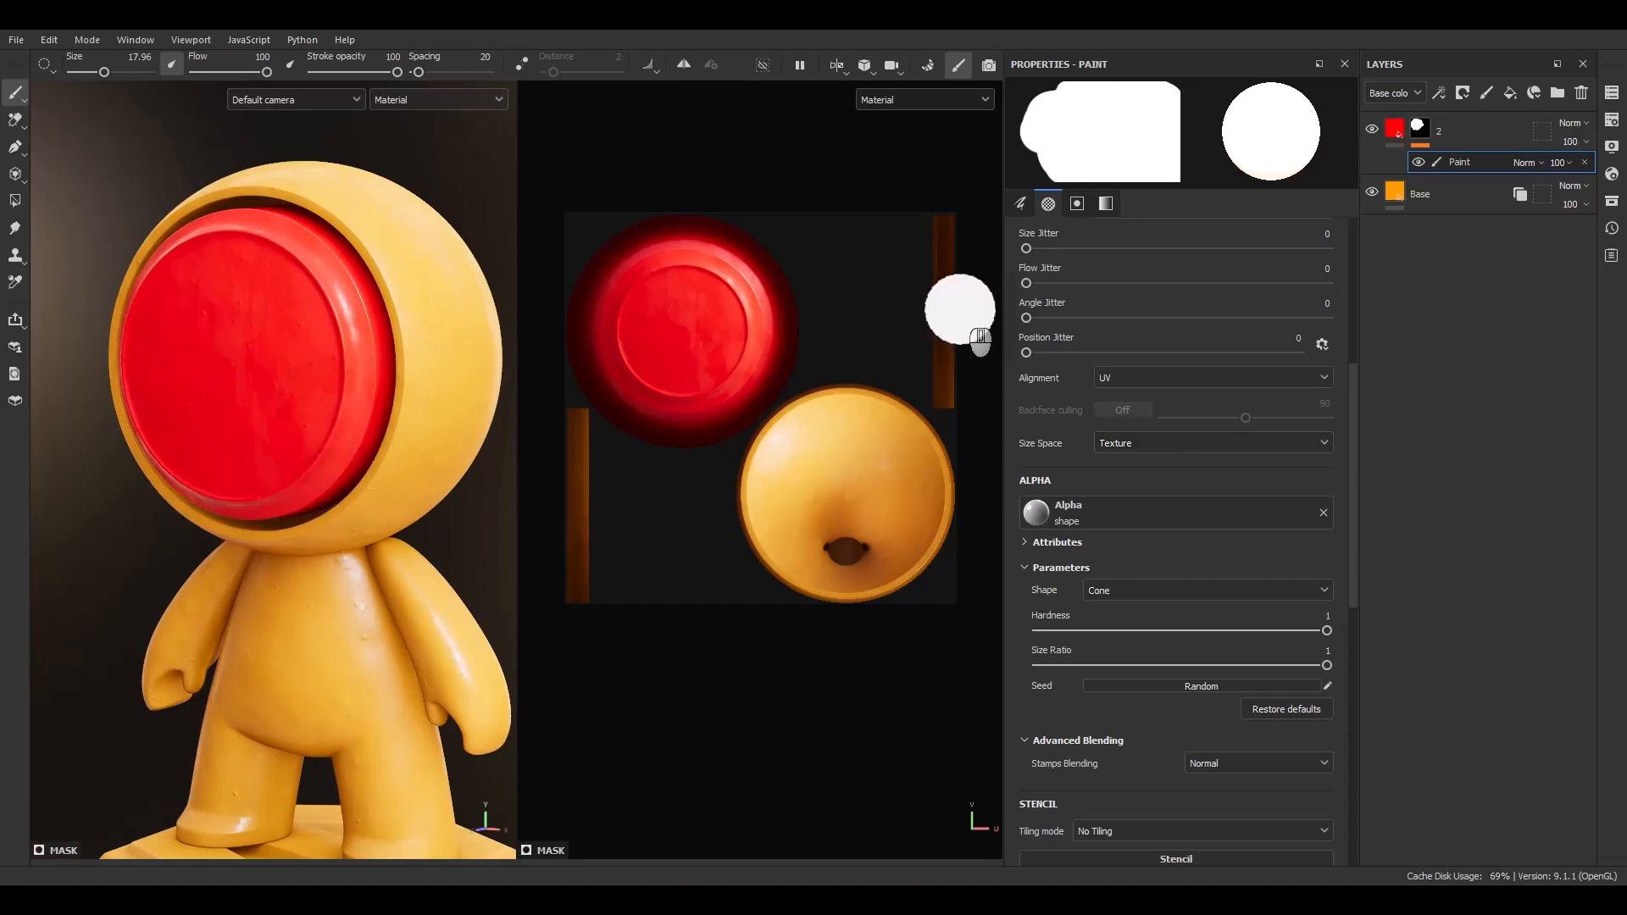
left_click(1418, 162)
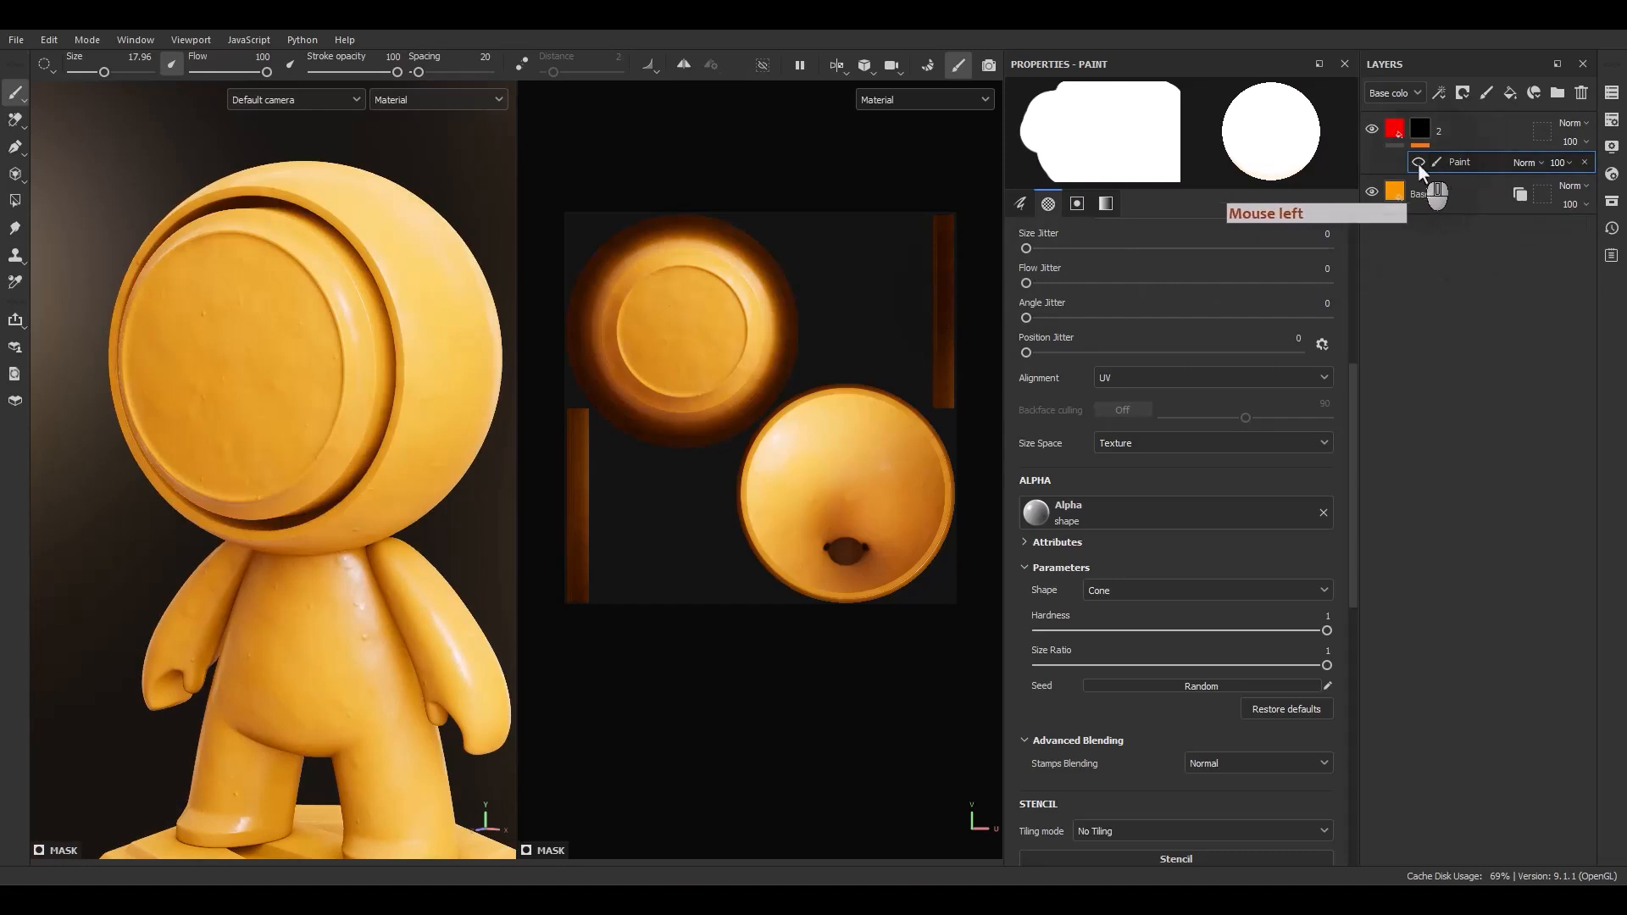
right_click(1462, 160)
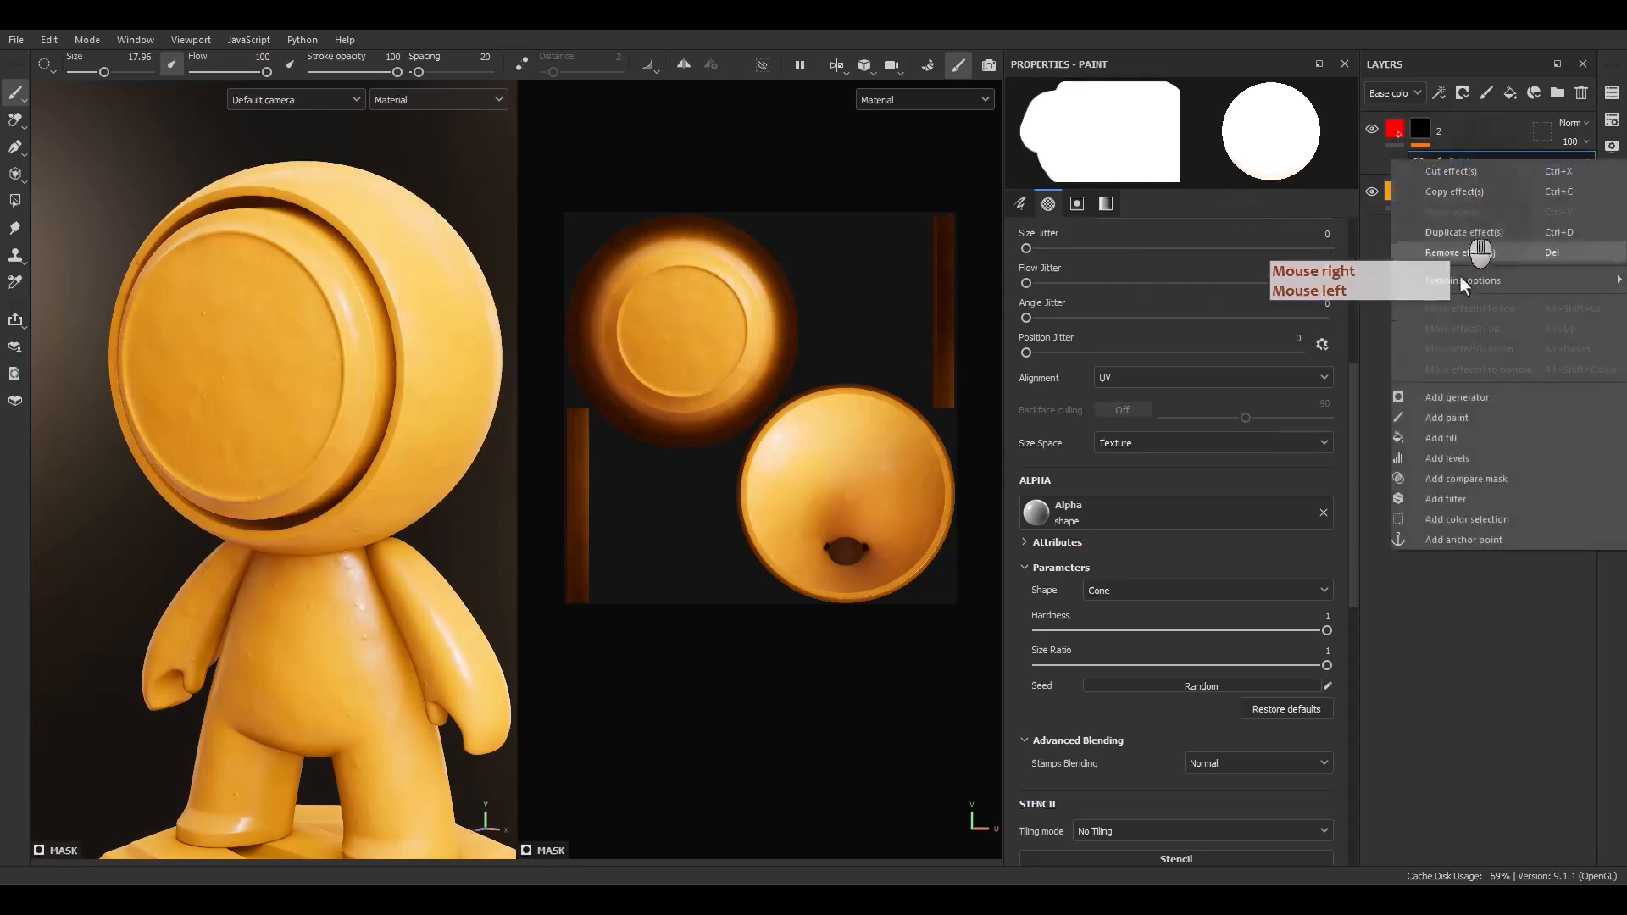
left_click(1451, 424)
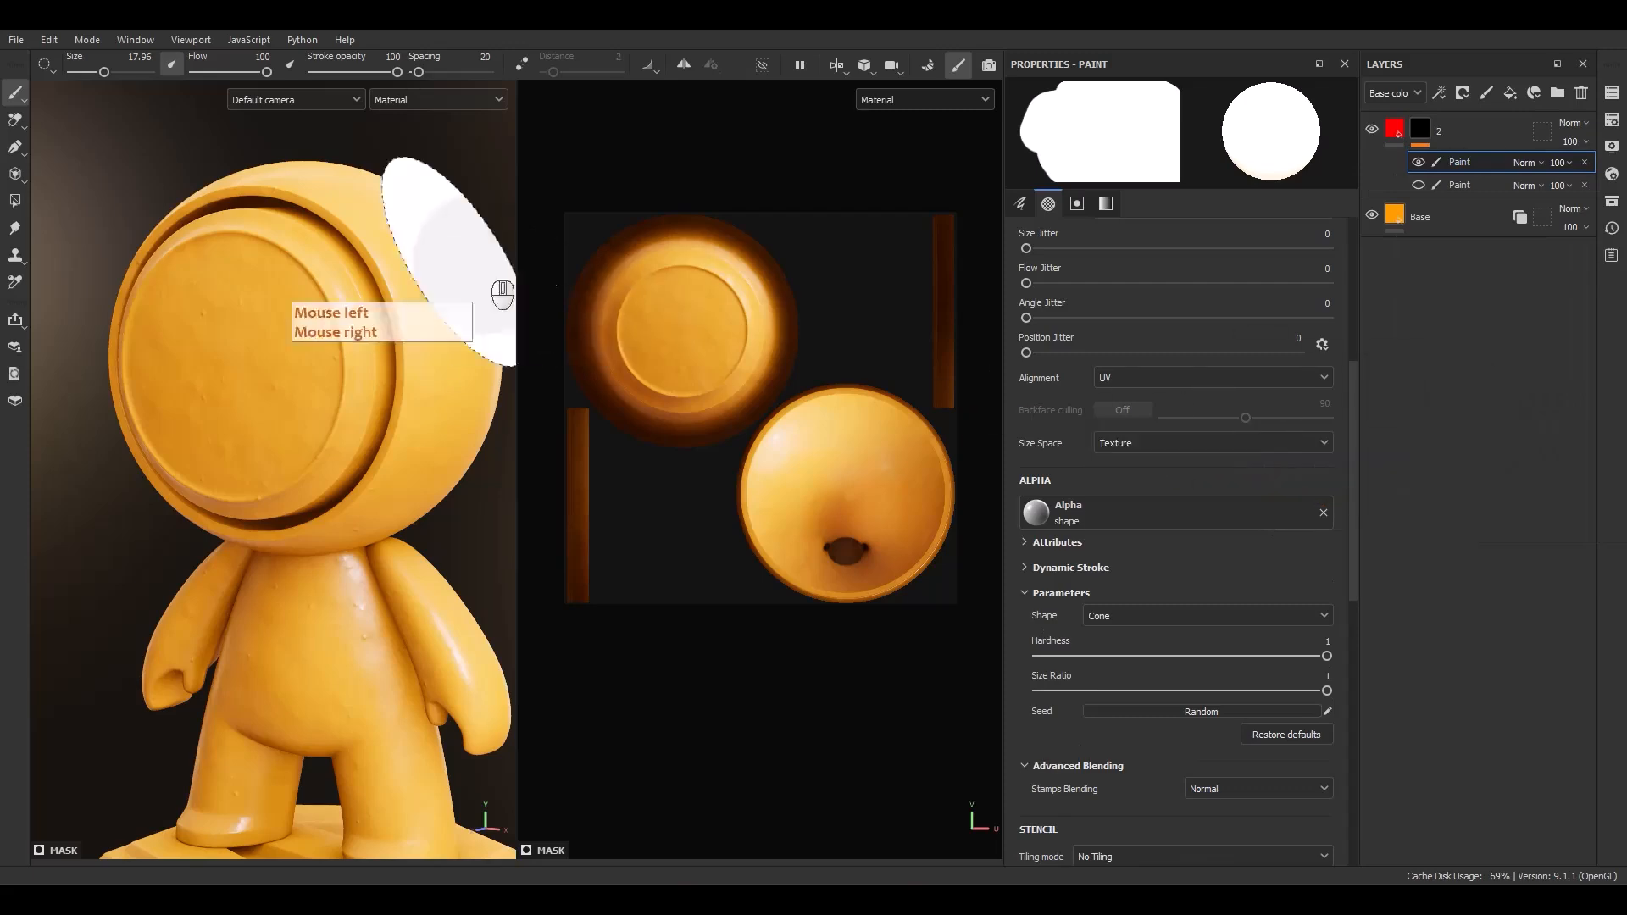
Step: Fill the round front UV island in the mask using Polygon Fill in UV chunk mode
left_click(14, 207)
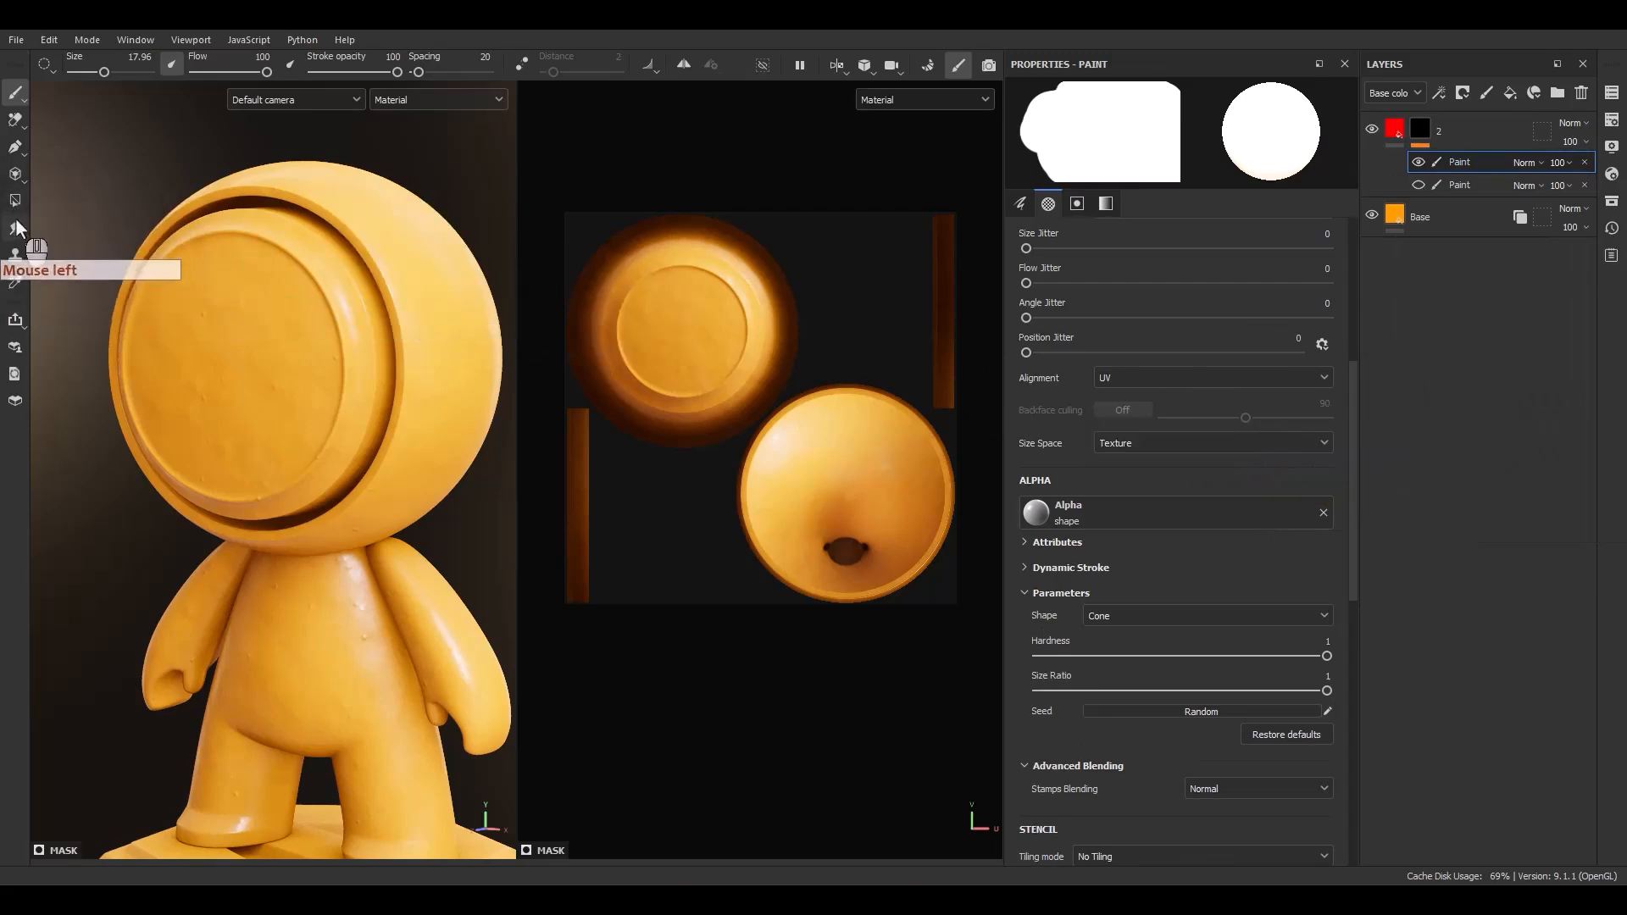
left_click(125, 65)
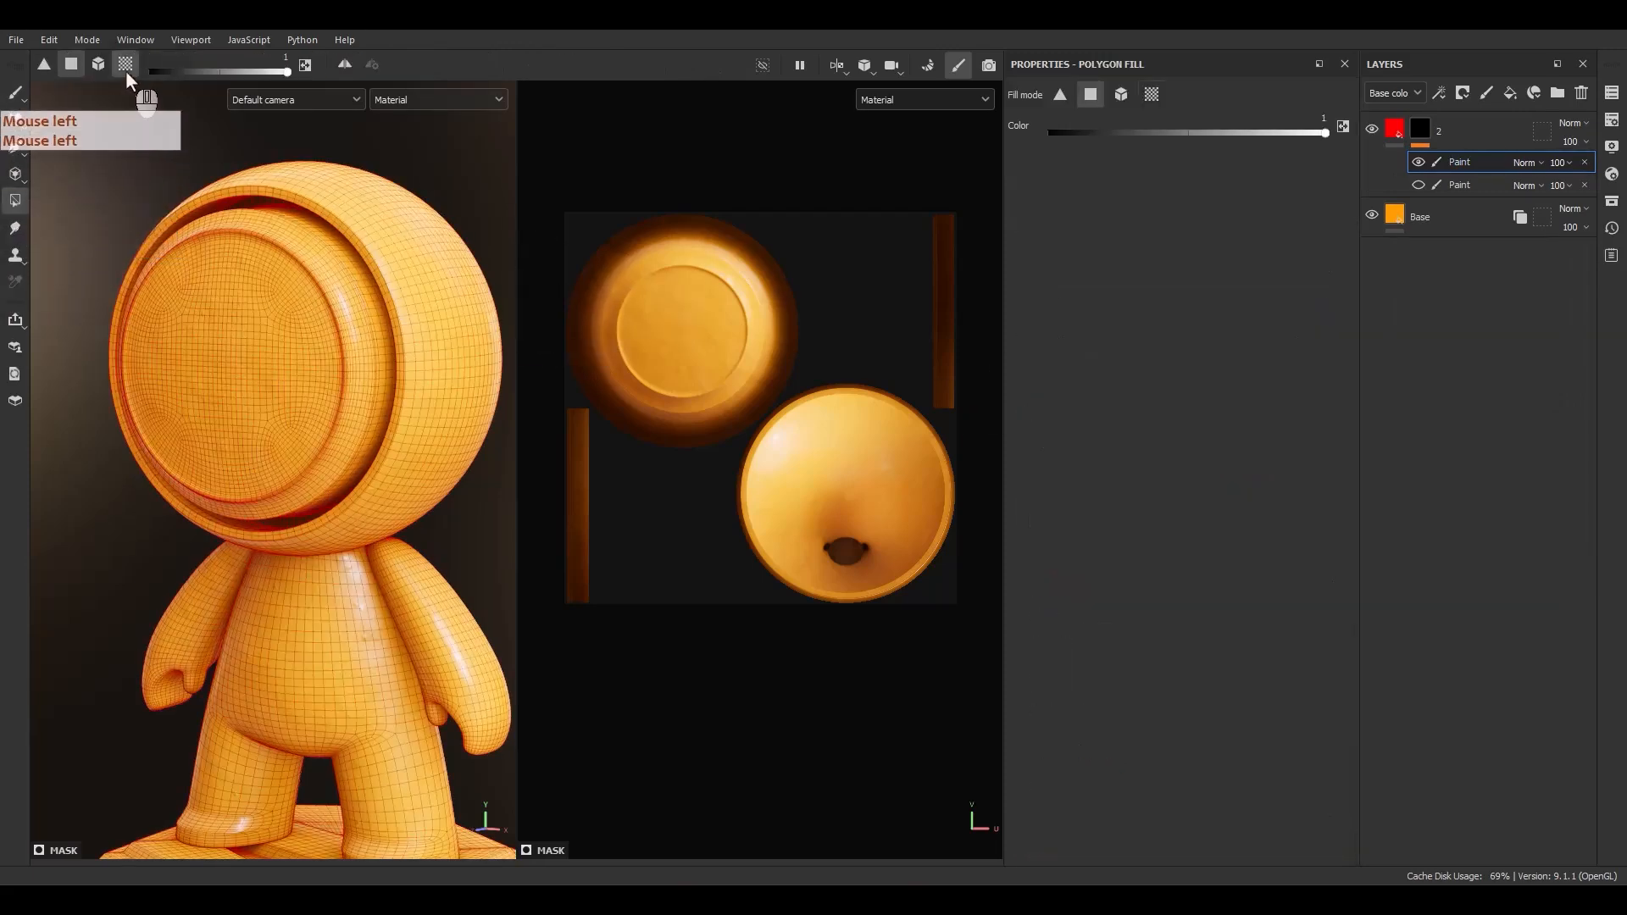
left_click(271, 321)
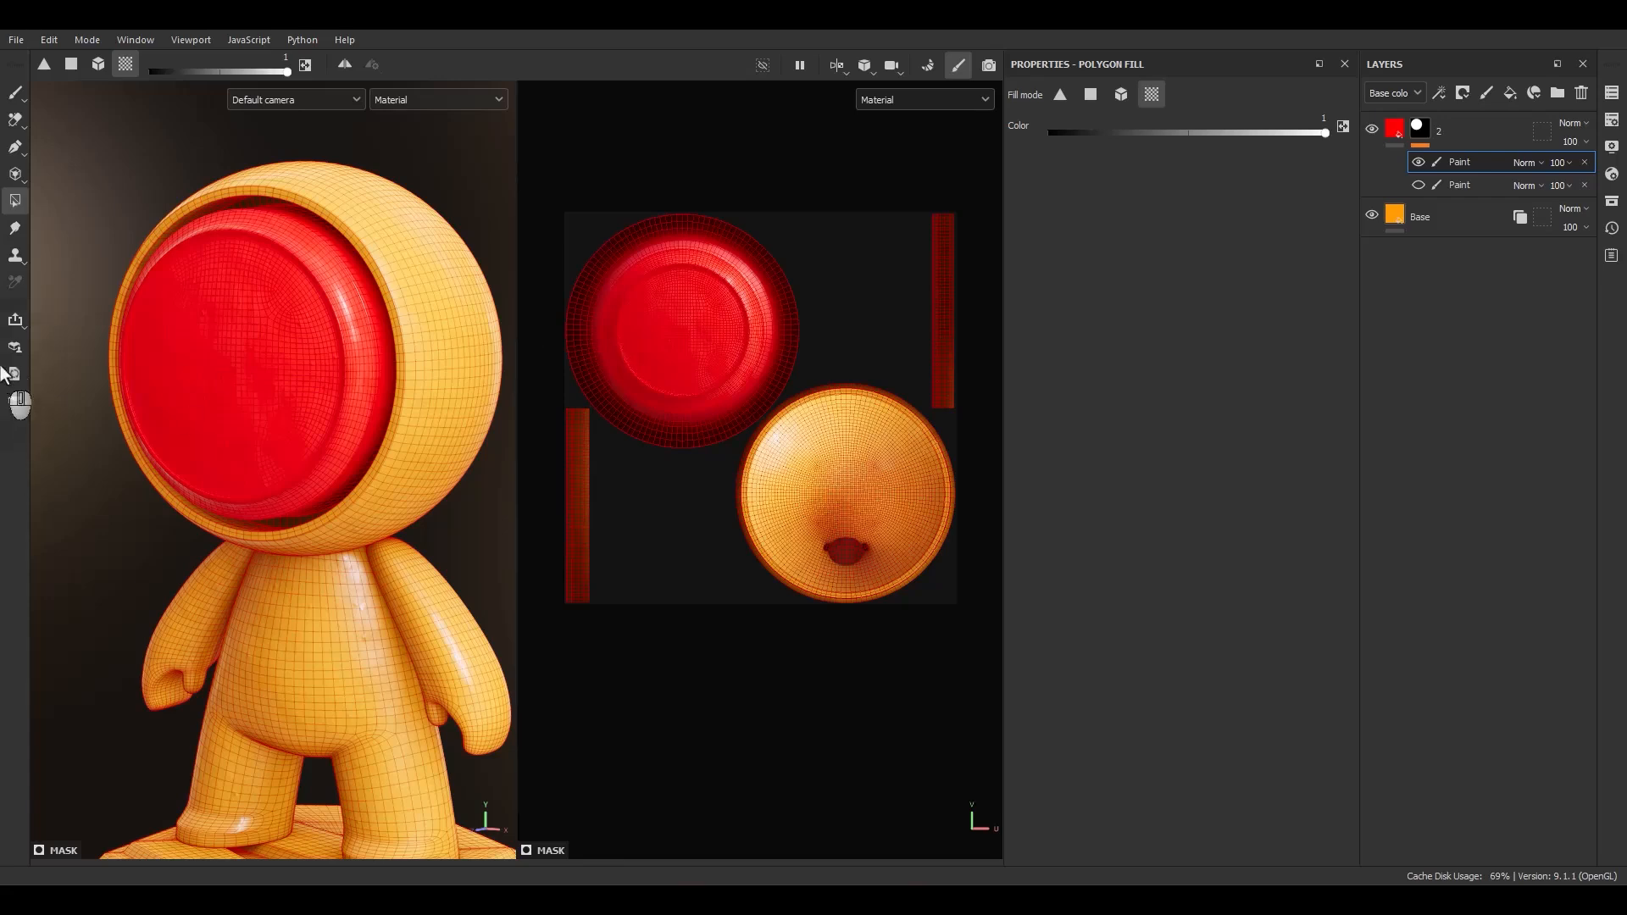
Step: Remove both paint effects from the mask and delete the red fill layer, leaving only the Base layer
left_click(1585, 162)
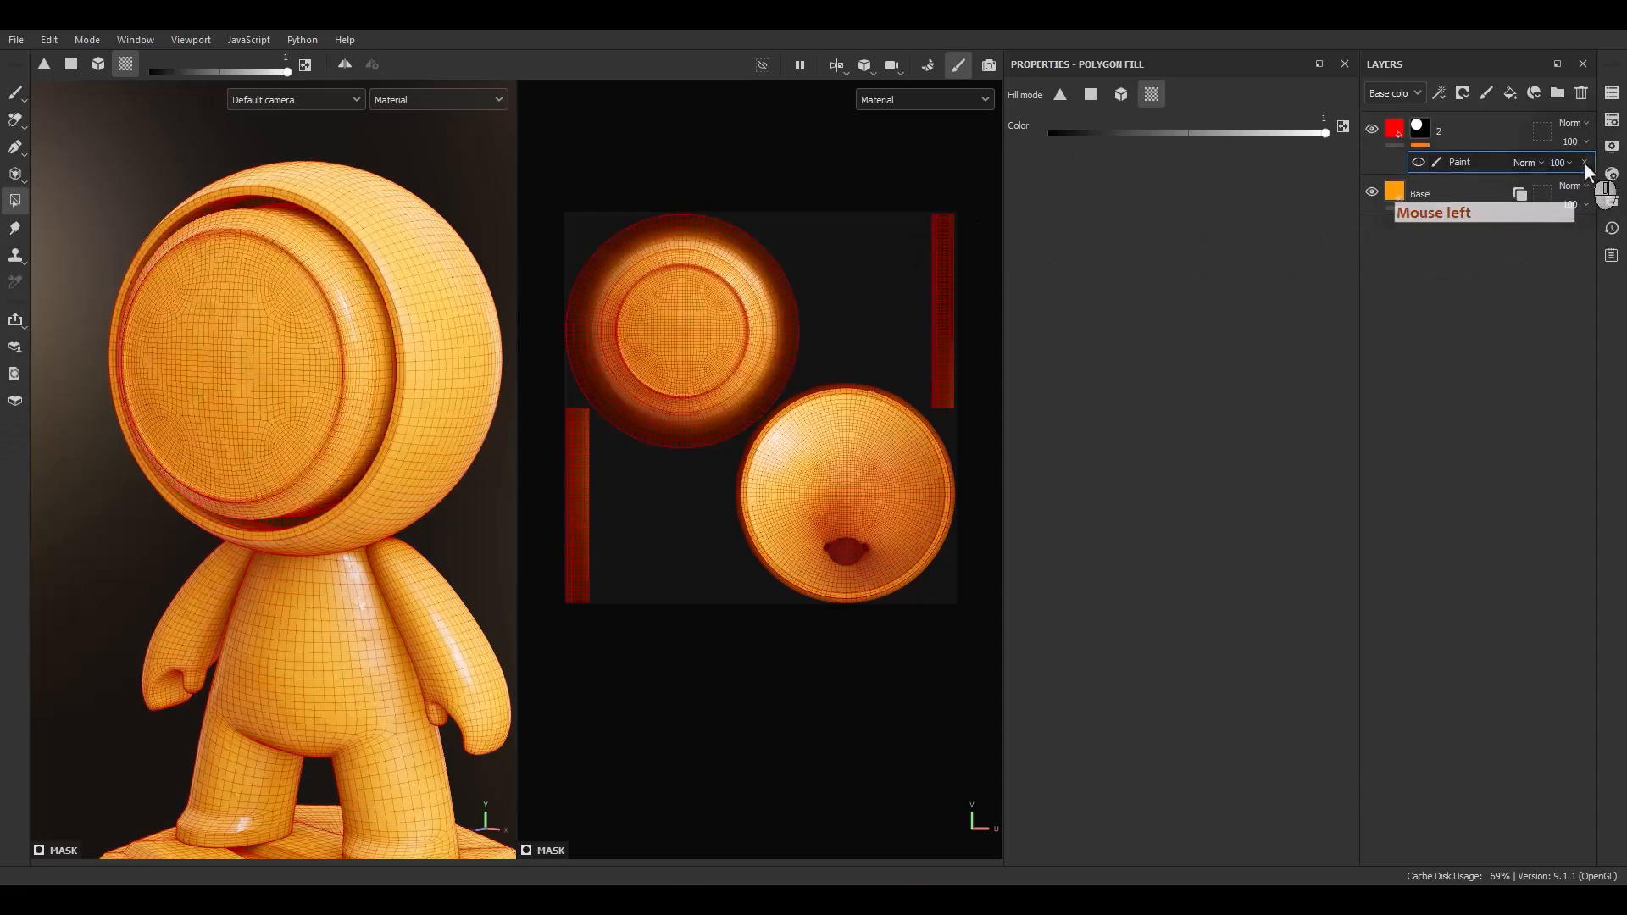
left_click(1583, 162)
left_click(1484, 172)
left_click(1488, 133)
left_click(1581, 92)
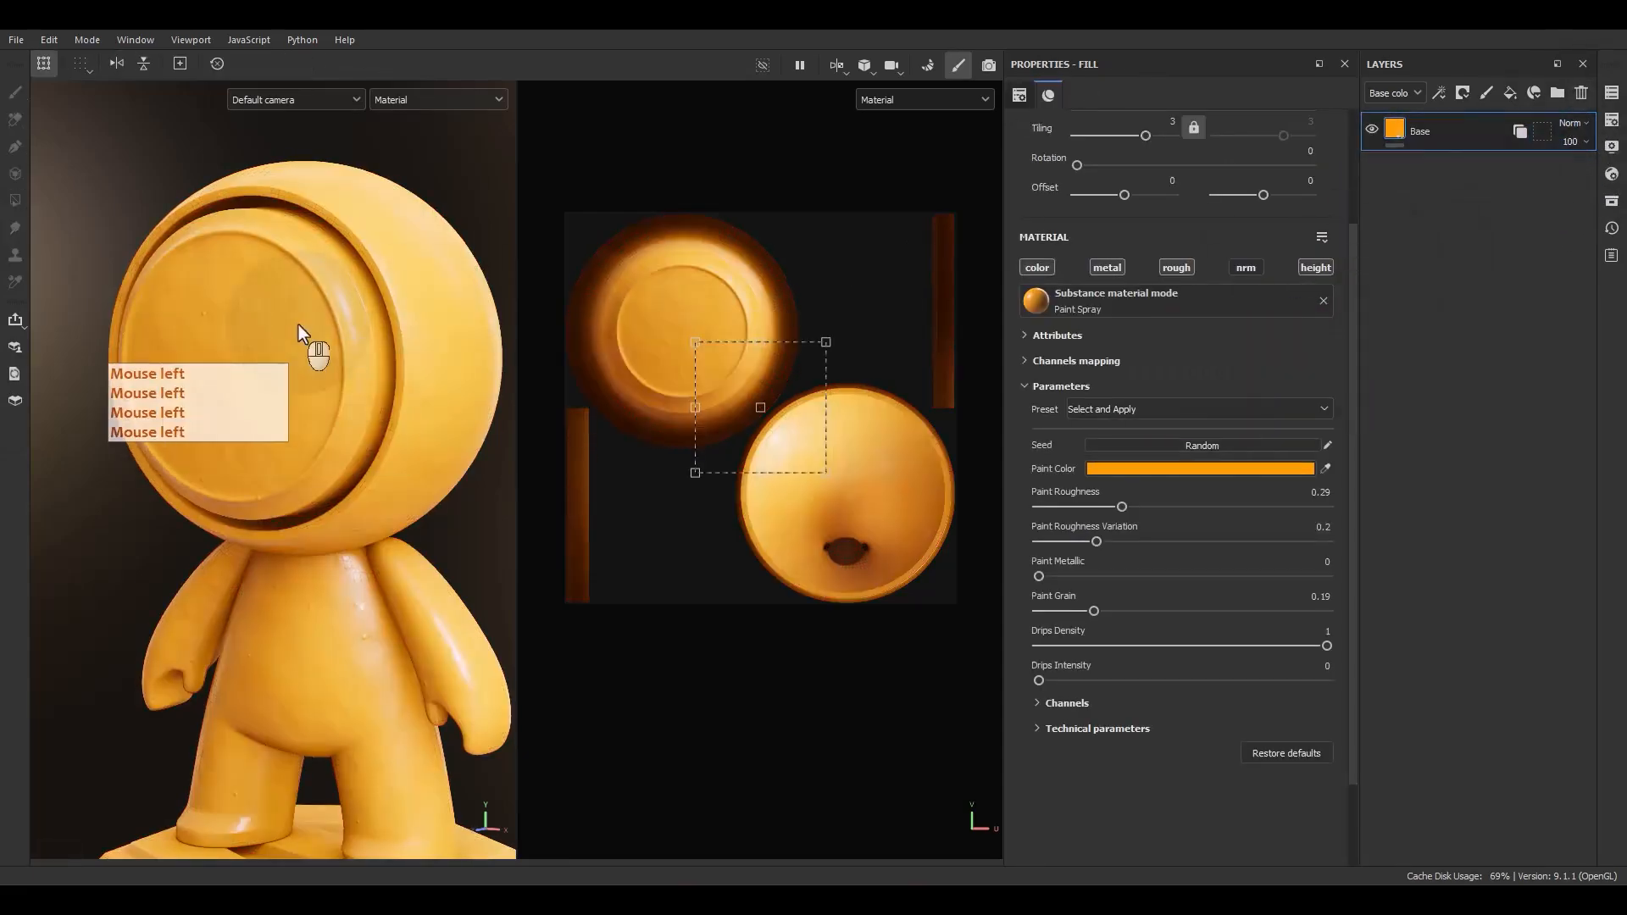
Step: Add a fill layer with the Concrete wall smooth pillar texture as its base color, keeping only the color channel active
key("F2")
scroll(566, 255, "up", 5)
left_click_drag(566, 254, 588, 341, "alt")
right_click_drag(588, 340, 555, 385, "alt")
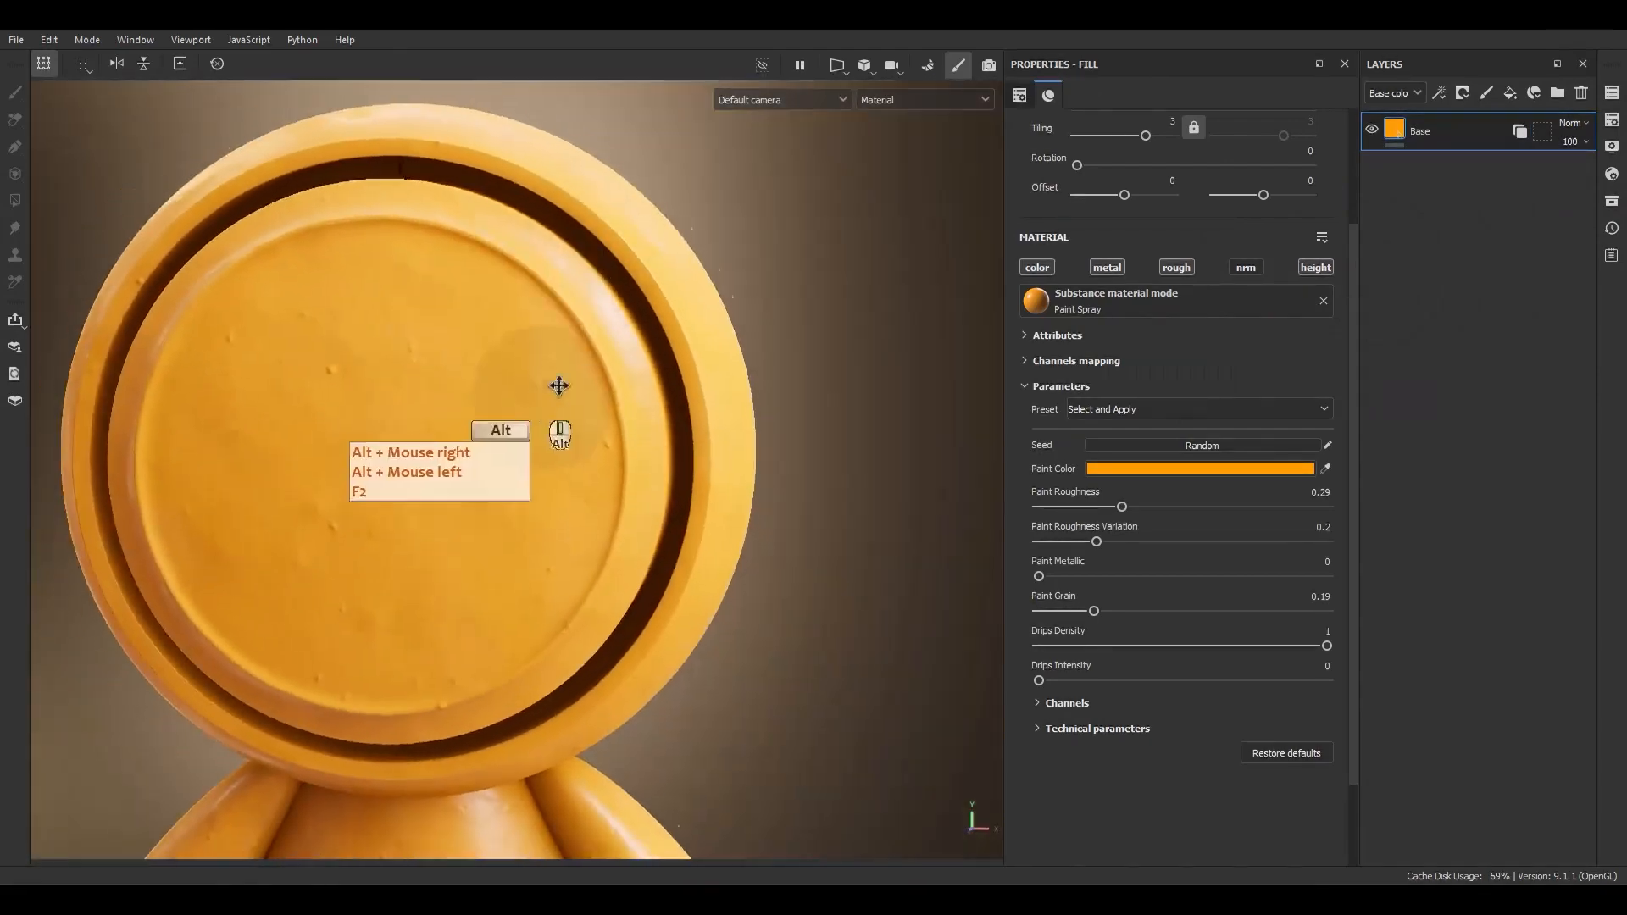
middle_click_drag(557, 385, 678, 396, "alt")
left_click_drag(678, 396, 793, 411, "alt")
middle_click_drag(738, 411, 821, 400, "alt")
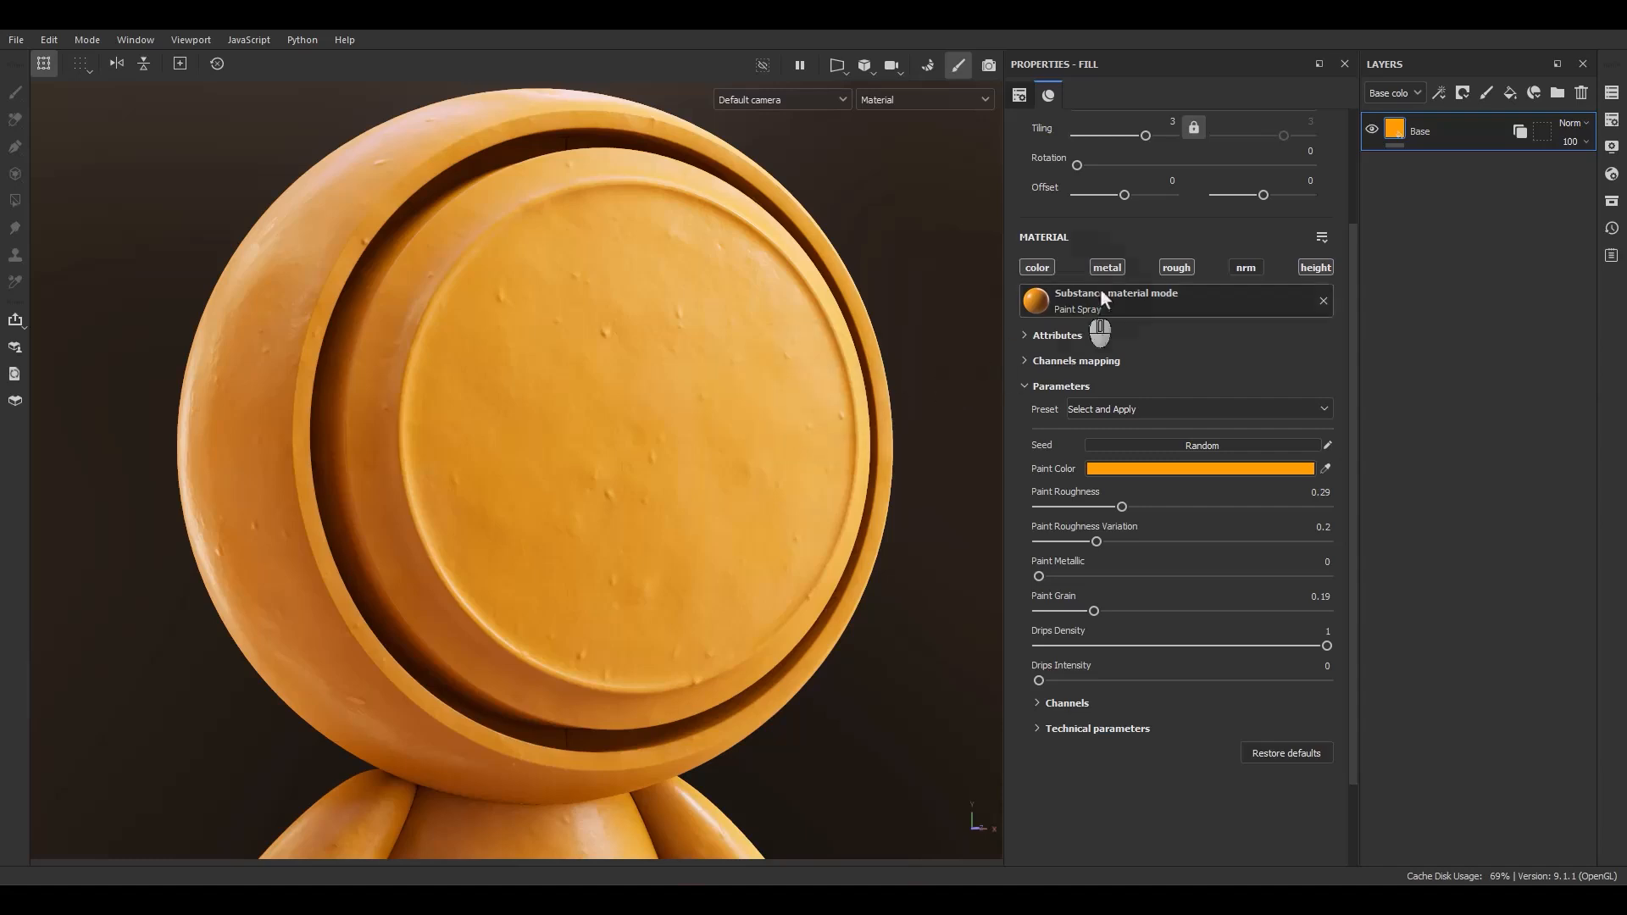
left_click(1510, 93)
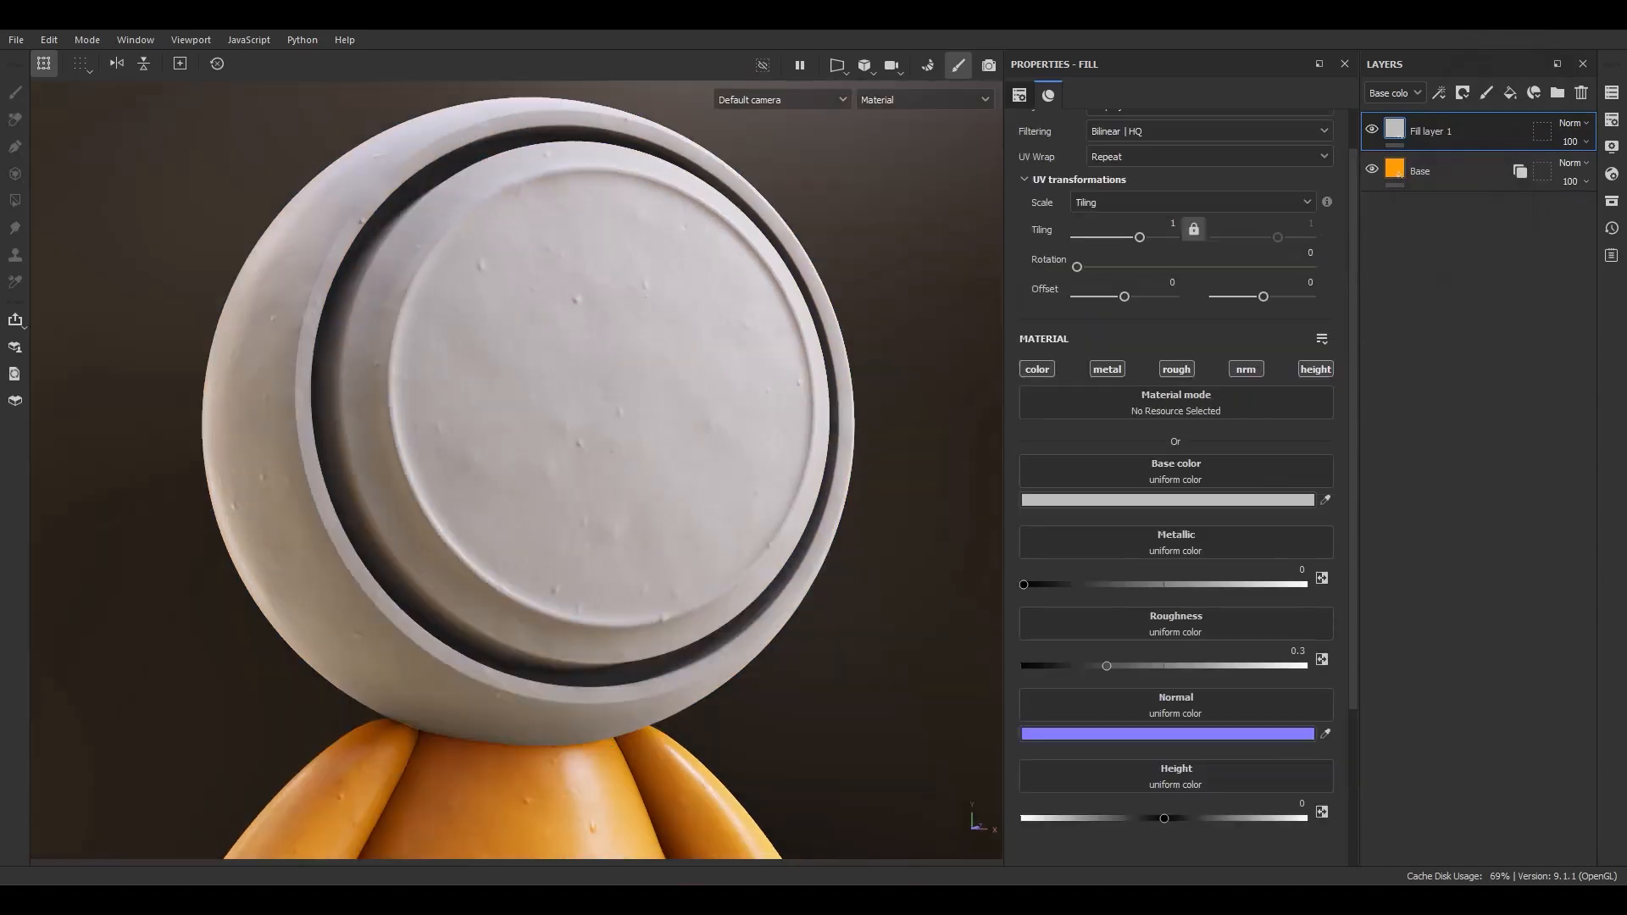
left_click_drag(1622, 751, 1093, 471)
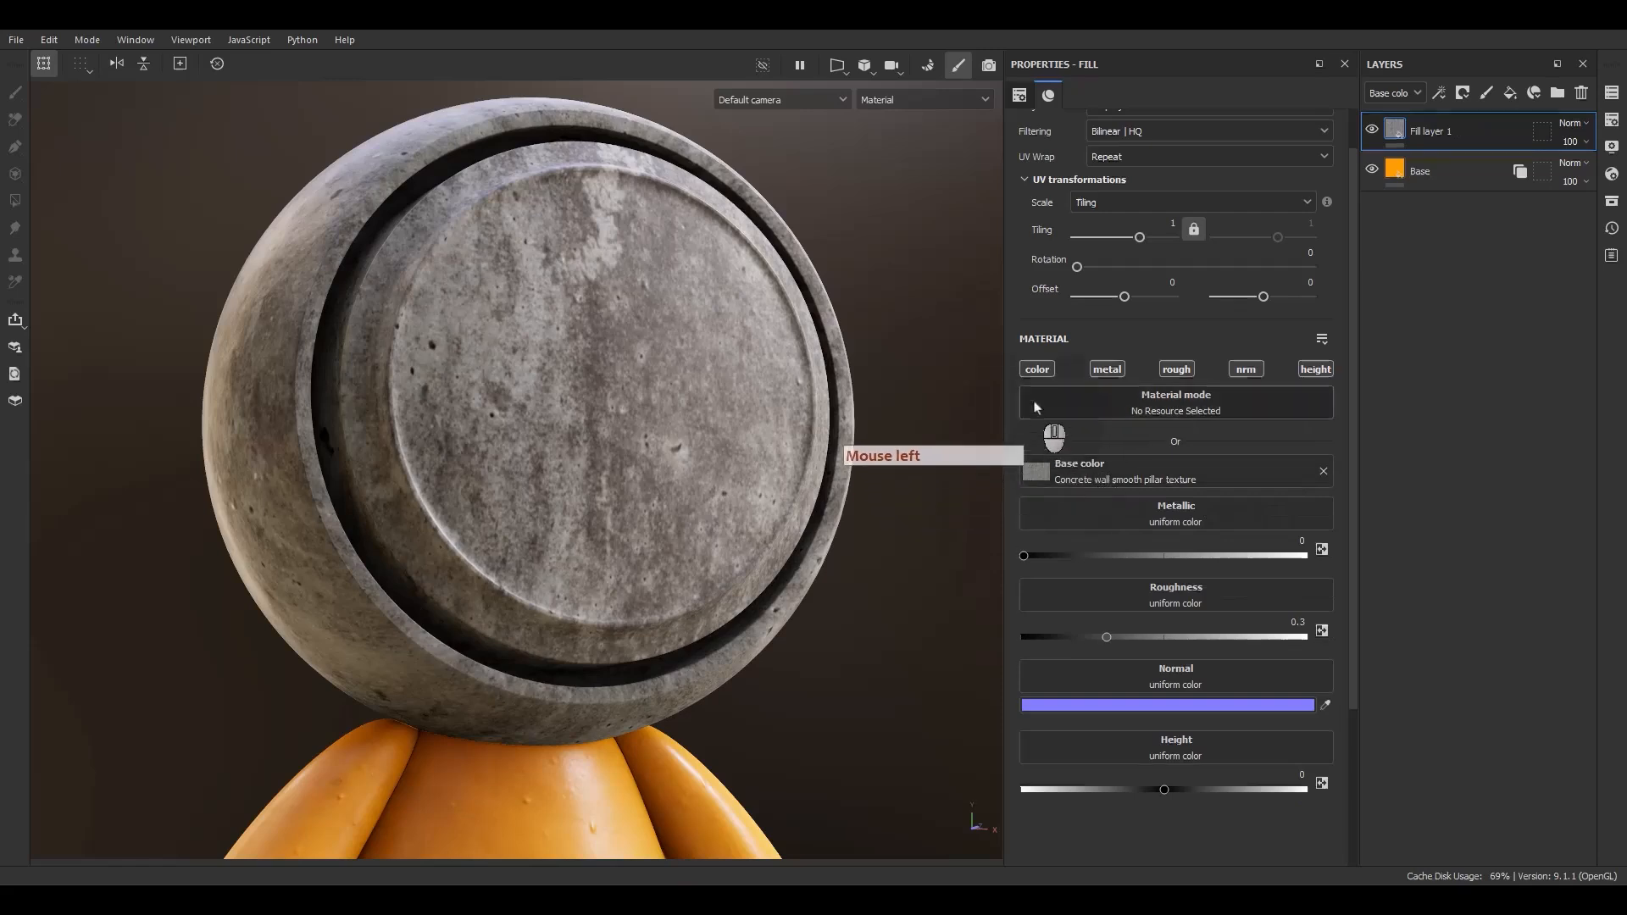
left_click(1039, 369, "alt")
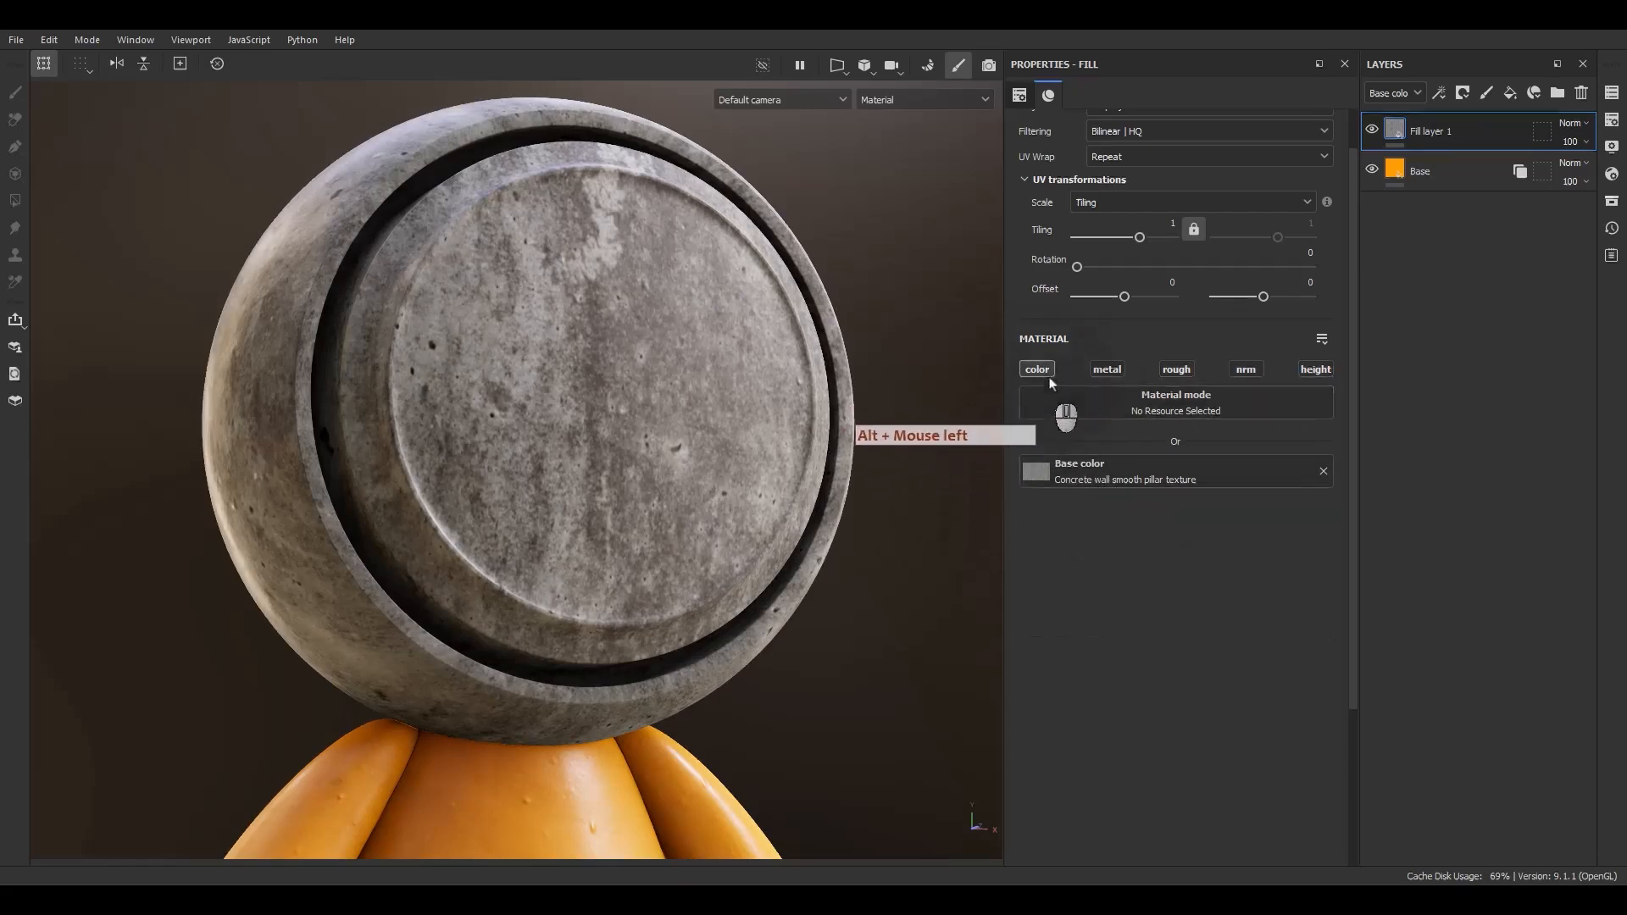
Step: Set the concrete fill layer's tiling to 2
left_click(1171, 222)
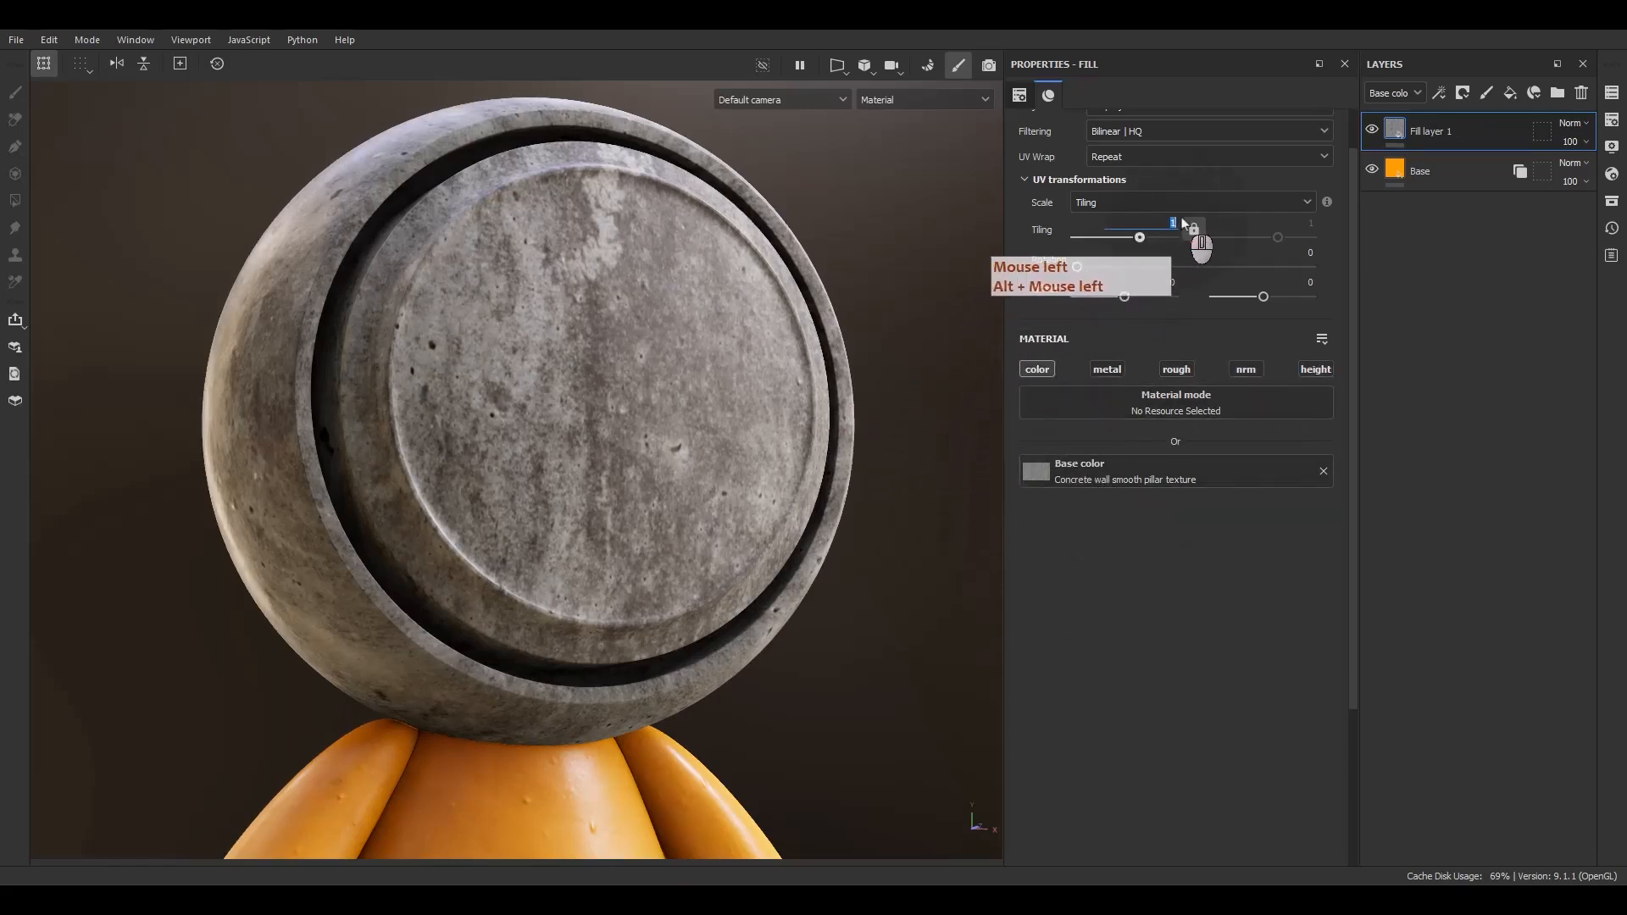
type("2")
key("Return")
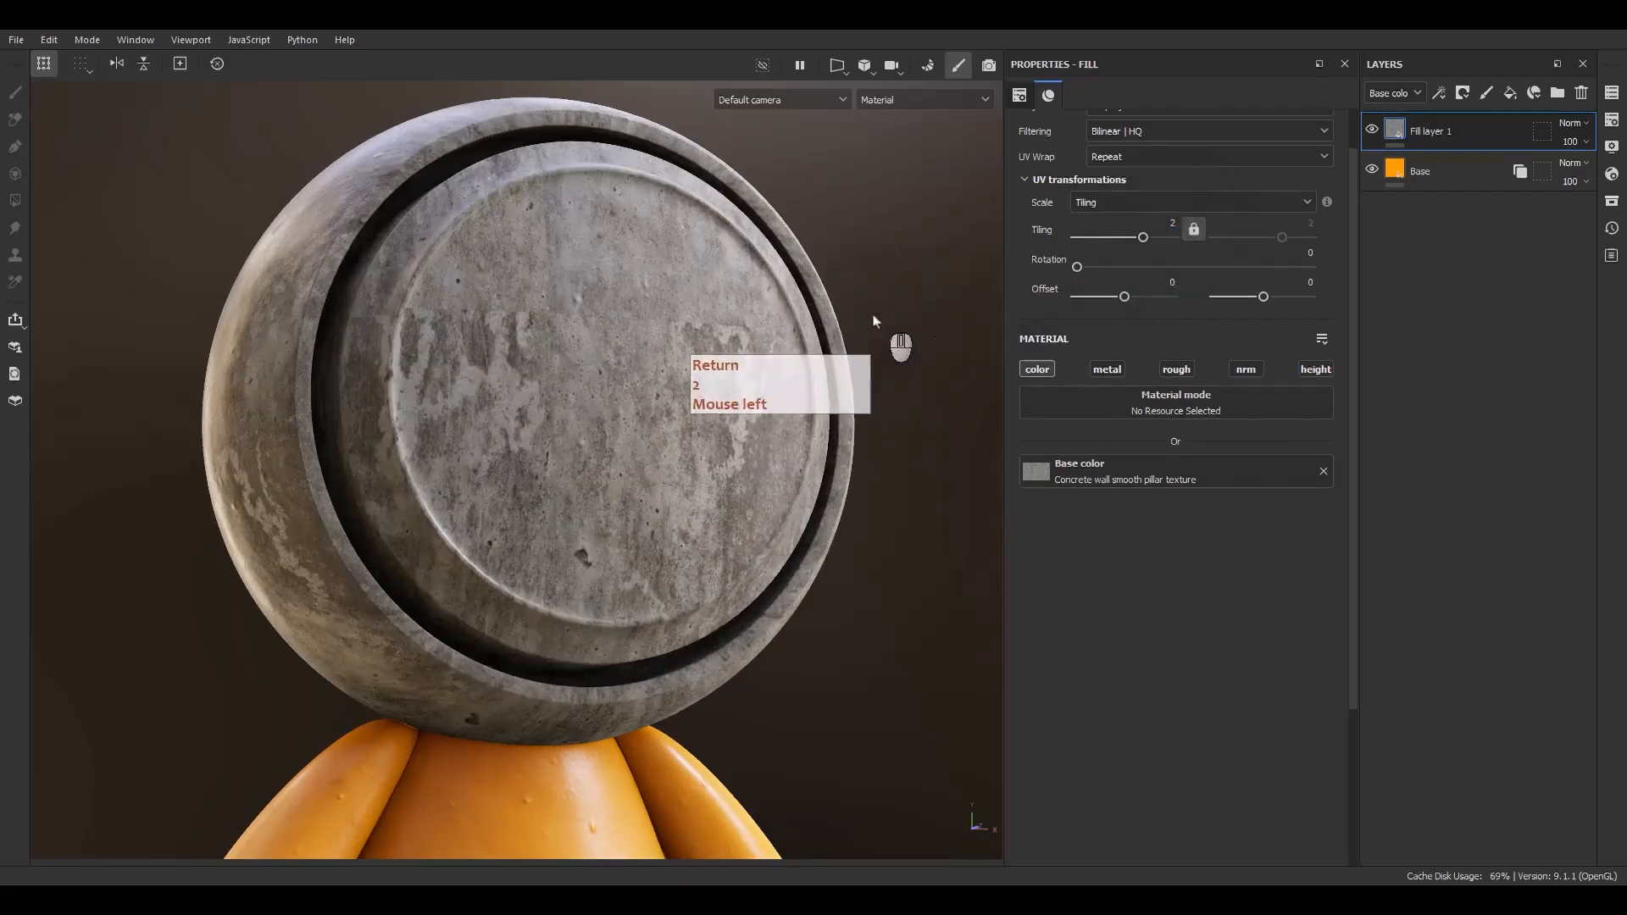
Step: Examine the concrete texture for tiling seams on the head's round front face and recessed rim
middle_click_drag(719, 348, 690, 352, "alt")
left_click_drag(691, 352, 757, 430, "alt")
scroll(474, 385, "up", 2)
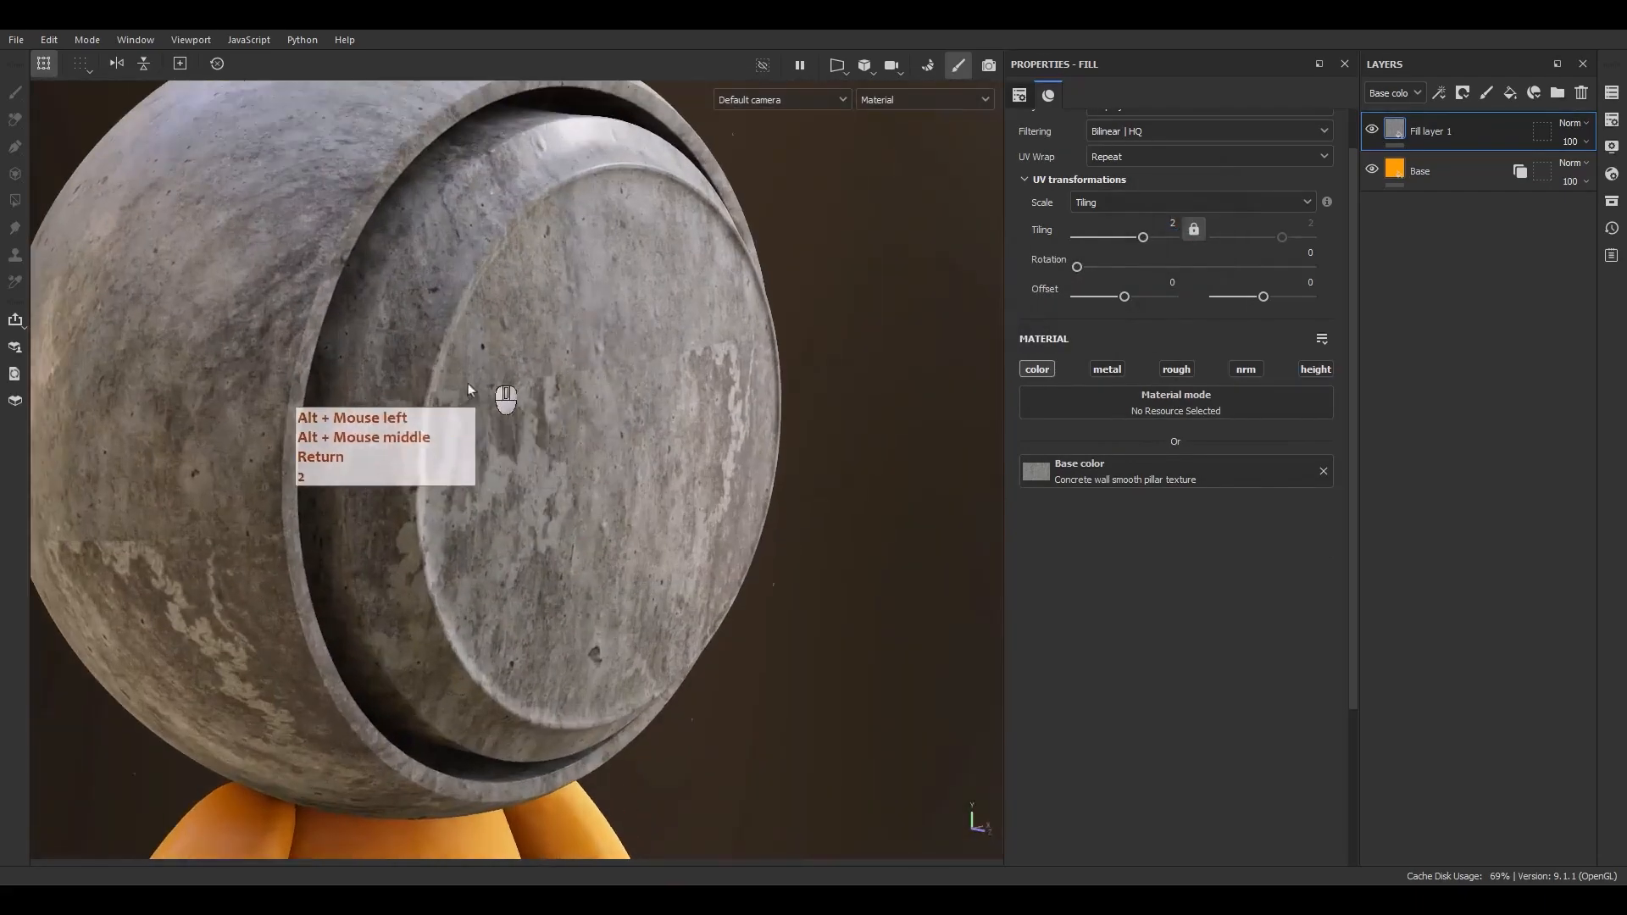
scroll(468, 384, "up", 4)
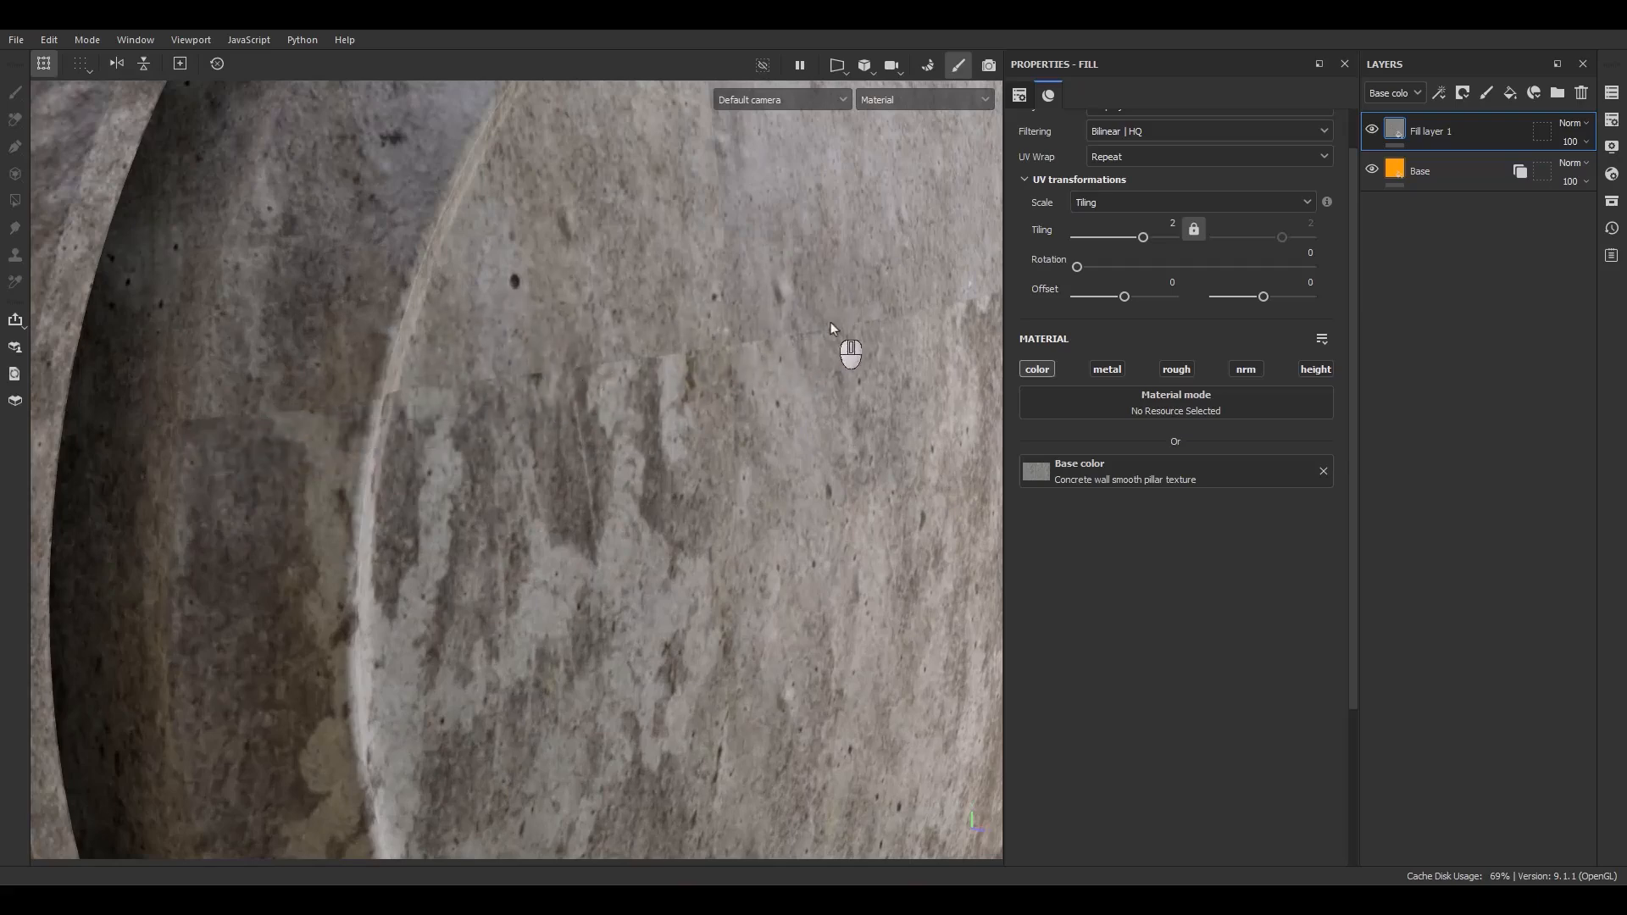
scroll(610, 381, "down", 5)
left_click_drag(566, 394, 678, 413, "alt")
right_click_drag(678, 413, 678, 366, "alt")
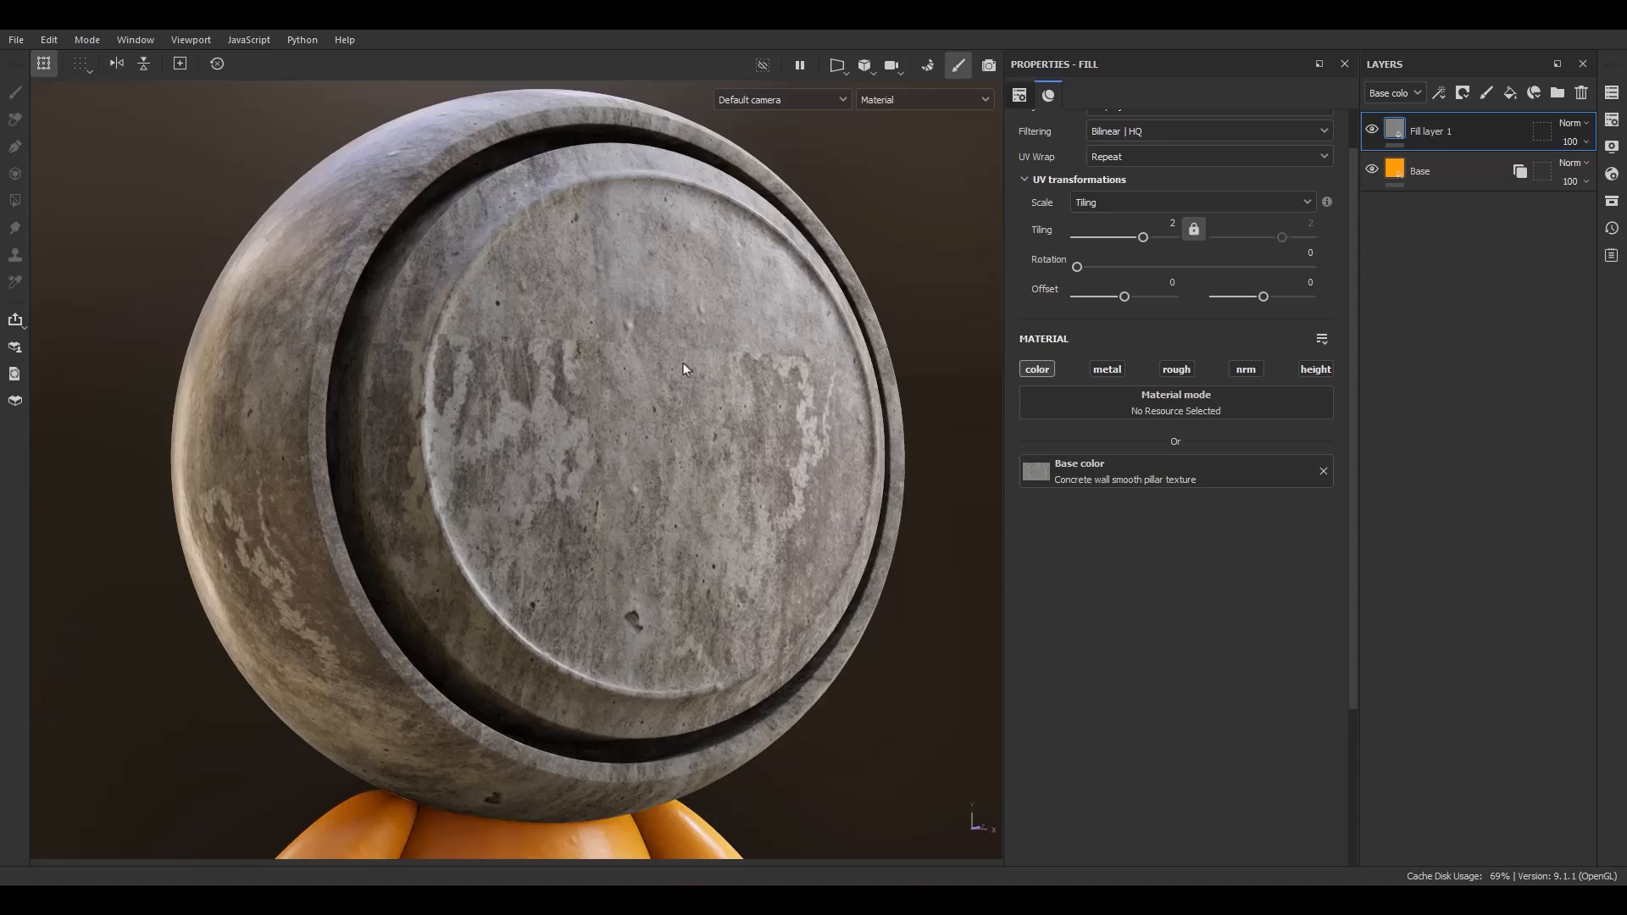
Step: Add a paint layer above the concrete fill layer and set its base color blending mode to Passthrough
left_click(1486, 92)
left_click(1447, 131)
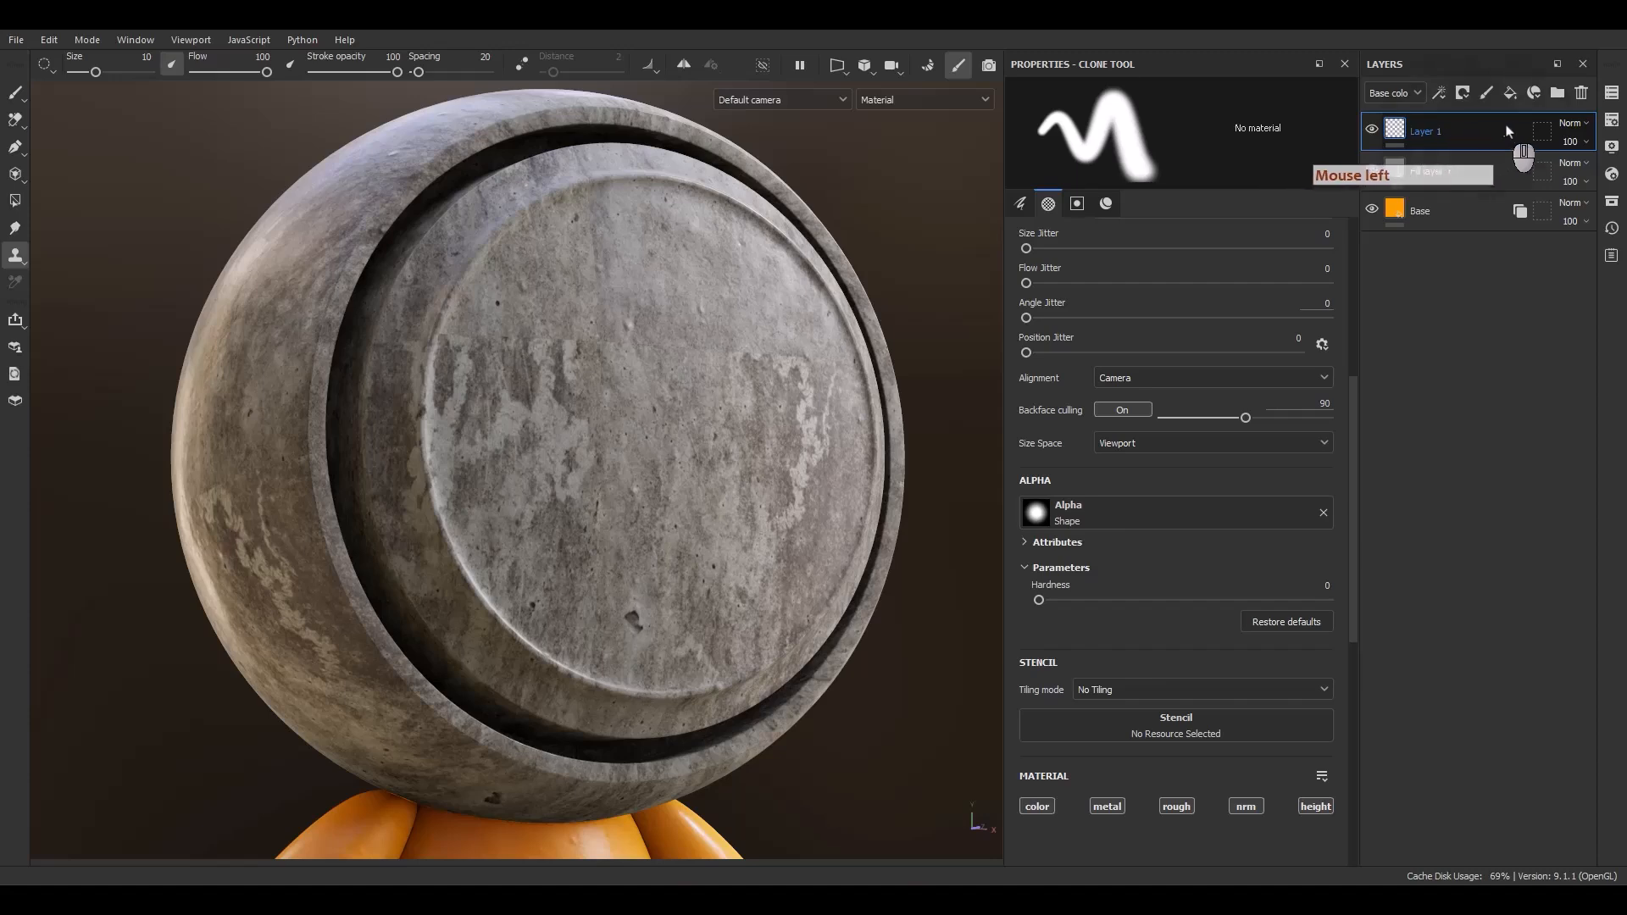
left_click(1572, 131)
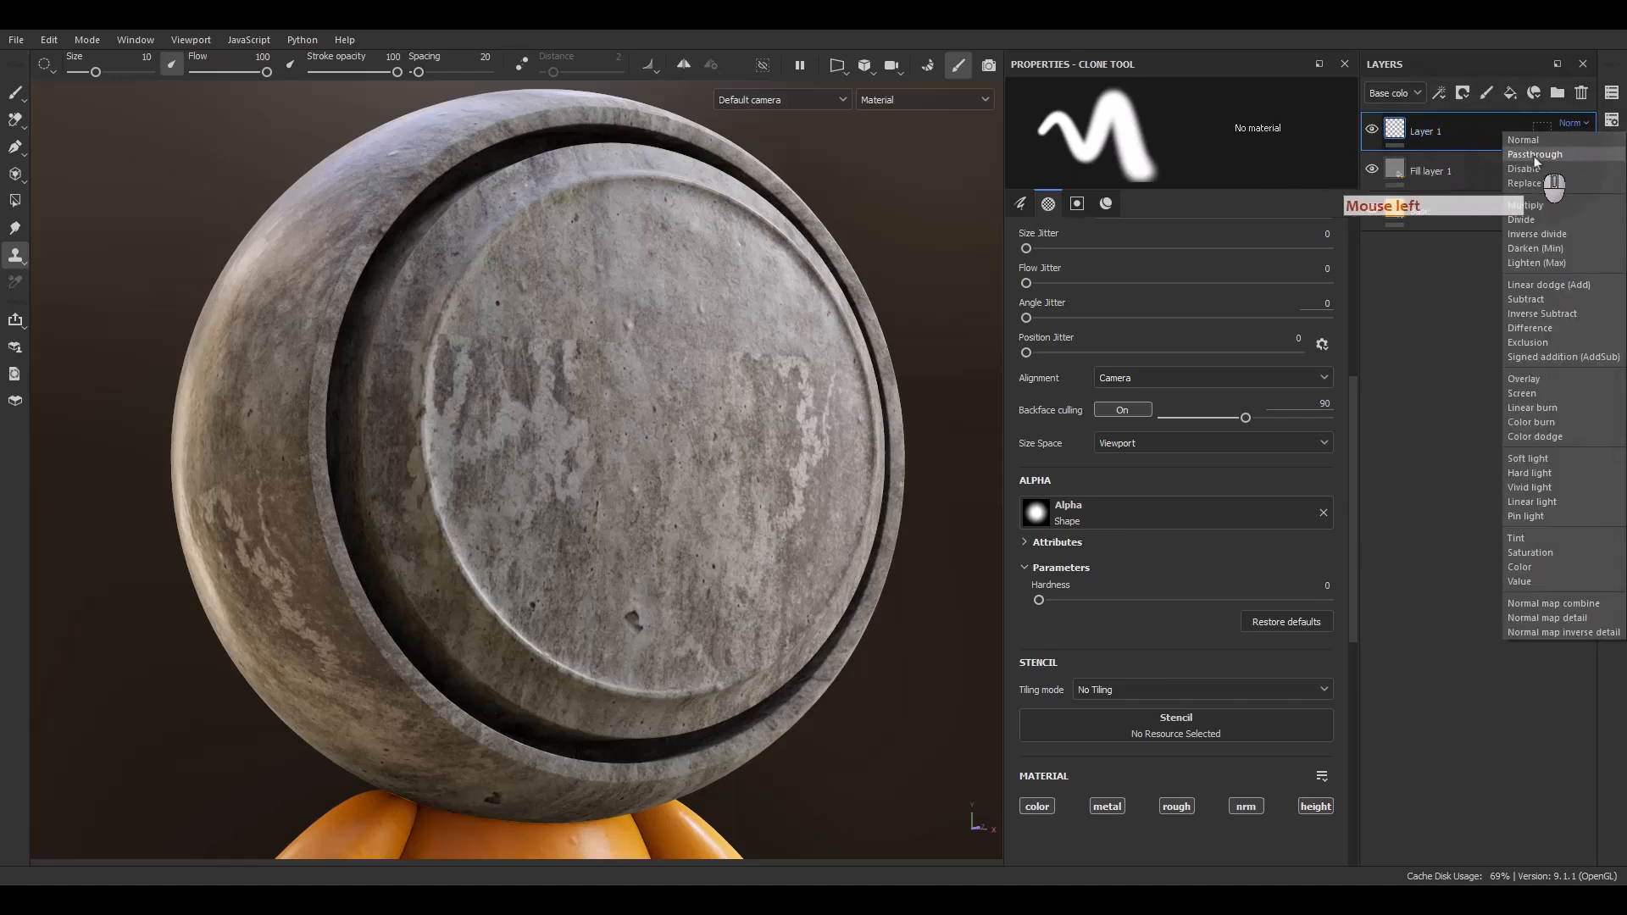
left_click(1536, 155)
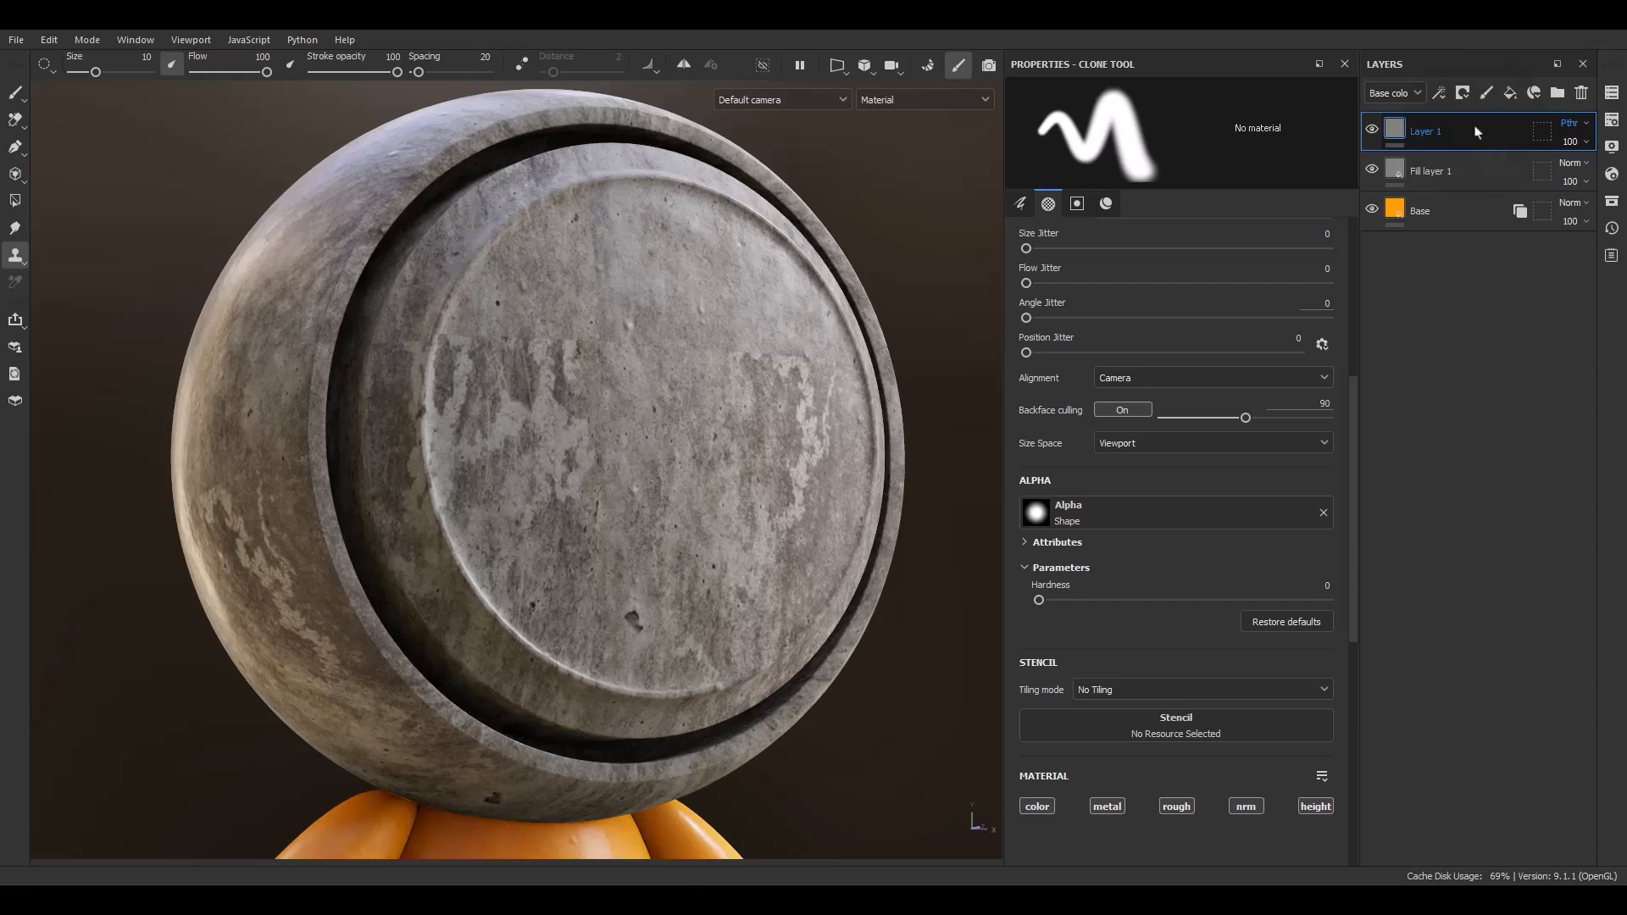
Step: Choose the Clone tool with relative source and sample clean concrete above the horizontal seam on the front face
left_click(15, 255)
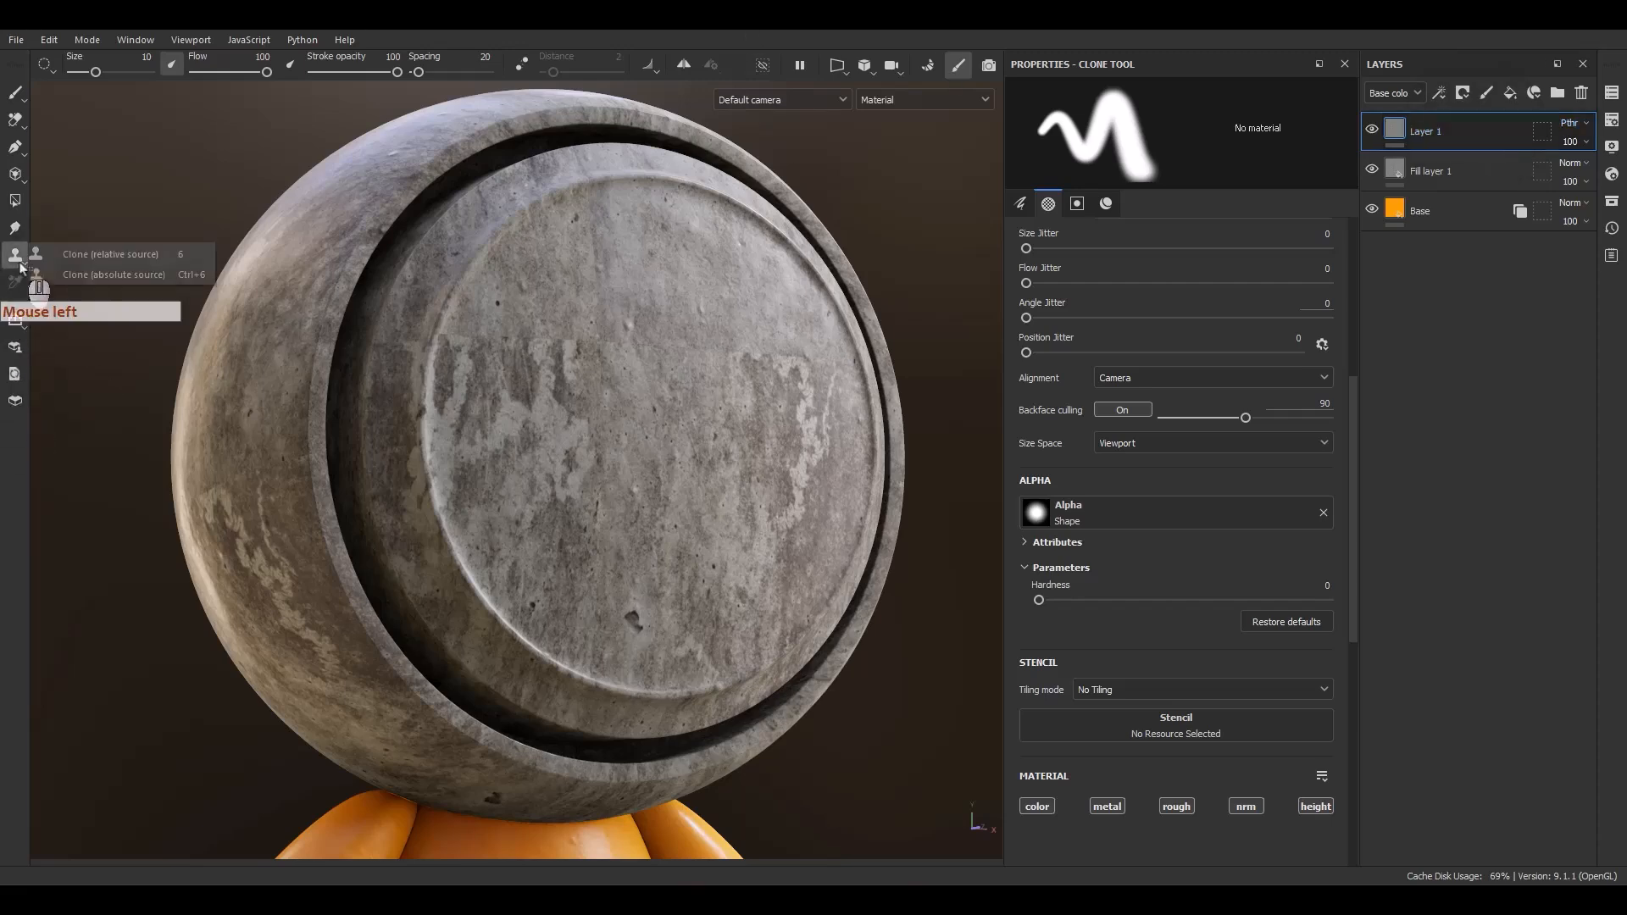
left_click(100, 255)
left_click(857, 429, "alt")
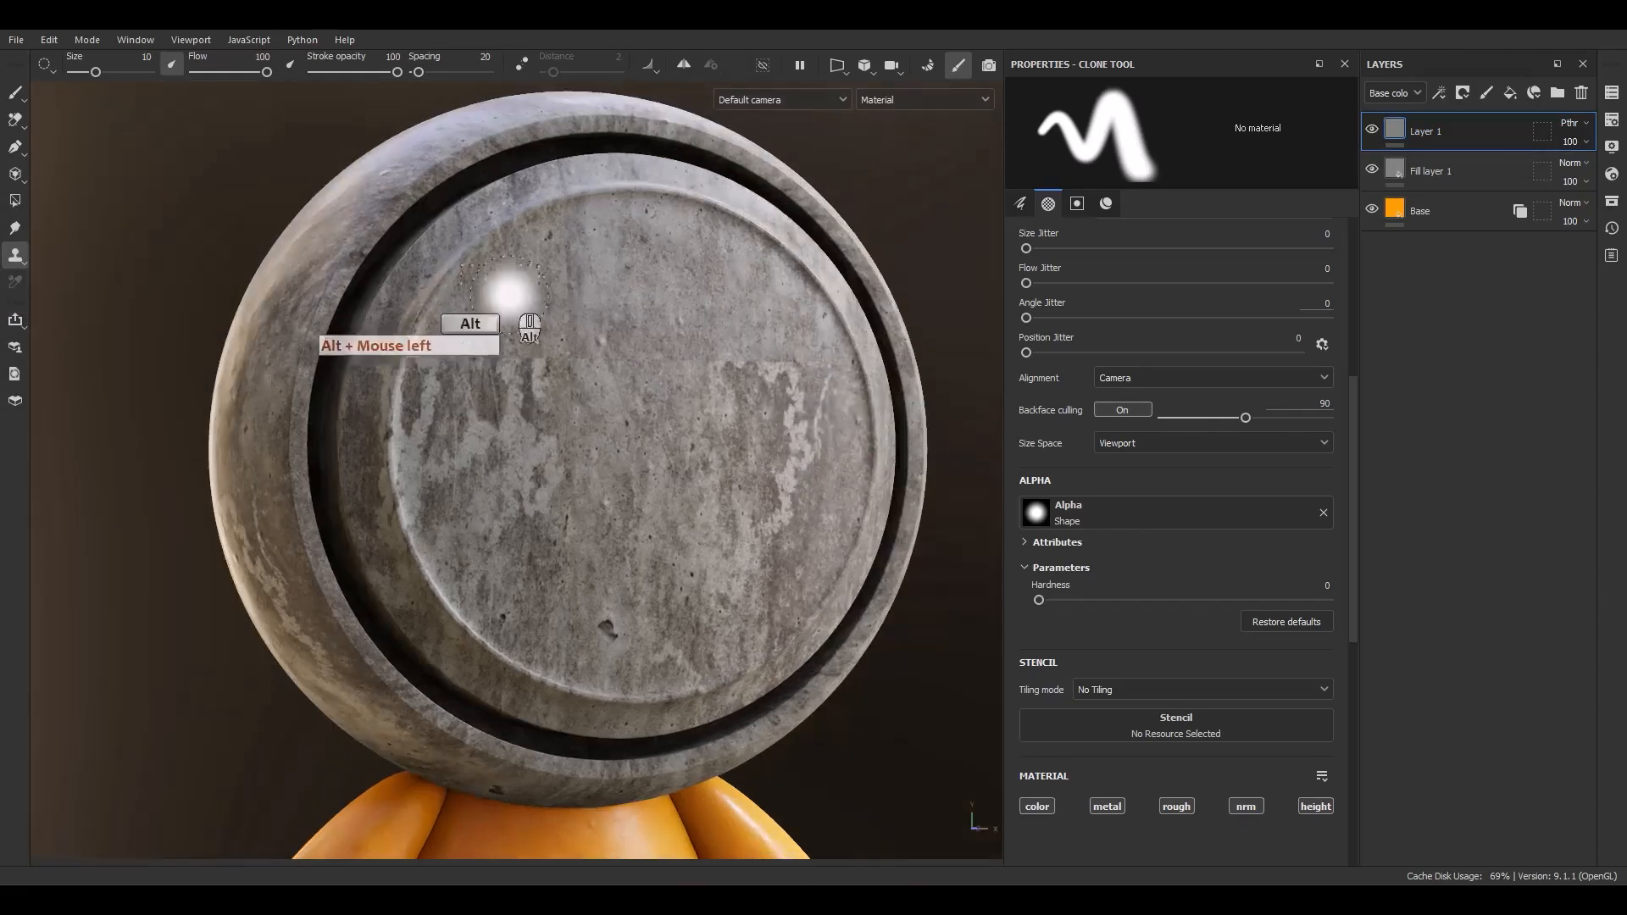
right_click_drag(508, 290, 737, 436, "alt")
middle_click_drag(737, 436, 655, 421, "alt")
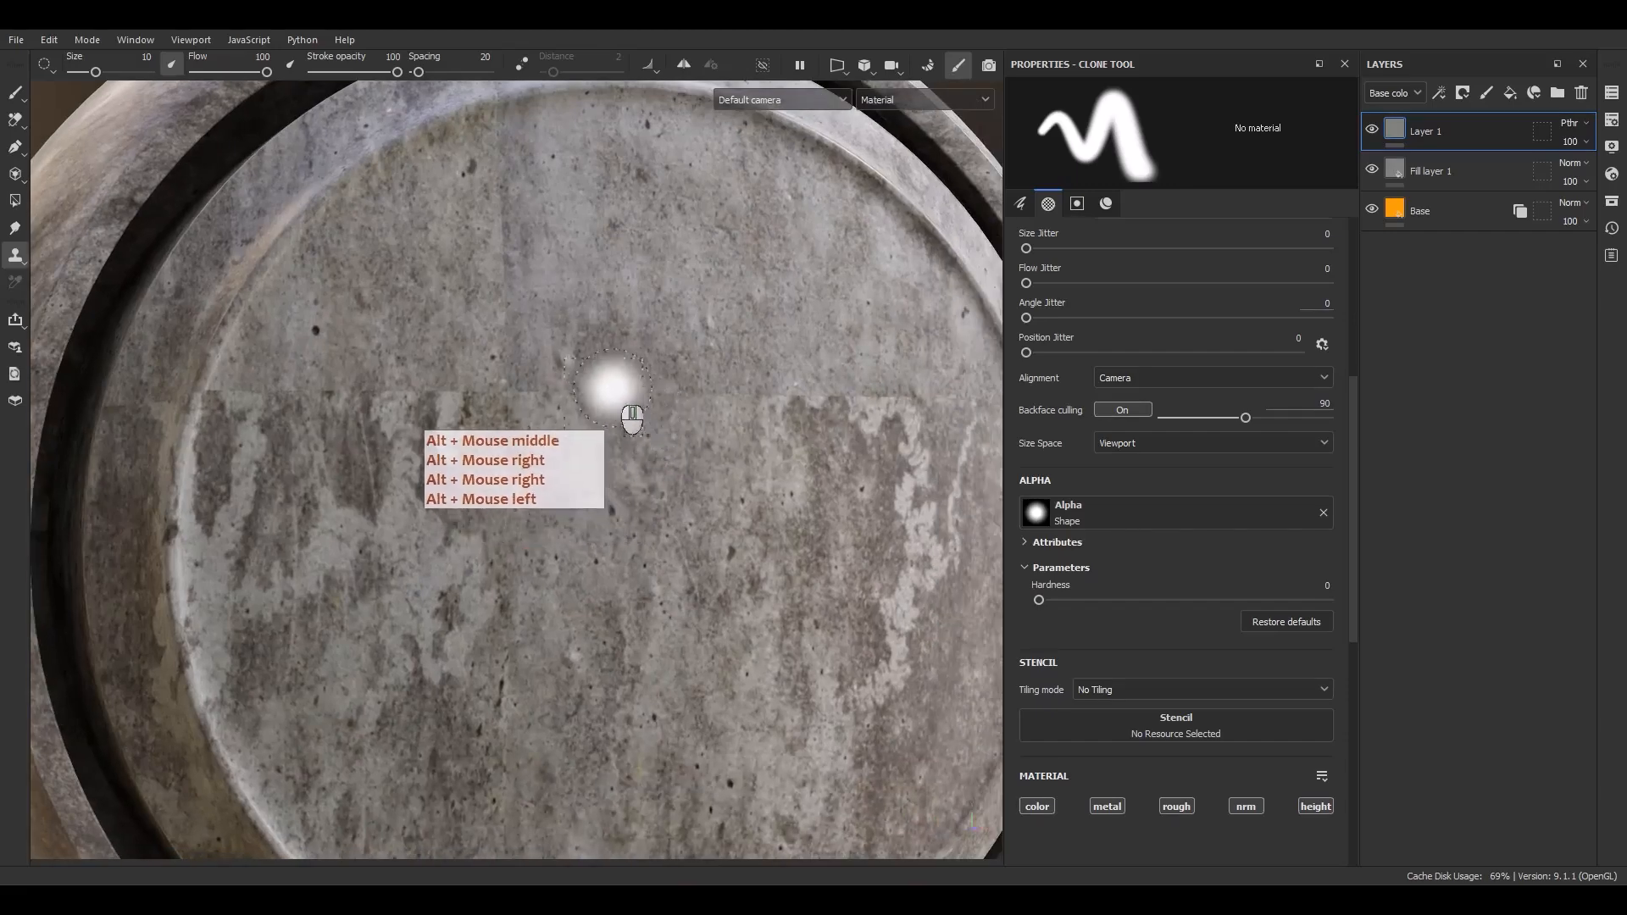
key("v")
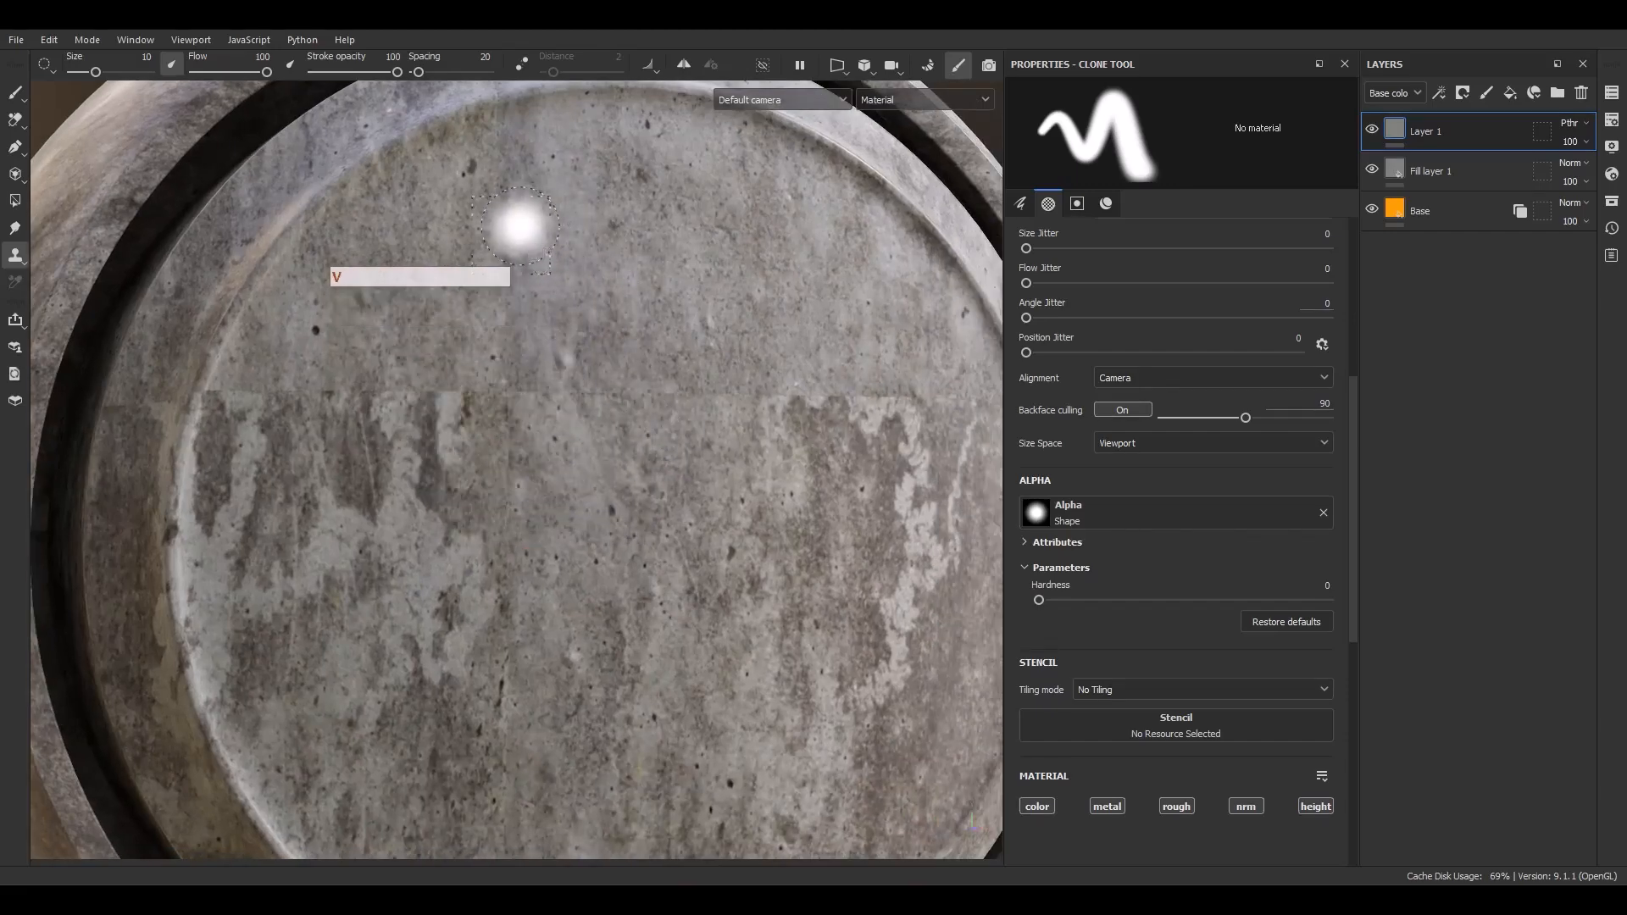
left_click(520, 226)
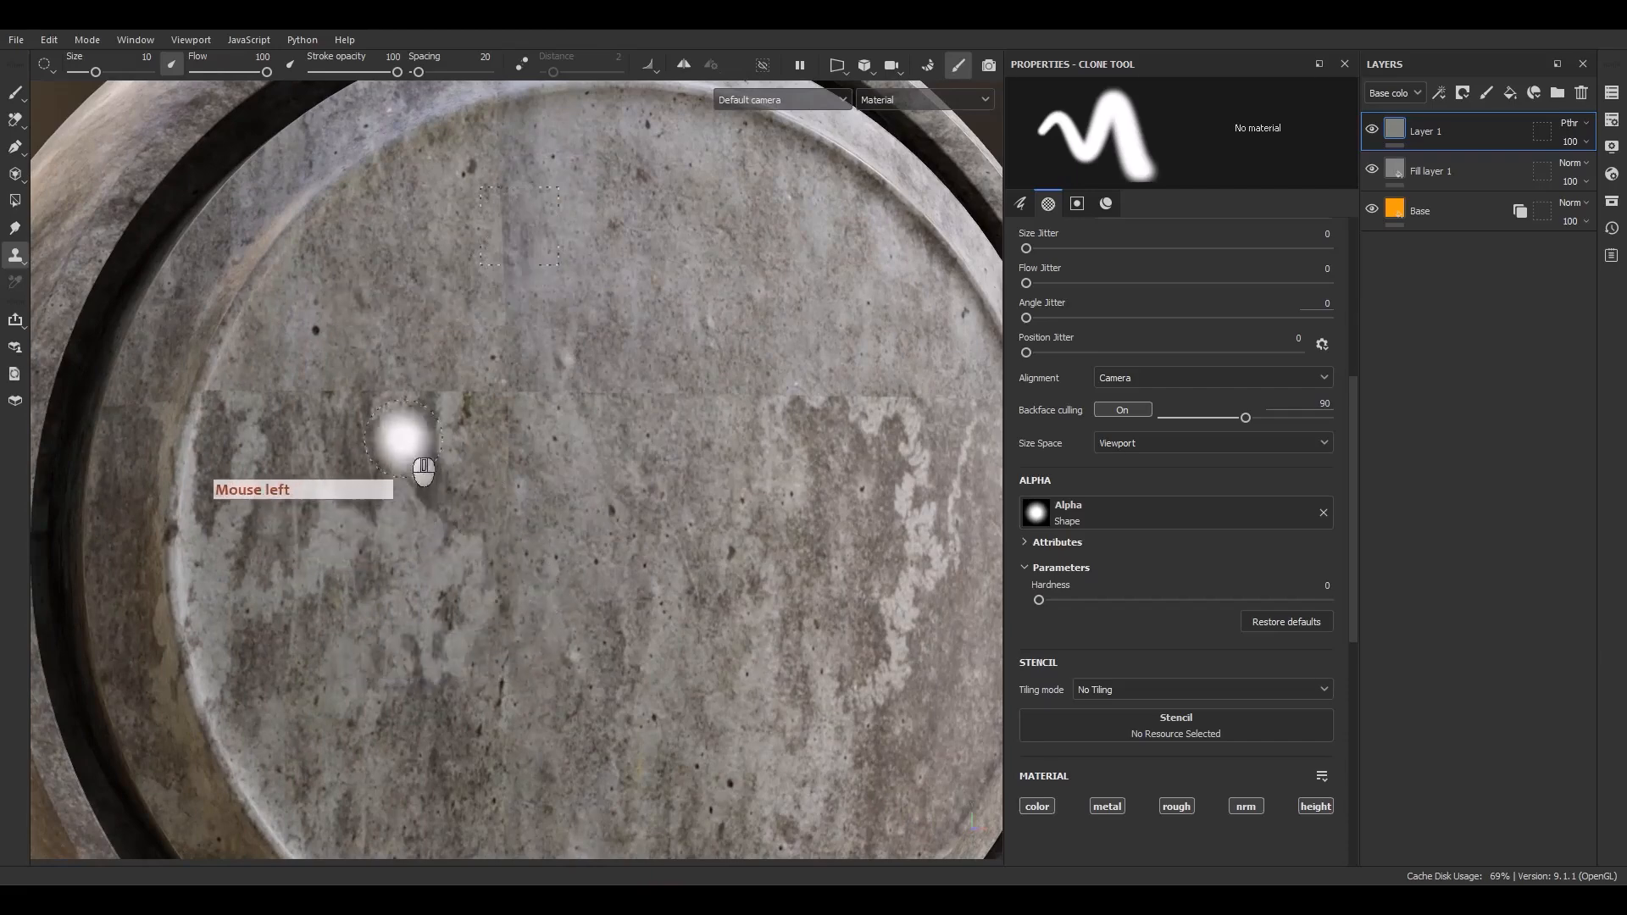
Step: Clone concrete over the horizontal seam on the front face, and resample the source to retouch the patches beneath it
mouse_move(506, 427)
left_mouse_down()
mouse_move(690, 429)
mouse_move(496, 477)
mouse_move(480, 426)
mouse_move(260, 441)
mouse_move(187, 407)
left_mouse_up()
middle_click_drag(462, 496, 200, 541, "alt")
mouse_move(453, 433)
left_mouse_down()
mouse_move(434, 428)
mouse_move(692, 422)
mouse_move(222, 477)
mouse_move(530, 450)
mouse_move(500, 375)
mouse_move(410, 454)
left_mouse_up()
middle_click_drag(410, 454, 498, 385, "alt")
key("v")
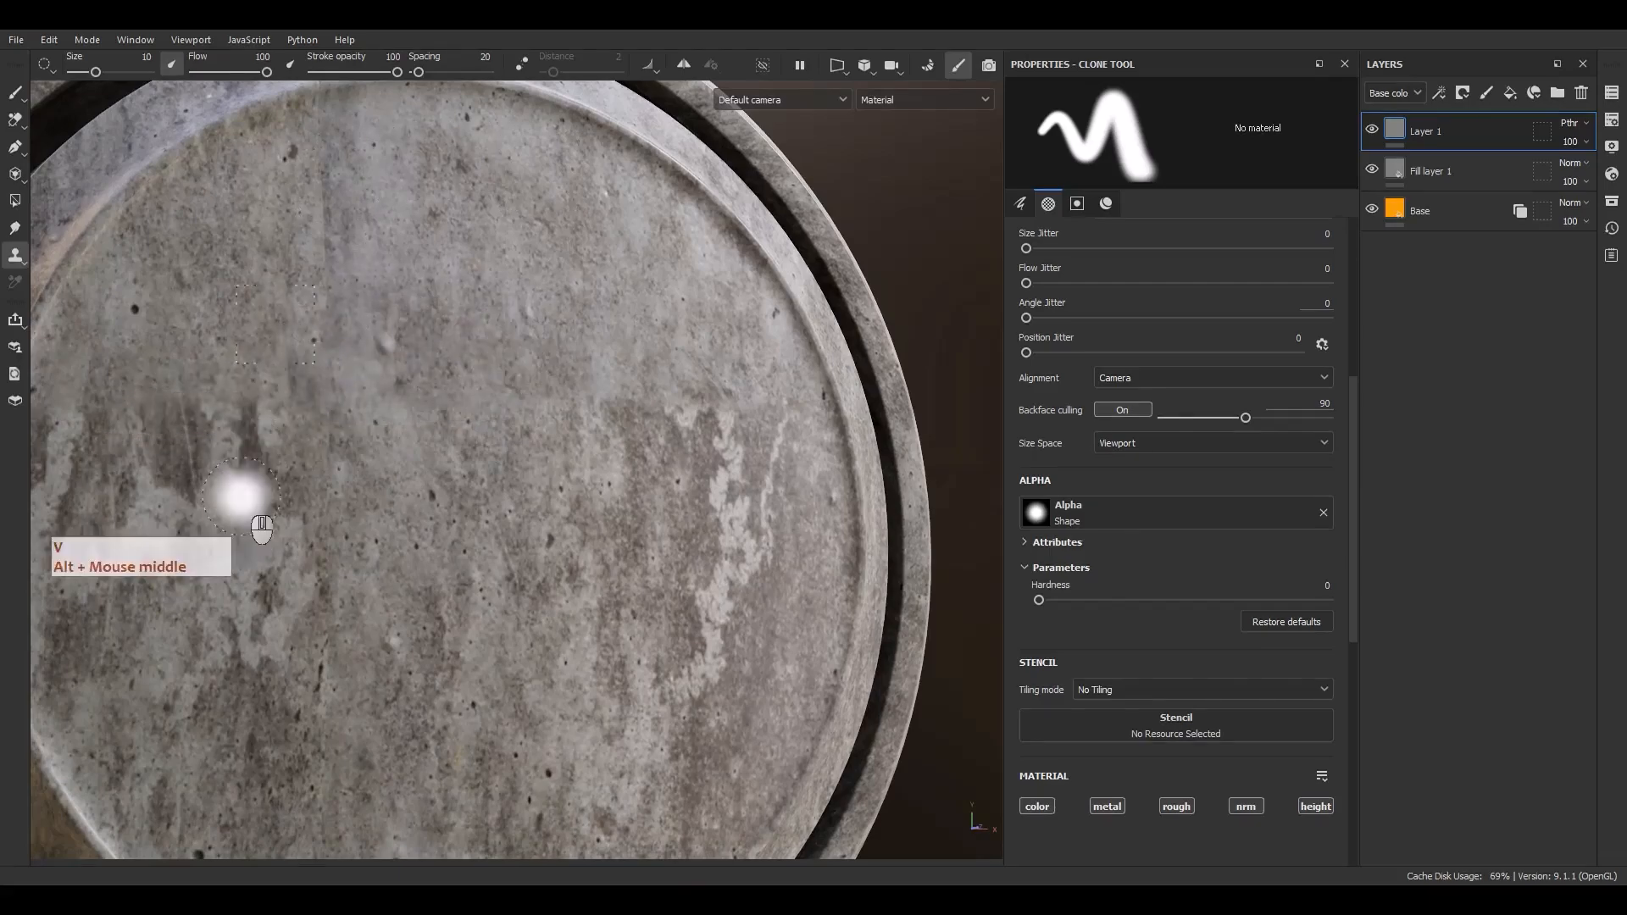
left_click(286, 456)
left_click(260, 446)
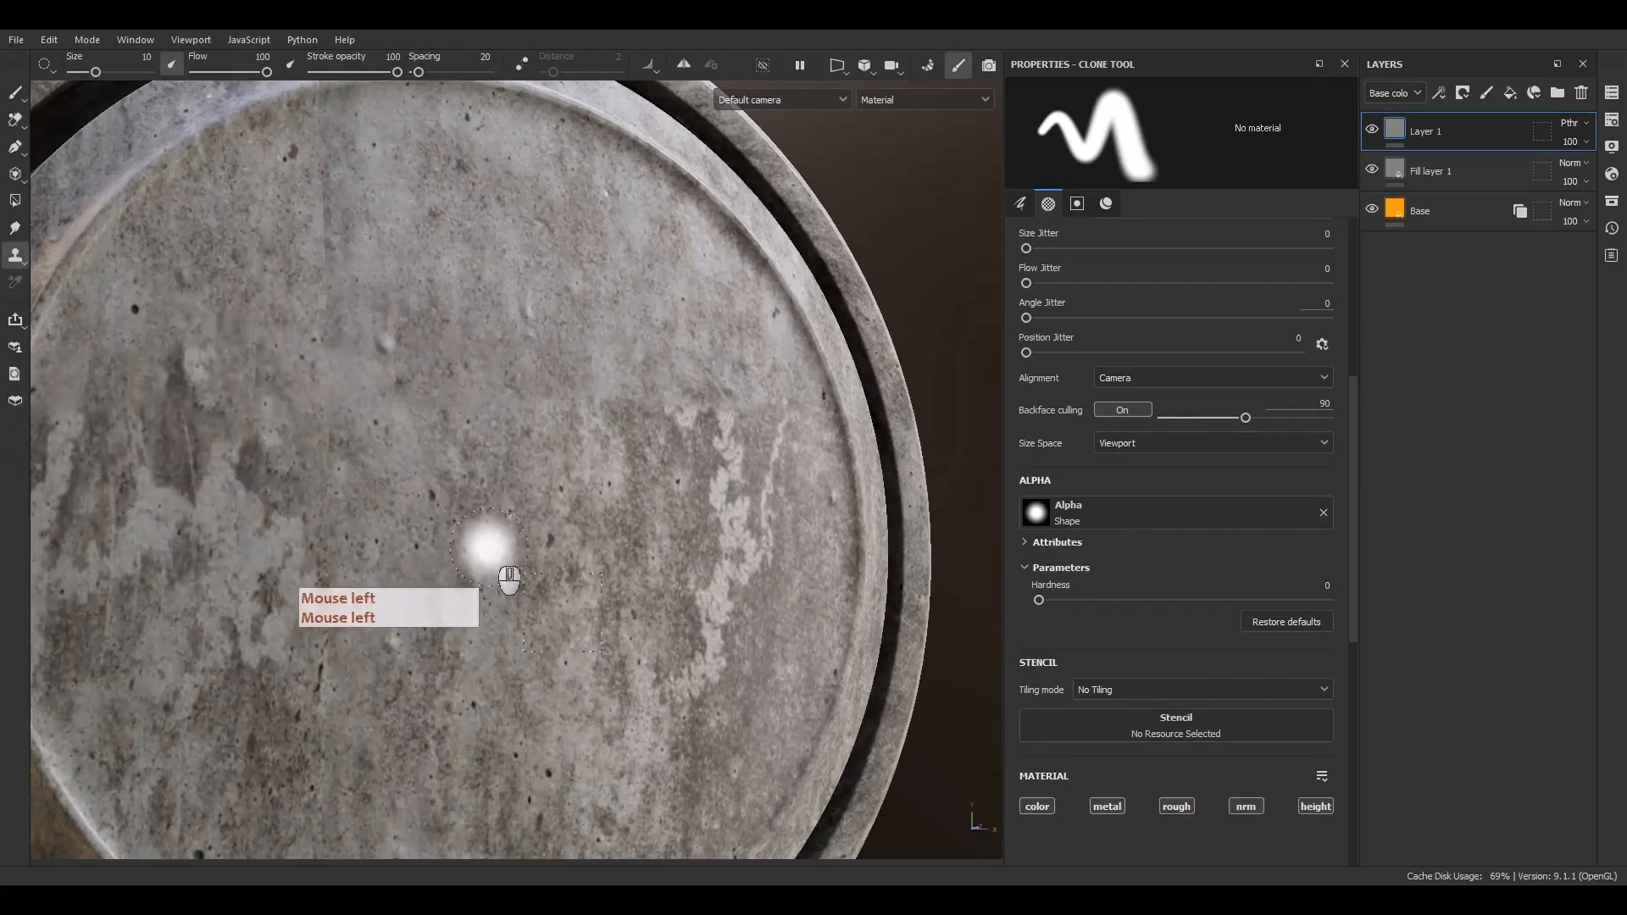
Step: Examine the retouched concrete on the round front face and the Clone tool's relative and absolute source variants
left_click_drag(487, 547, 485, 497, "alt")
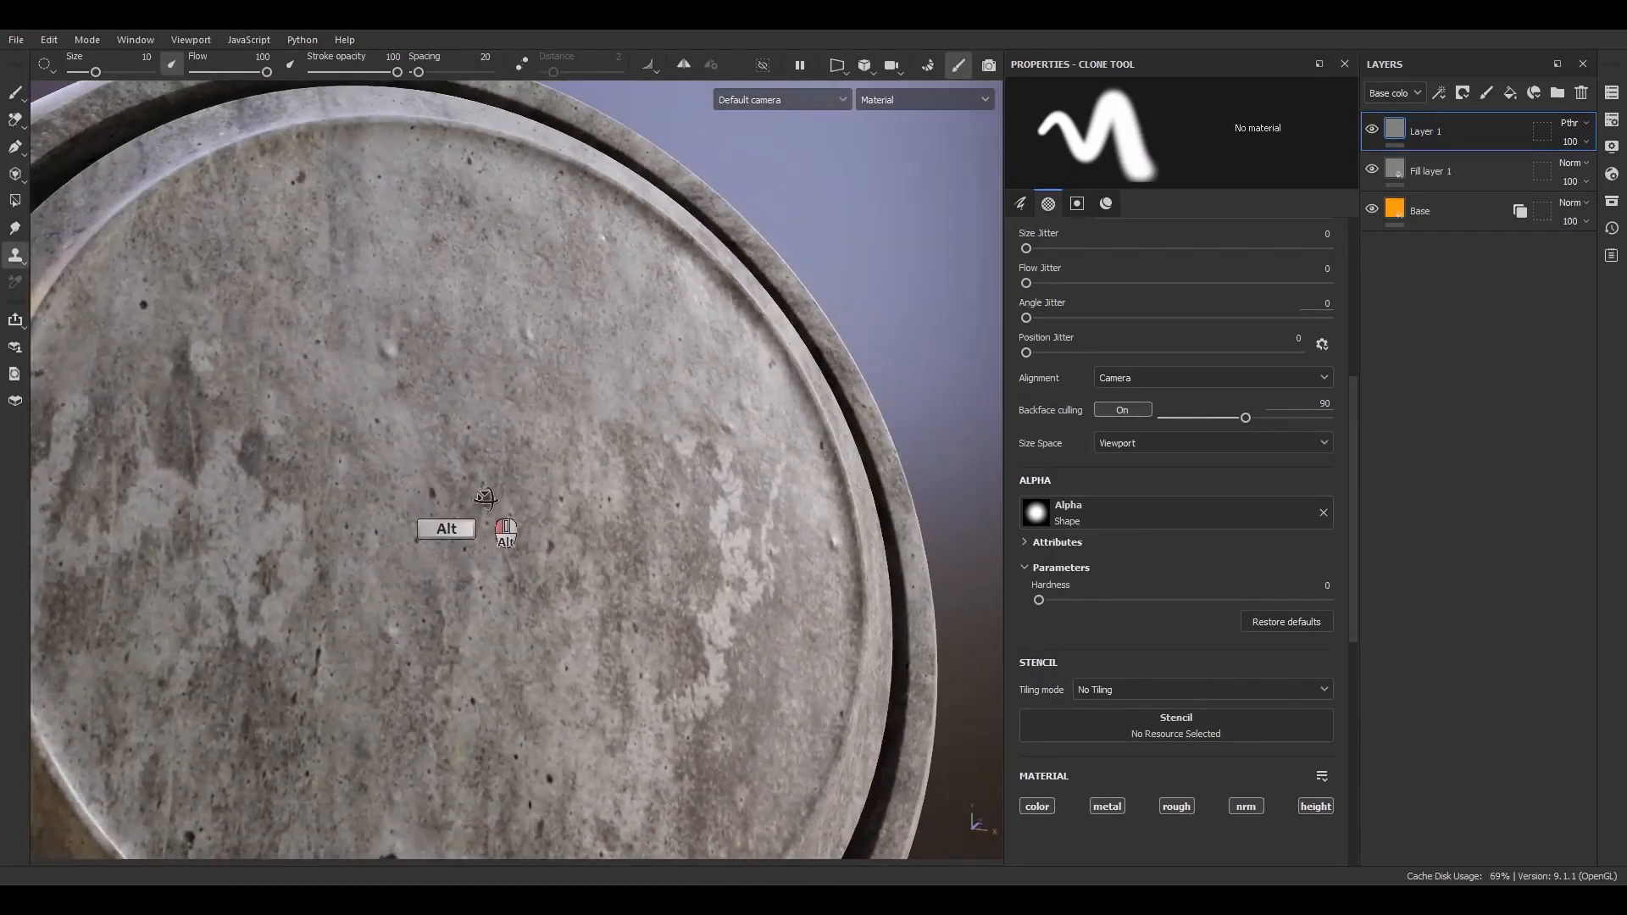
right_click_drag(599, 466, 598, 380, "alt")
mouse_move(598, 381)
middle_mouse_down("alt")
mouse_move(677, 305)
mouse_move(774, 327)
middle_mouse_up("alt")
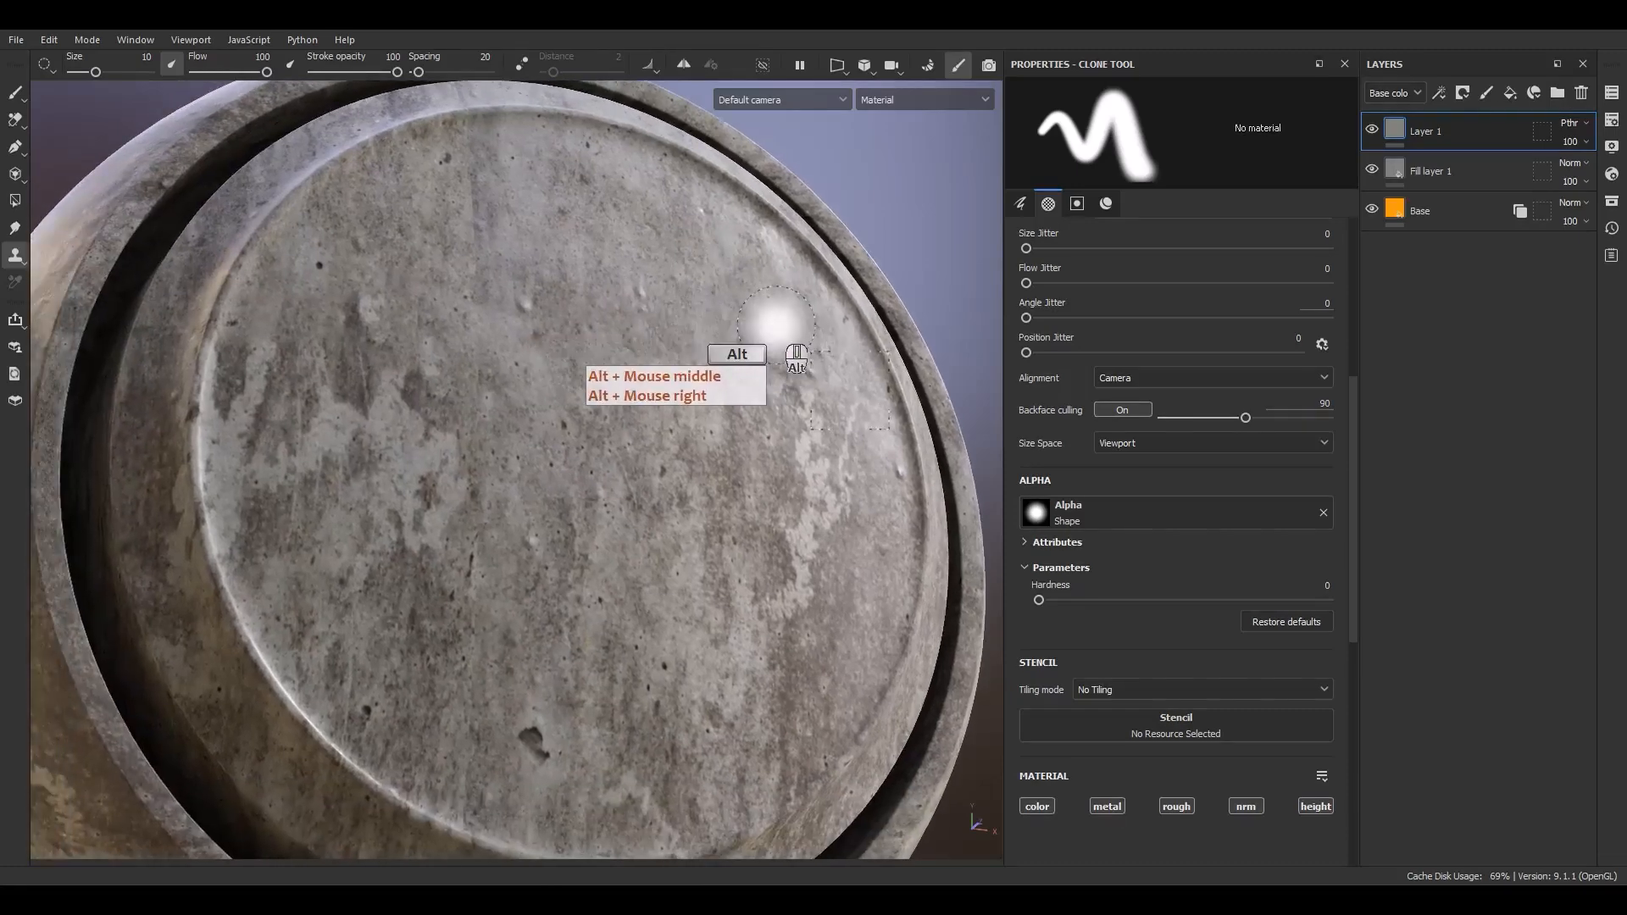
right_click_drag(774, 327, 182, 454, "alt")
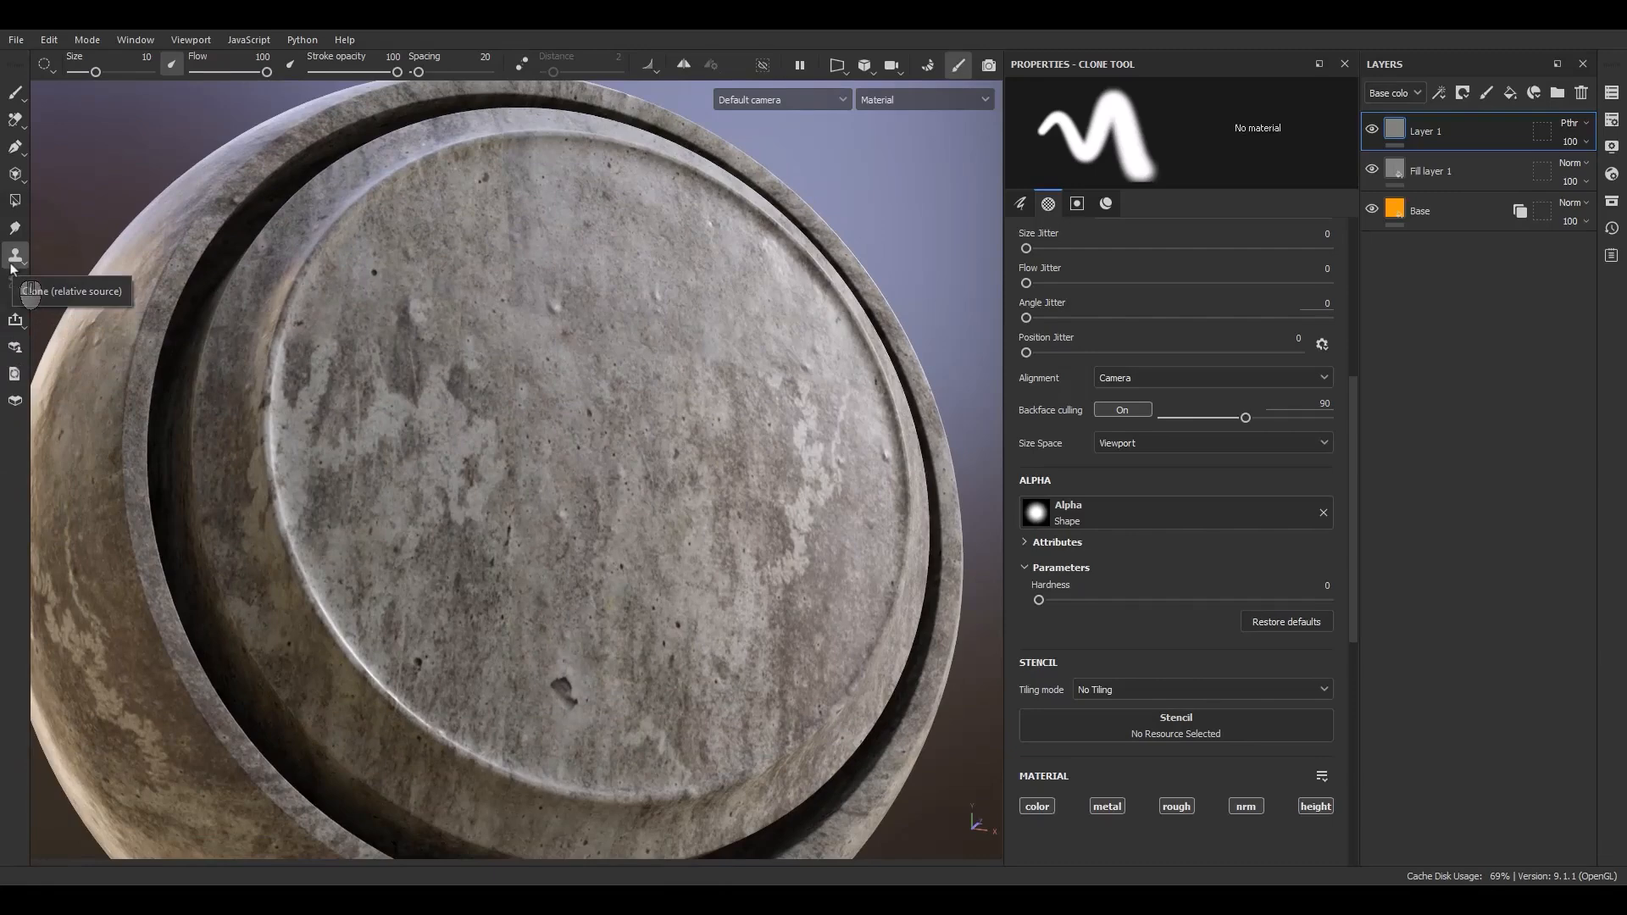
left_click(1552, 143)
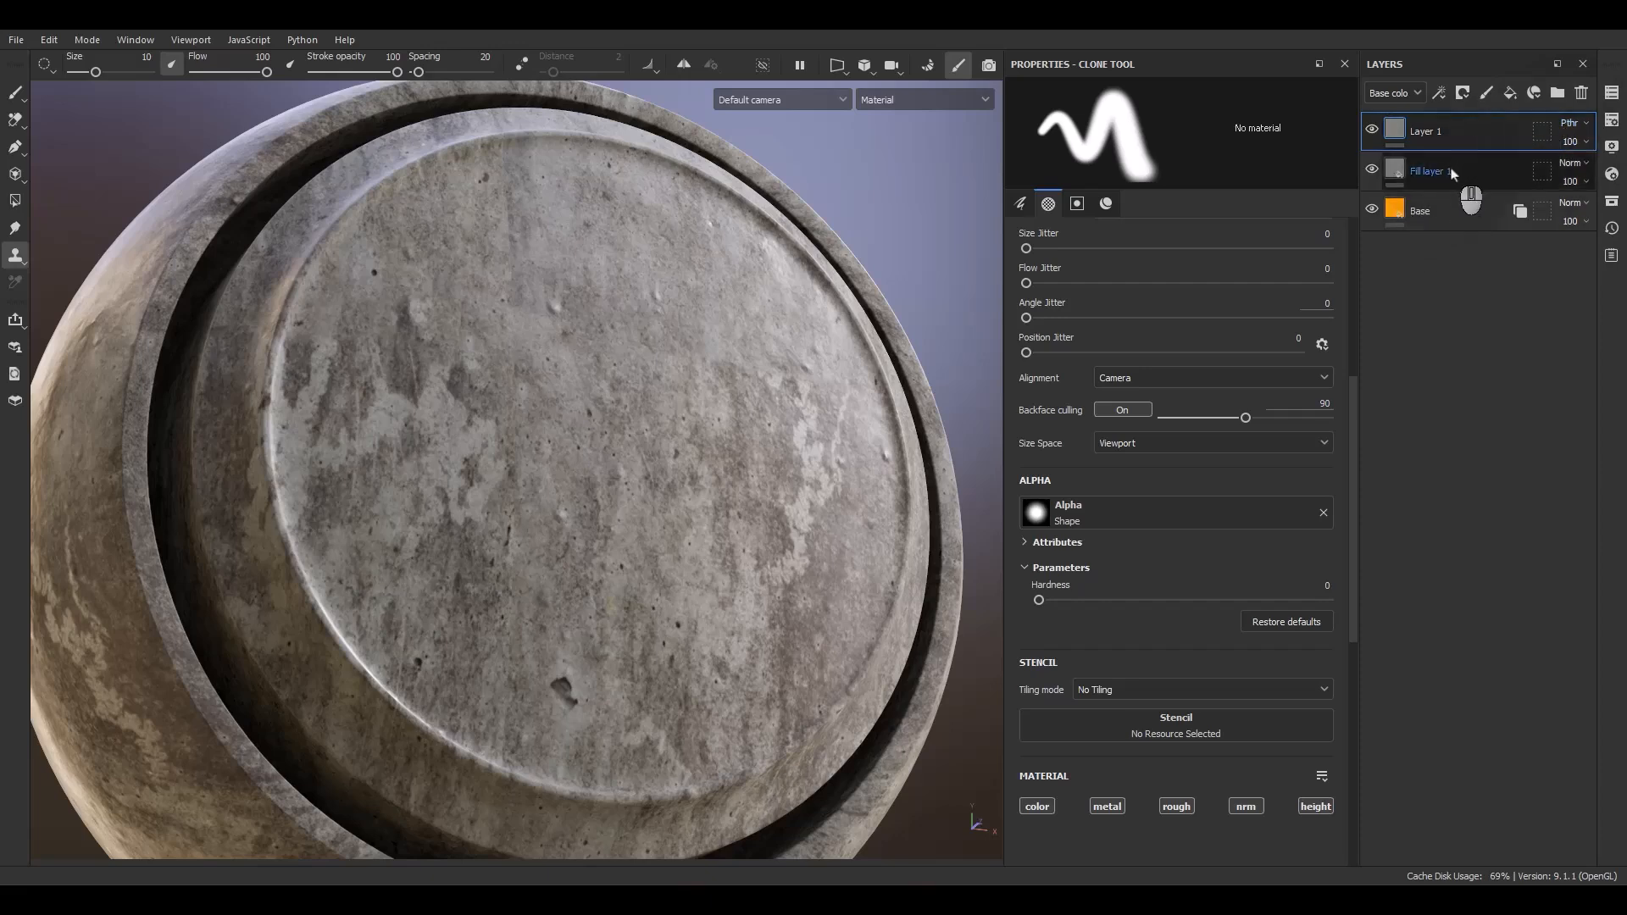
left_click(20, 269)
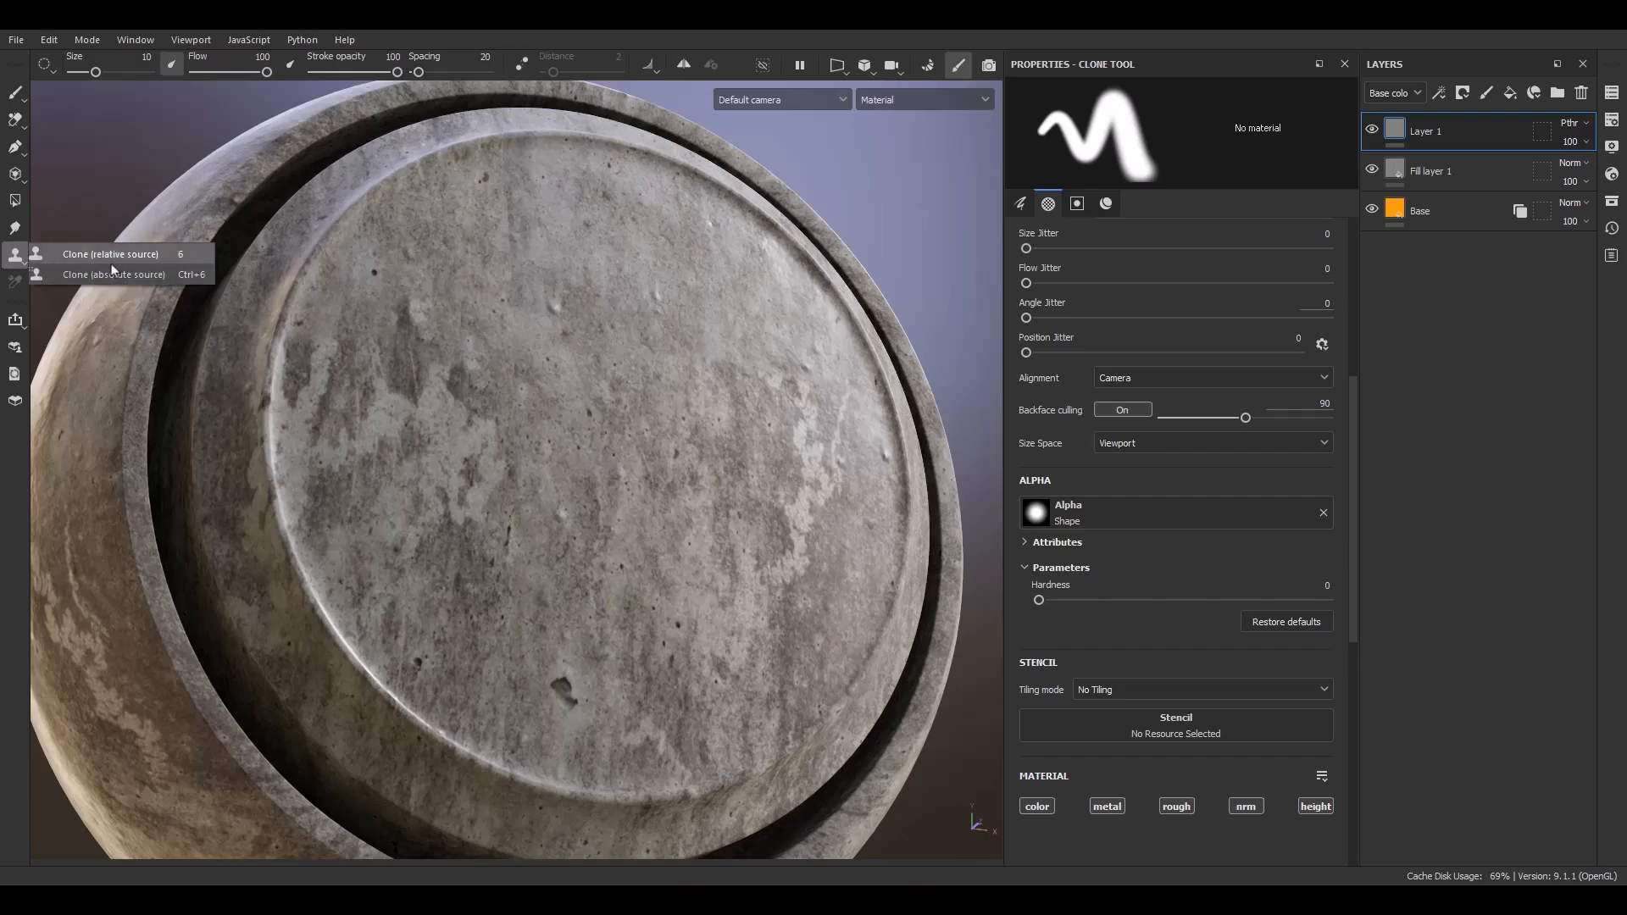
left_click(116, 256)
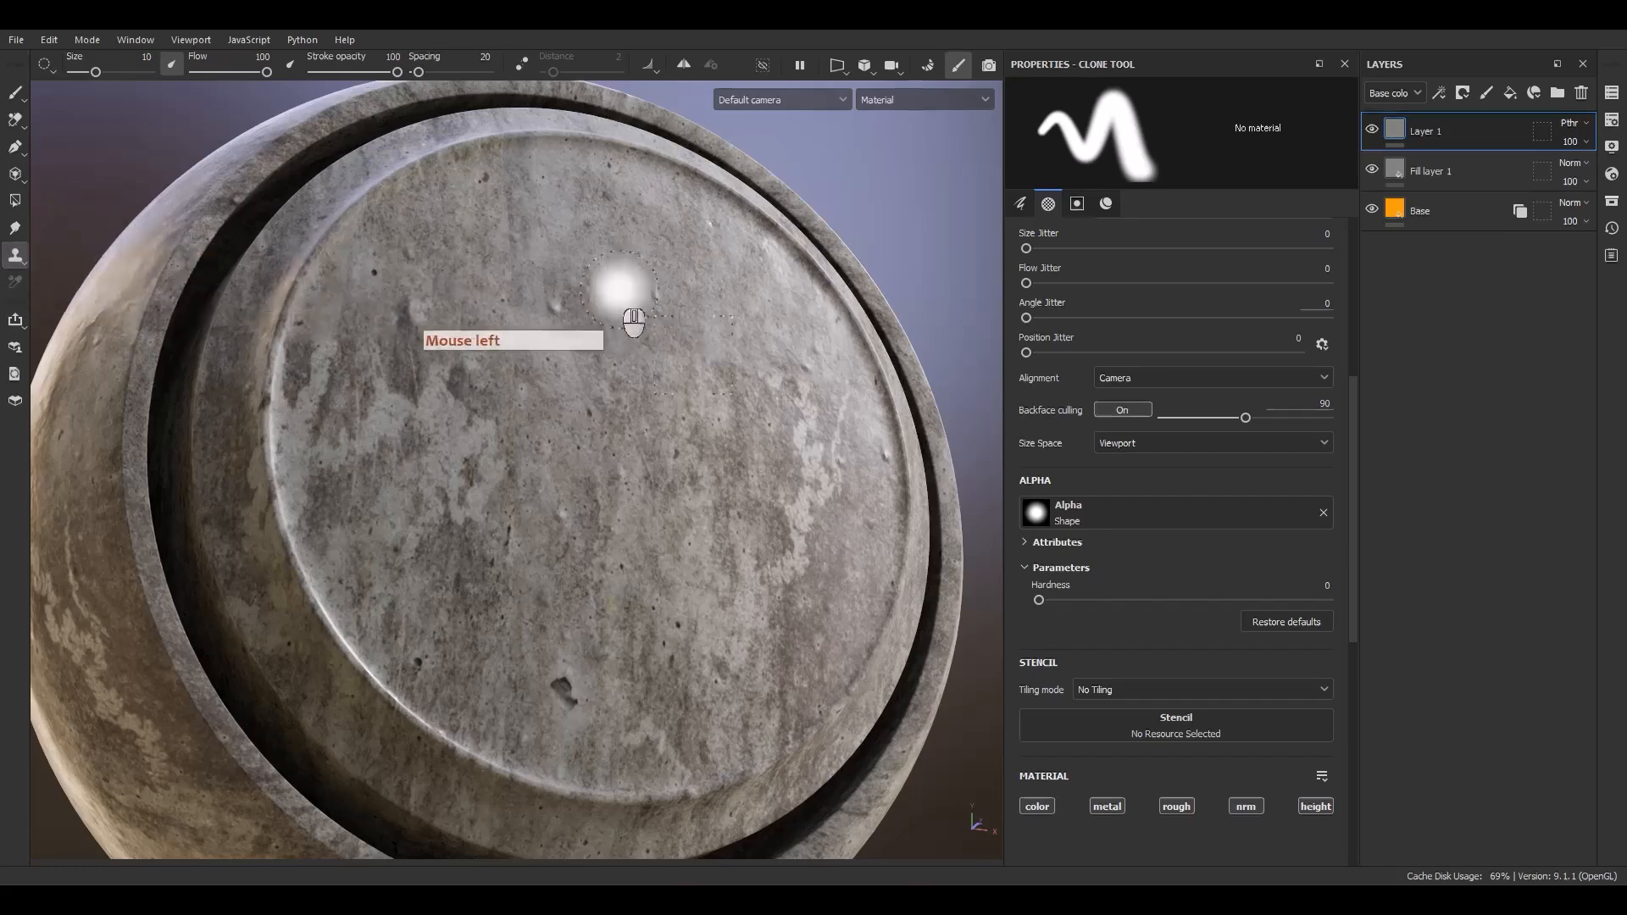
left_click_drag(636, 316, 599, 363, "alt")
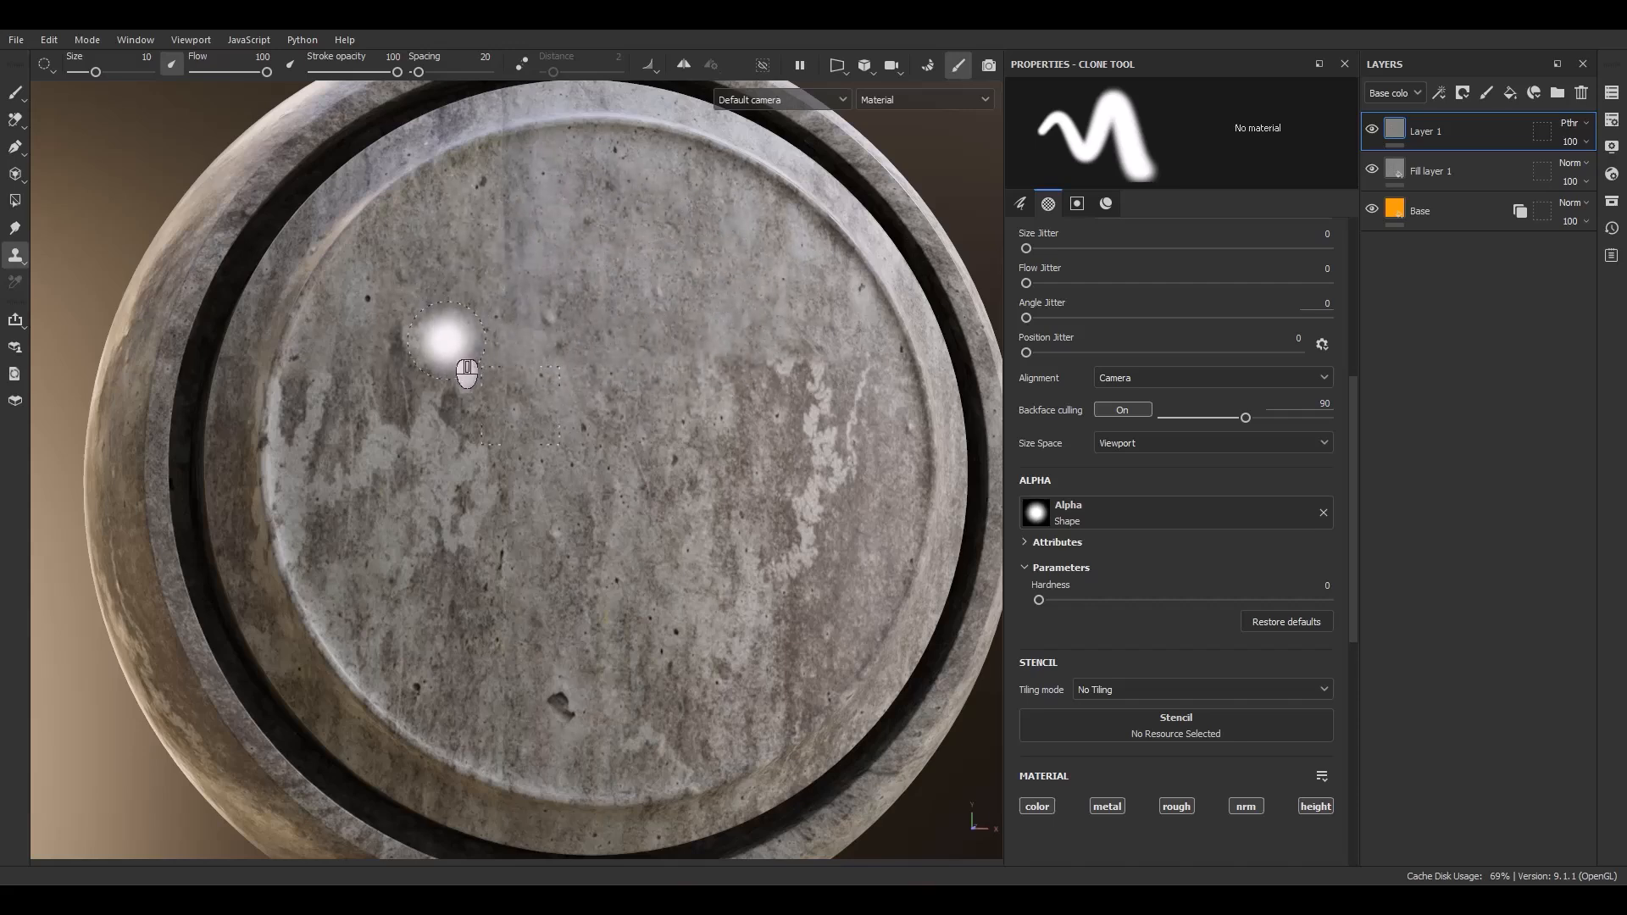
Step: Switch to the Clone tool with absolute source, sample concrete at the front face's centre, and clone it over the face's upper area
left_click(19, 257)
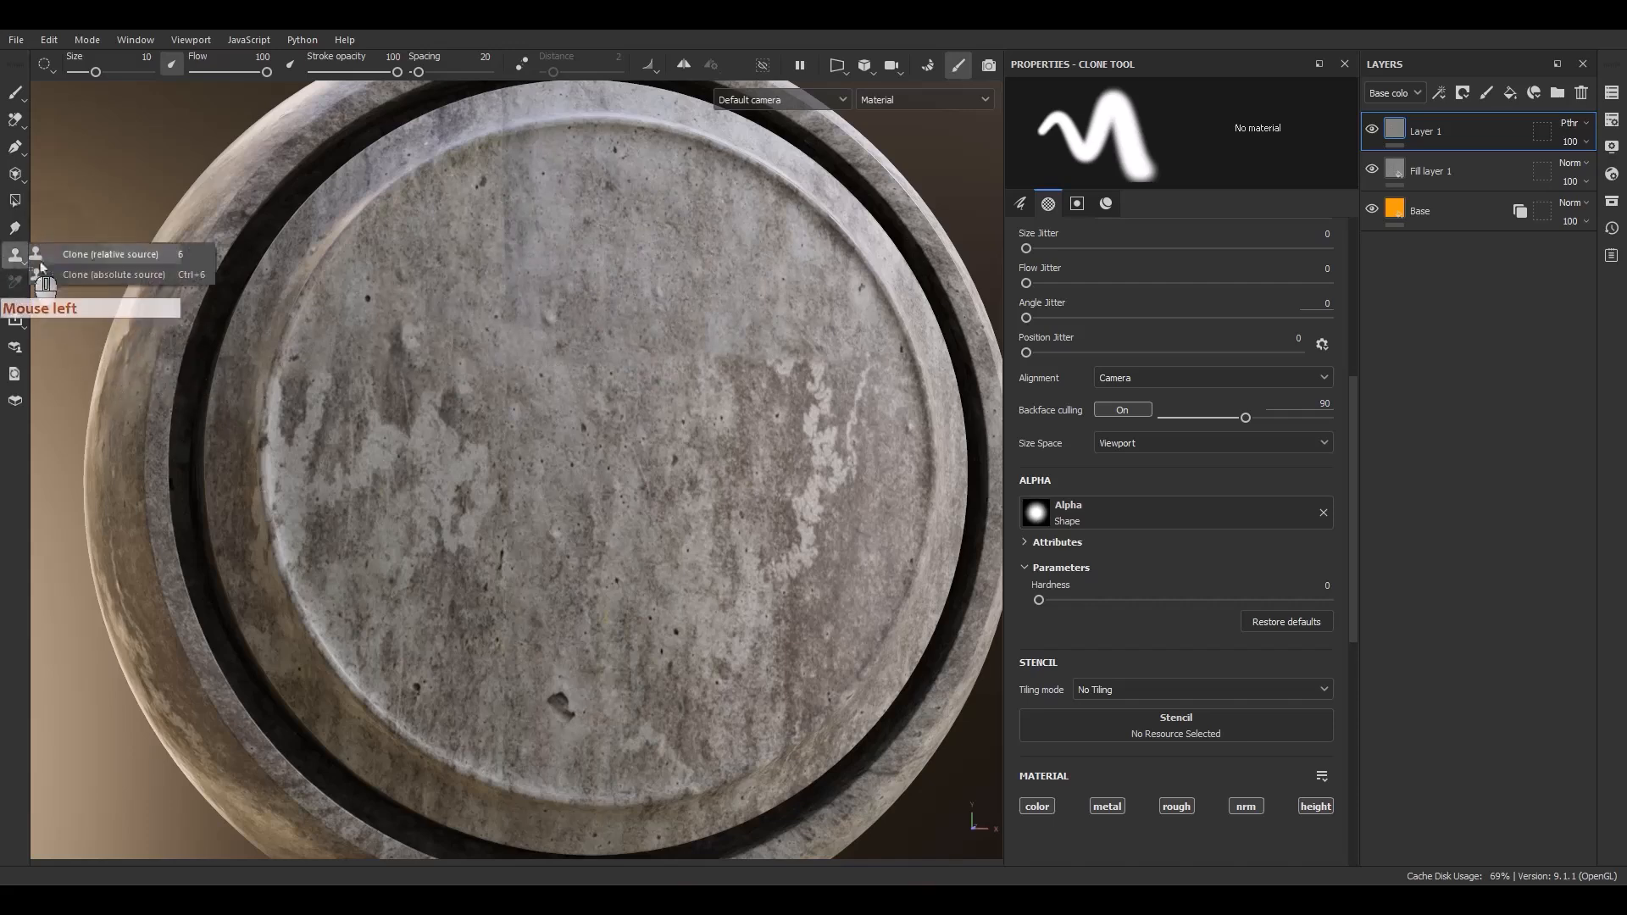
left_click(119, 277)
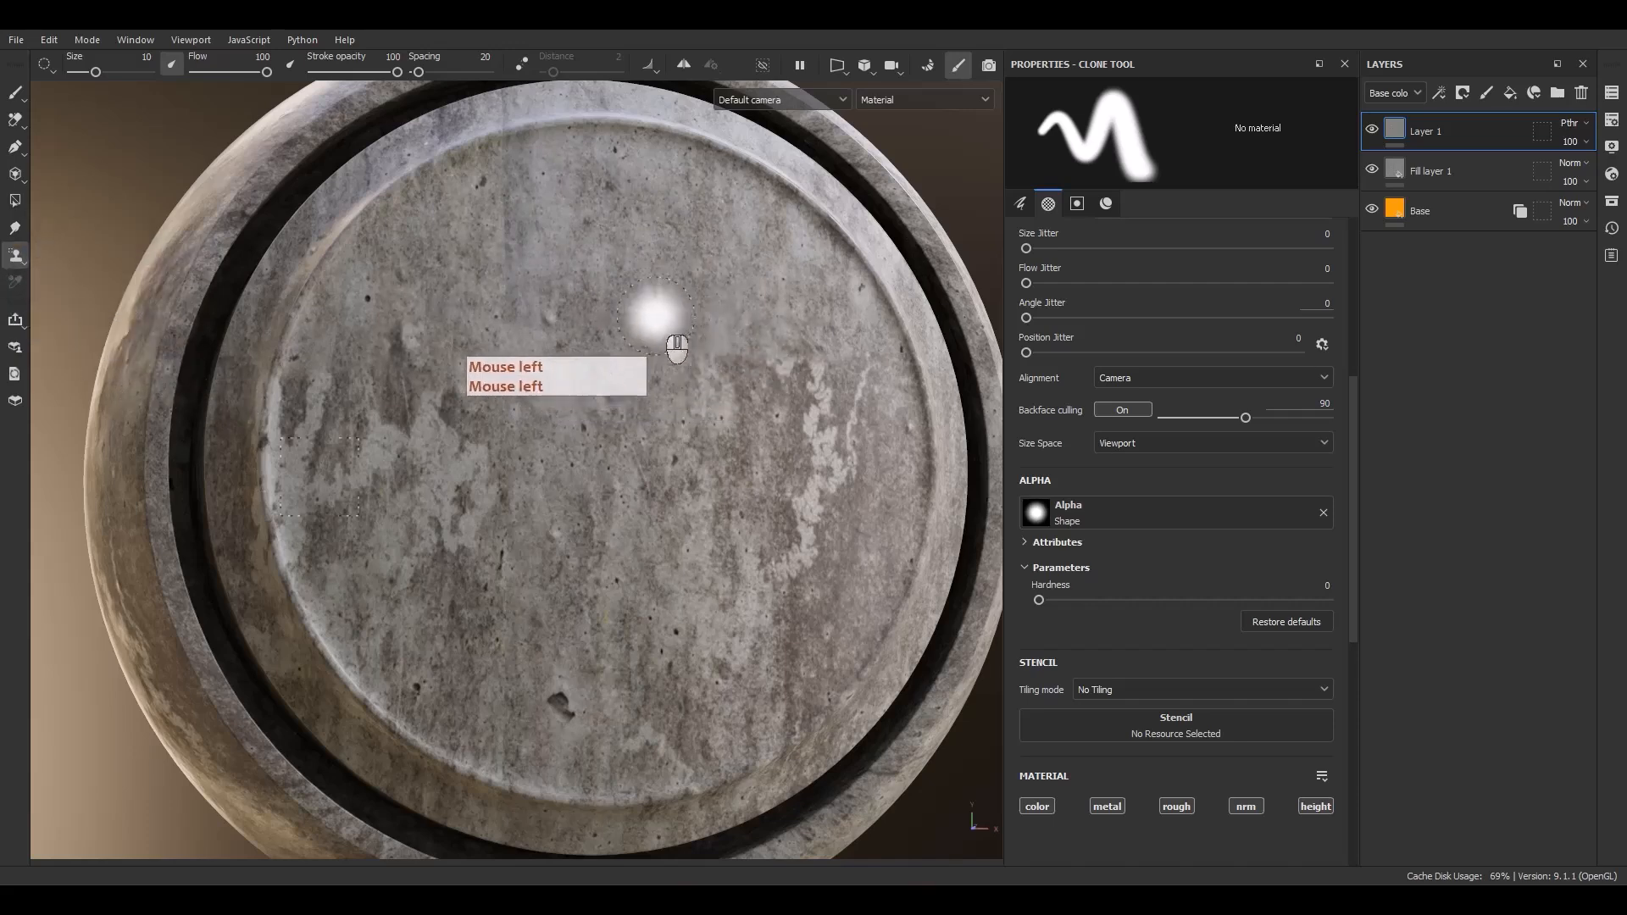
key("v")
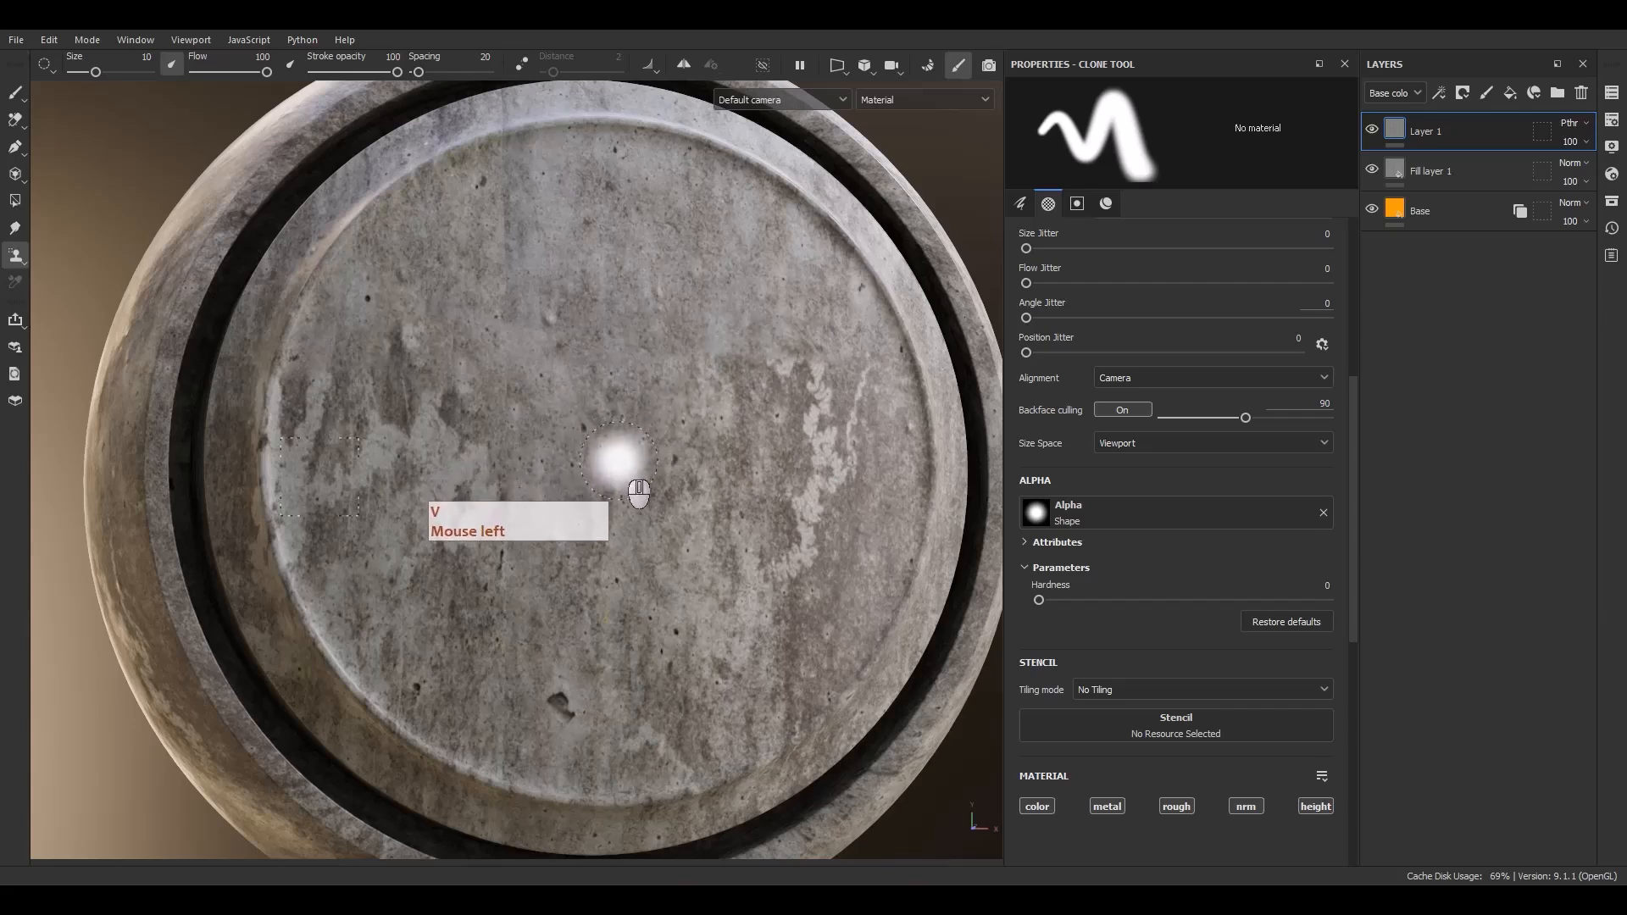
left_click(618, 460)
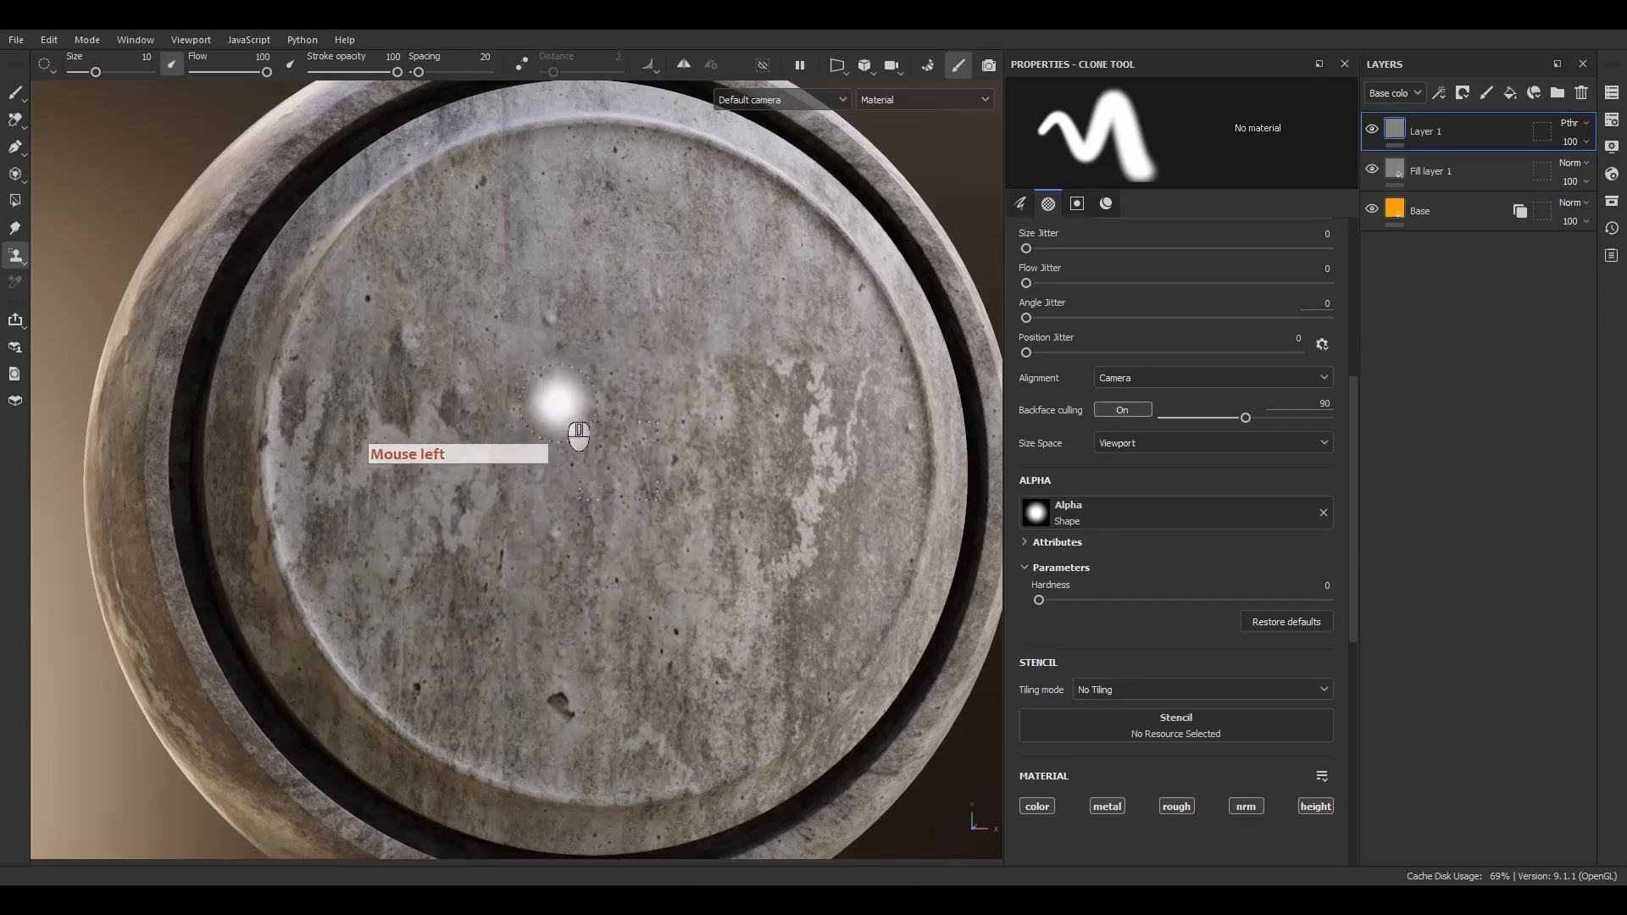
left_click(497, 285)
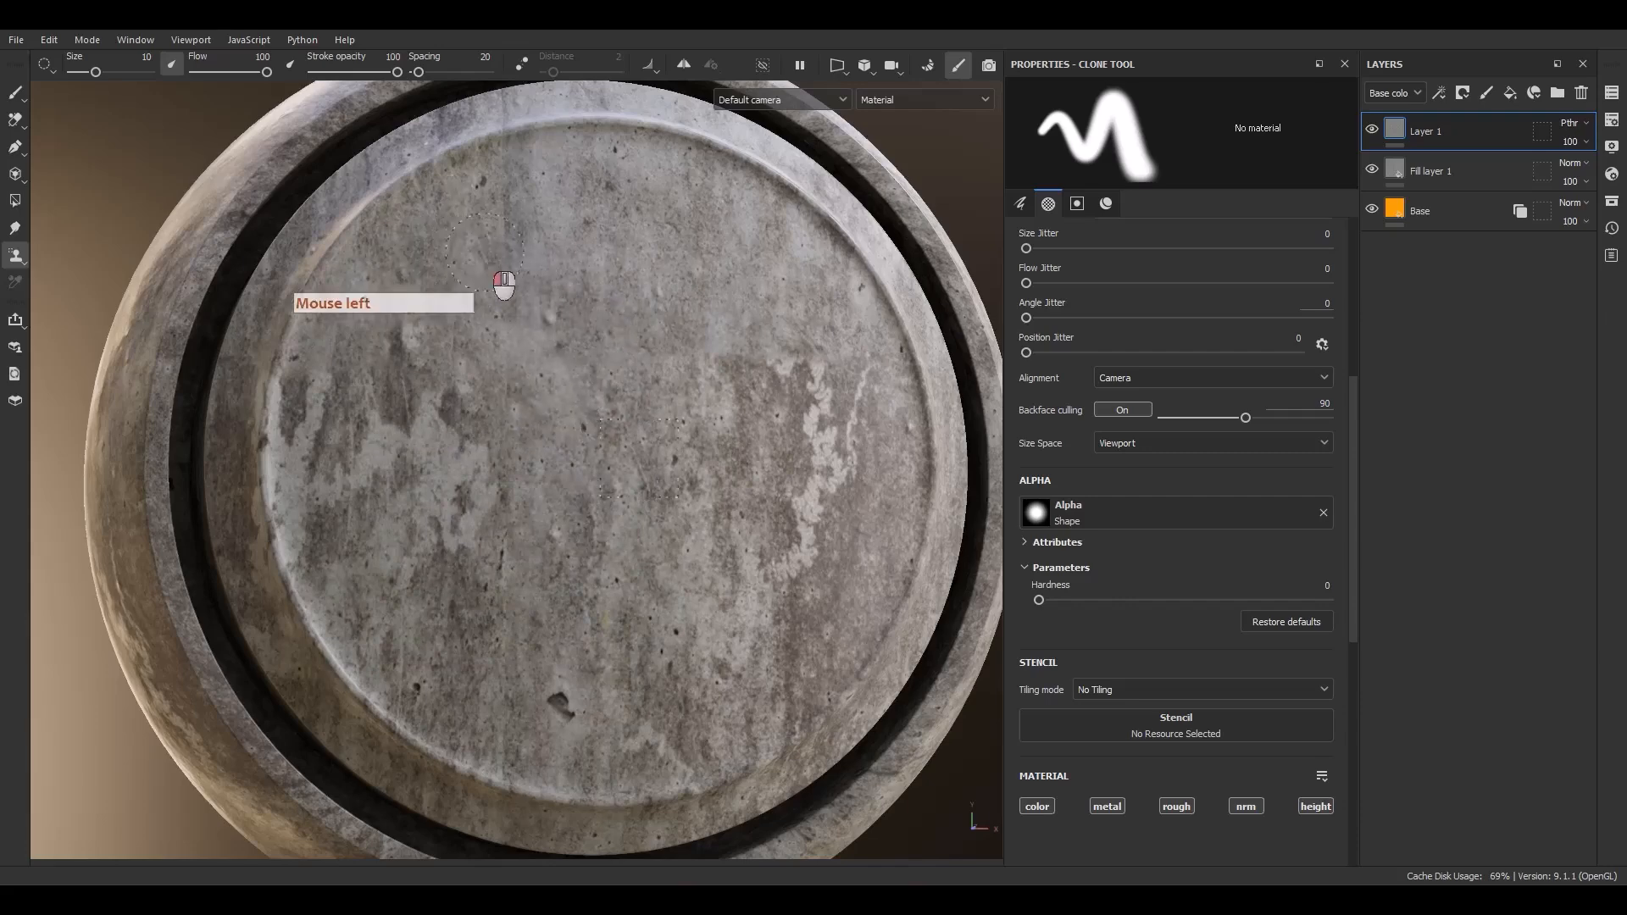
mouse_move(497, 285)
left_mouse_down()
mouse_move(498, 251)
mouse_move(366, 529)
mouse_move(700, 545)
mouse_move(697, 508)
left_mouse_up()
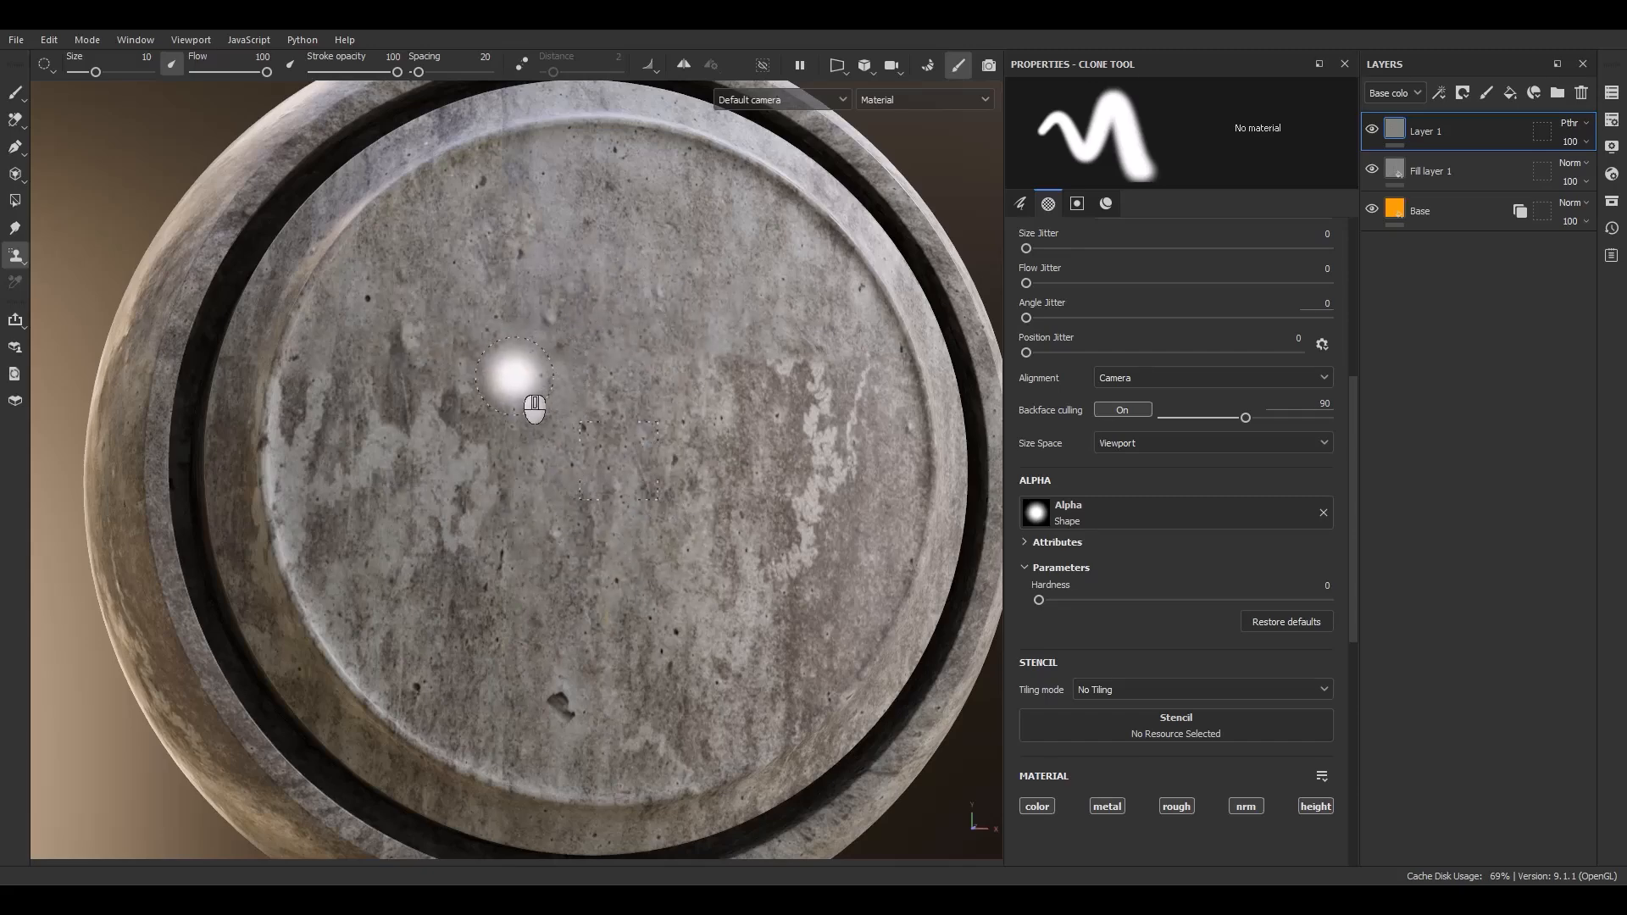
Step: Review the Clone tool's brush, alpha, stencil and material channel settings
left_click_drag(432, 437, 455, 436, "alt")
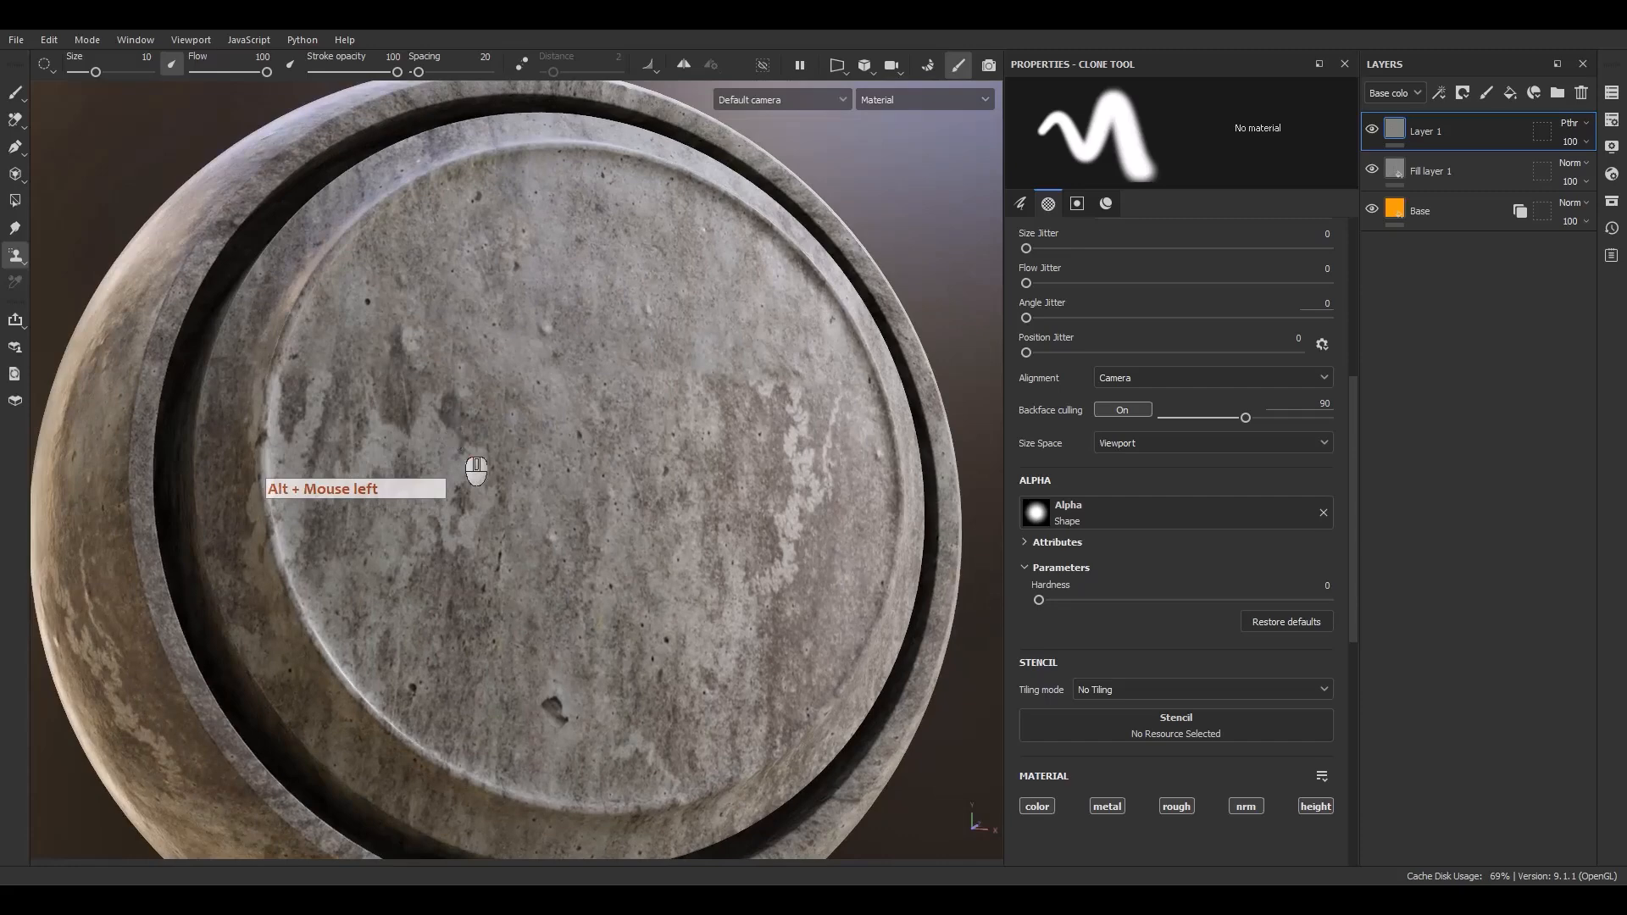
left_click(15, 255)
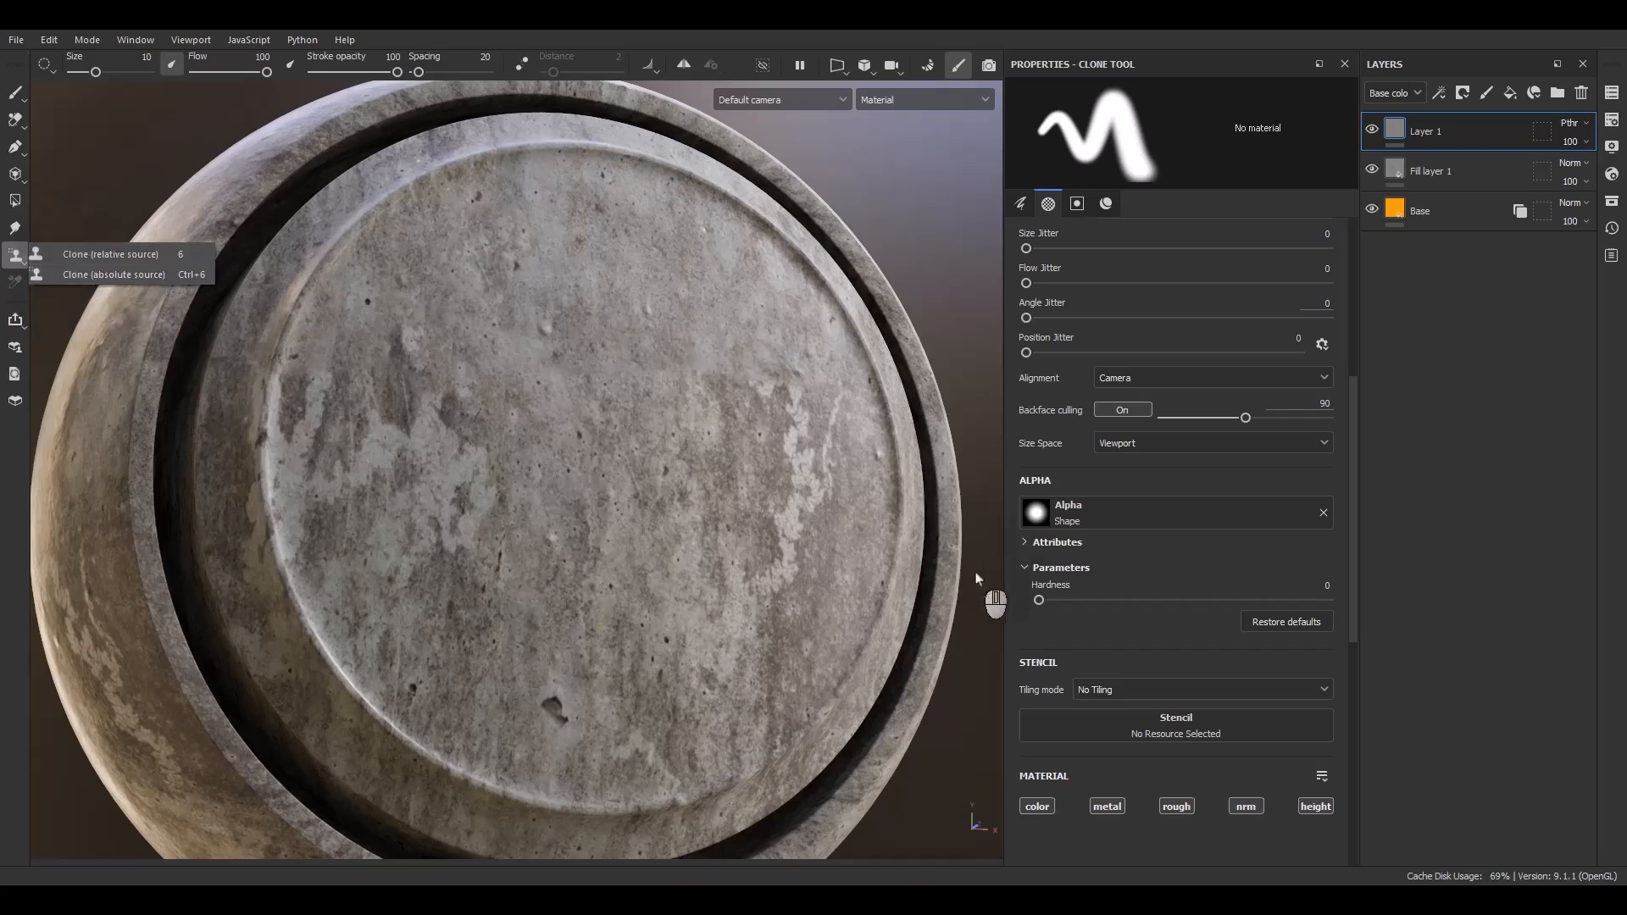
left_click(1038, 644)
scroll(1034, 642, "down", 3)
scroll(1032, 644, "up", 8)
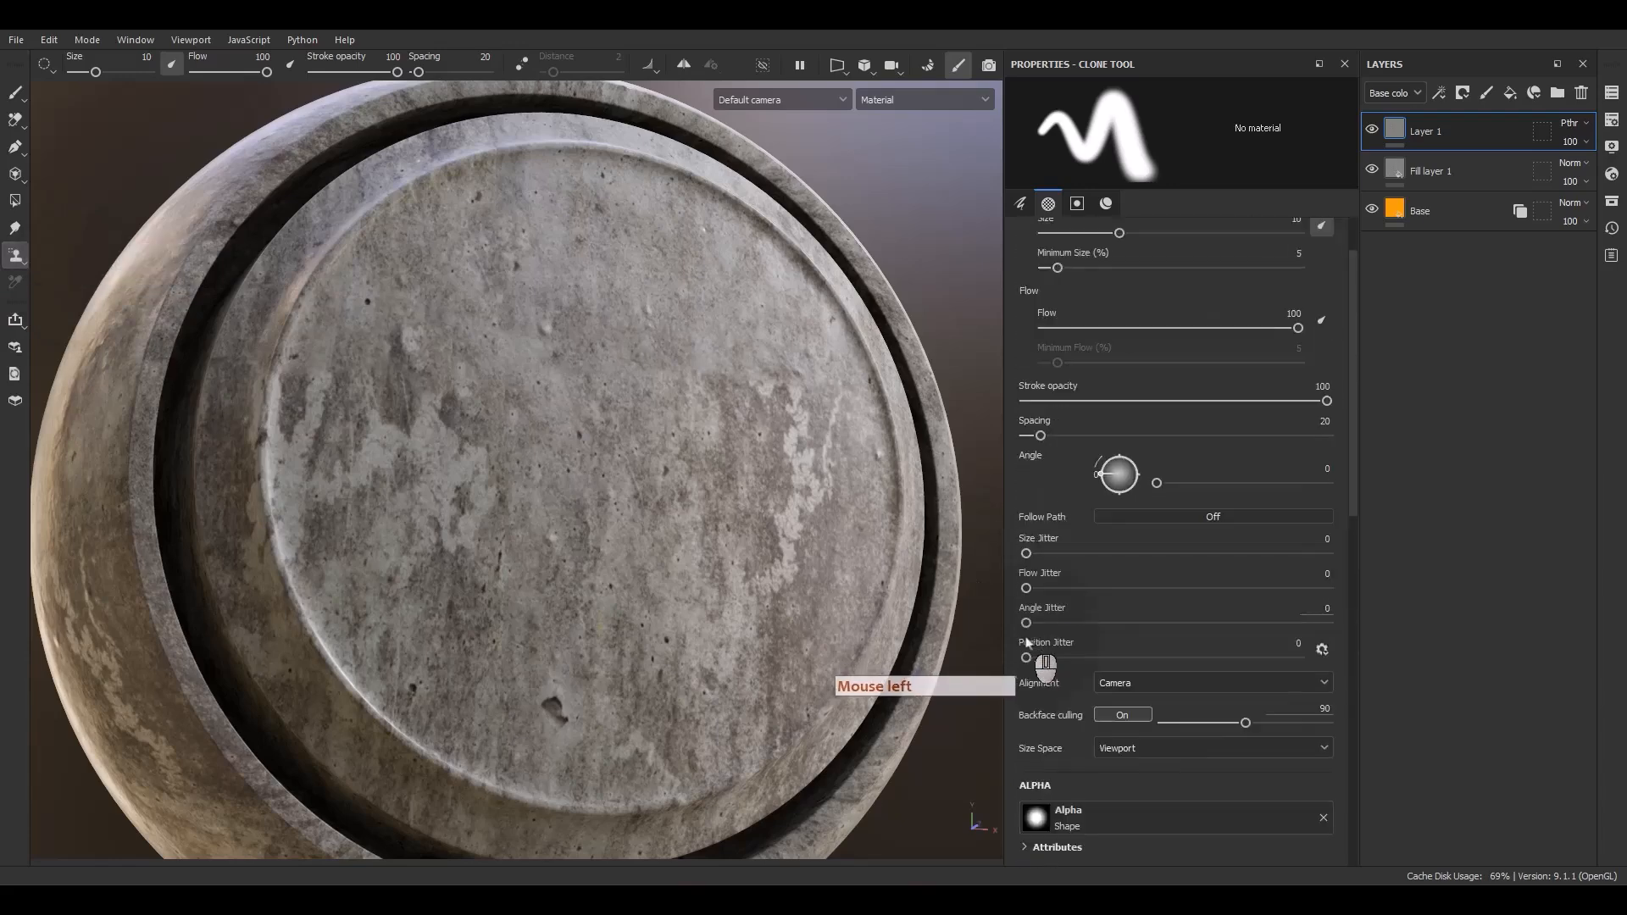
scroll(1027, 644, "down", 8)
scroll(1025, 644, "down", 3)
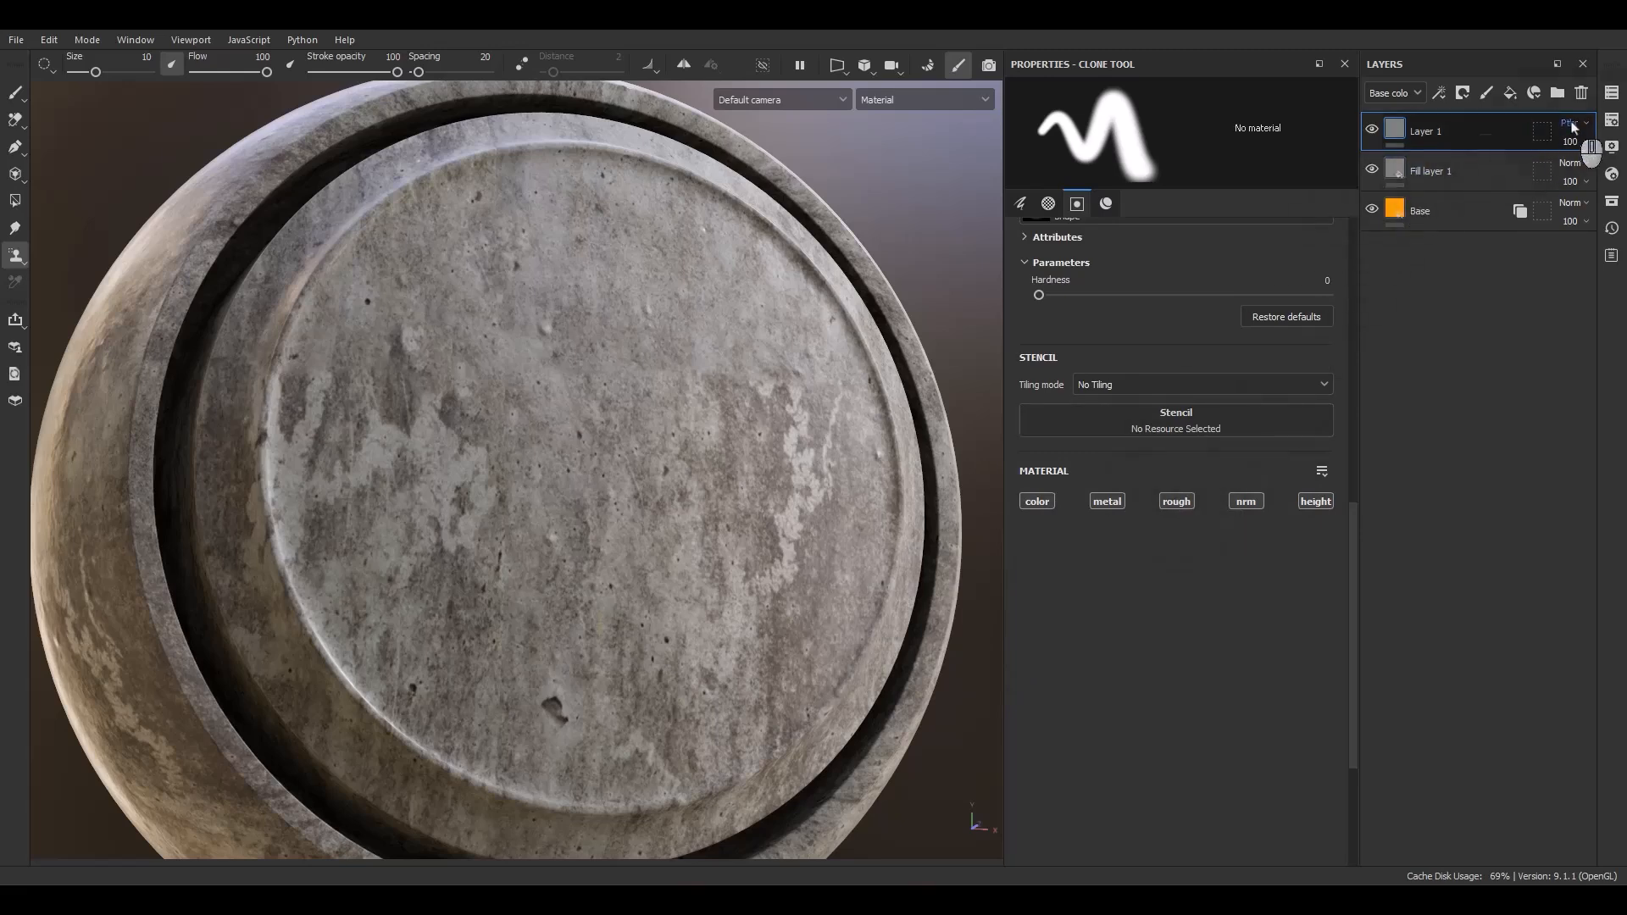
Step: Inspect the paint layer's blending mode options for the Roughness channel, including Passthrough, and return the layer stack to Base color
left_click(1406, 93)
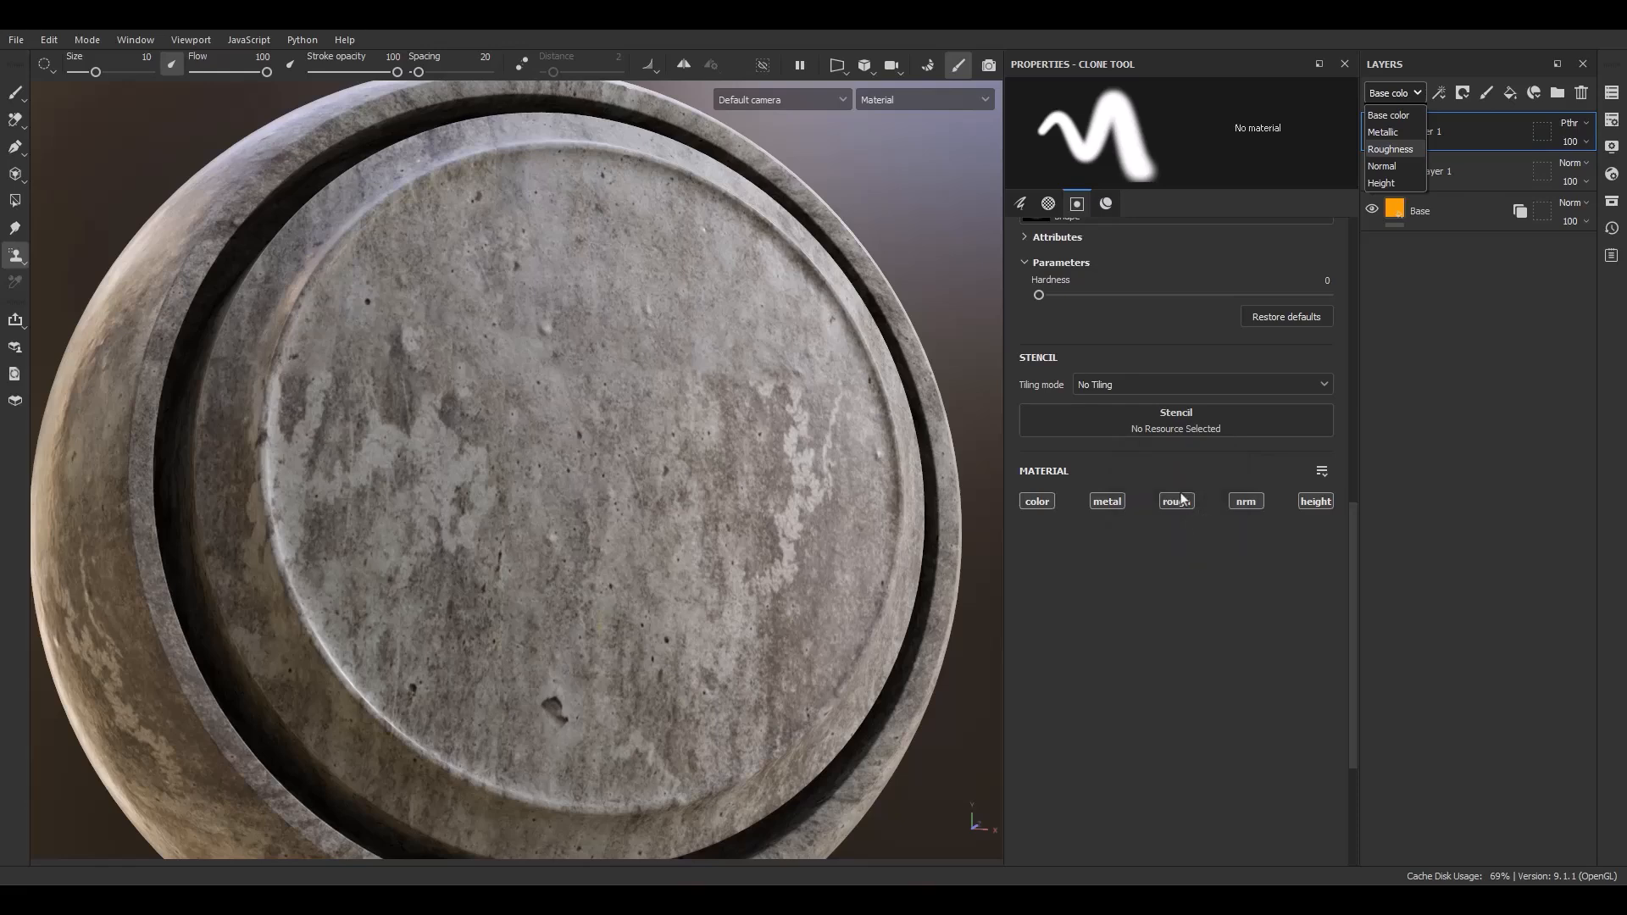
left_click(1403, 148)
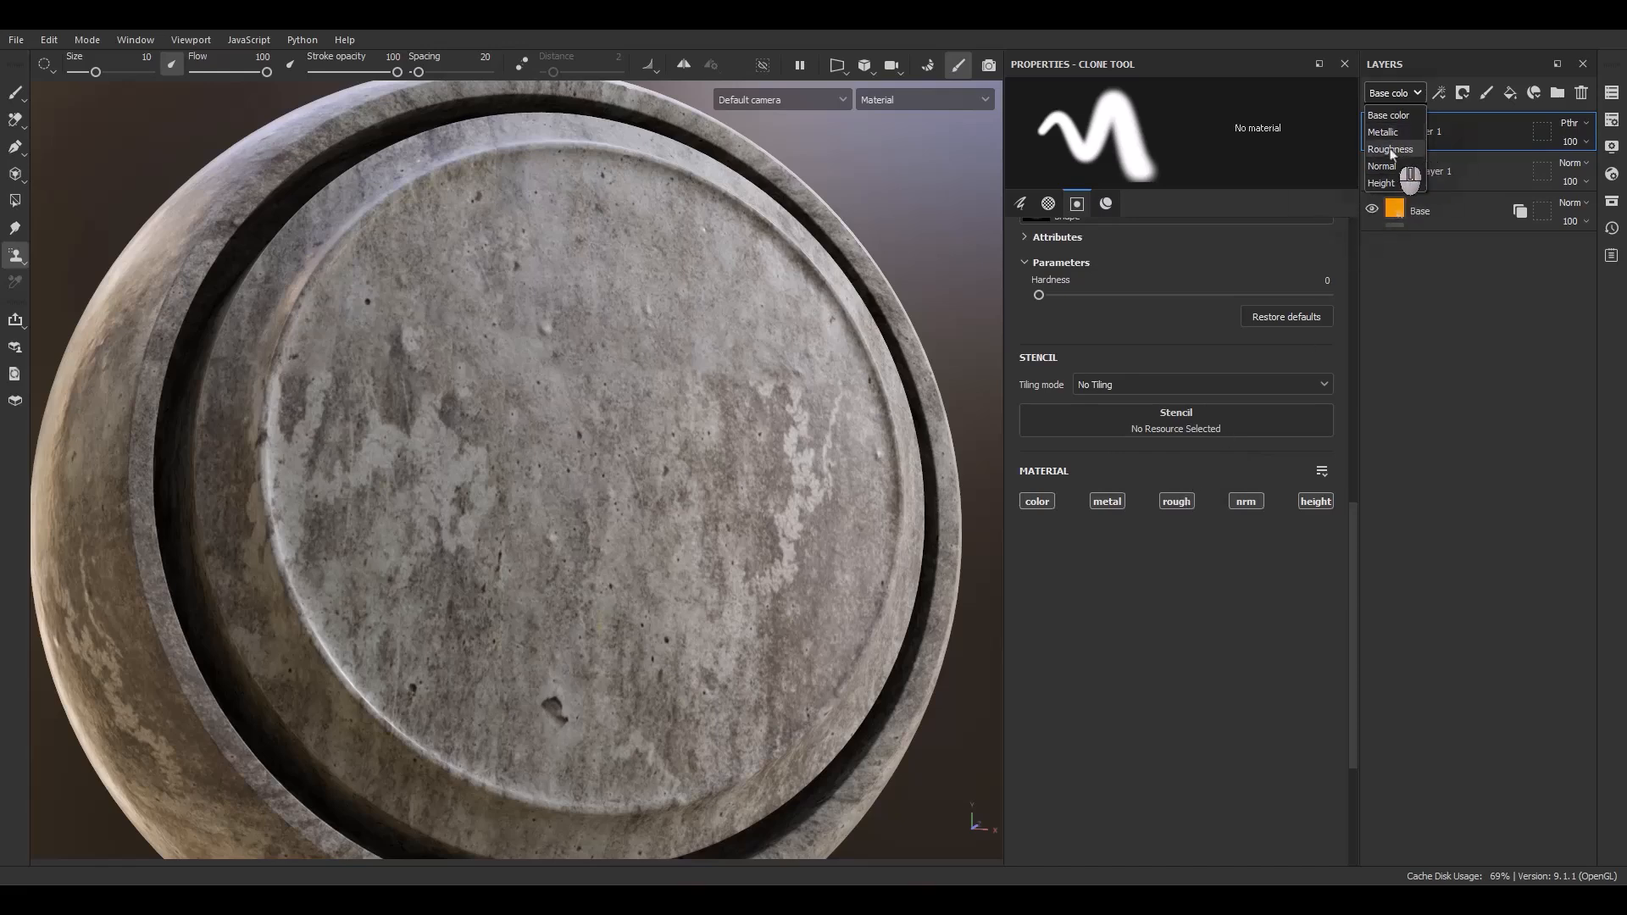
left_click(1567, 124)
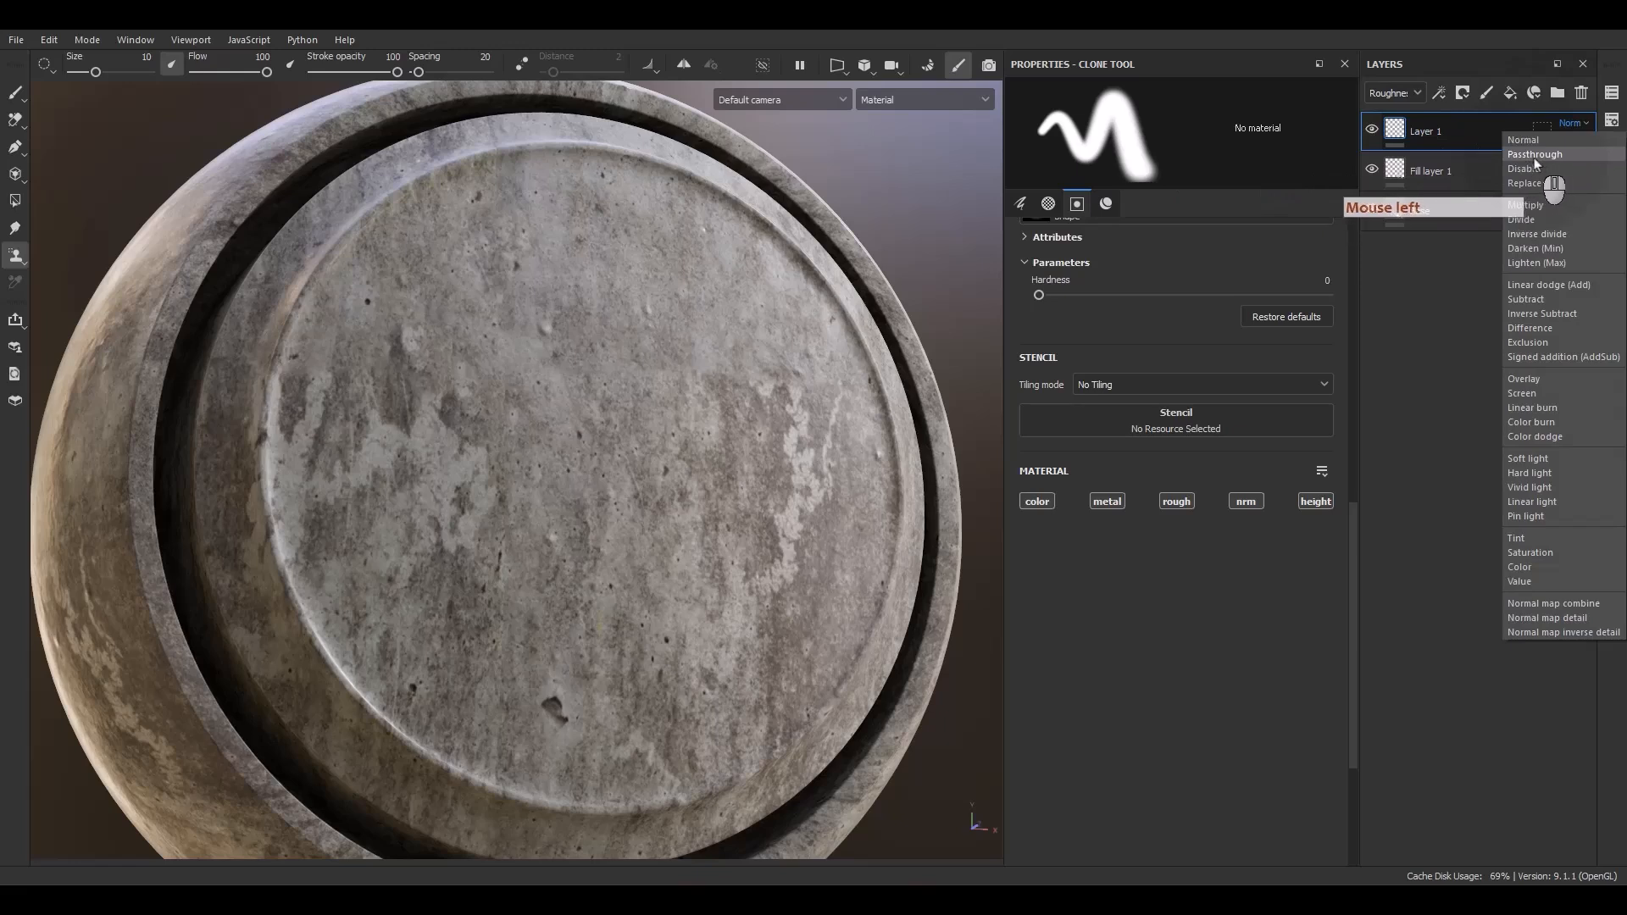
left_click(1388, 98)
left_click(1385, 116)
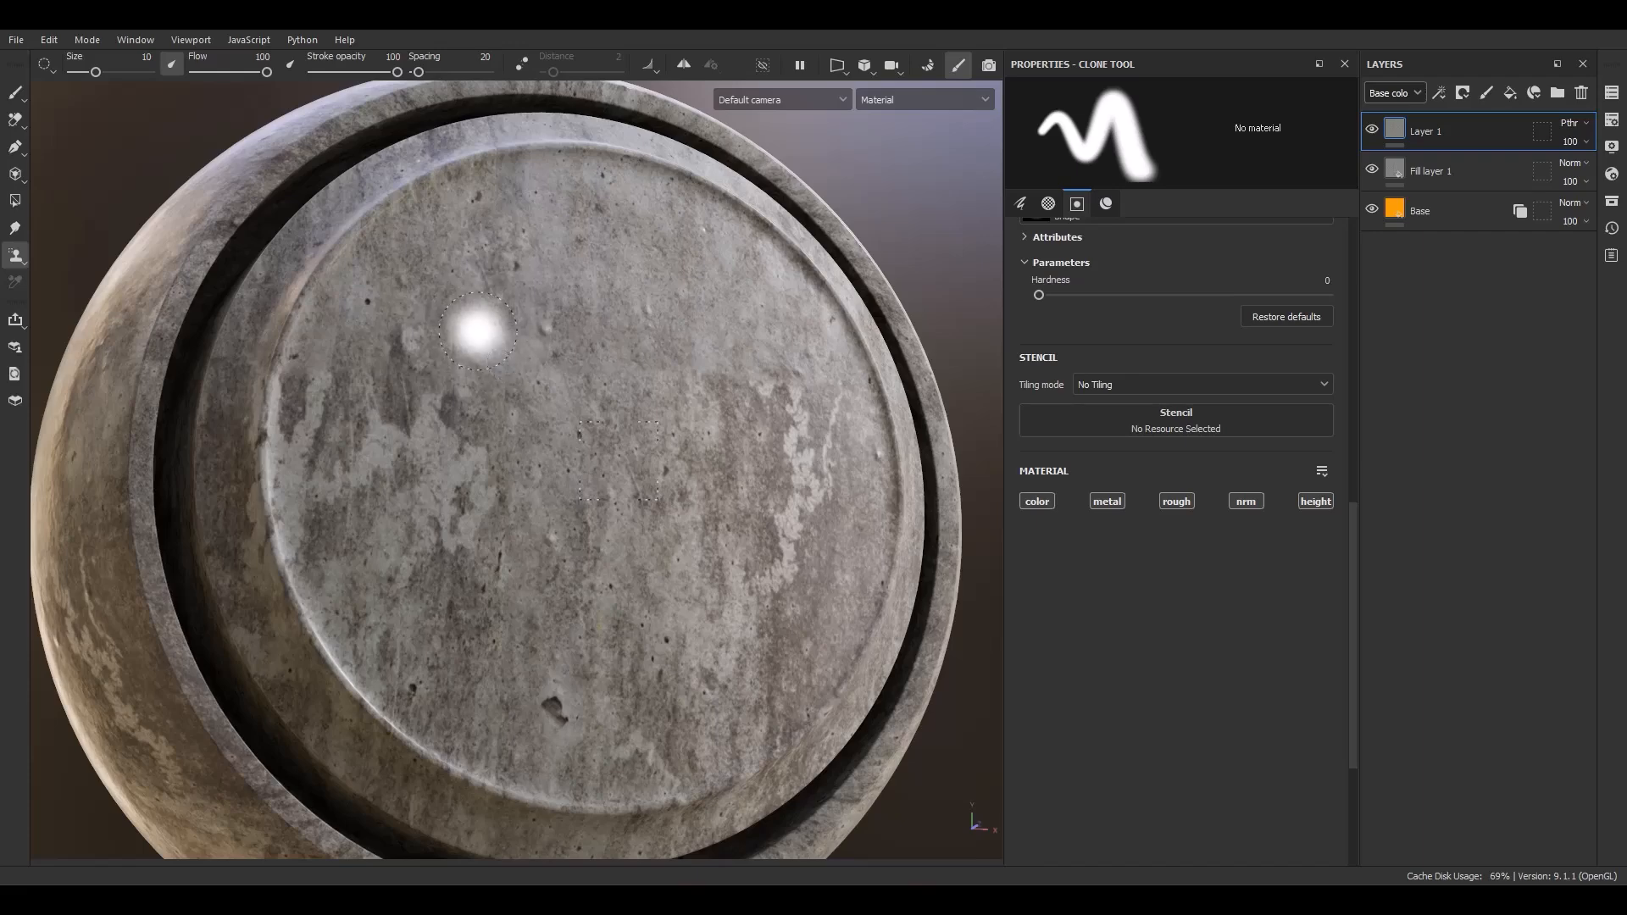
Step: Choose the Smudge tool and smear the concrete across the head's whole front face, using a brush size of 34.6
left_click_drag(418, 320, 440, 447, "alt")
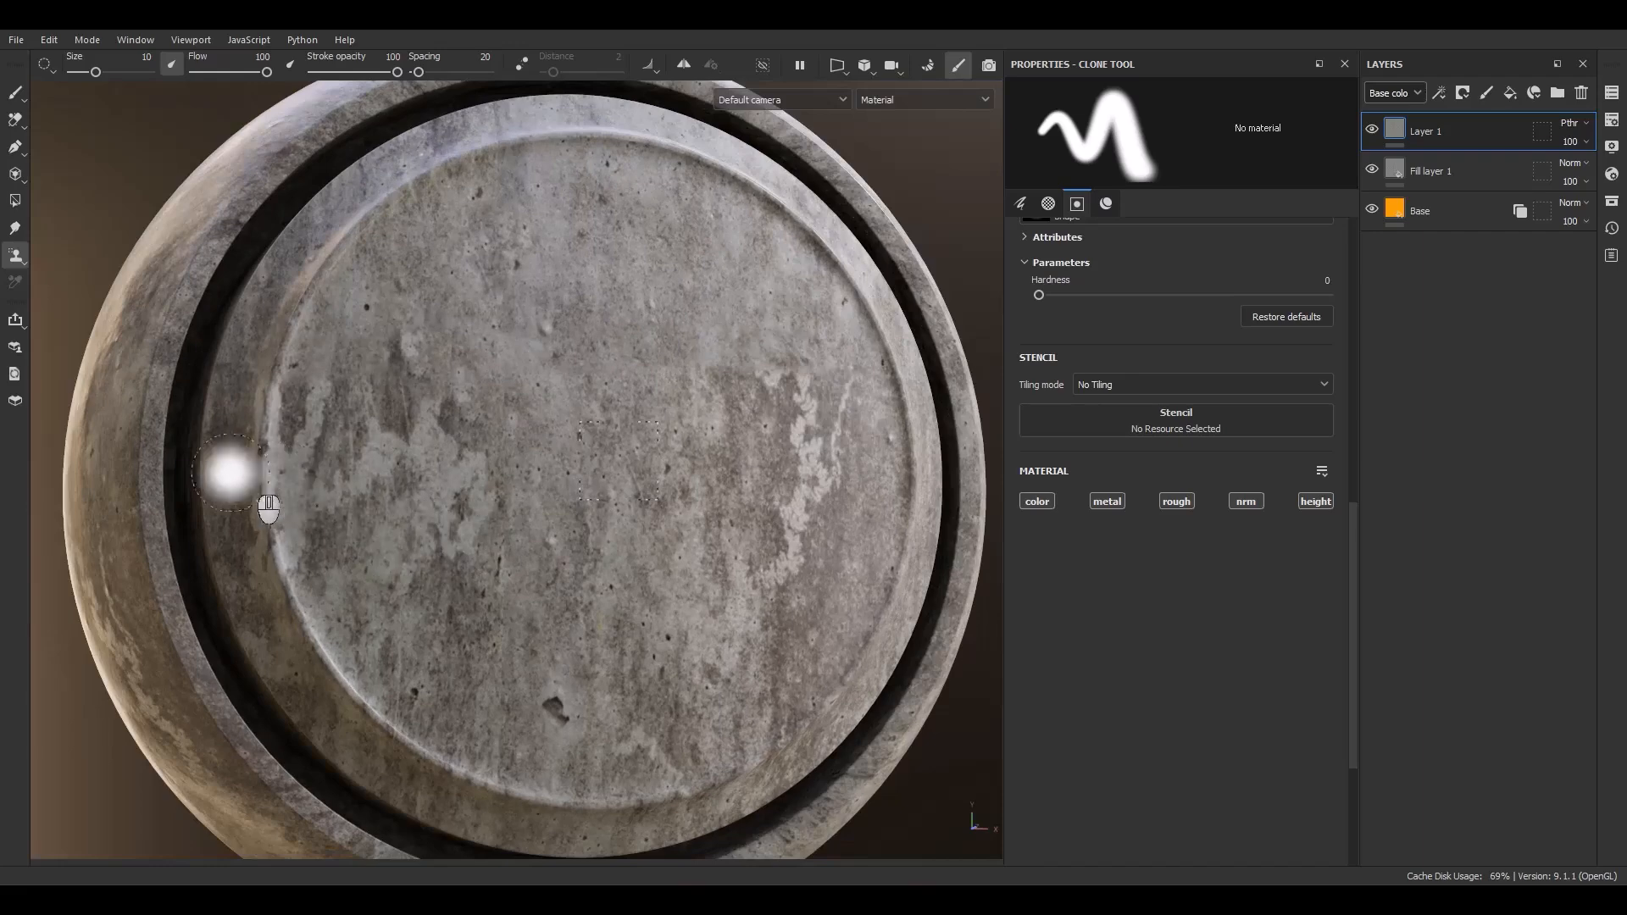
left_click(15, 227)
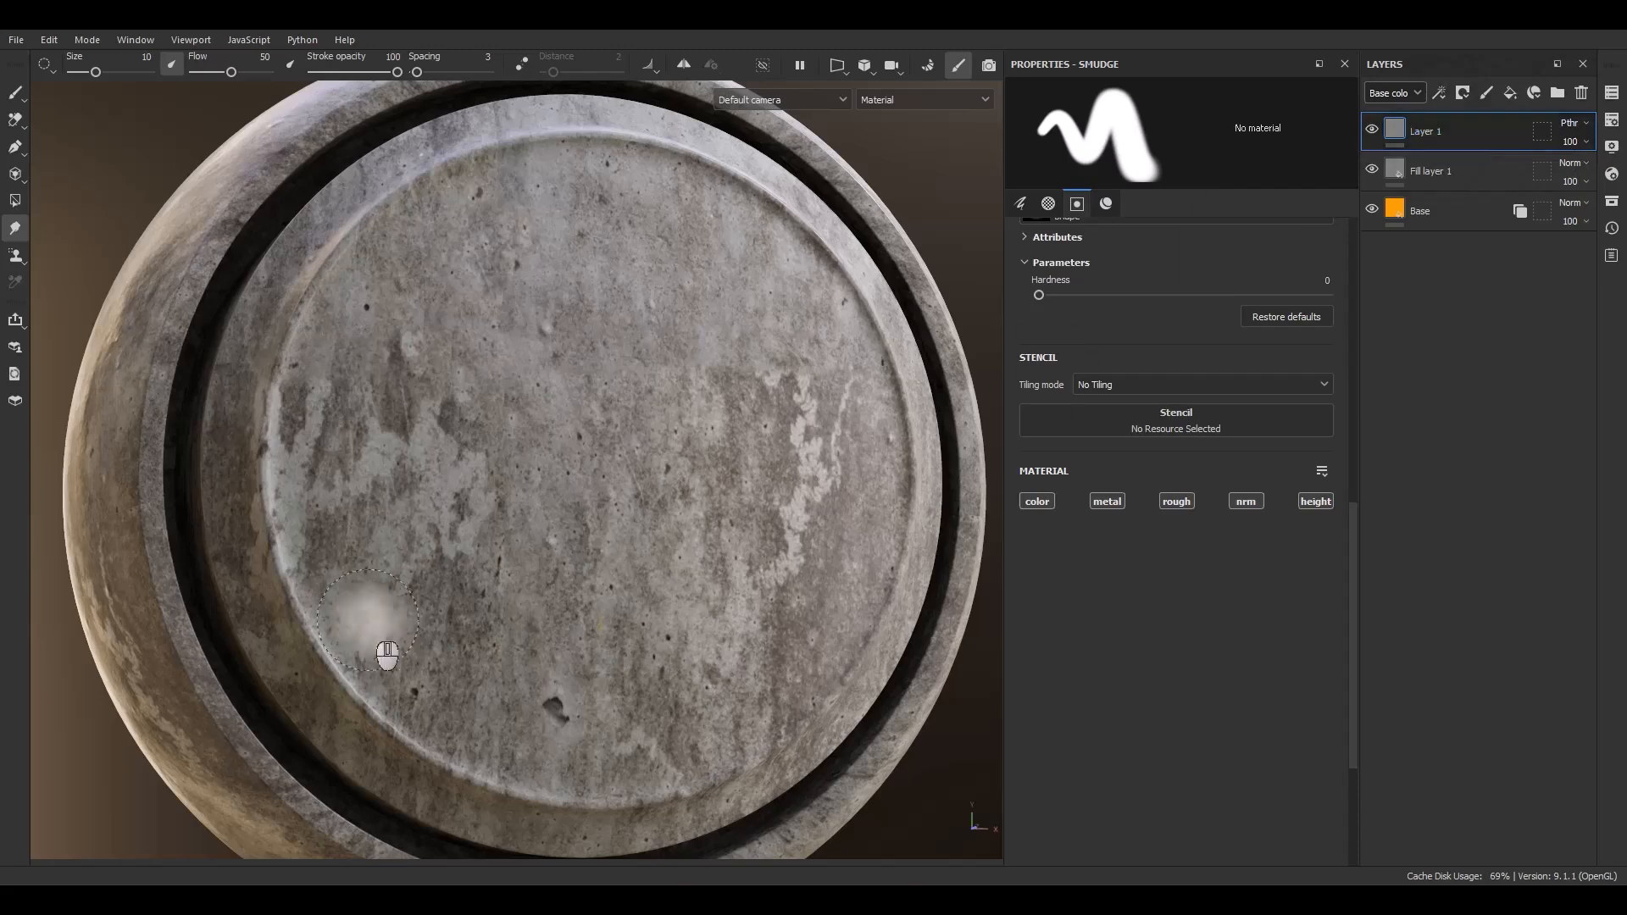
mouse_move(421, 323)
left_mouse_down()
mouse_move(434, 428)
mouse_move(555, 481)
mouse_move(544, 383)
mouse_move(446, 434)
mouse_move(494, 370)
mouse_move(582, 315)
mouse_move(590, 464)
mouse_move(663, 385)
mouse_move(824, 526)
mouse_move(518, 565)
mouse_move(693, 758)
mouse_move(766, 746)
mouse_move(881, 508)
mouse_move(797, 390)
mouse_move(688, 135)
mouse_move(512, 319)
left_mouse_up()
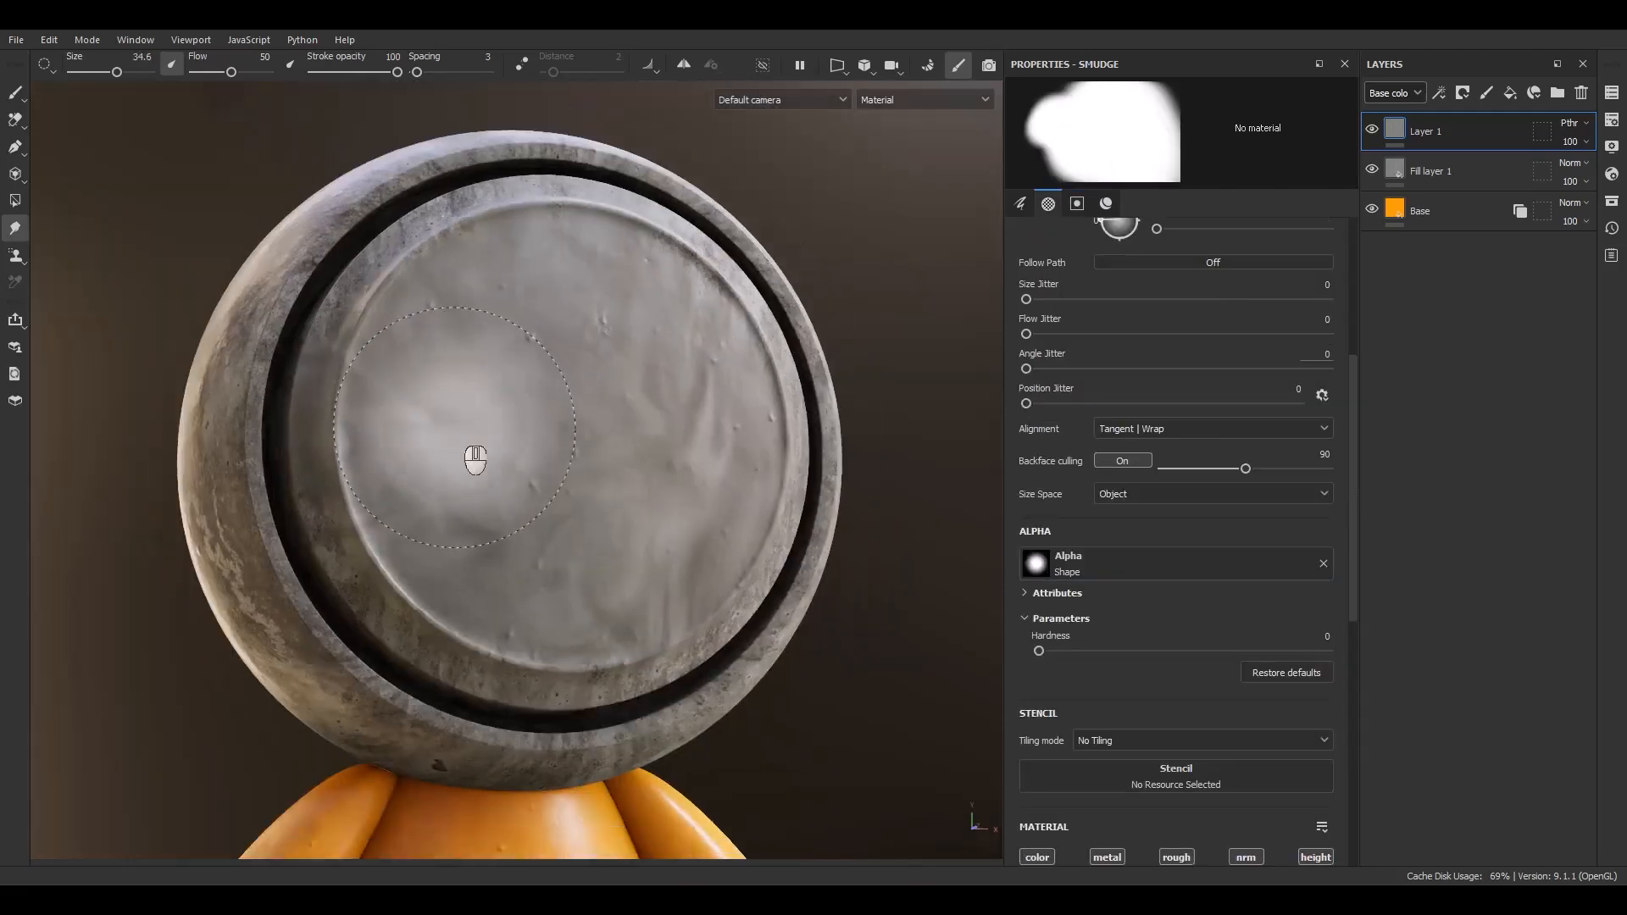
left_click_drag(476, 460, 567, 462, "alt")
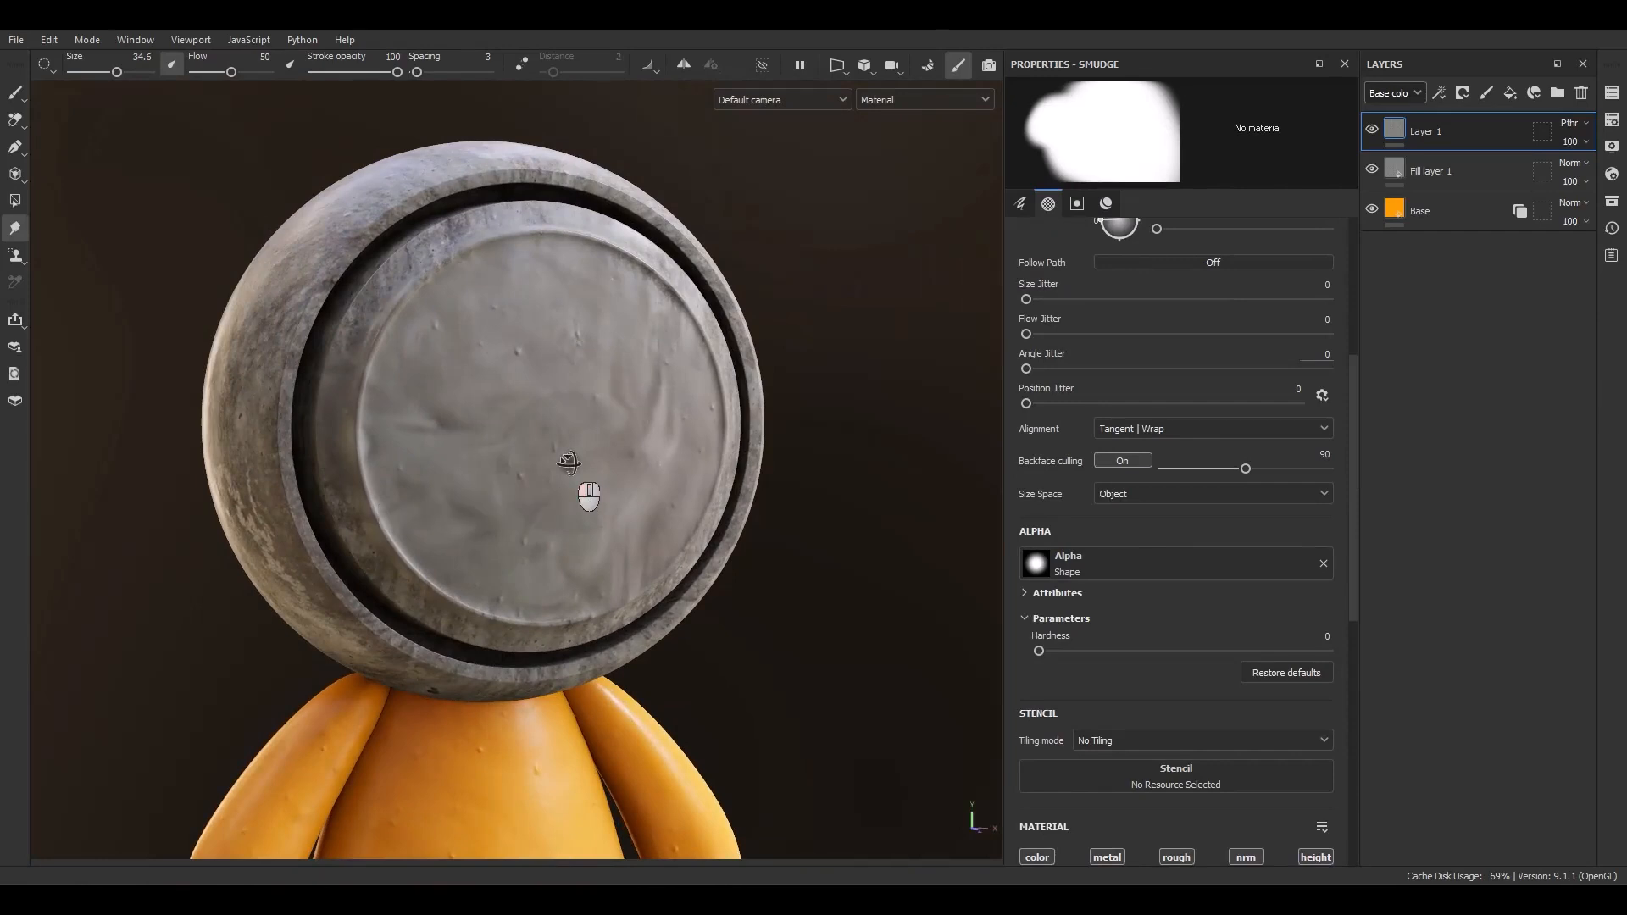